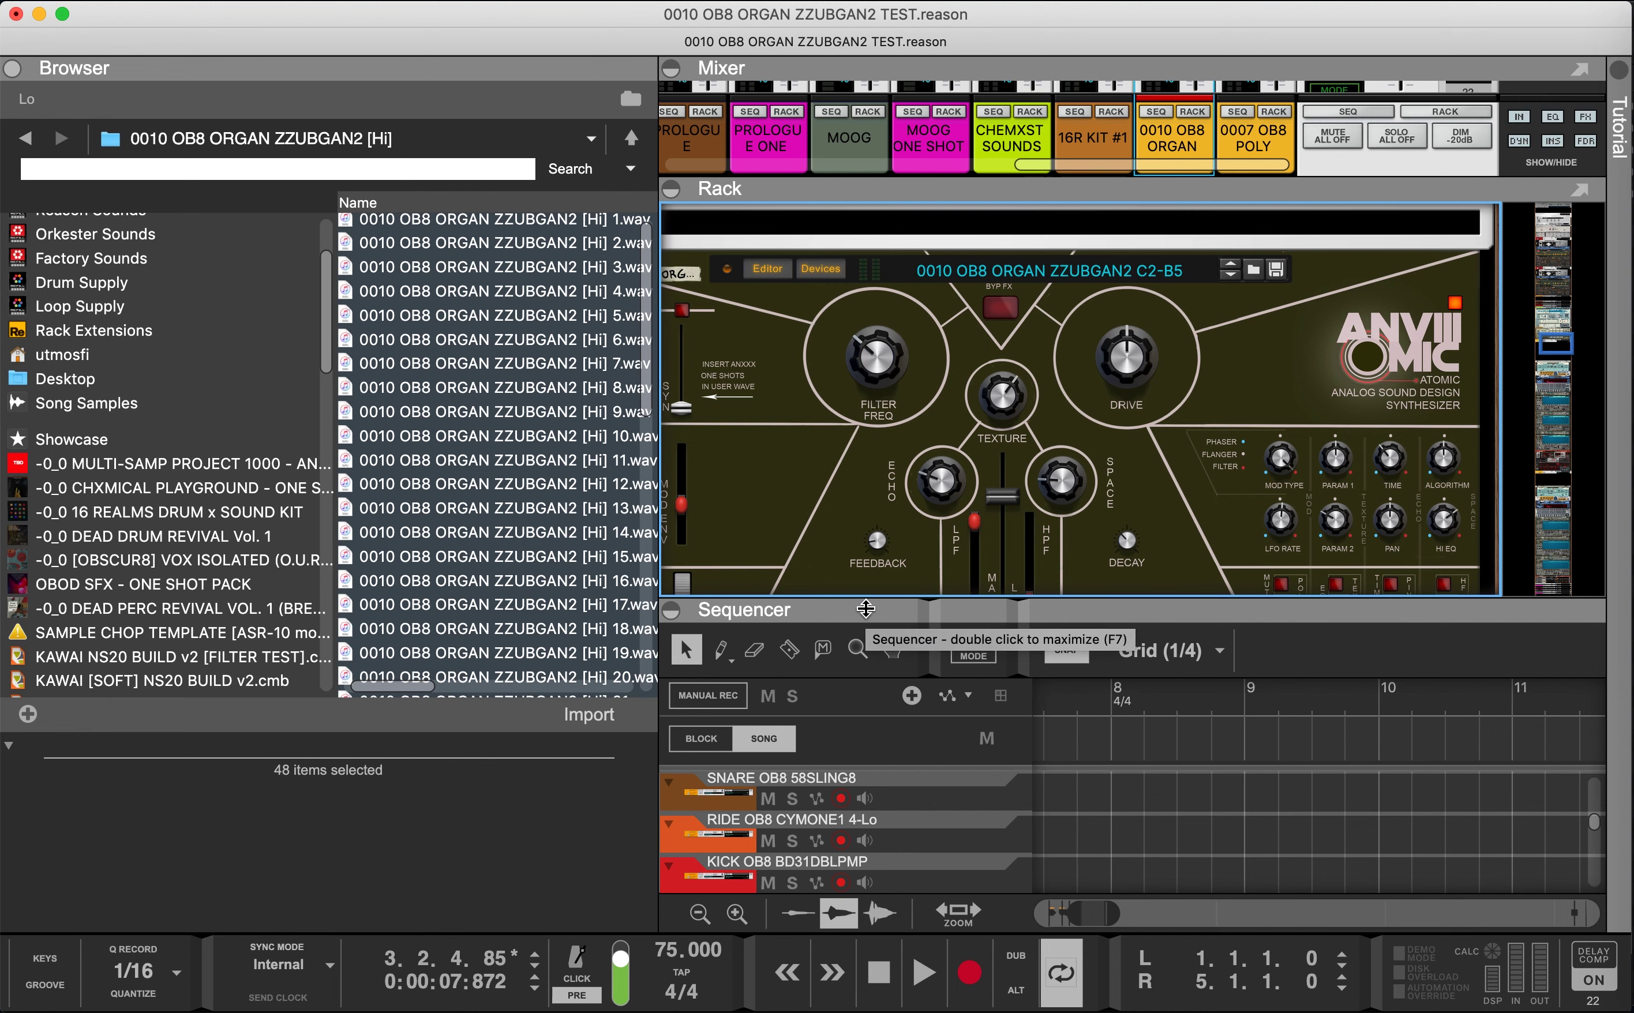
Step: Enlarge the sequencer to show the organ track, then scroll the rack through the combinator's devices
left_click_drag(870, 611, 875, 551)
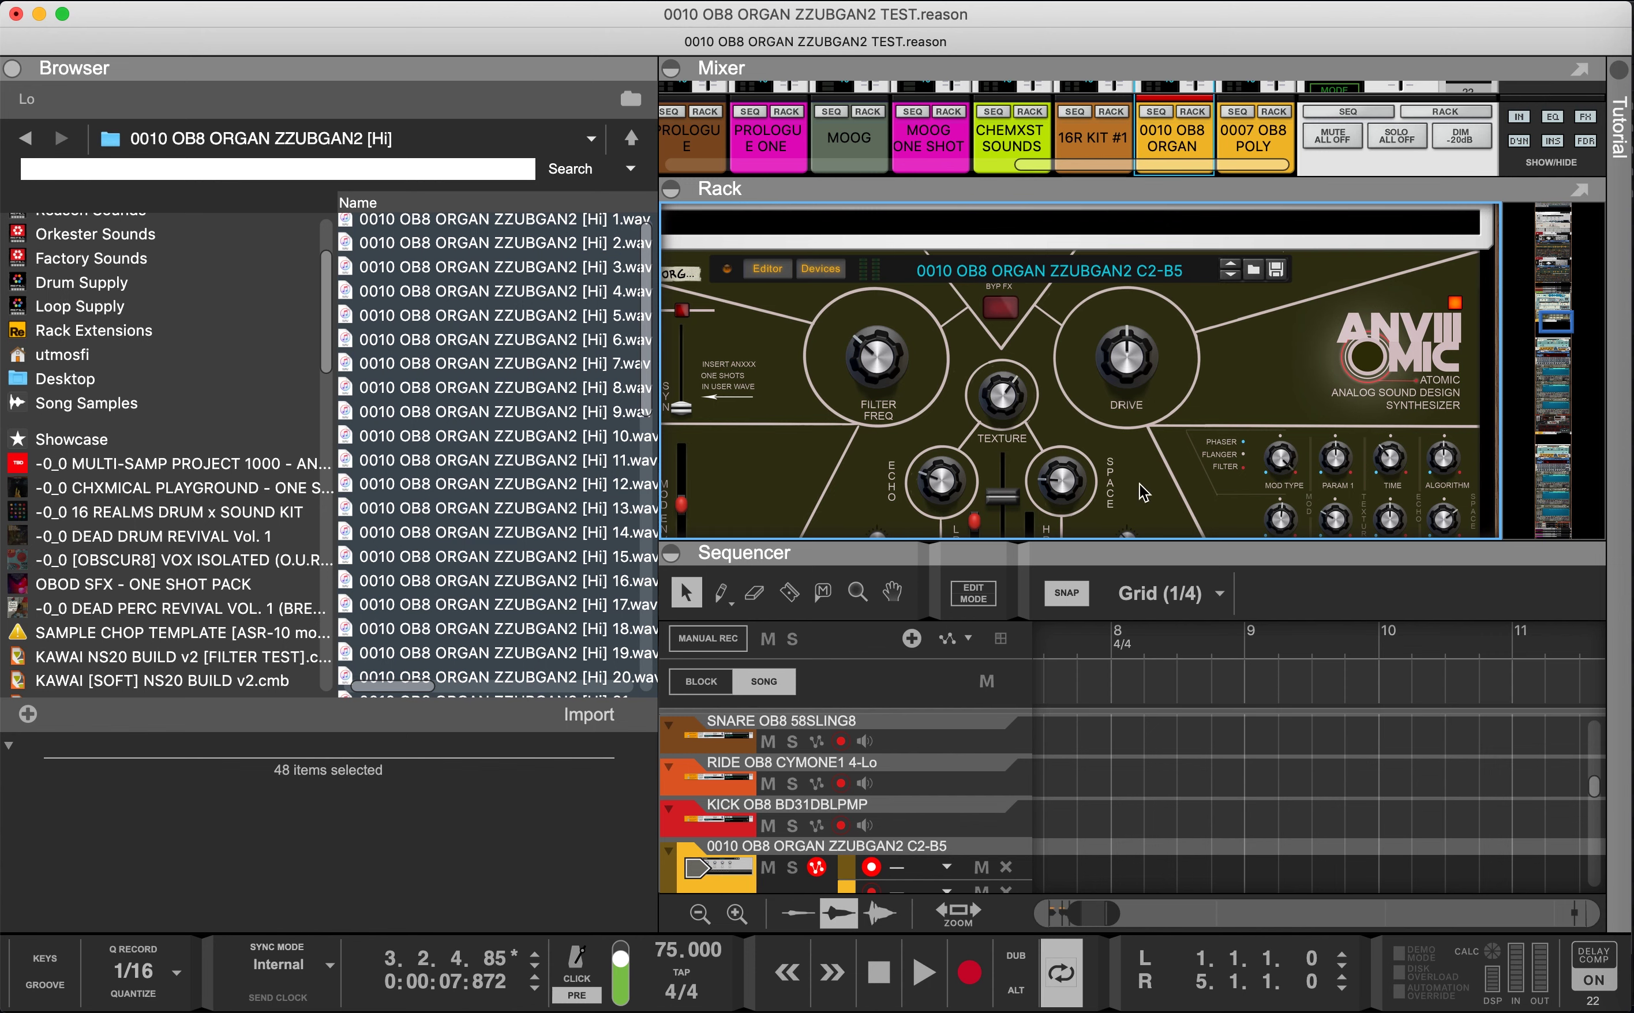
scroll(1138, 481, "down", 5)
scroll(1134, 482, "down", 15)
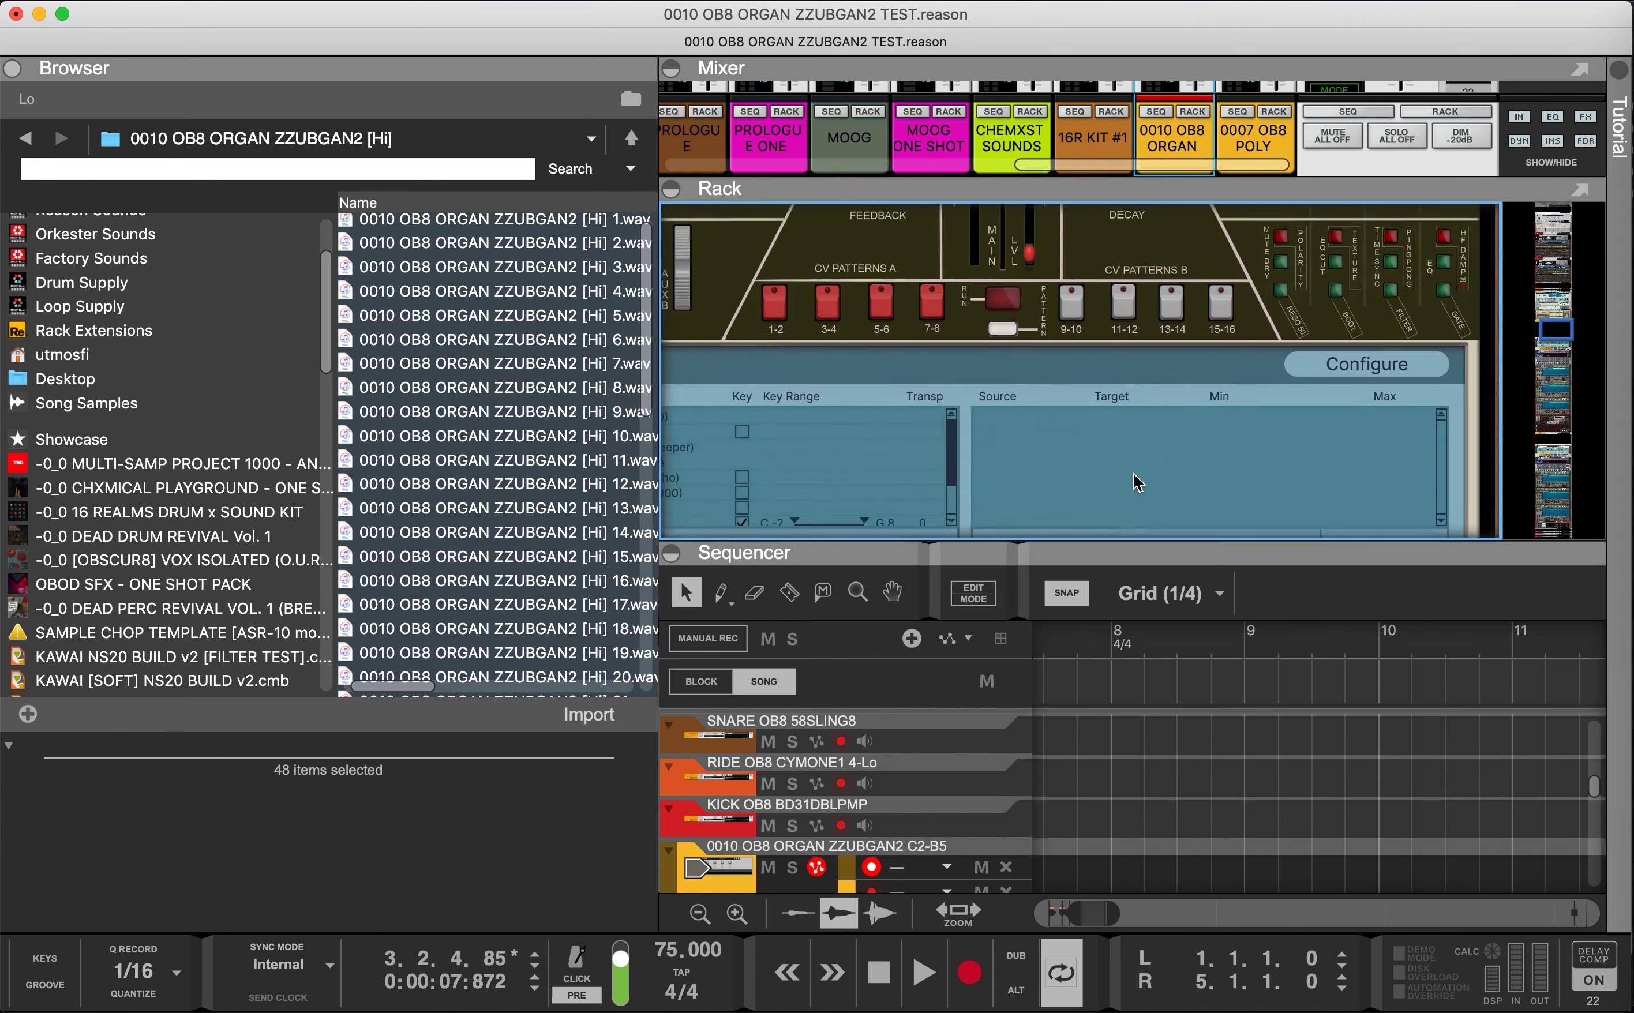
scroll(1134, 485, "down", 15)
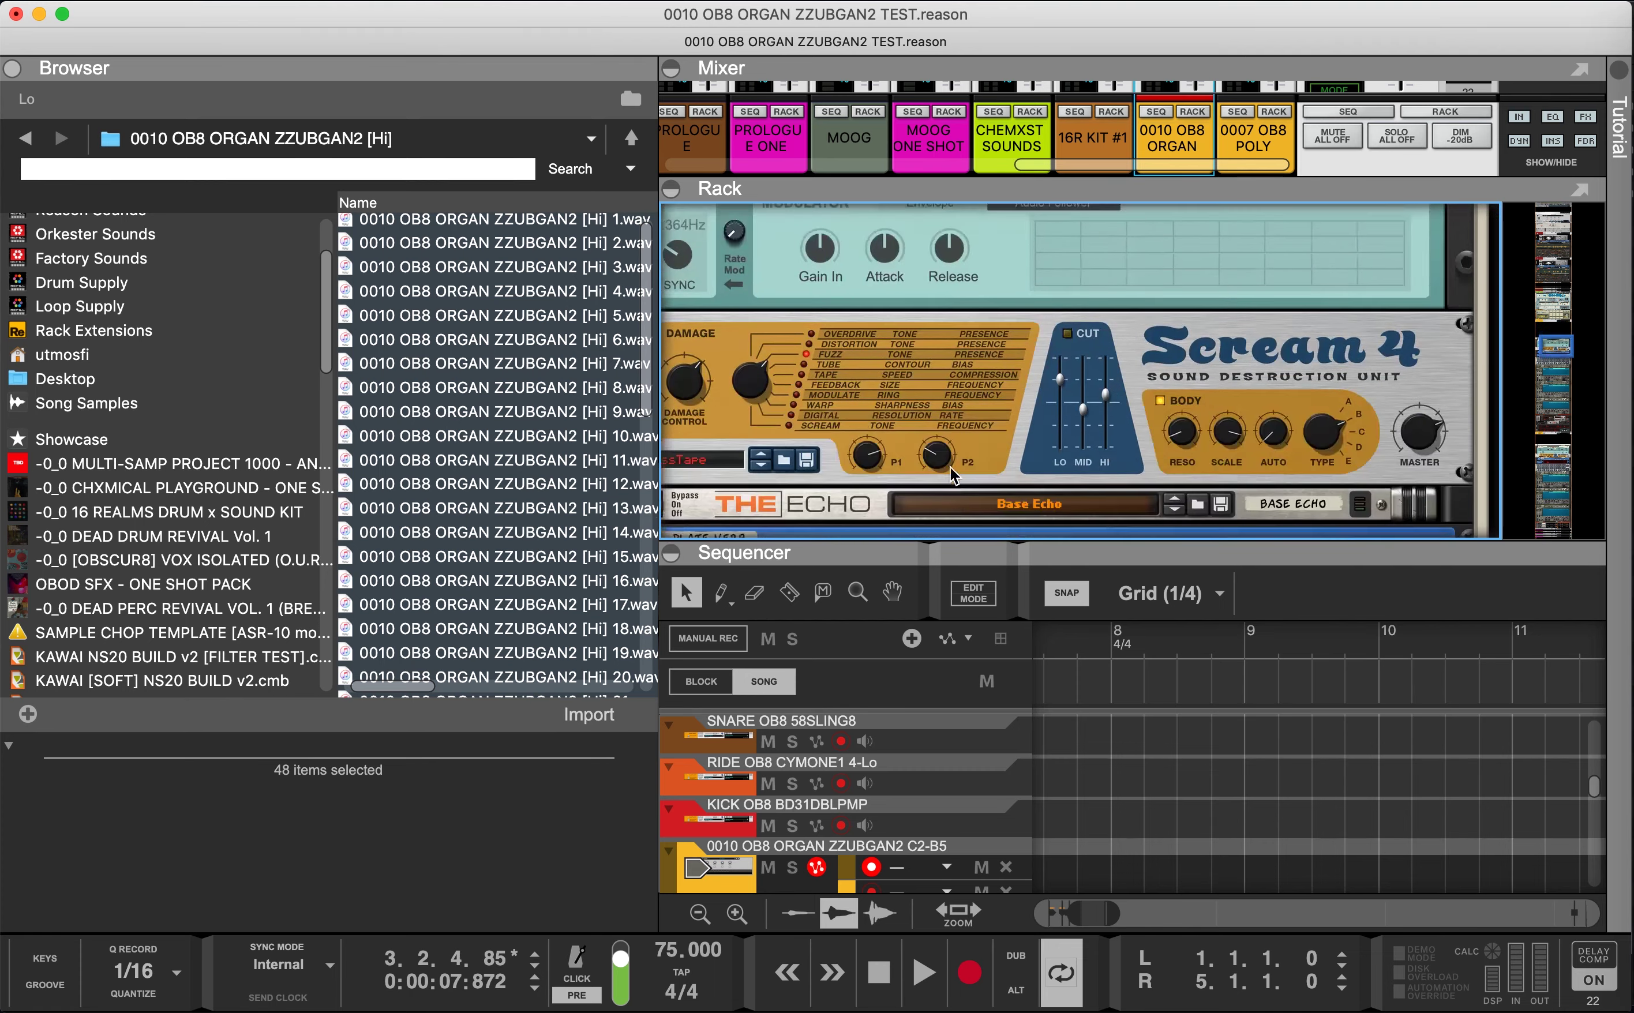
scroll(952, 475, "down", 8)
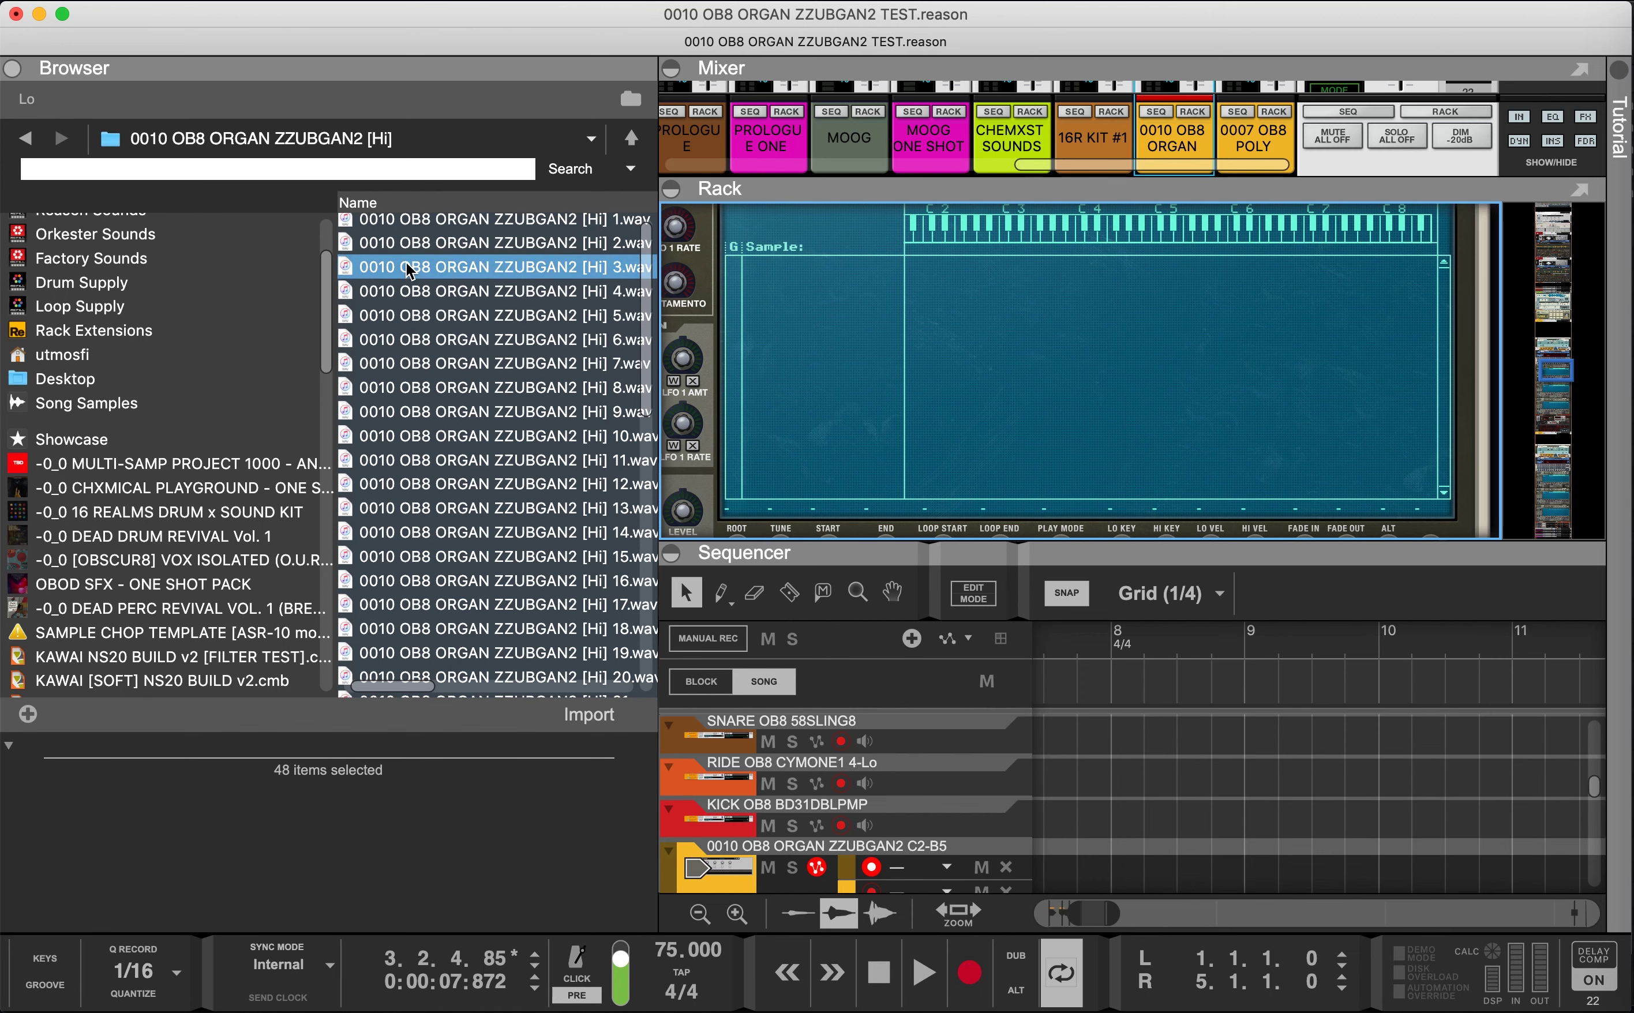
scroll(826, 316, "up", 6)
scroll(827, 316, "up", 10)
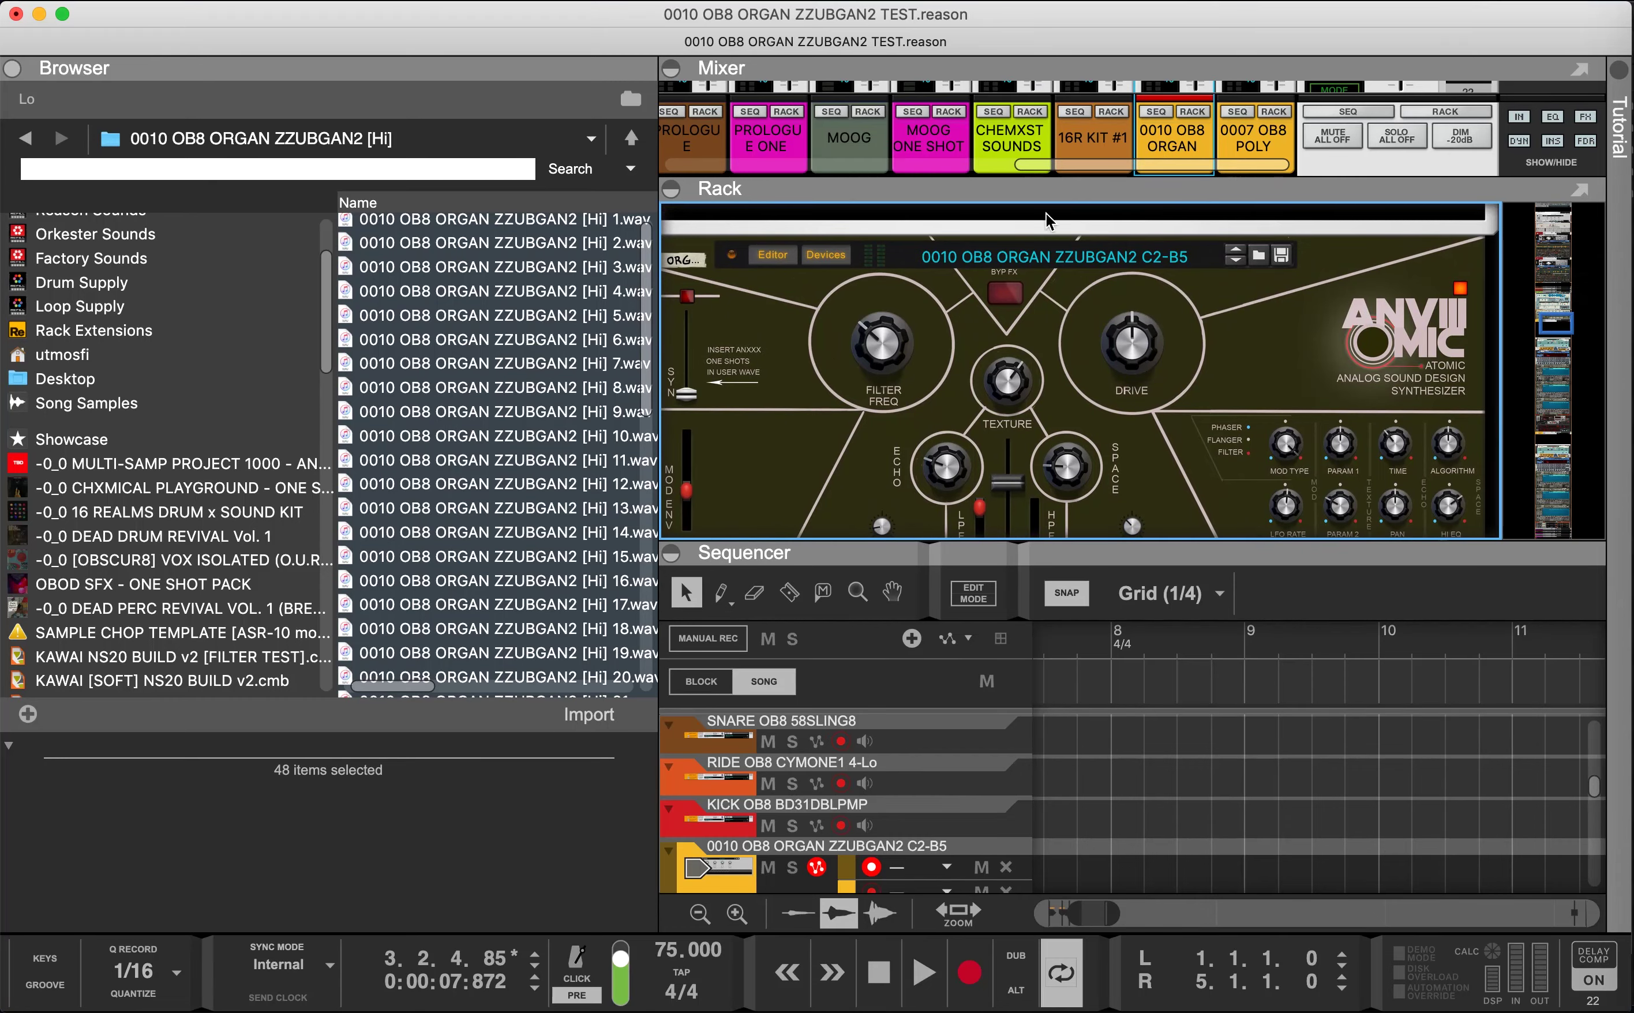
Step: Hide the sample browser and scroll the rack down past the NN-XT to the Mixer 14:2
left_click(12, 68)
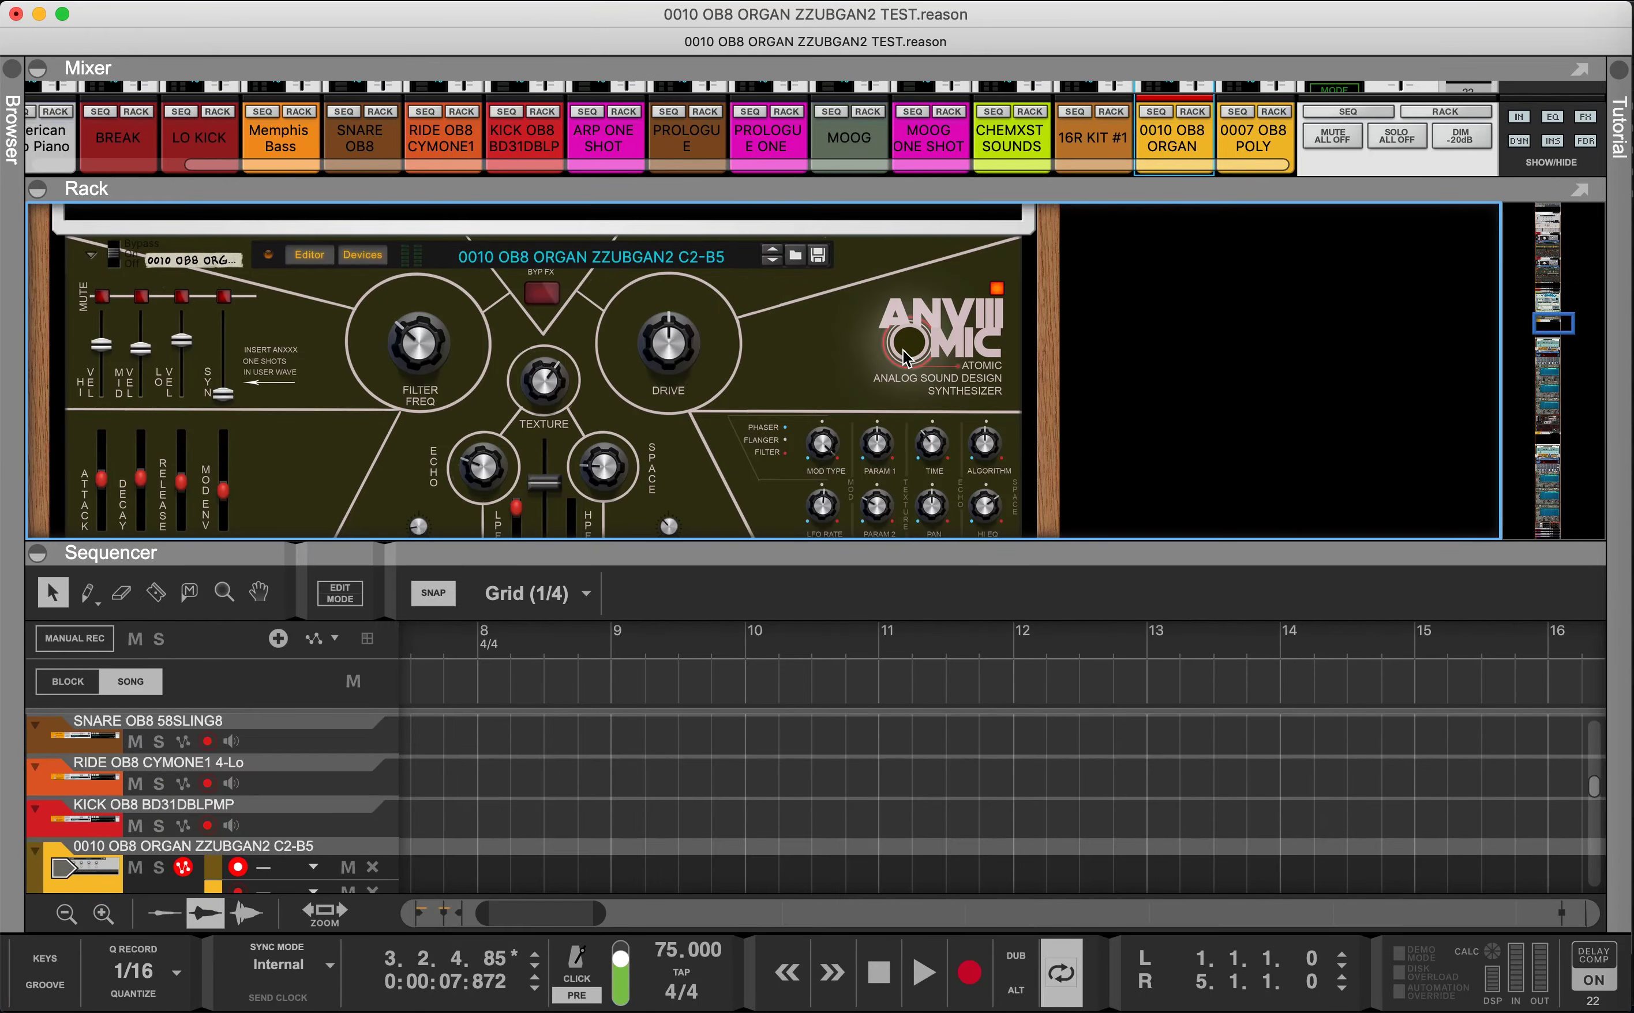
scroll(728, 379, "down", 5)
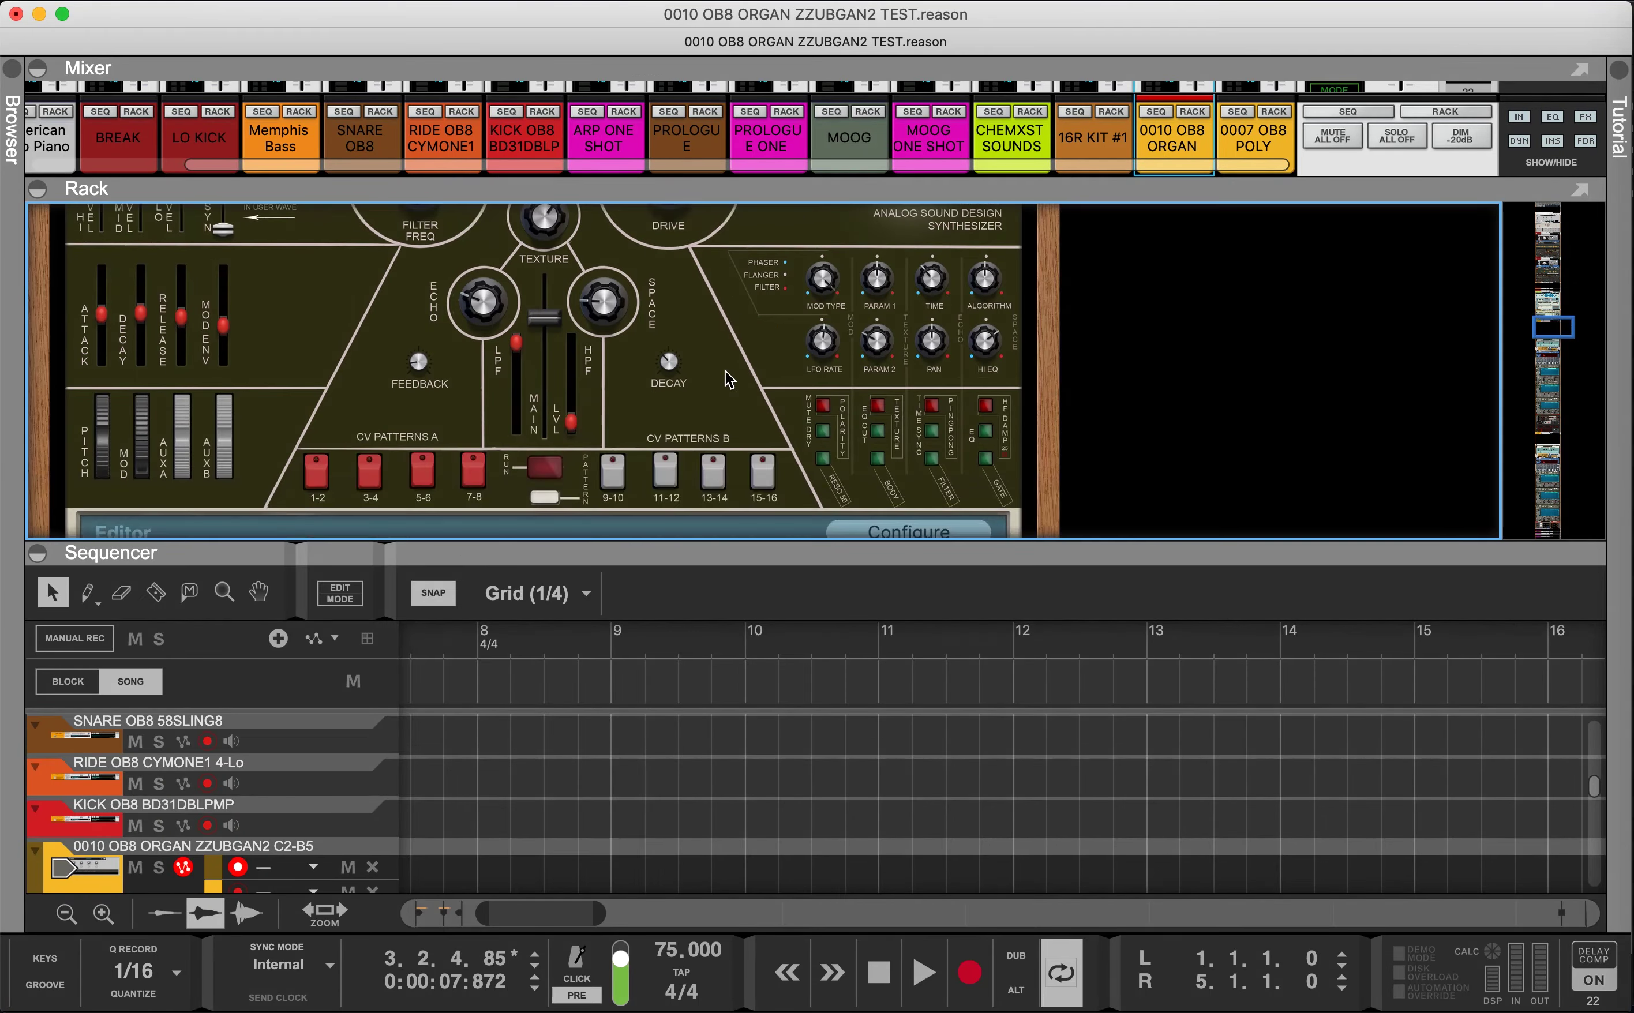
scroll(590, 343, "down", 15)
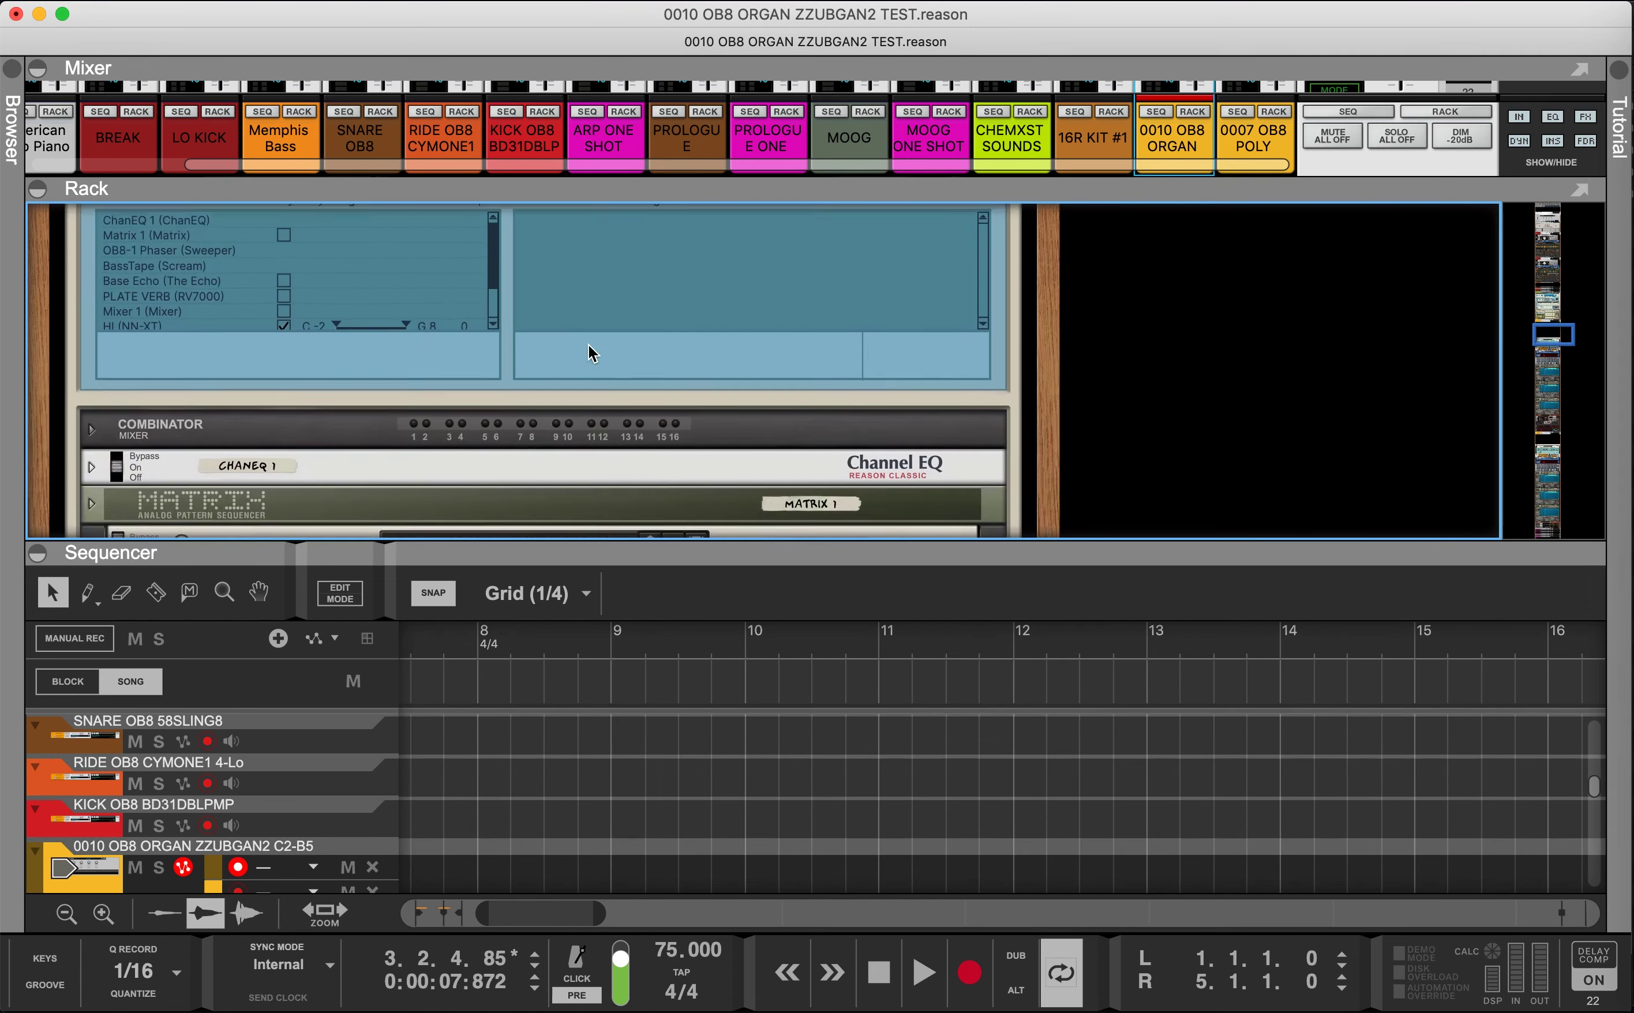
scroll(557, 329, "down", 4)
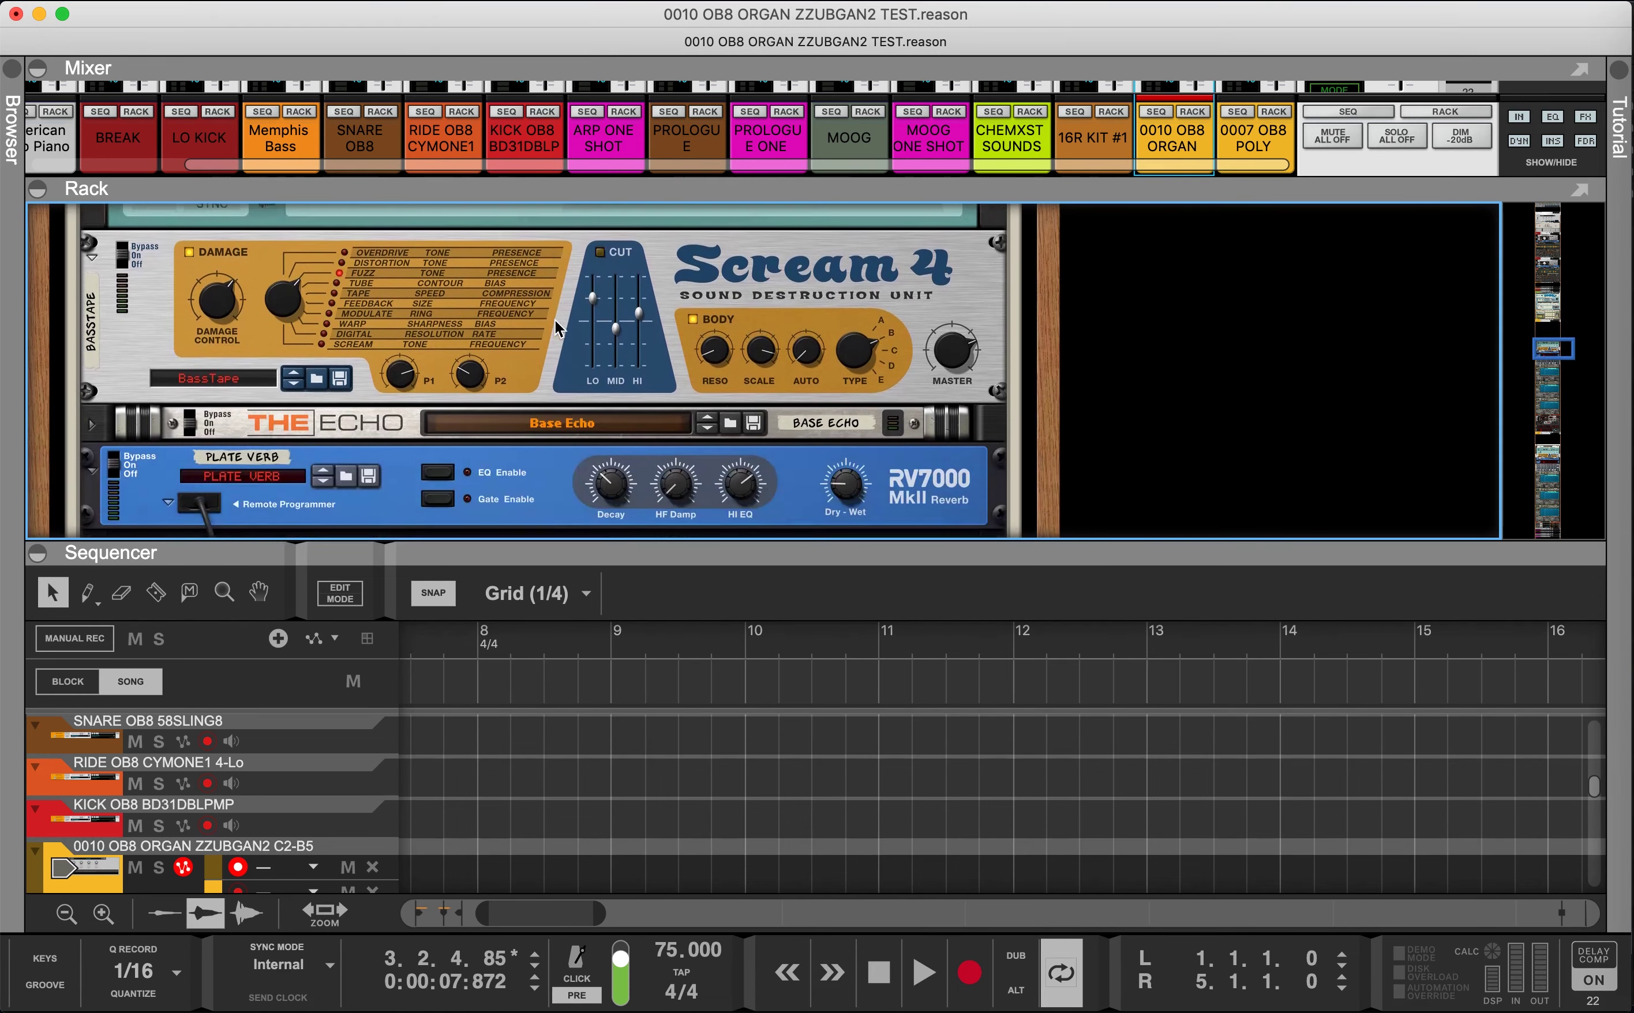
scroll(556, 329, "down", 3)
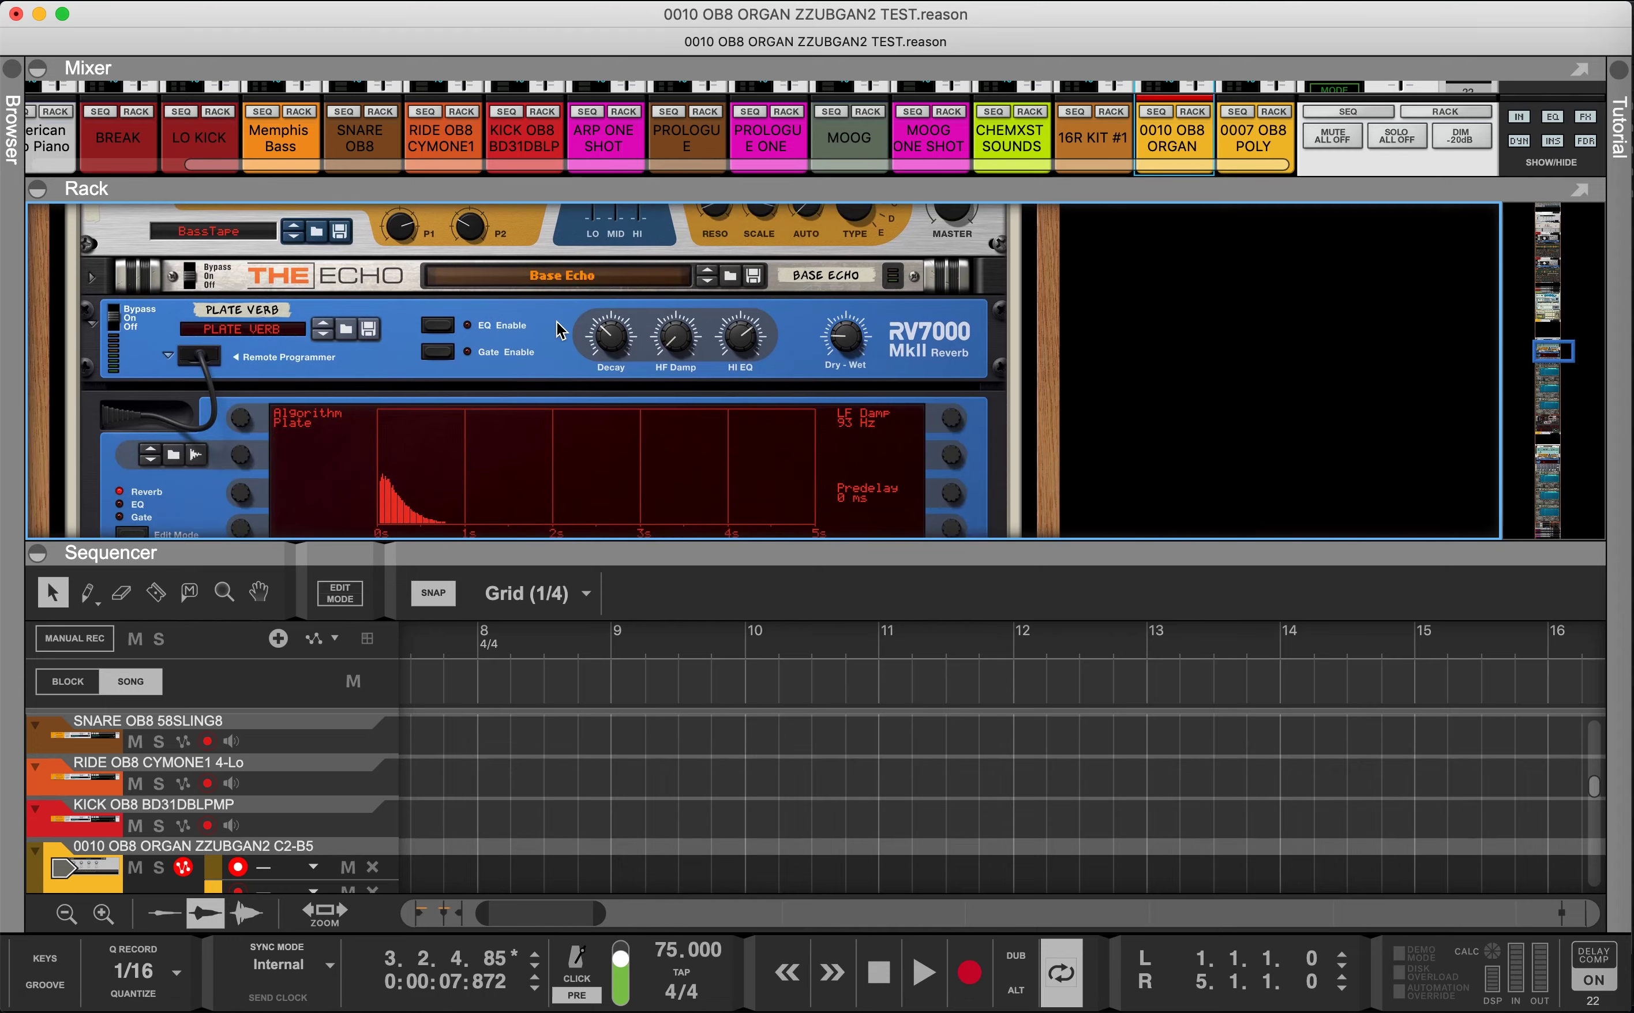
scroll(560, 330, "down", 18)
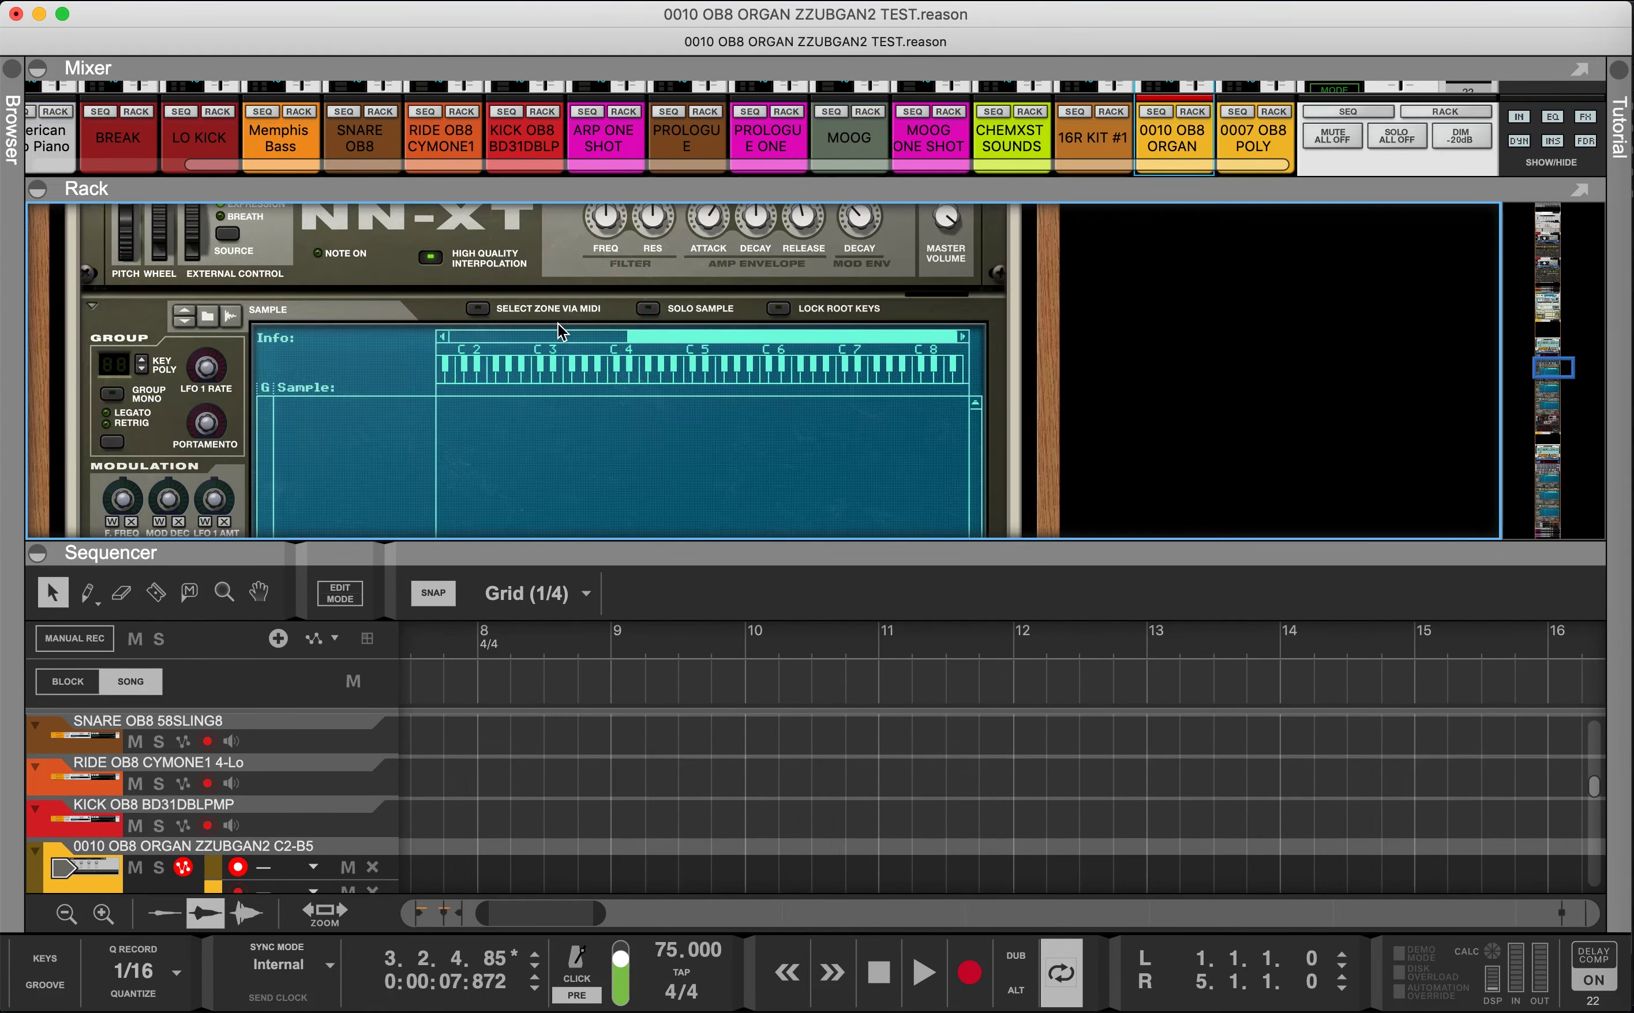
scroll(562, 330, "down", 5)
Step: Scroll back up the rack and bring the sample browser back
scroll(562, 330, "up", 6)
scroll(562, 330, "down", 7)
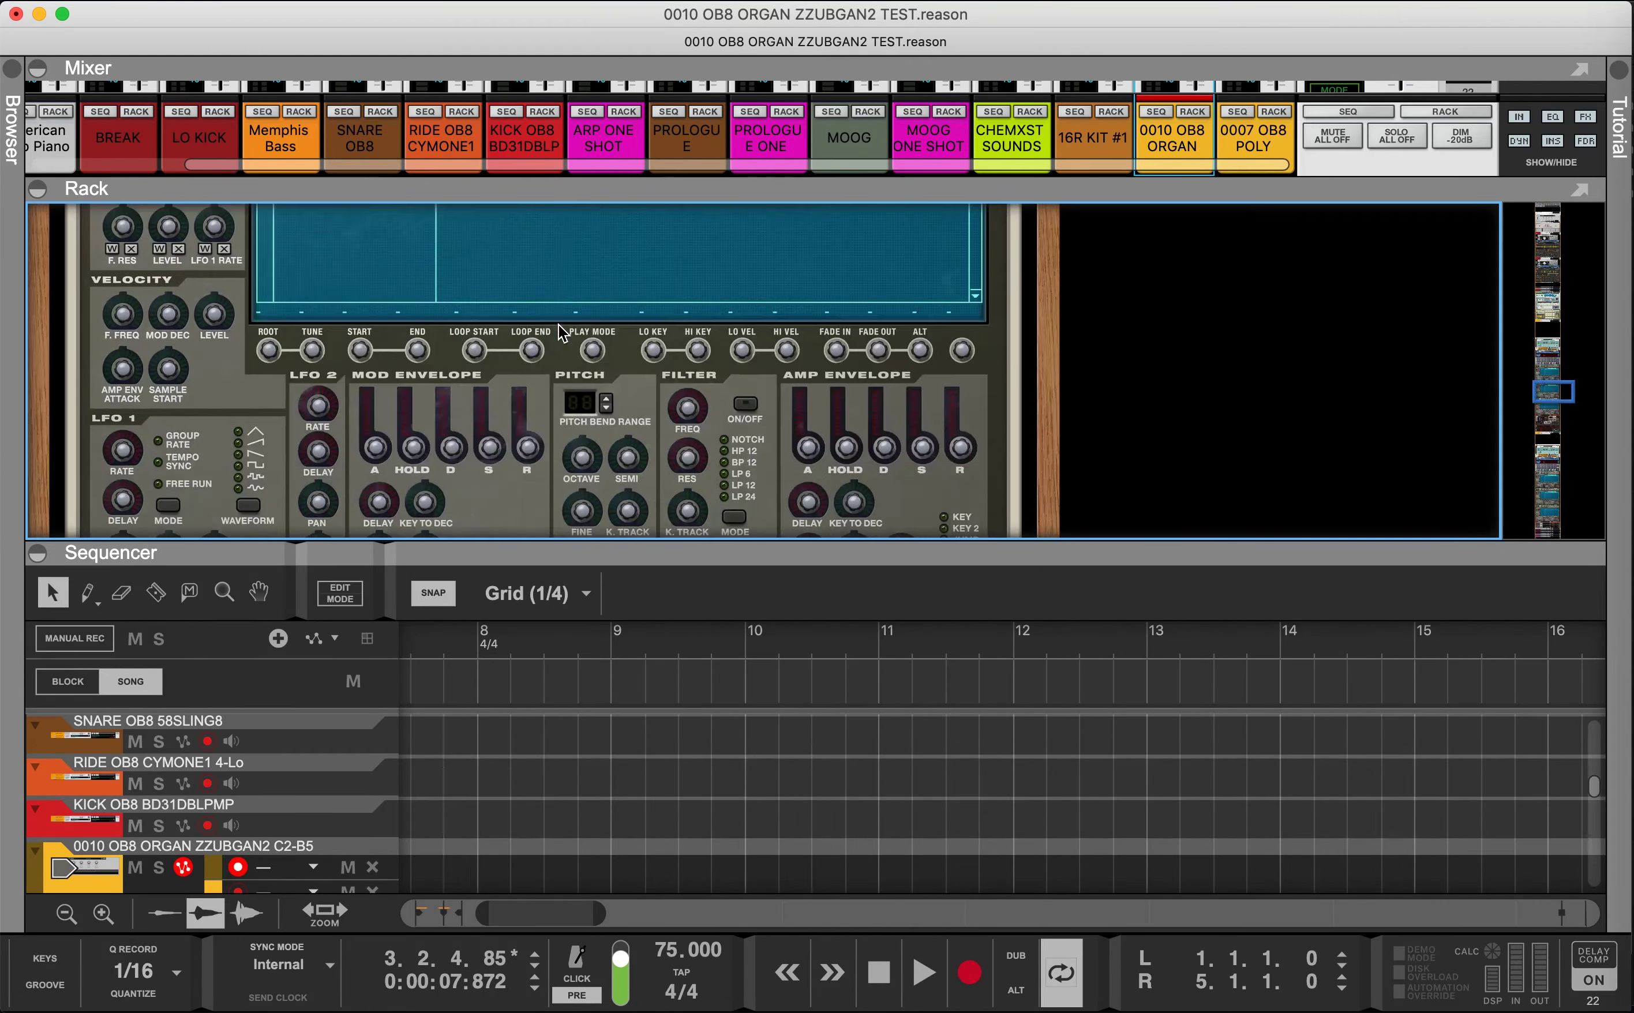
scroll(561, 330, "up", 5)
scroll(562, 330, "down", 11)
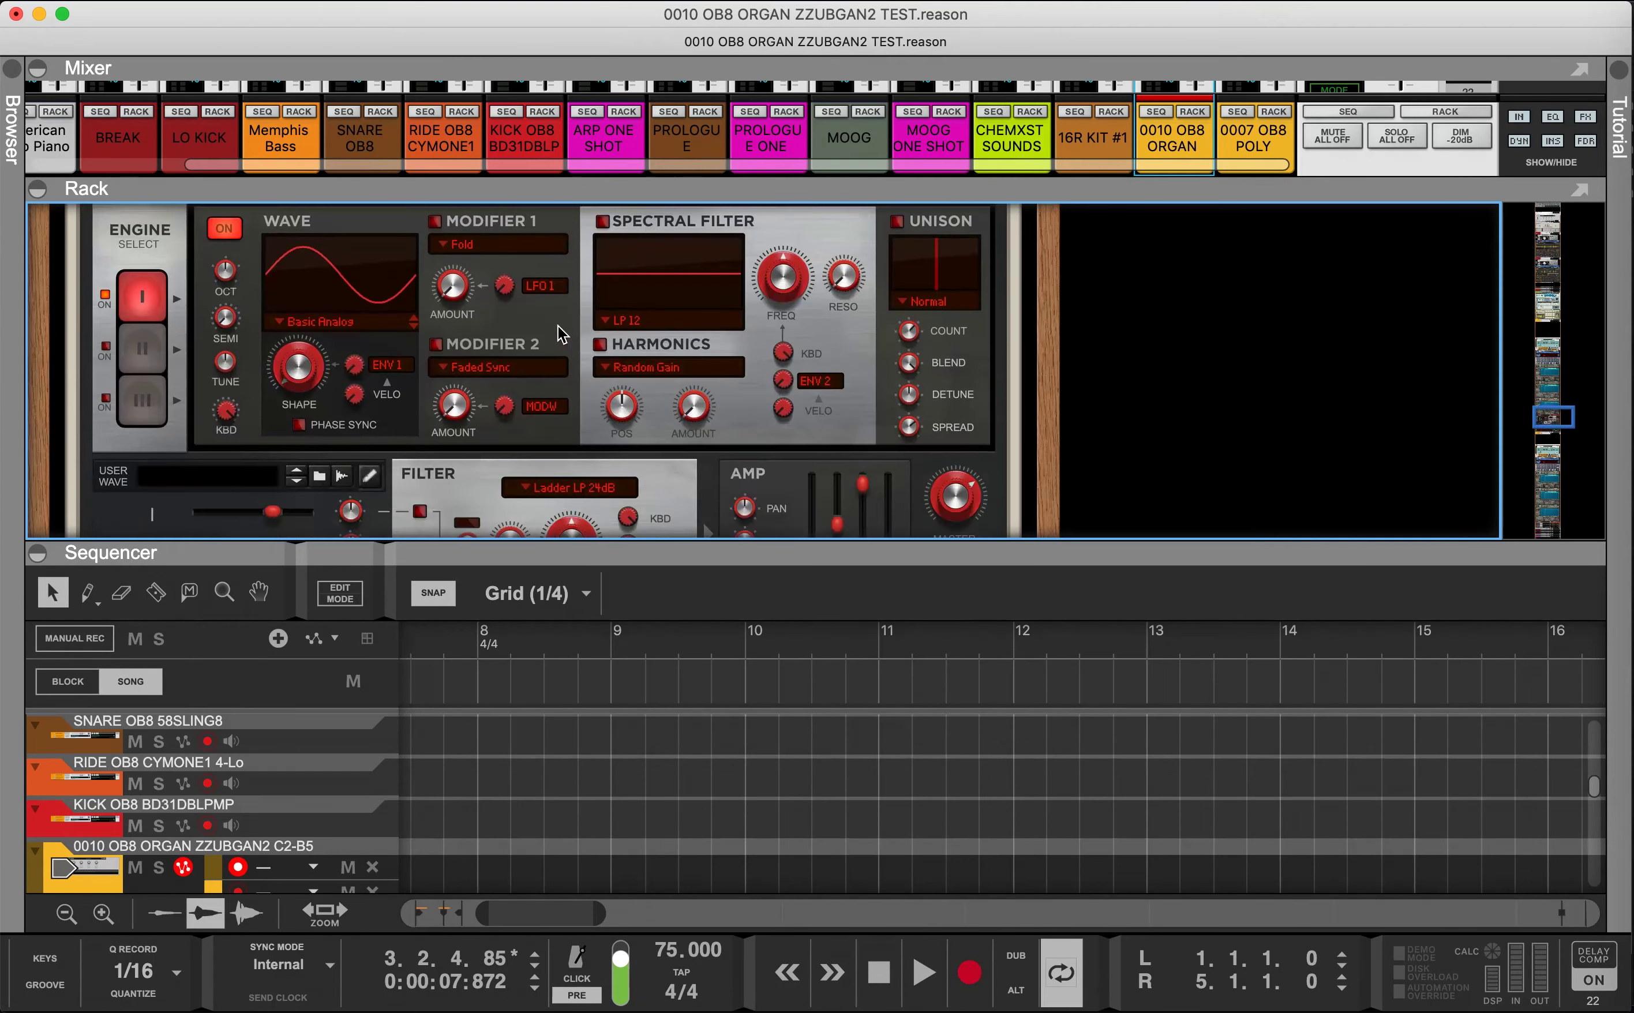
scroll(562, 334, "up", 2)
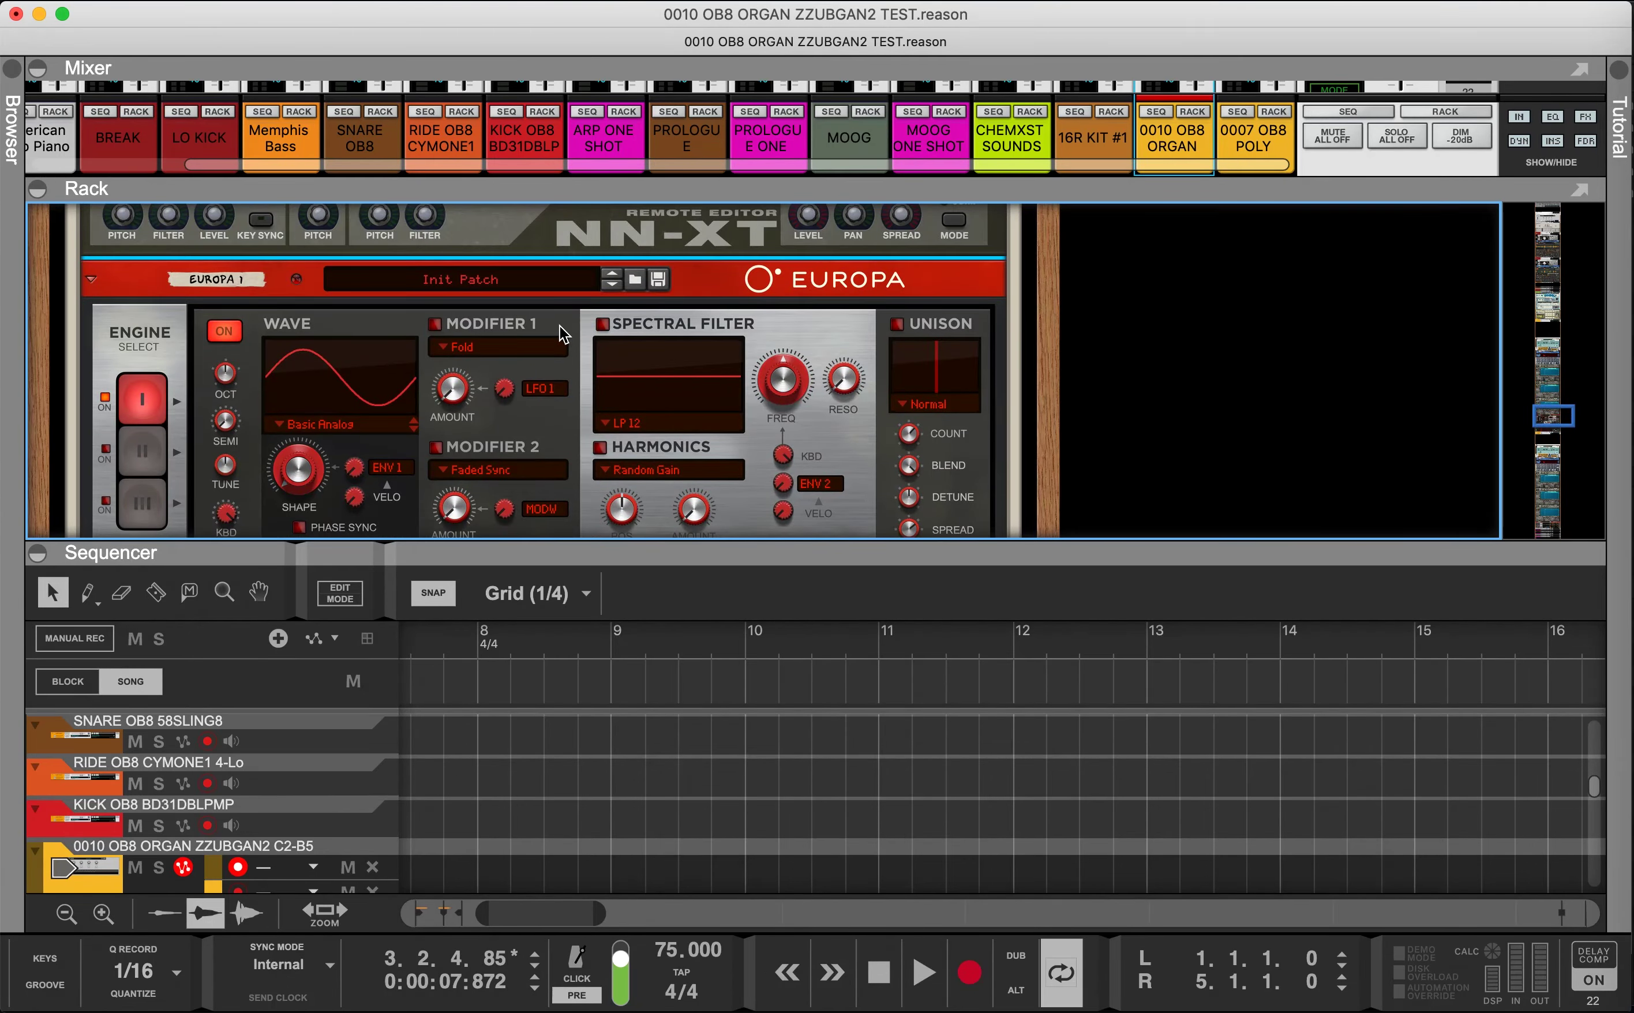
scroll(562, 332, "up", 8)
scroll(562, 333, "down", 5)
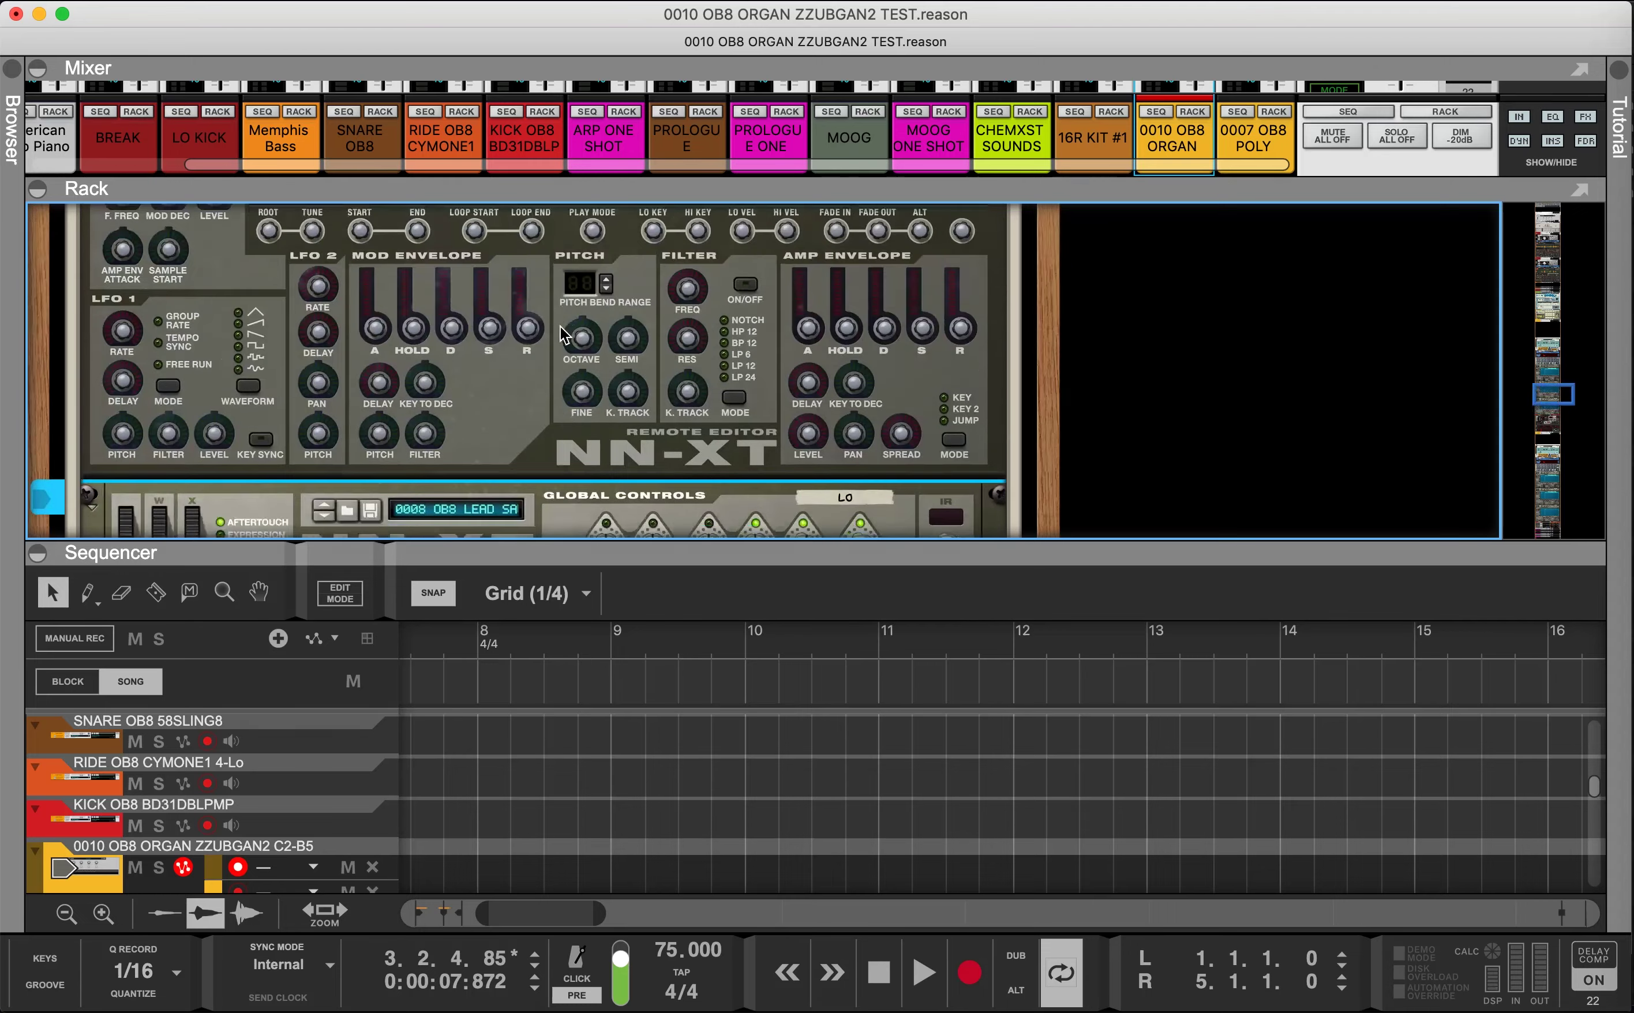
scroll(562, 332, "up", 4)
scroll(564, 334, "up", 2)
scroll(562, 334, "down", 6)
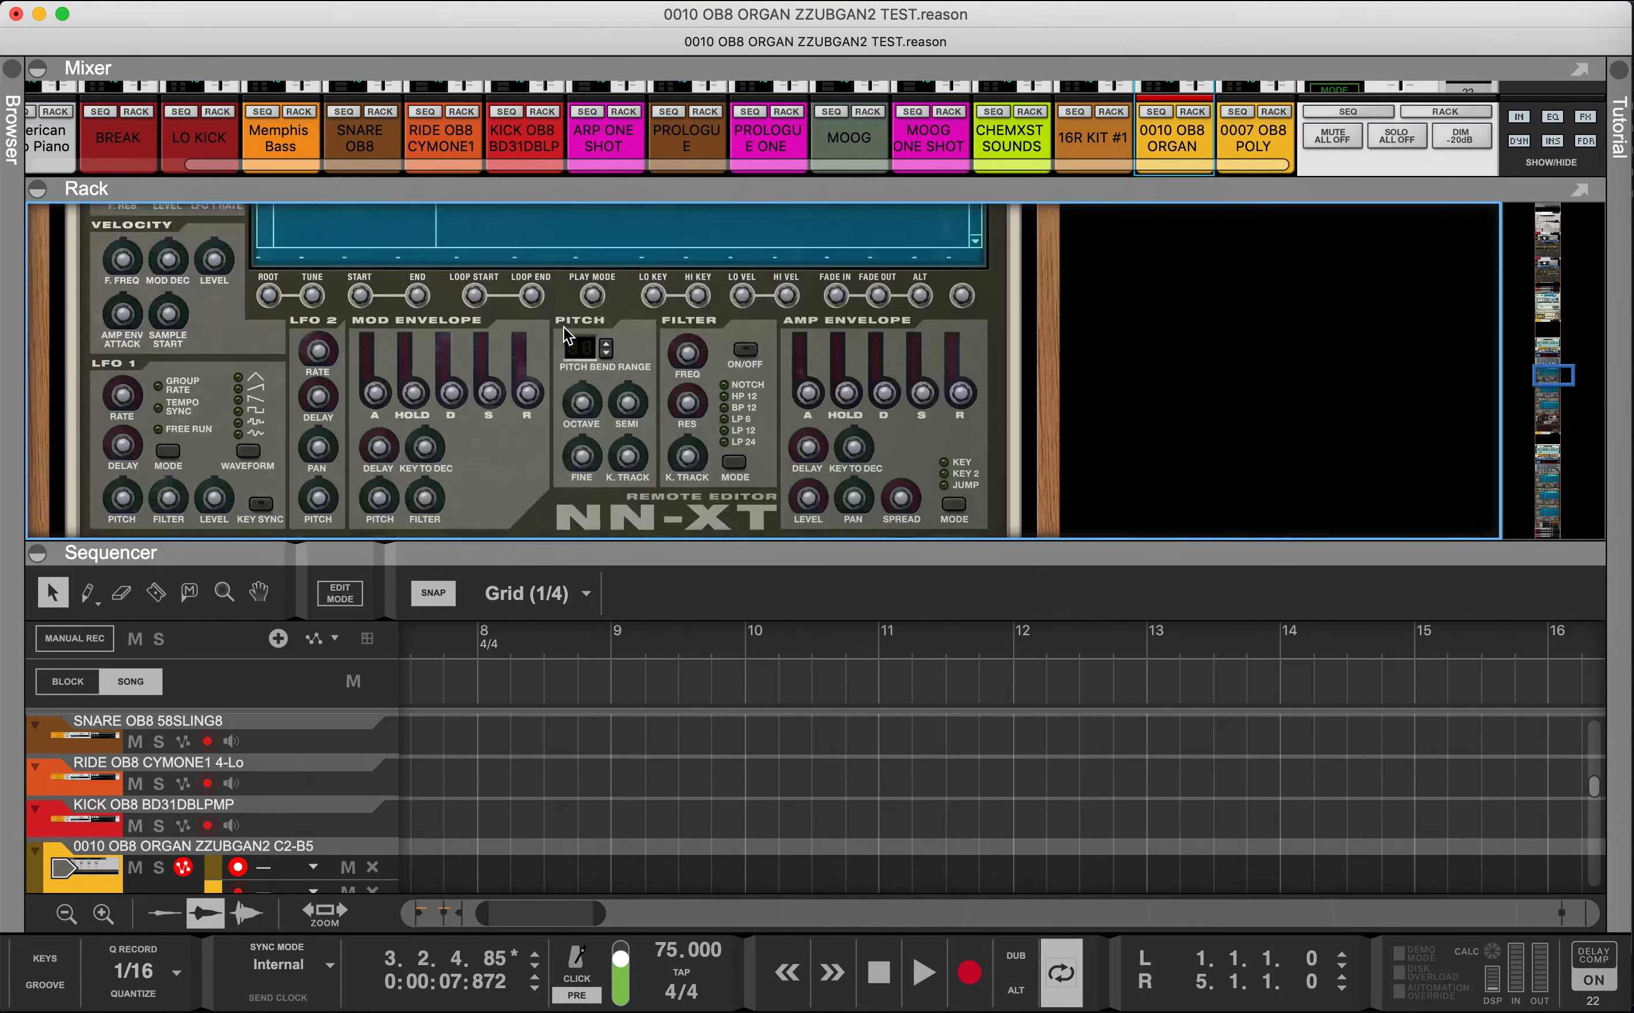
scroll(562, 334, "up", 13)
scroll(562, 333, "up", 5)
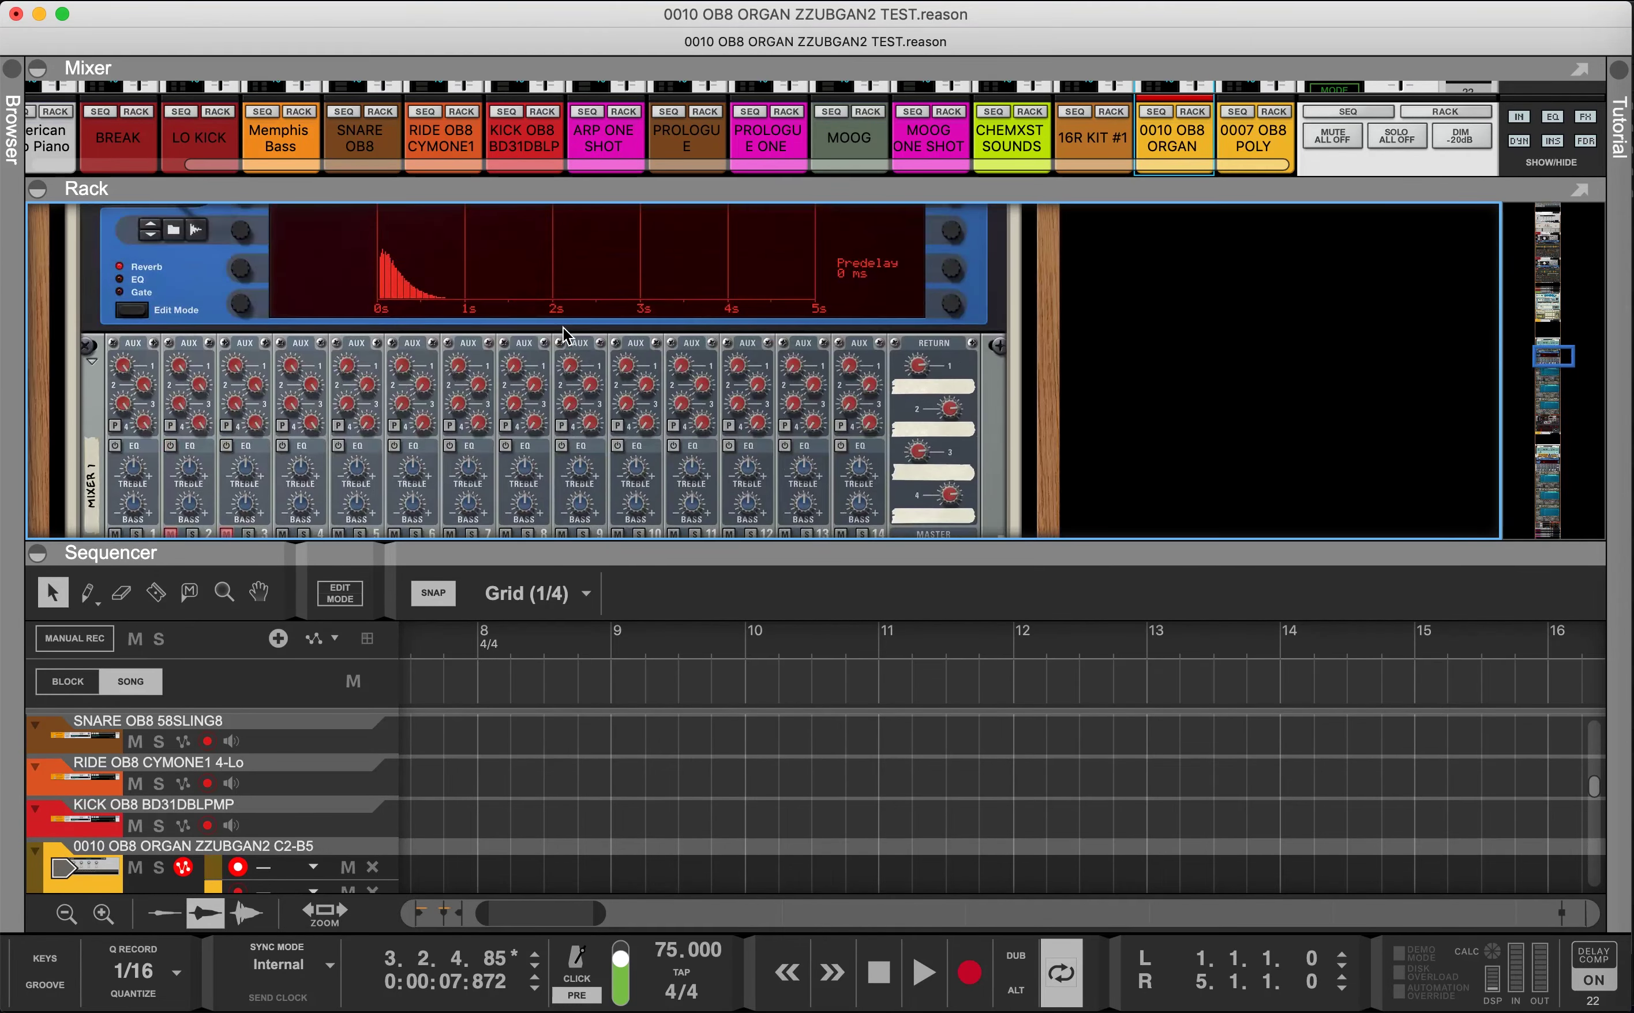
left_click(8, 69)
Step: Open the 0010 OB8 ORGAN ZZUBGAN2 [Hi] folder and select all 48 WAV files
scroll(883, 352, "down", 8)
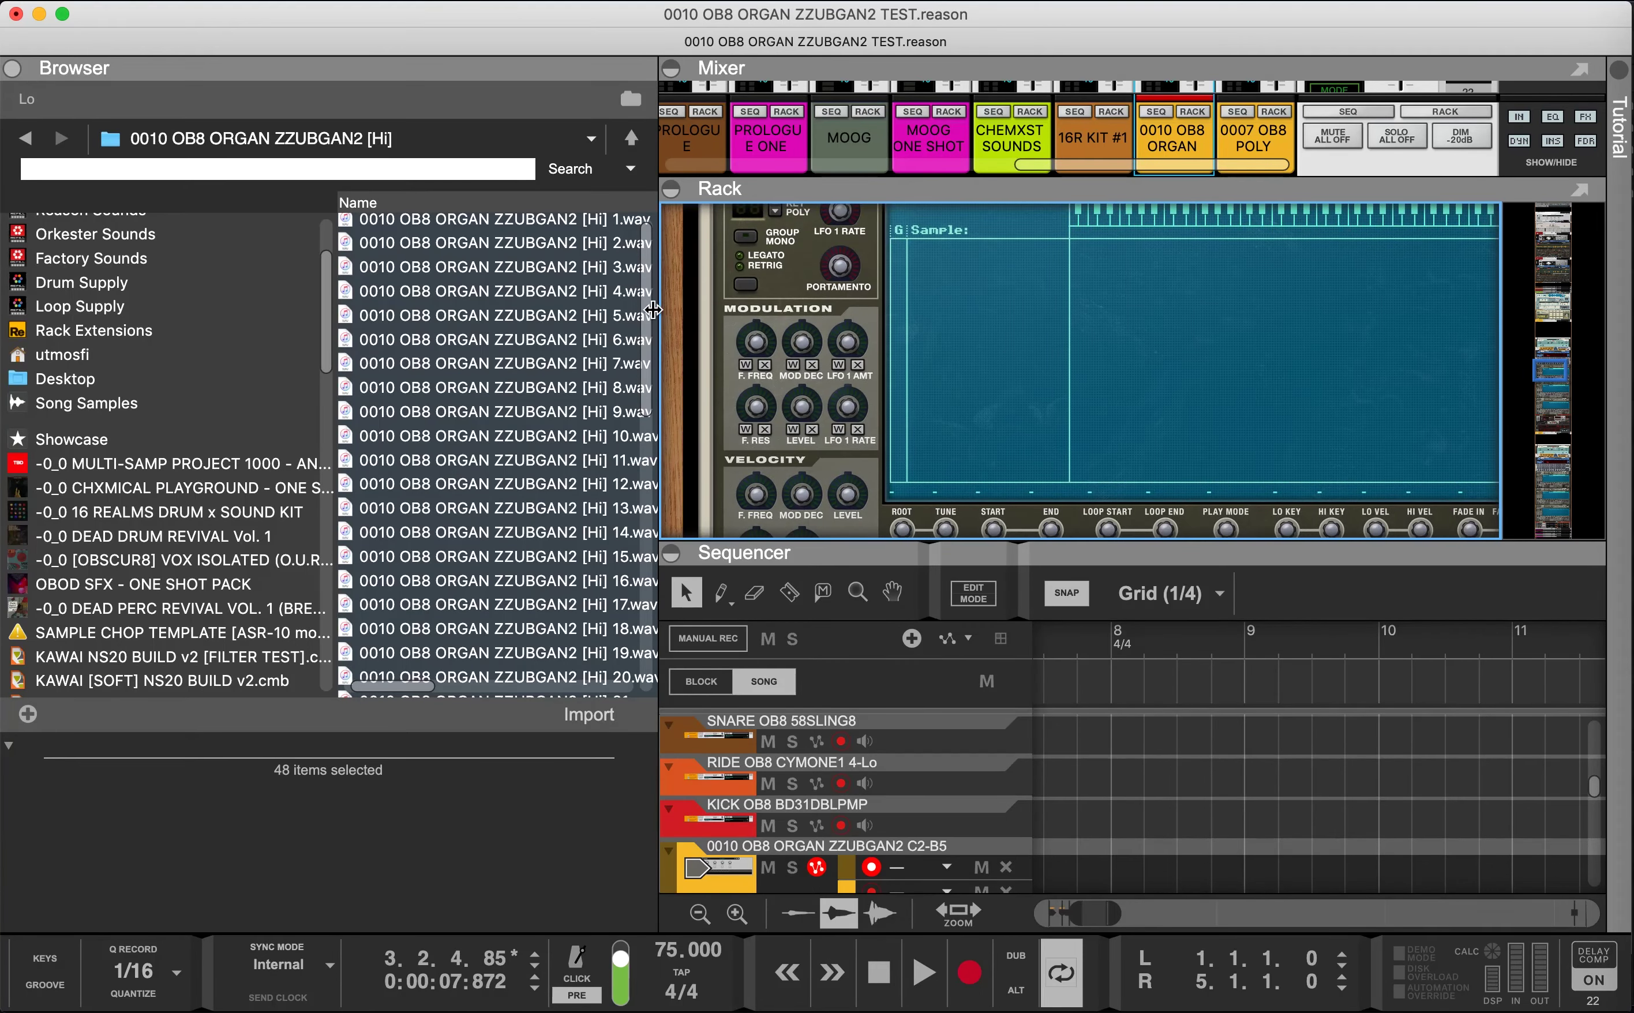
left_click(631, 139)
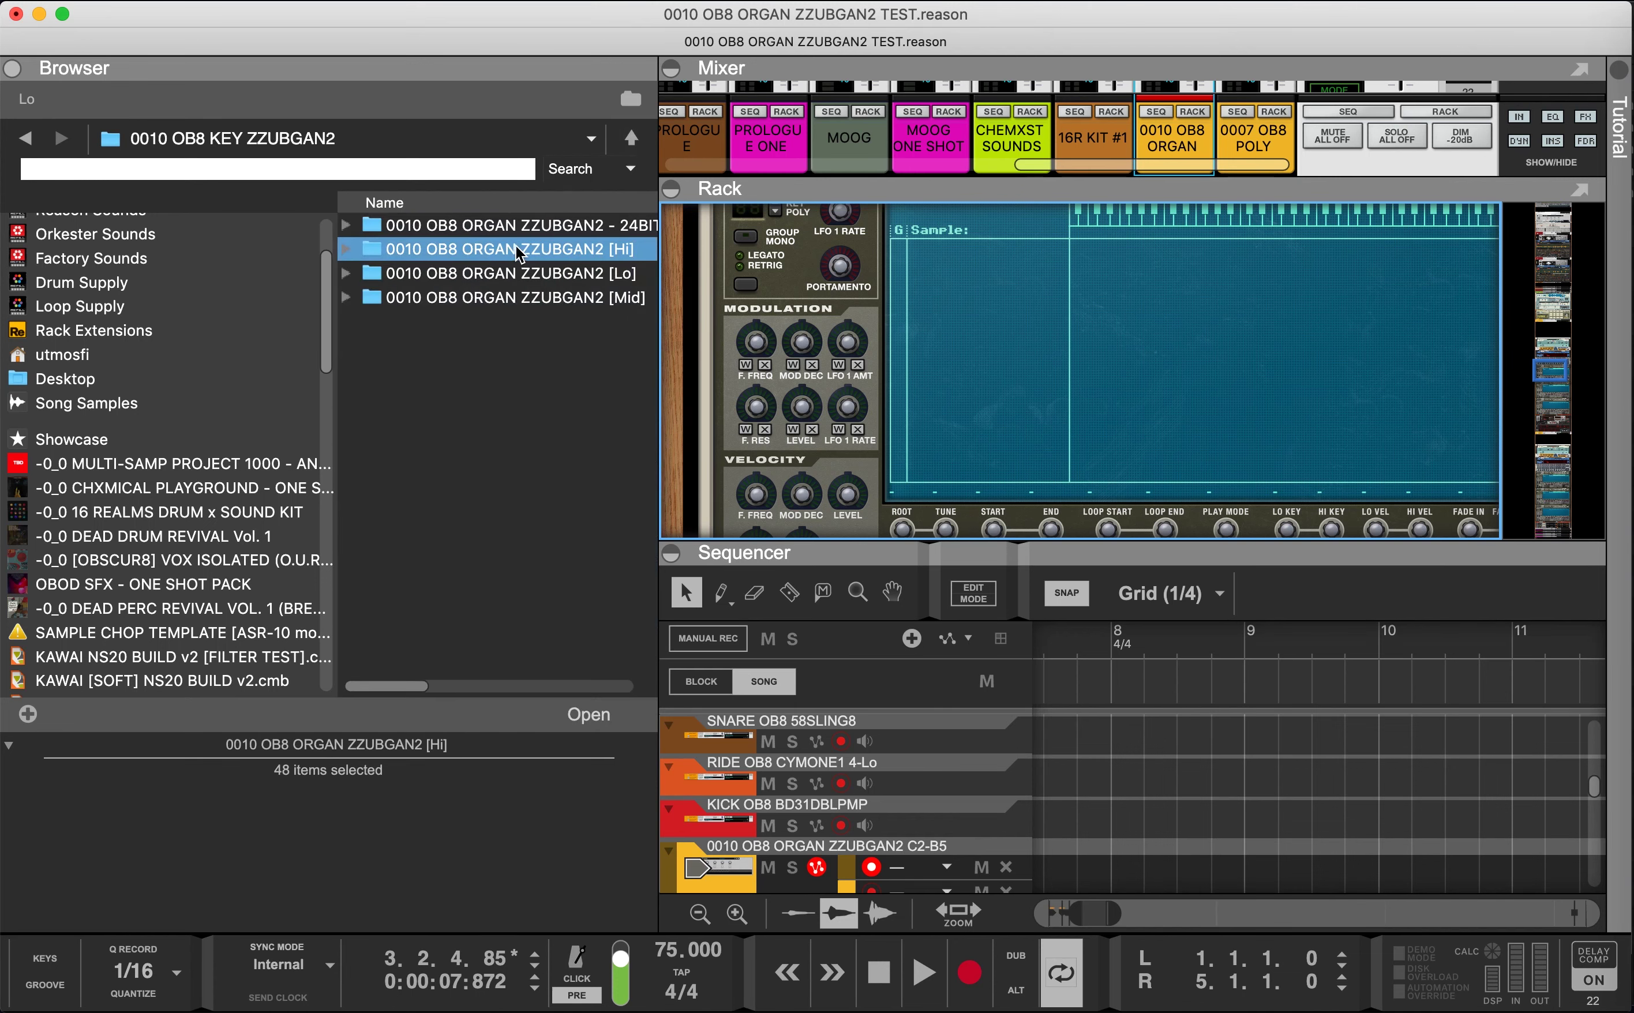
double_click(448, 255)
left_click(479, 299)
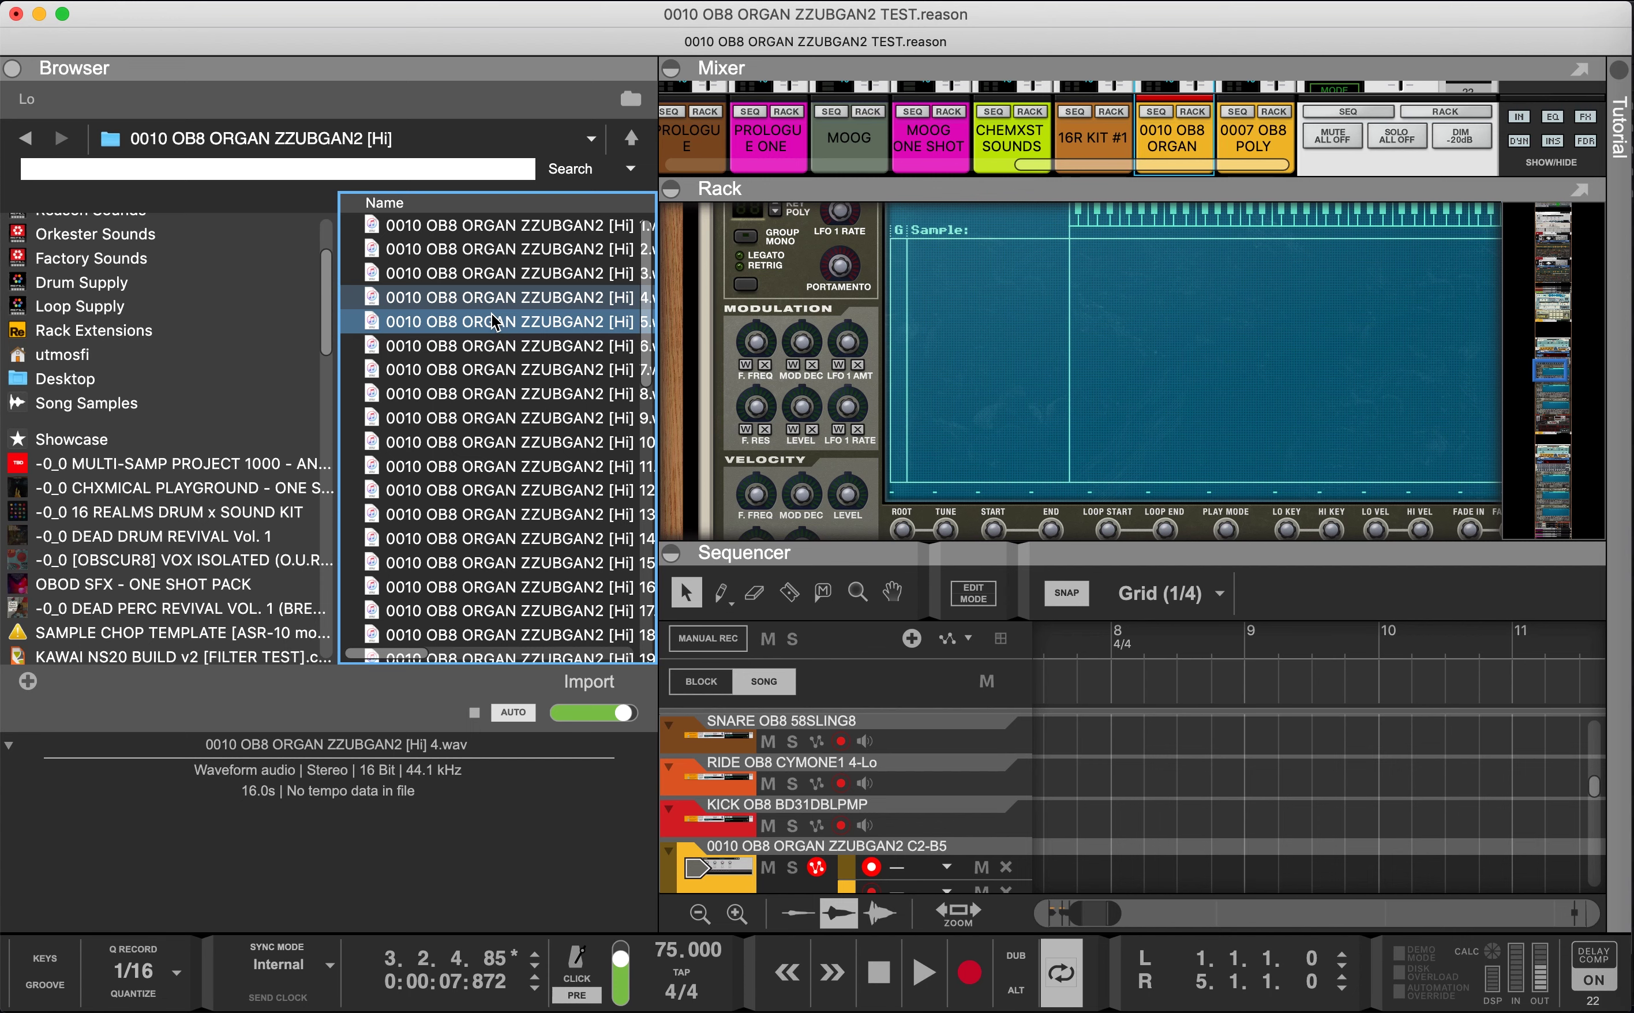
key("super+a")
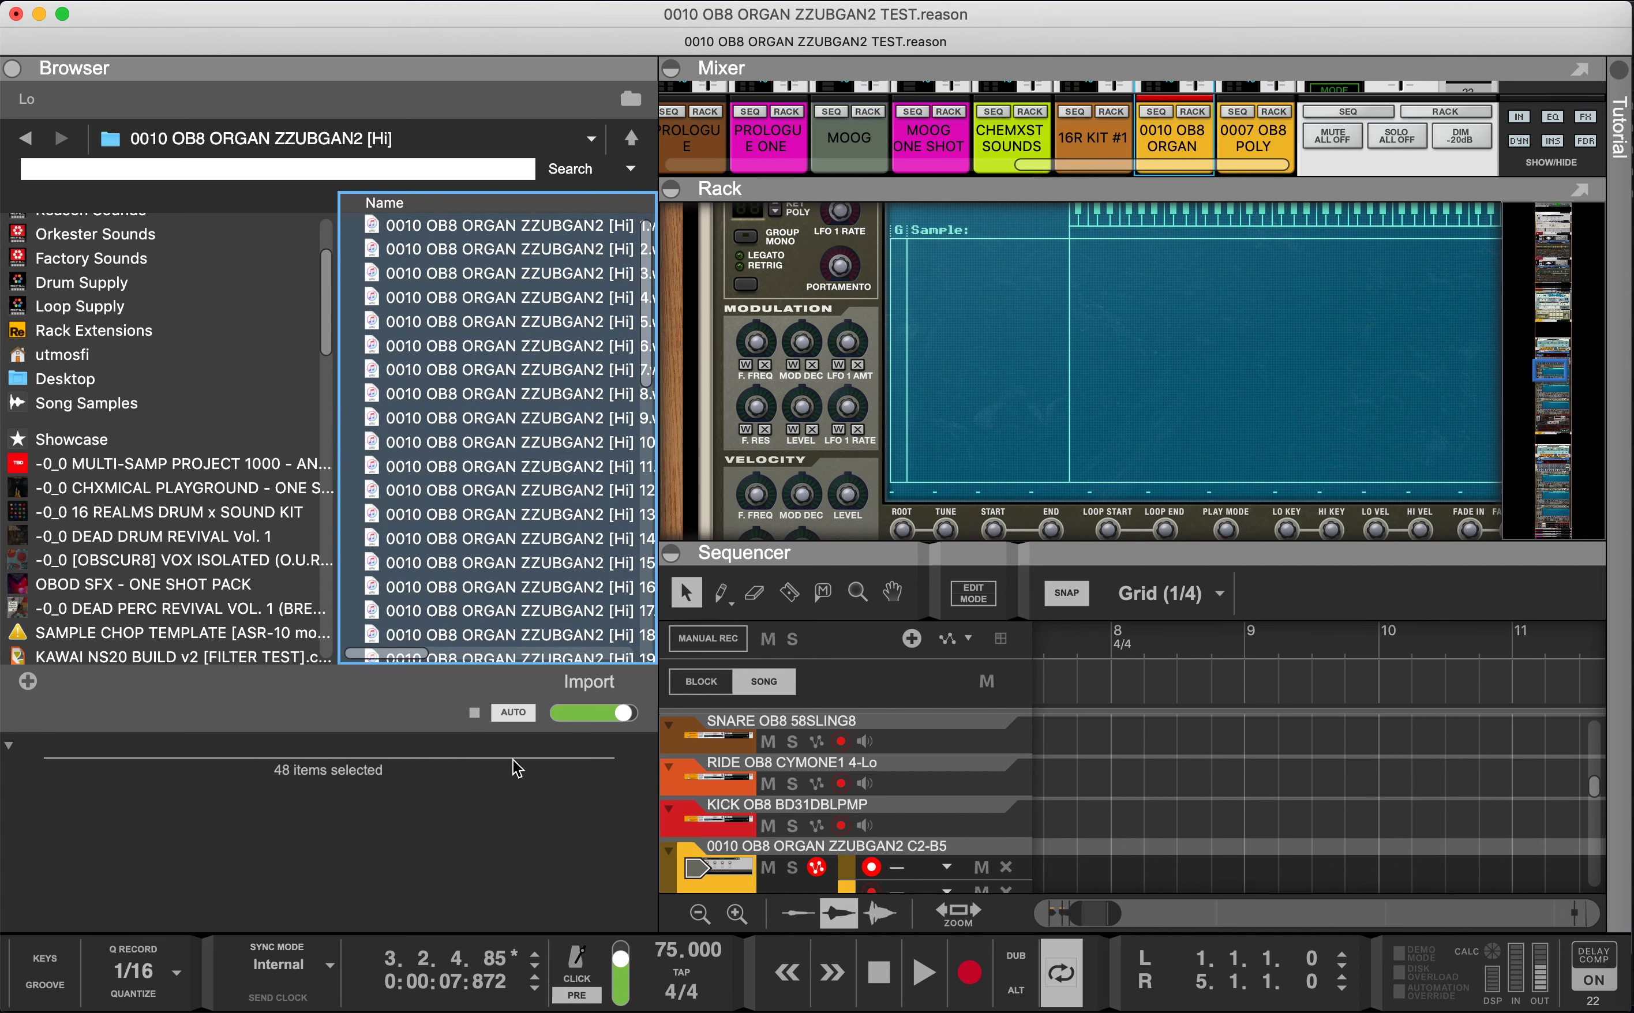
Step: Scroll through the file list to confirm [Hi] 1.wav through 48.wav are all selected
scroll(548, 346, "right", 3)
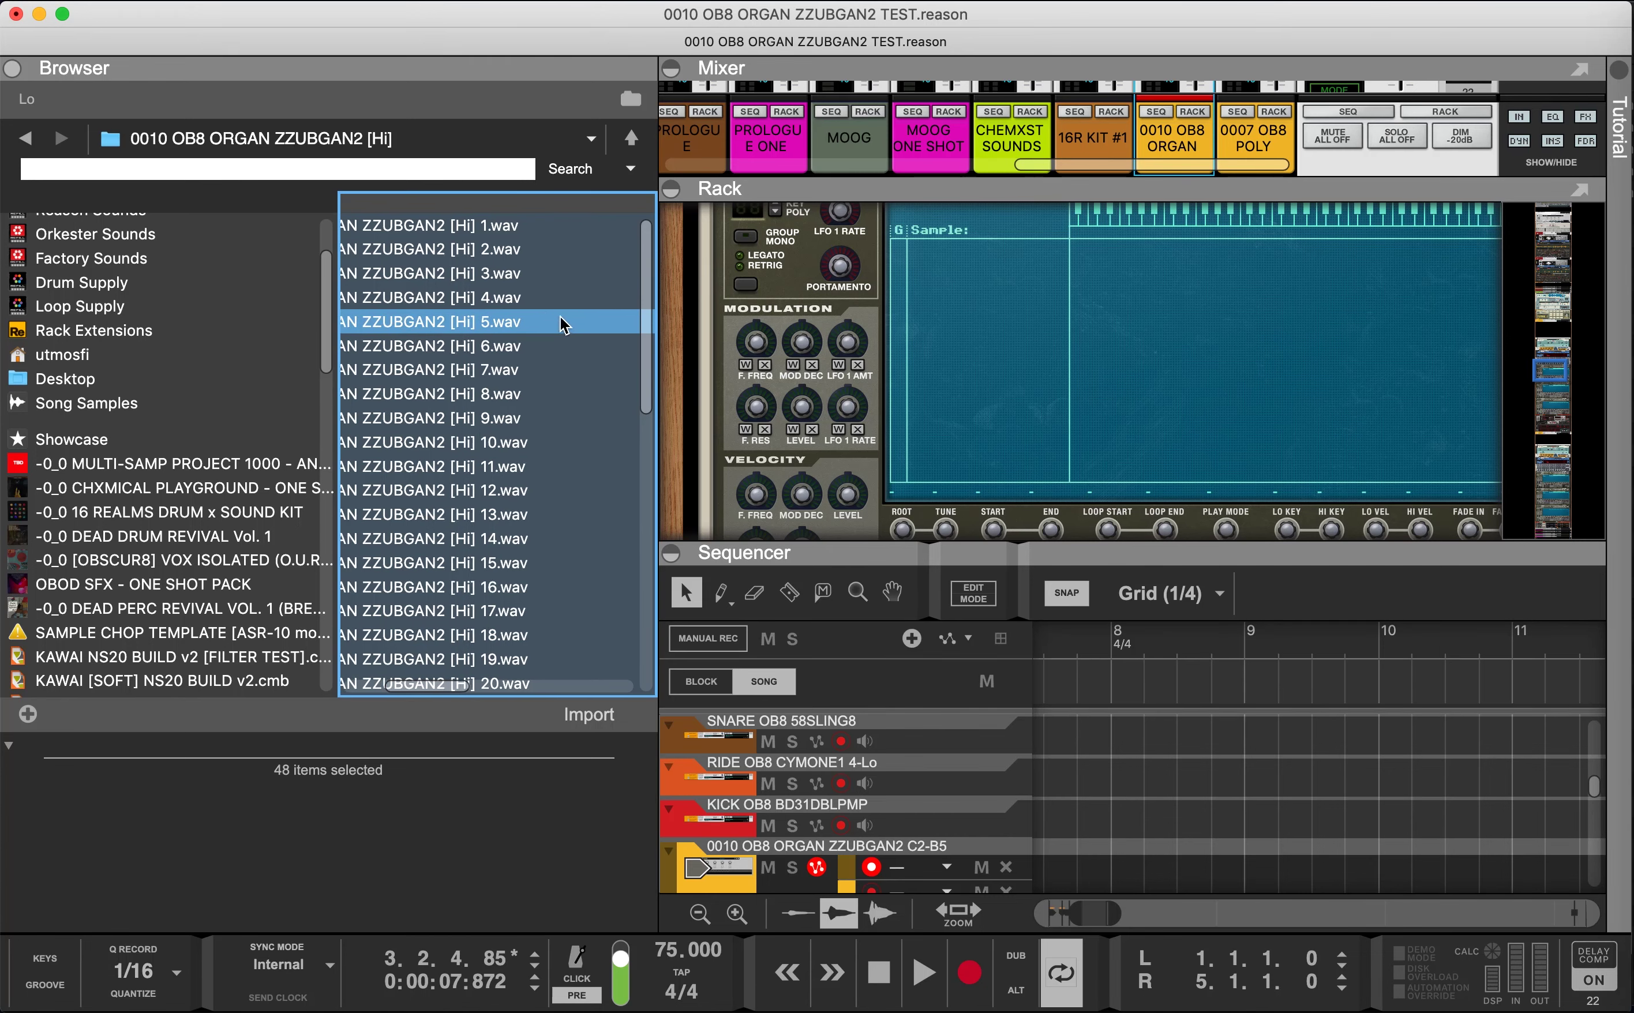
scroll(523, 322, "down", 7)
scroll(481, 321, "down", 3)
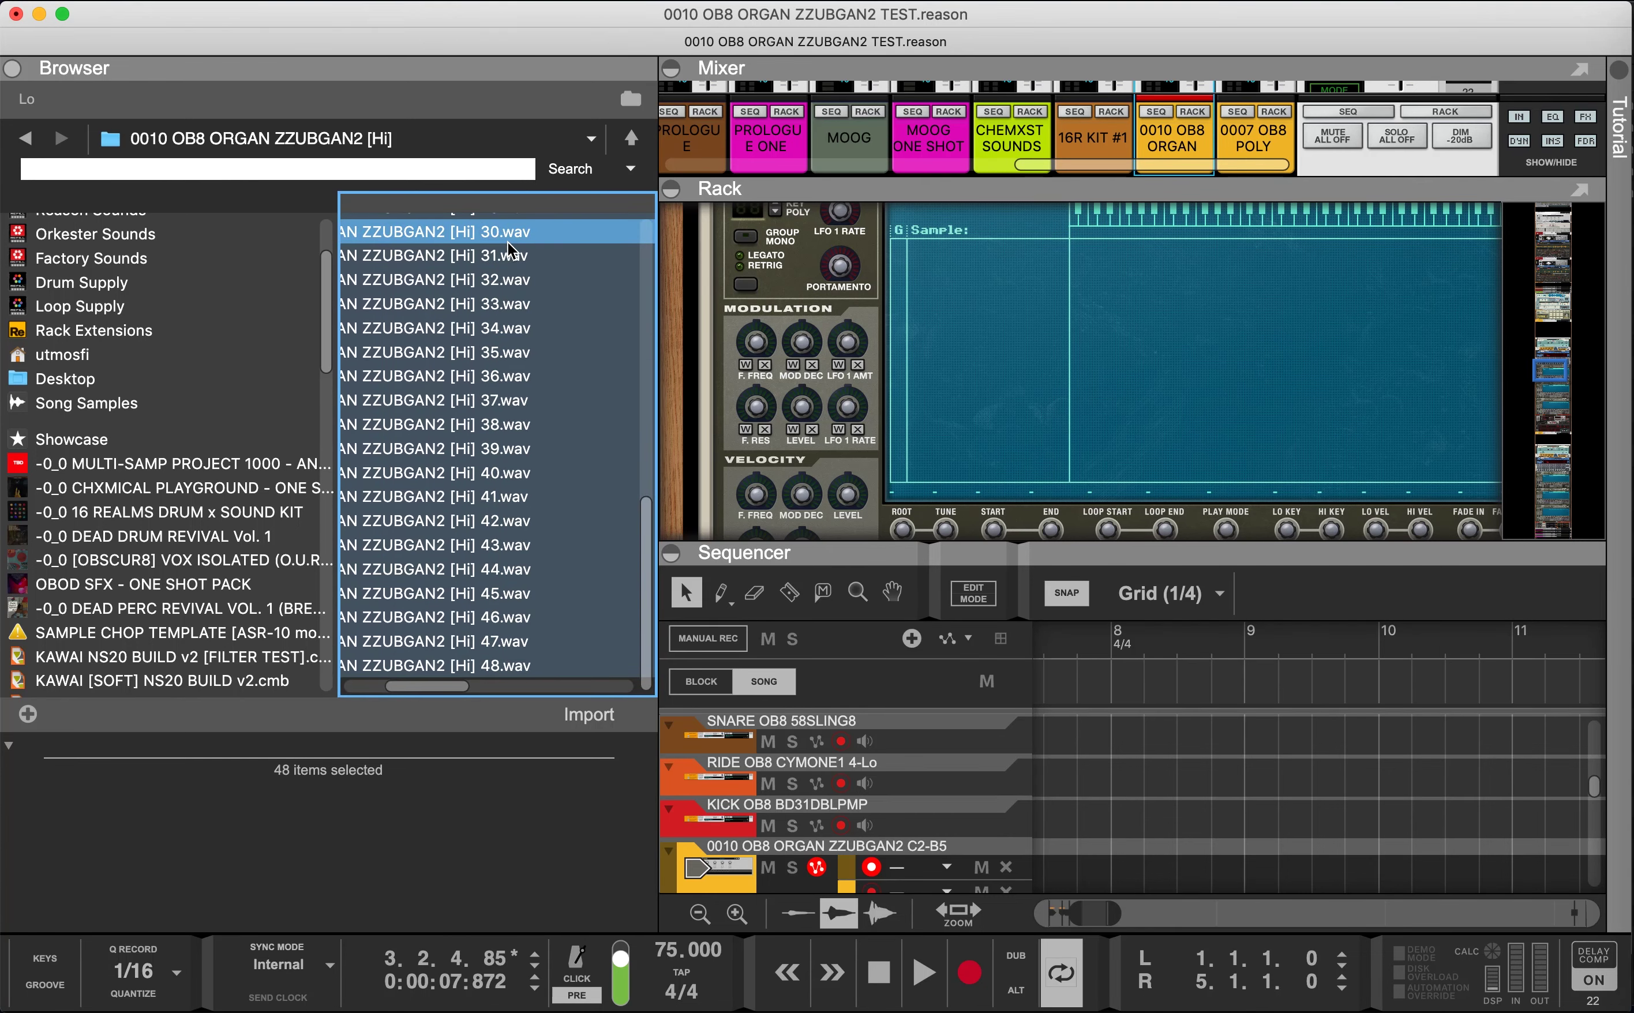
scroll(510, 314, "up", 10)
scroll(484, 536, "down", 10)
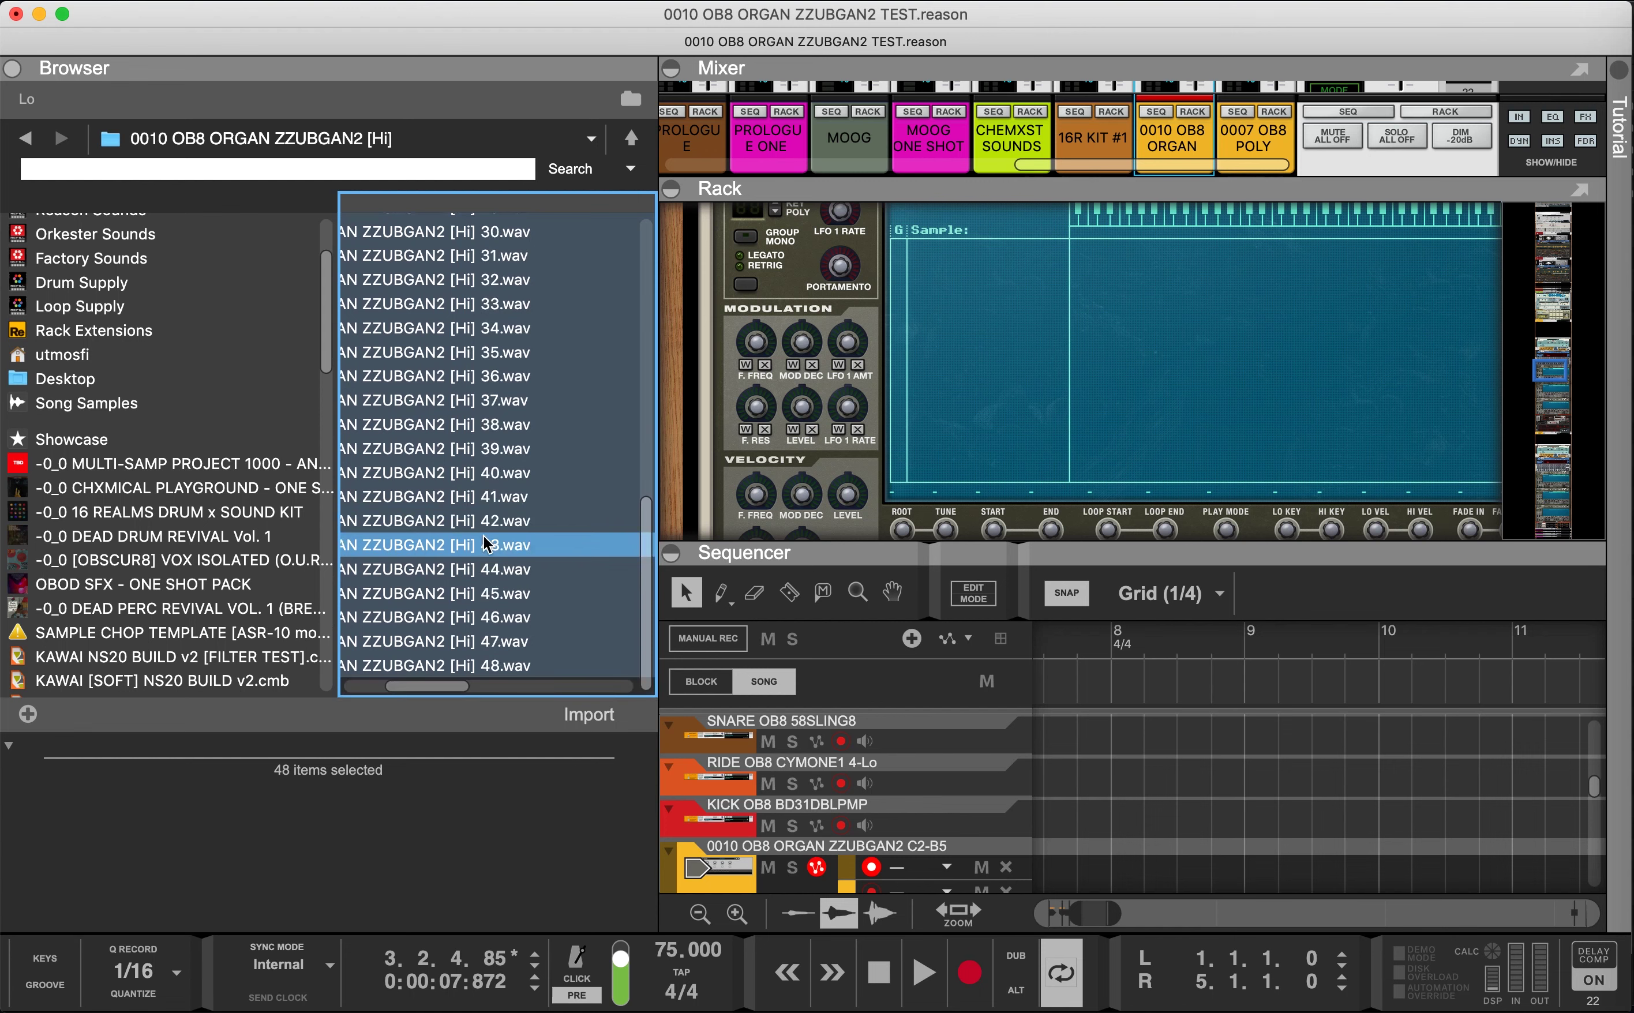
scroll(516, 272, "up", 10)
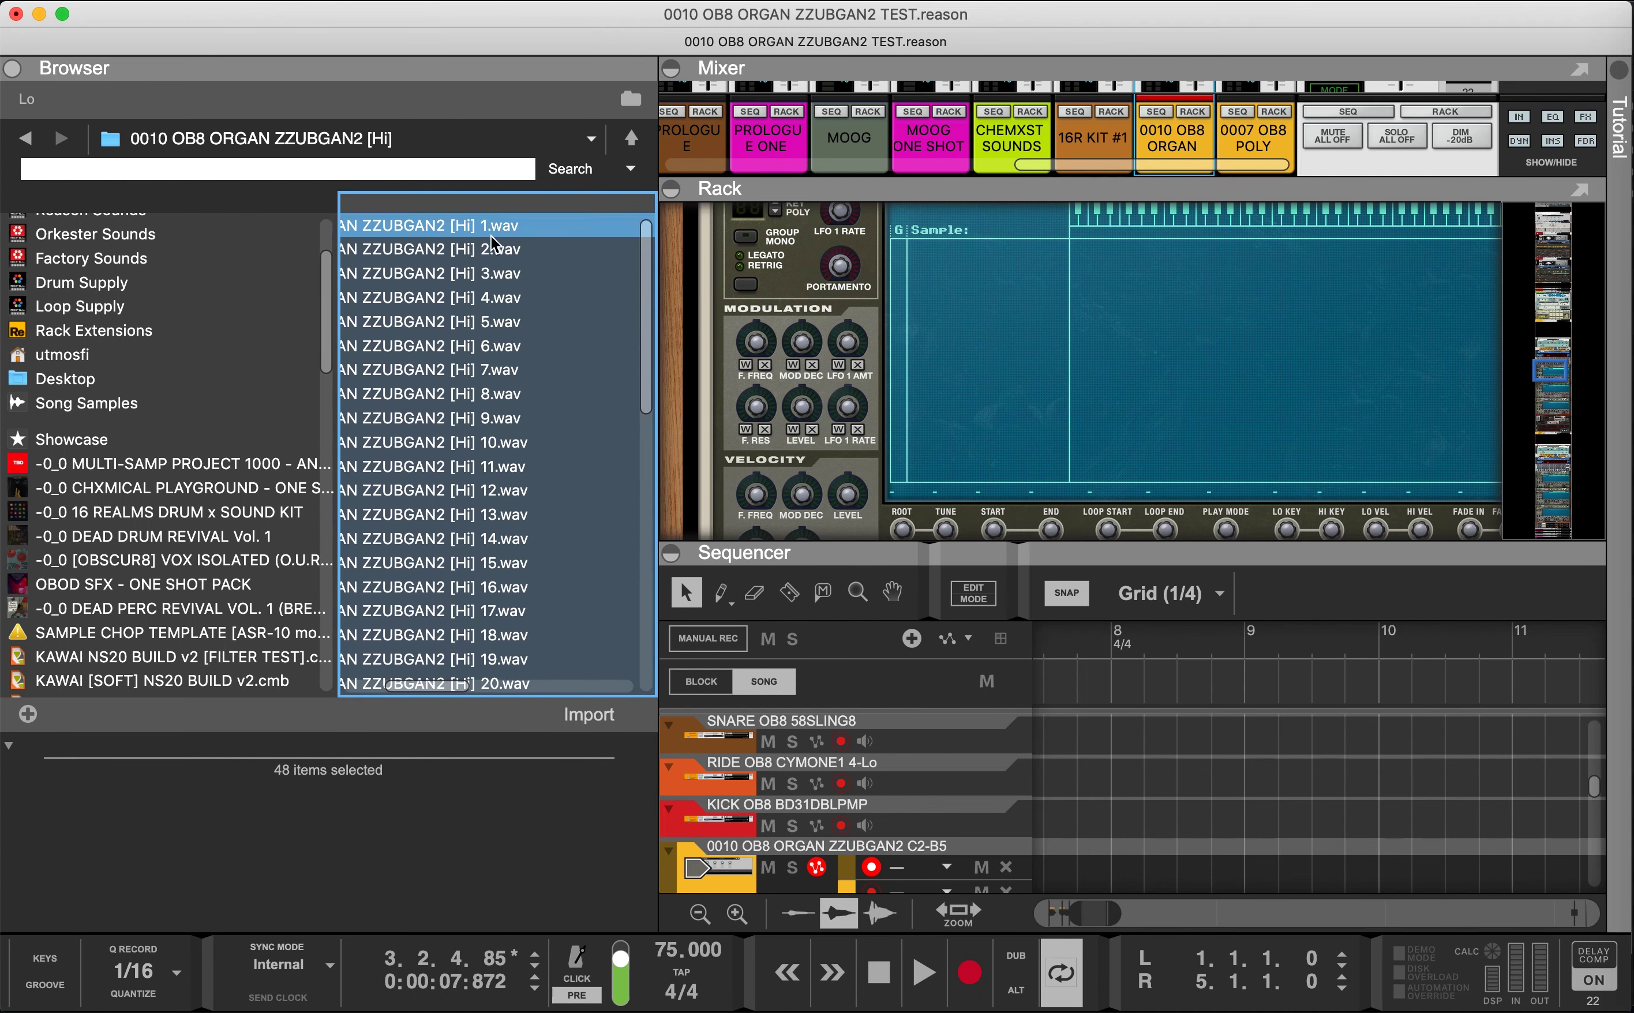
scroll(478, 619, "down", 10)
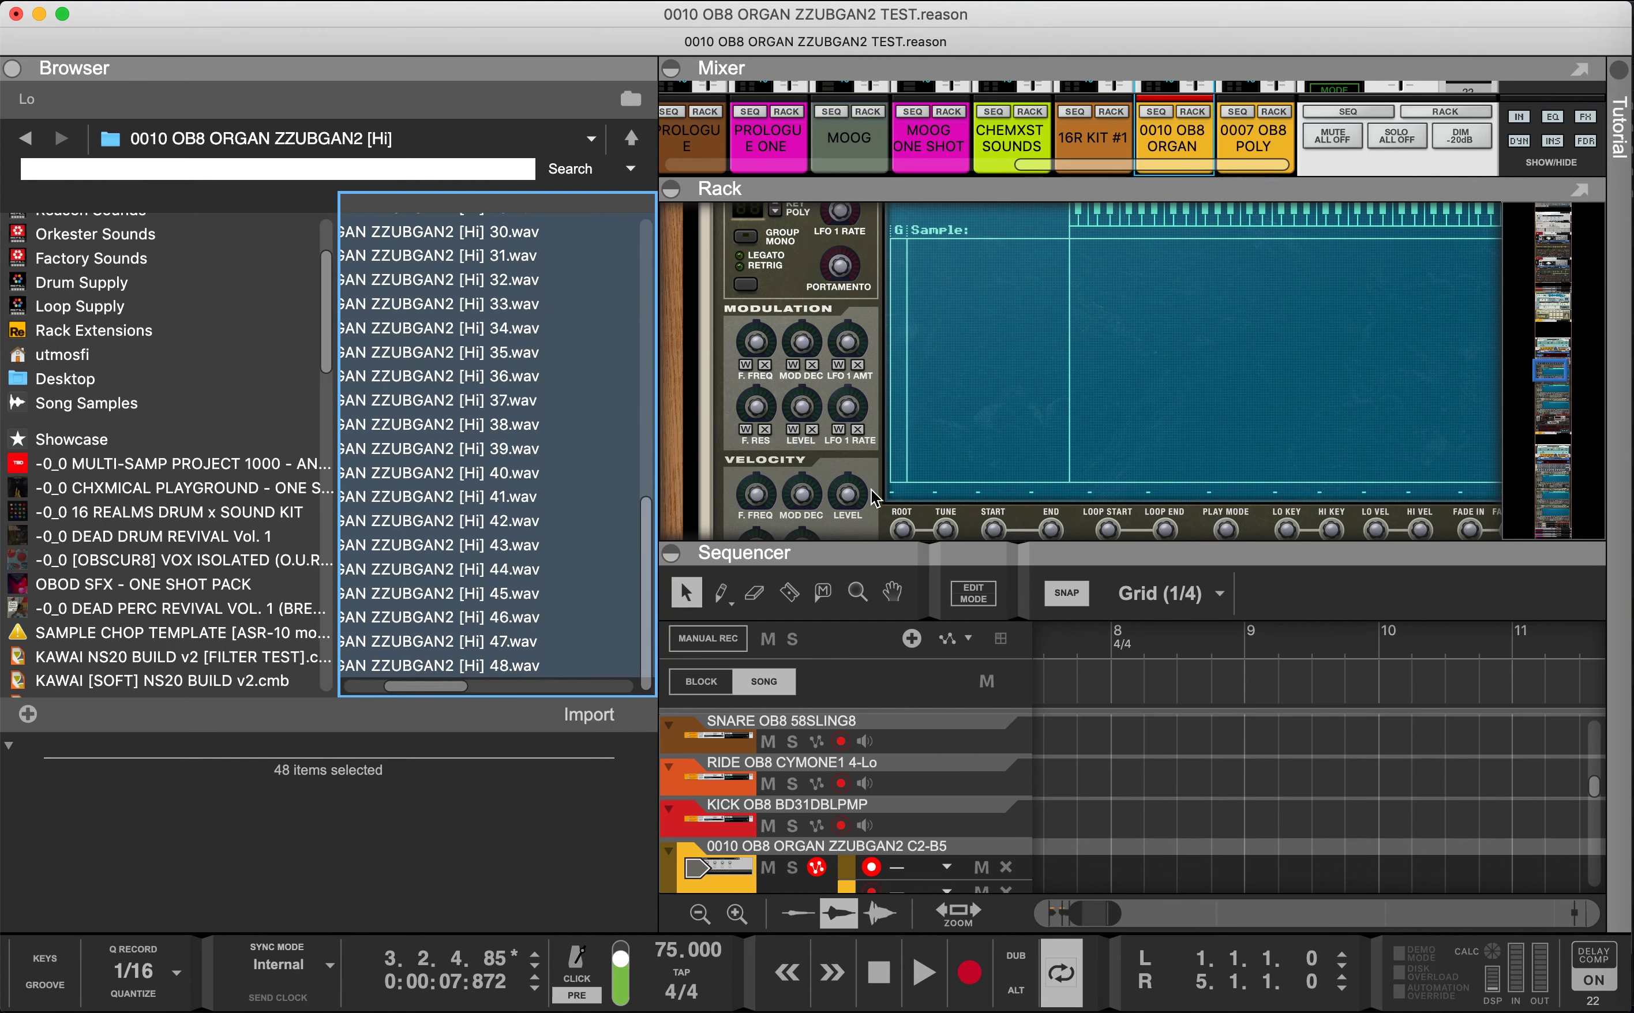
scroll(583, 358, "up", 10)
scroll(583, 357, "left", 3)
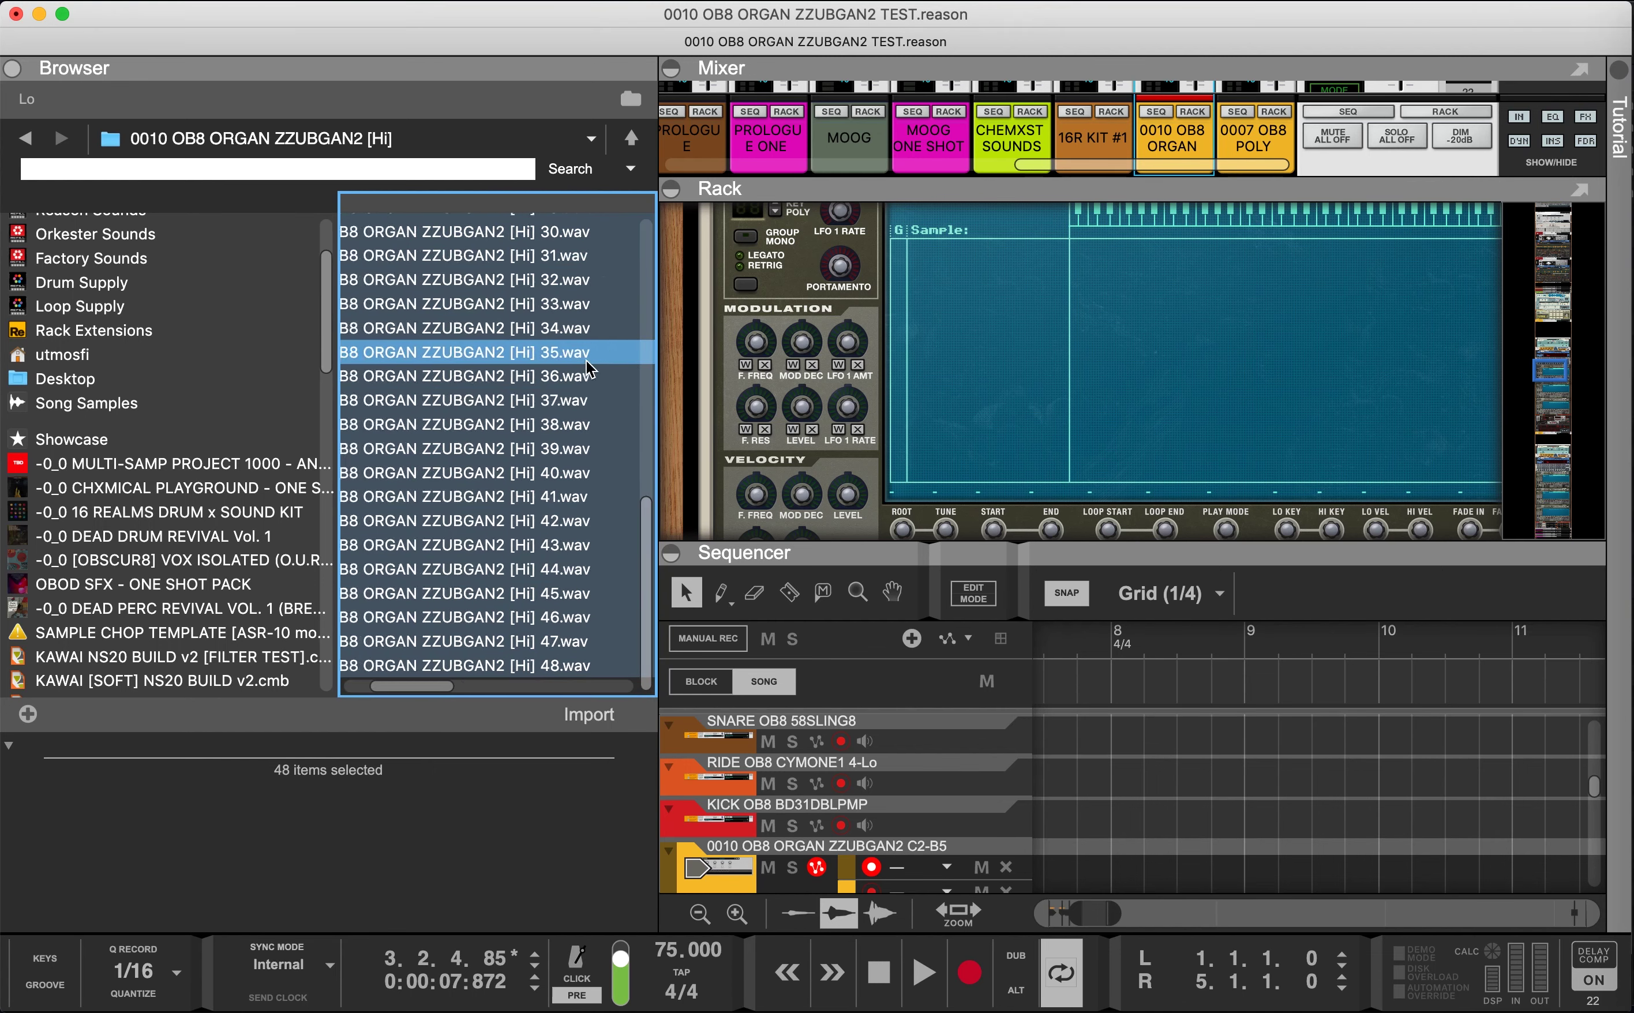
scroll(557, 357, "right", 3)
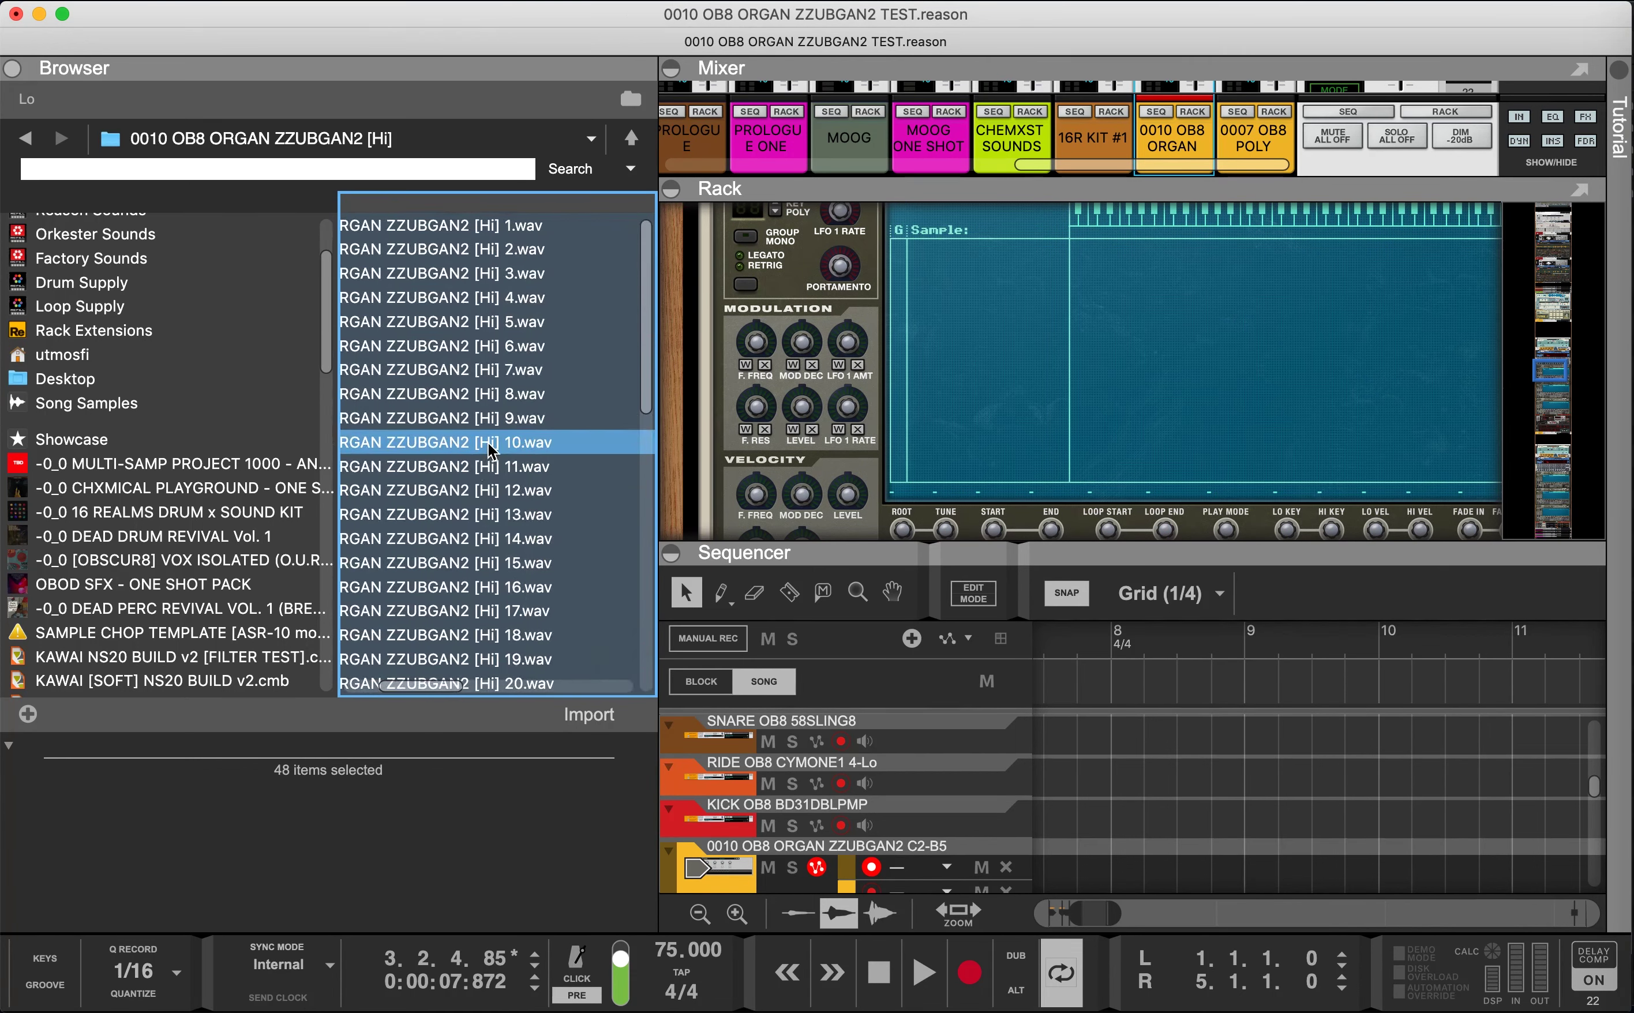
Step: Load the 48 [Hi] samples into the NN-XT and bring up its menu at Automap Zones Chromatically
left_click_drag(472, 308, 959, 353)
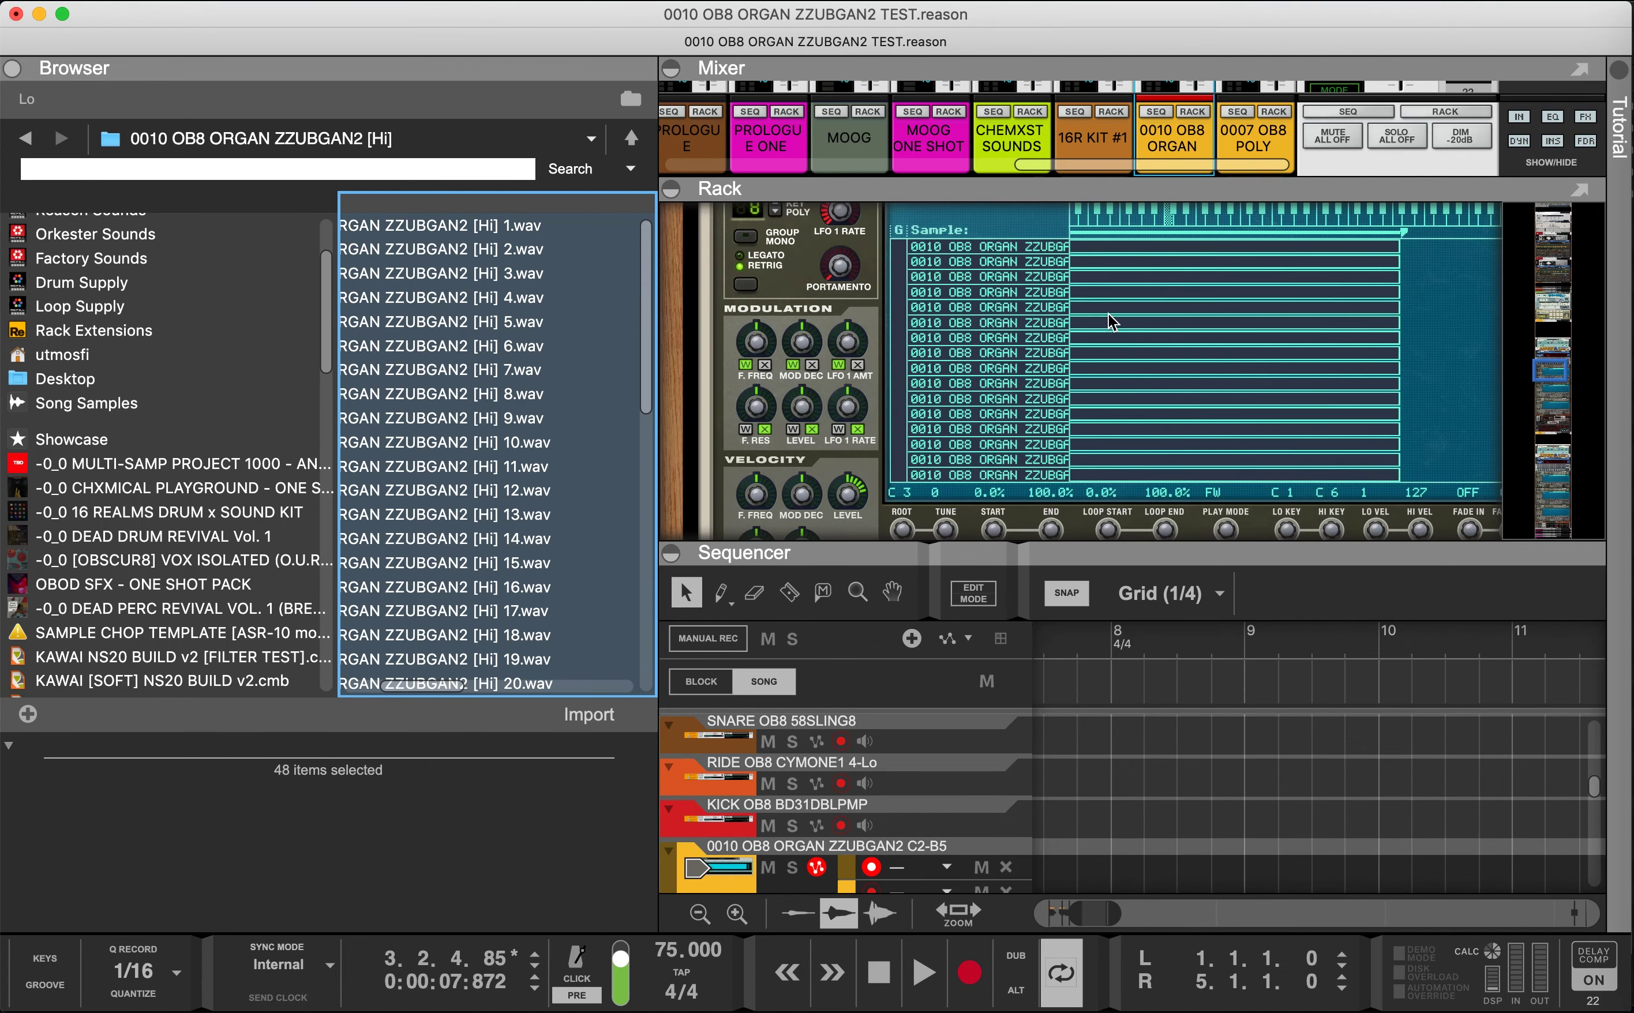
right_click(1144, 284)
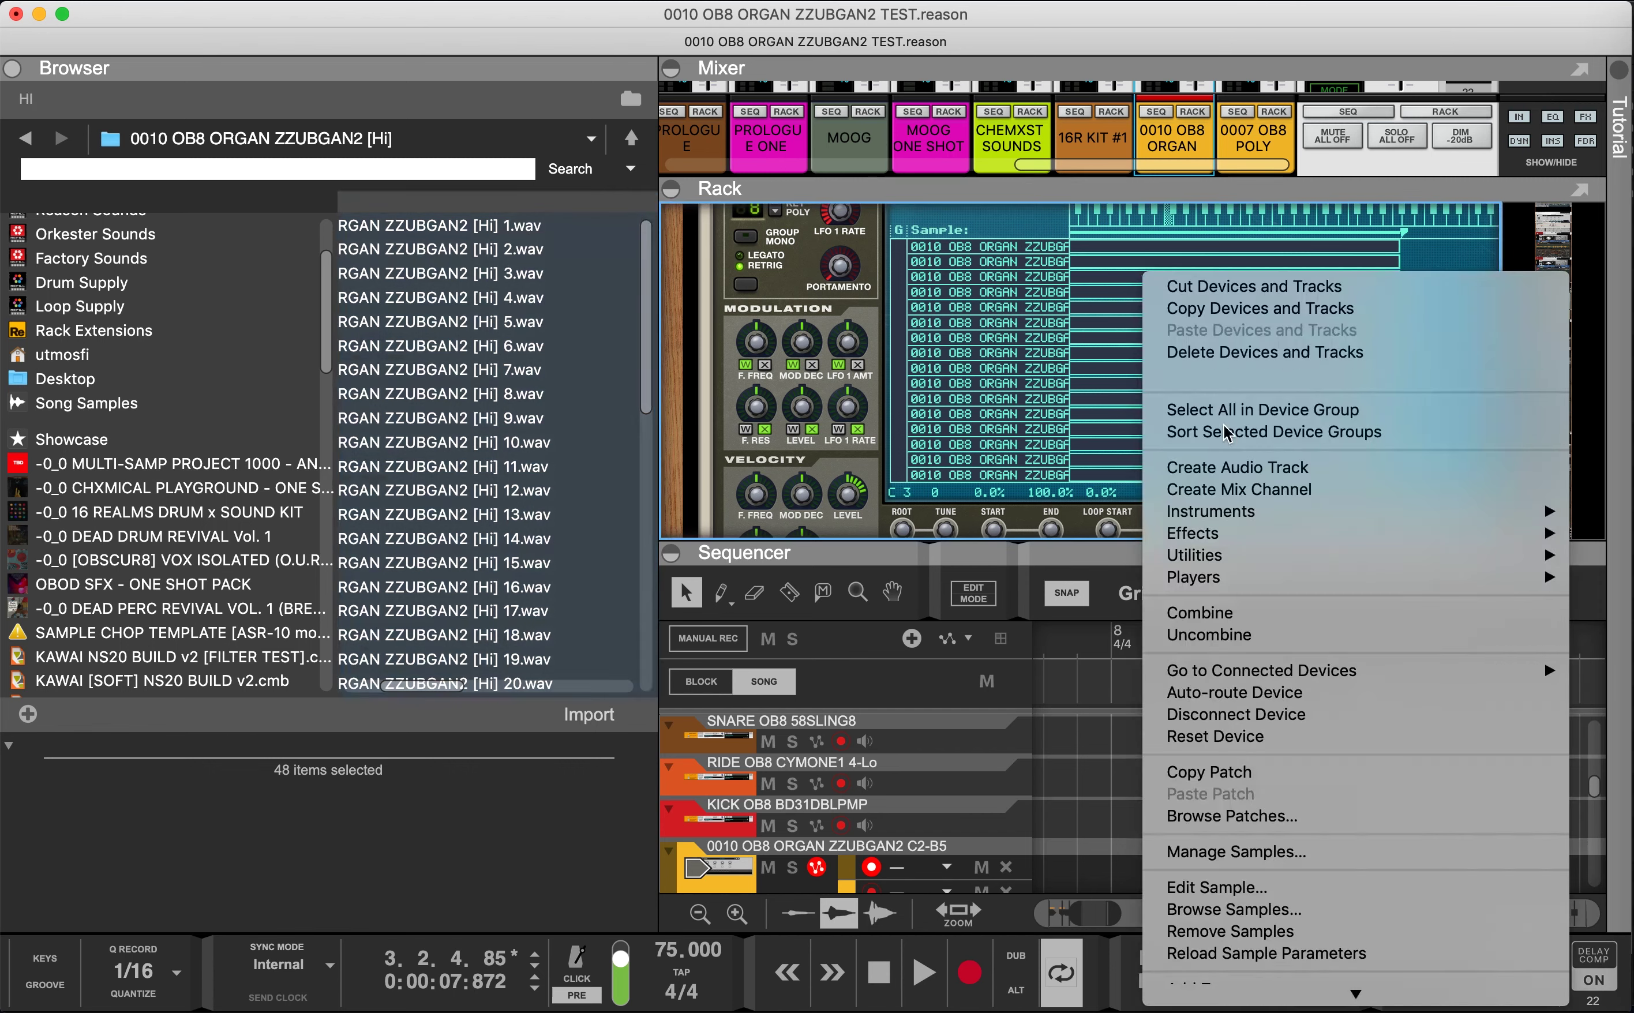
scroll(1419, 1006, "down", 2)
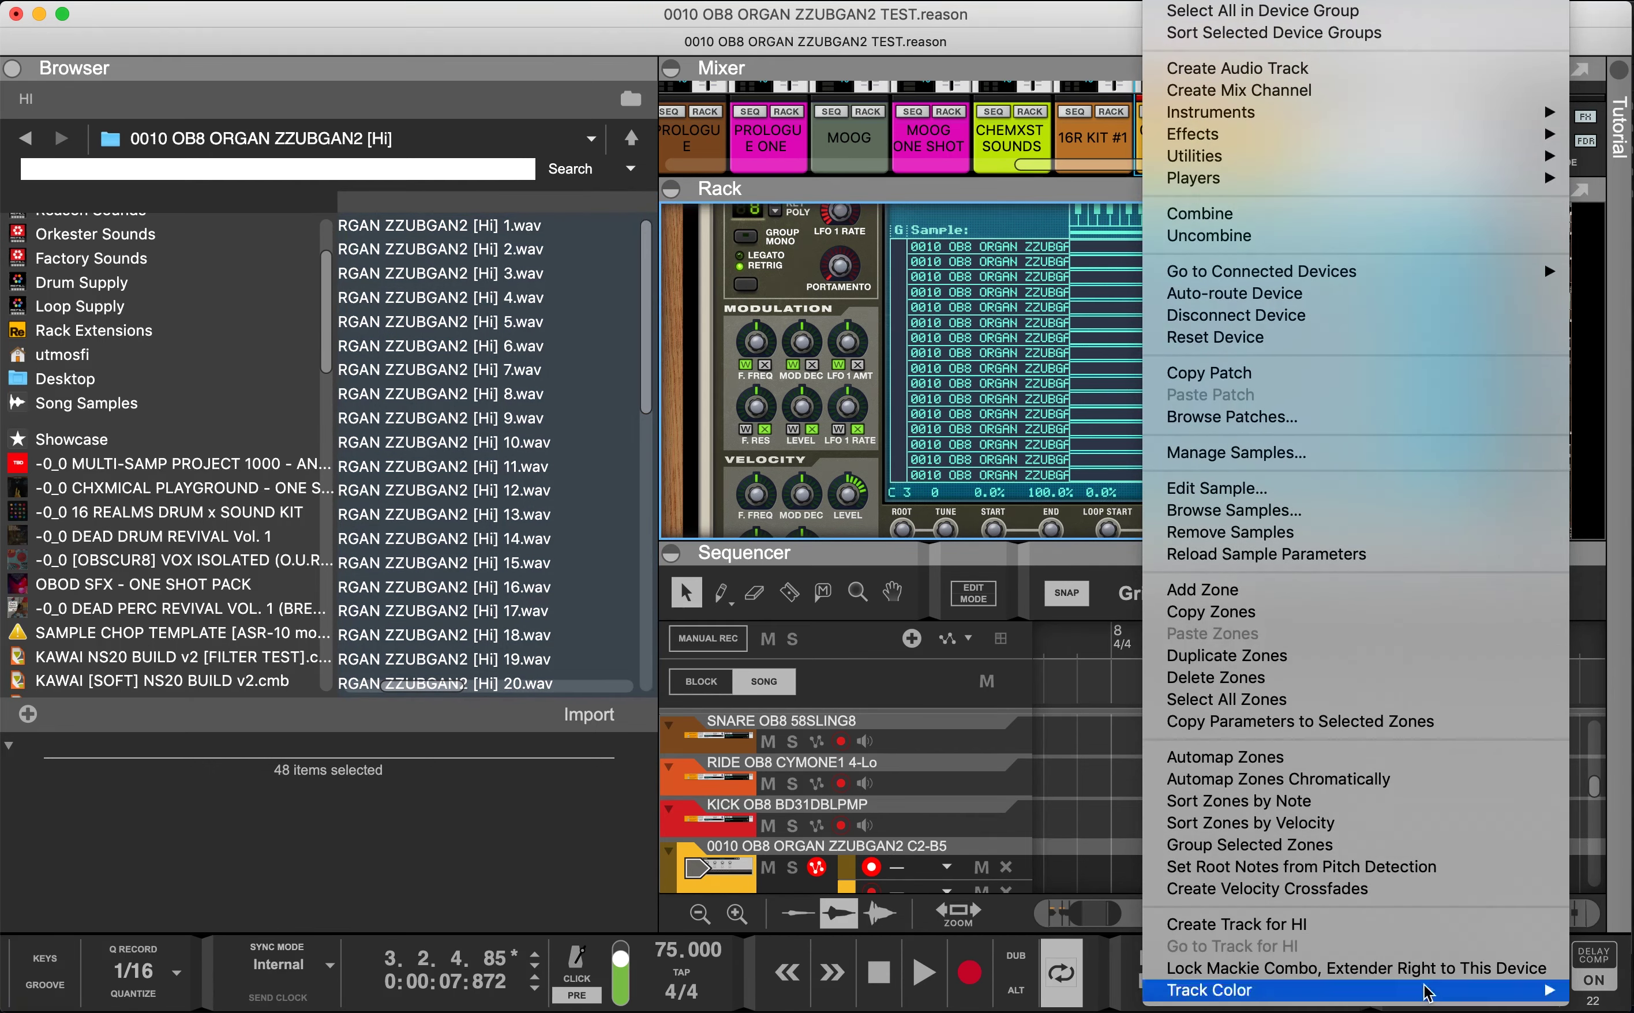
Step: Automap the Hi zones chromatically, one key per sample, and review the sample names in the browser
left_click(1391, 780)
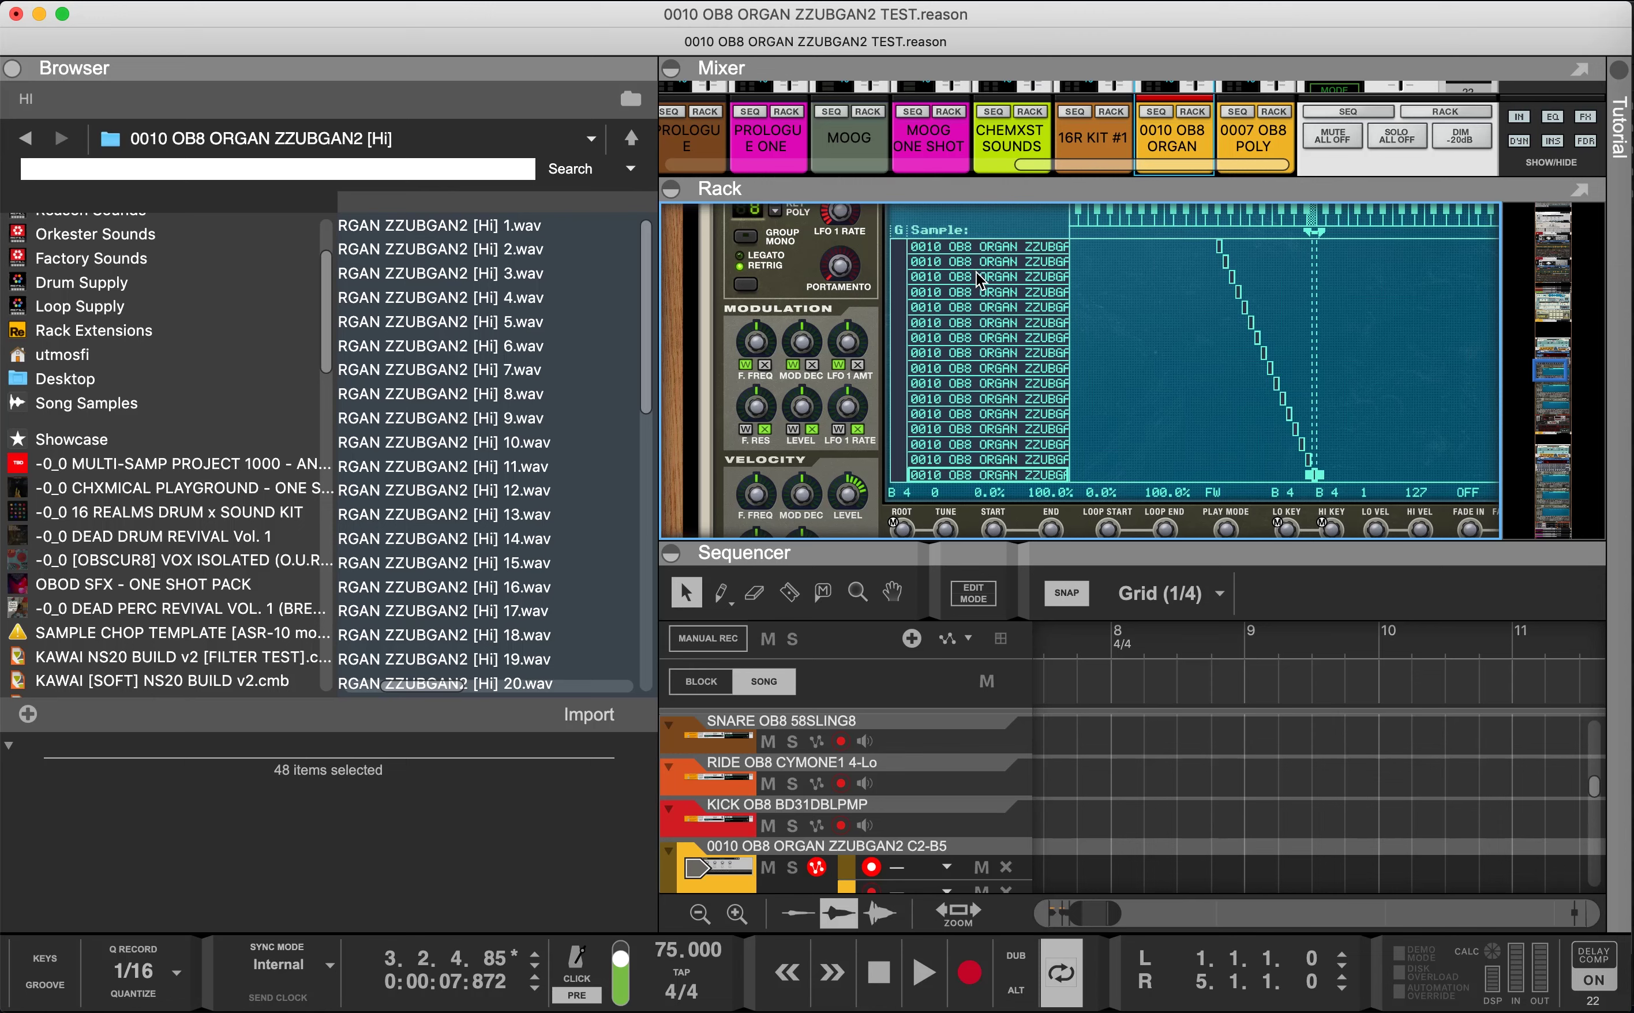
scroll(976, 292, "up", 5)
left_click(478, 248)
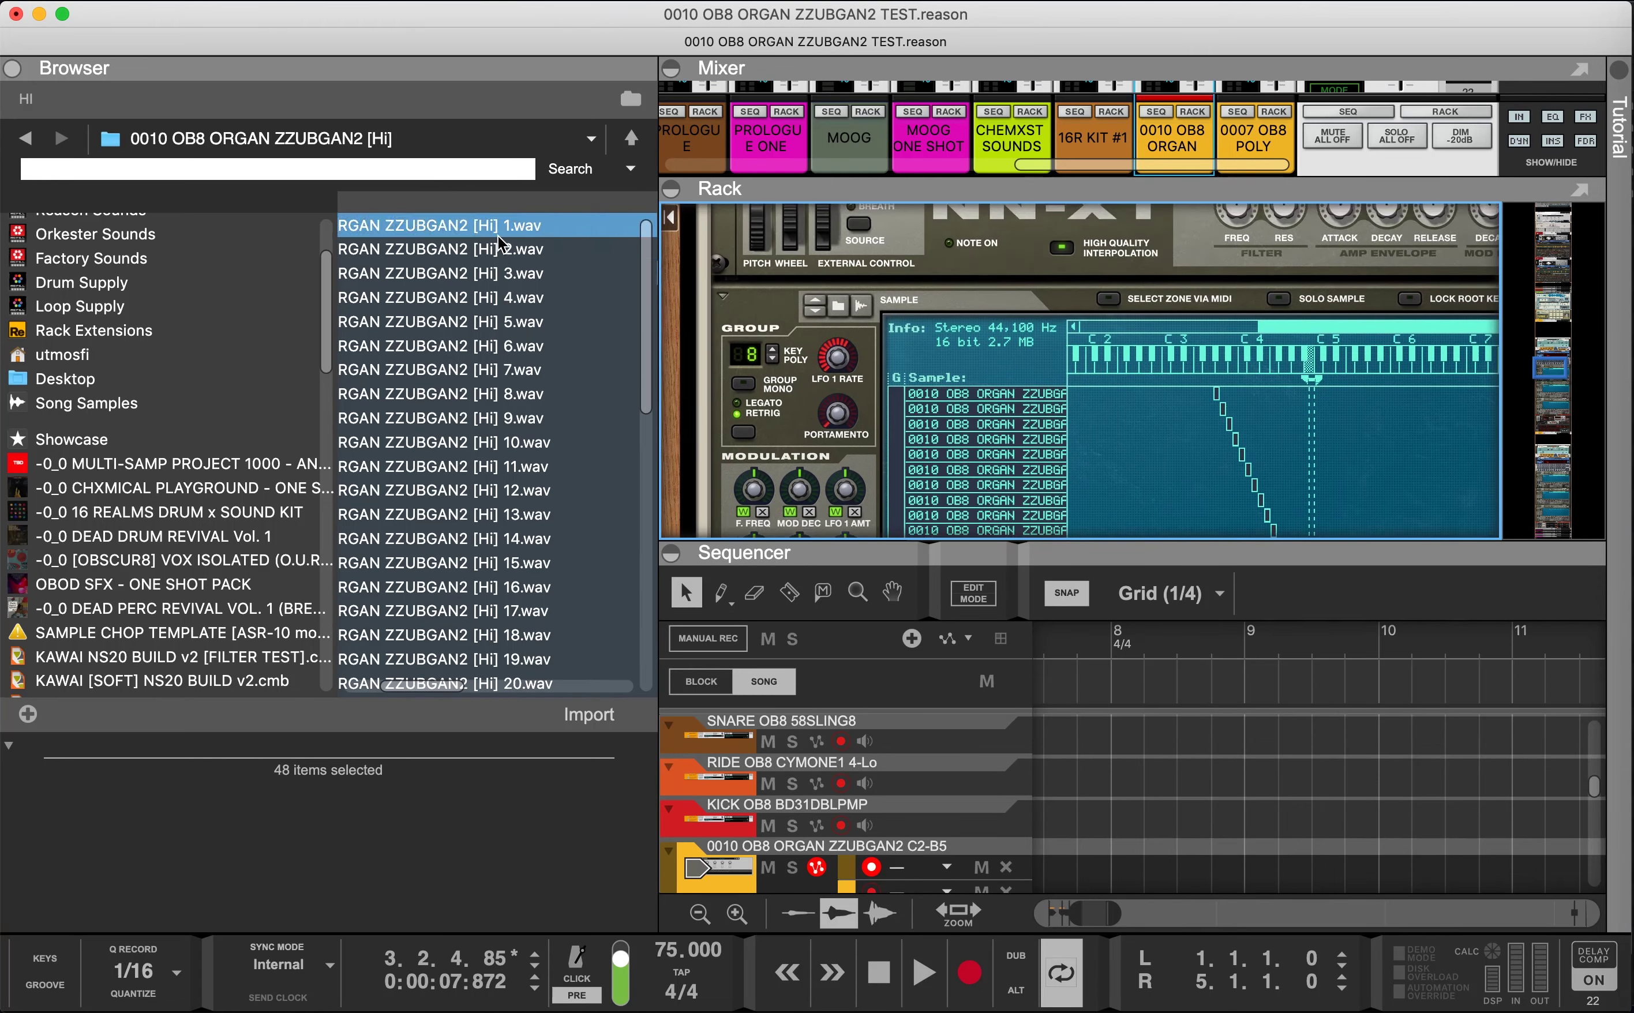
scroll(492, 242, "left", 3)
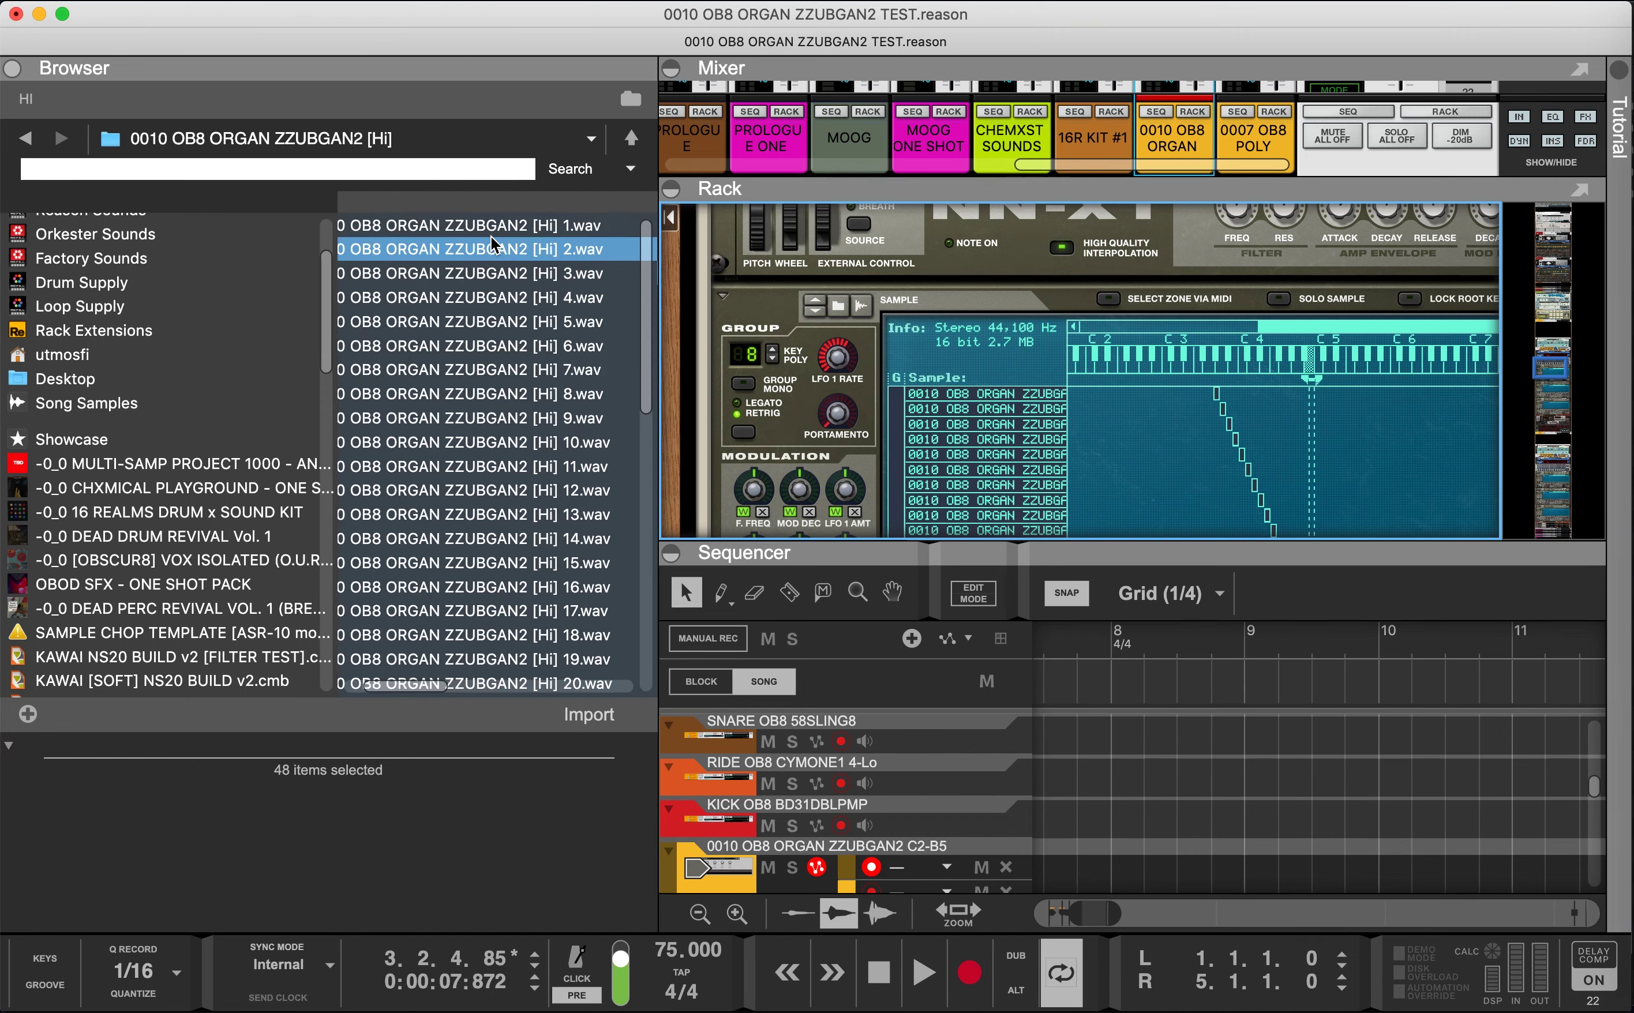
scroll(491, 236, "down", 1)
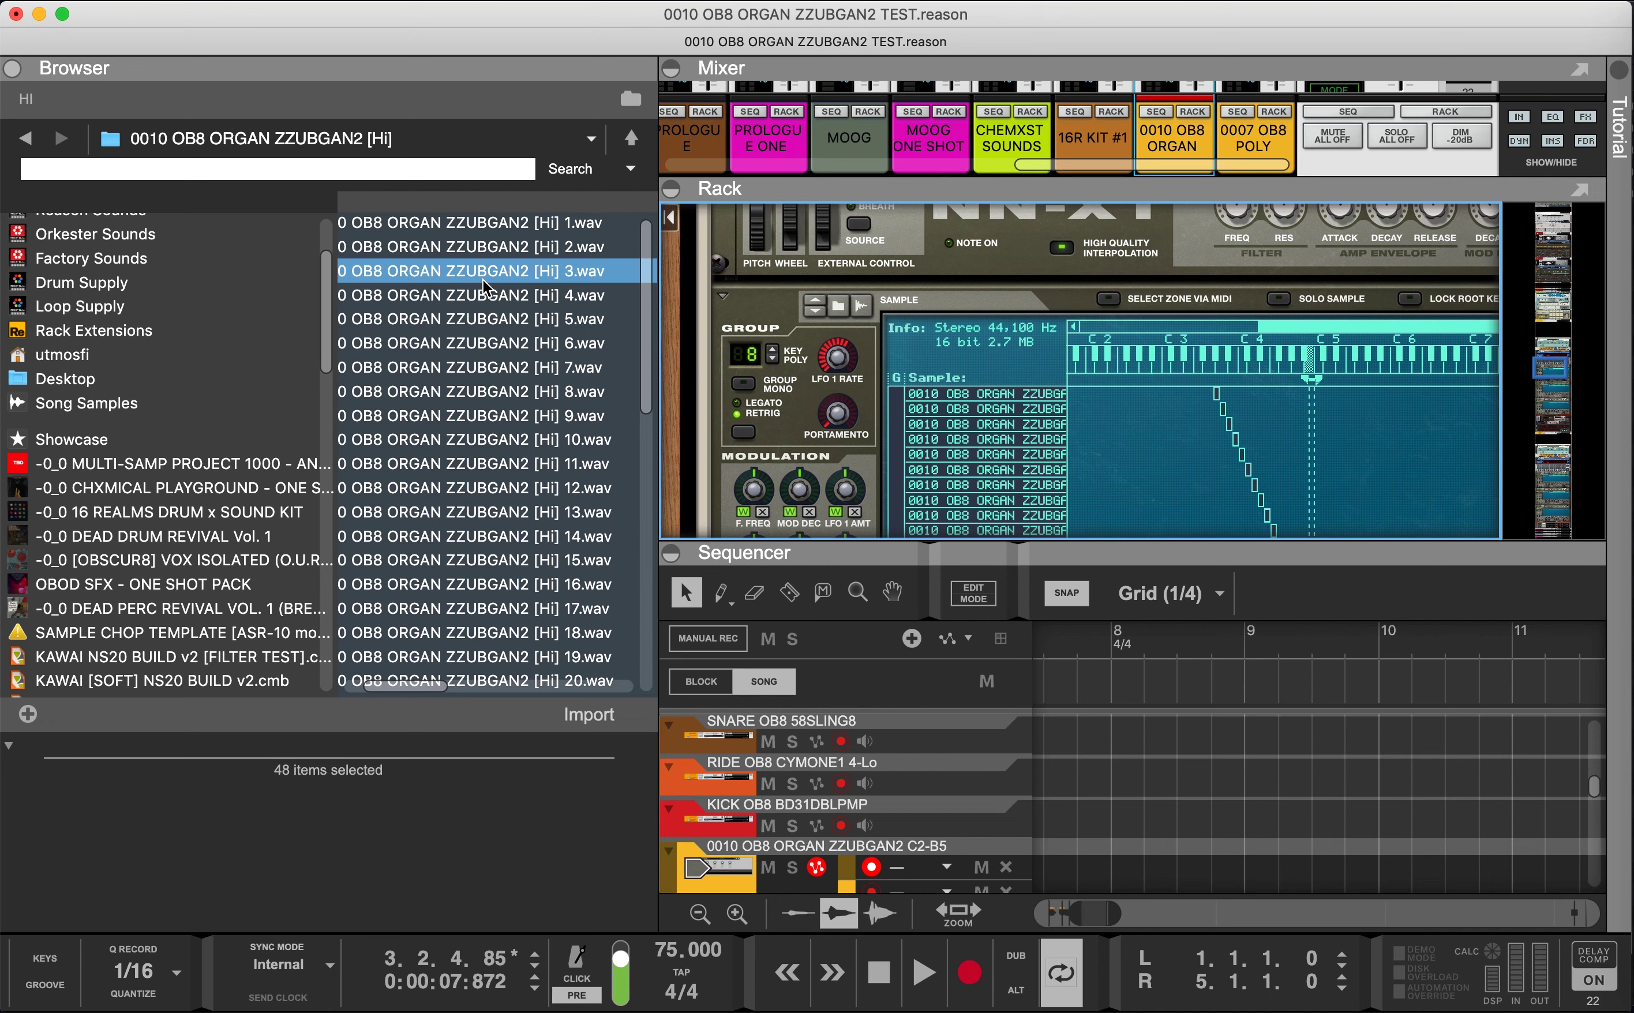
key("super+Tab")
Step: On the VOL. 1 TABLE sheet, select row 11 for 0010 OB8 KEY ZZUBGAN2, range C2-B5
left_click(285, 973)
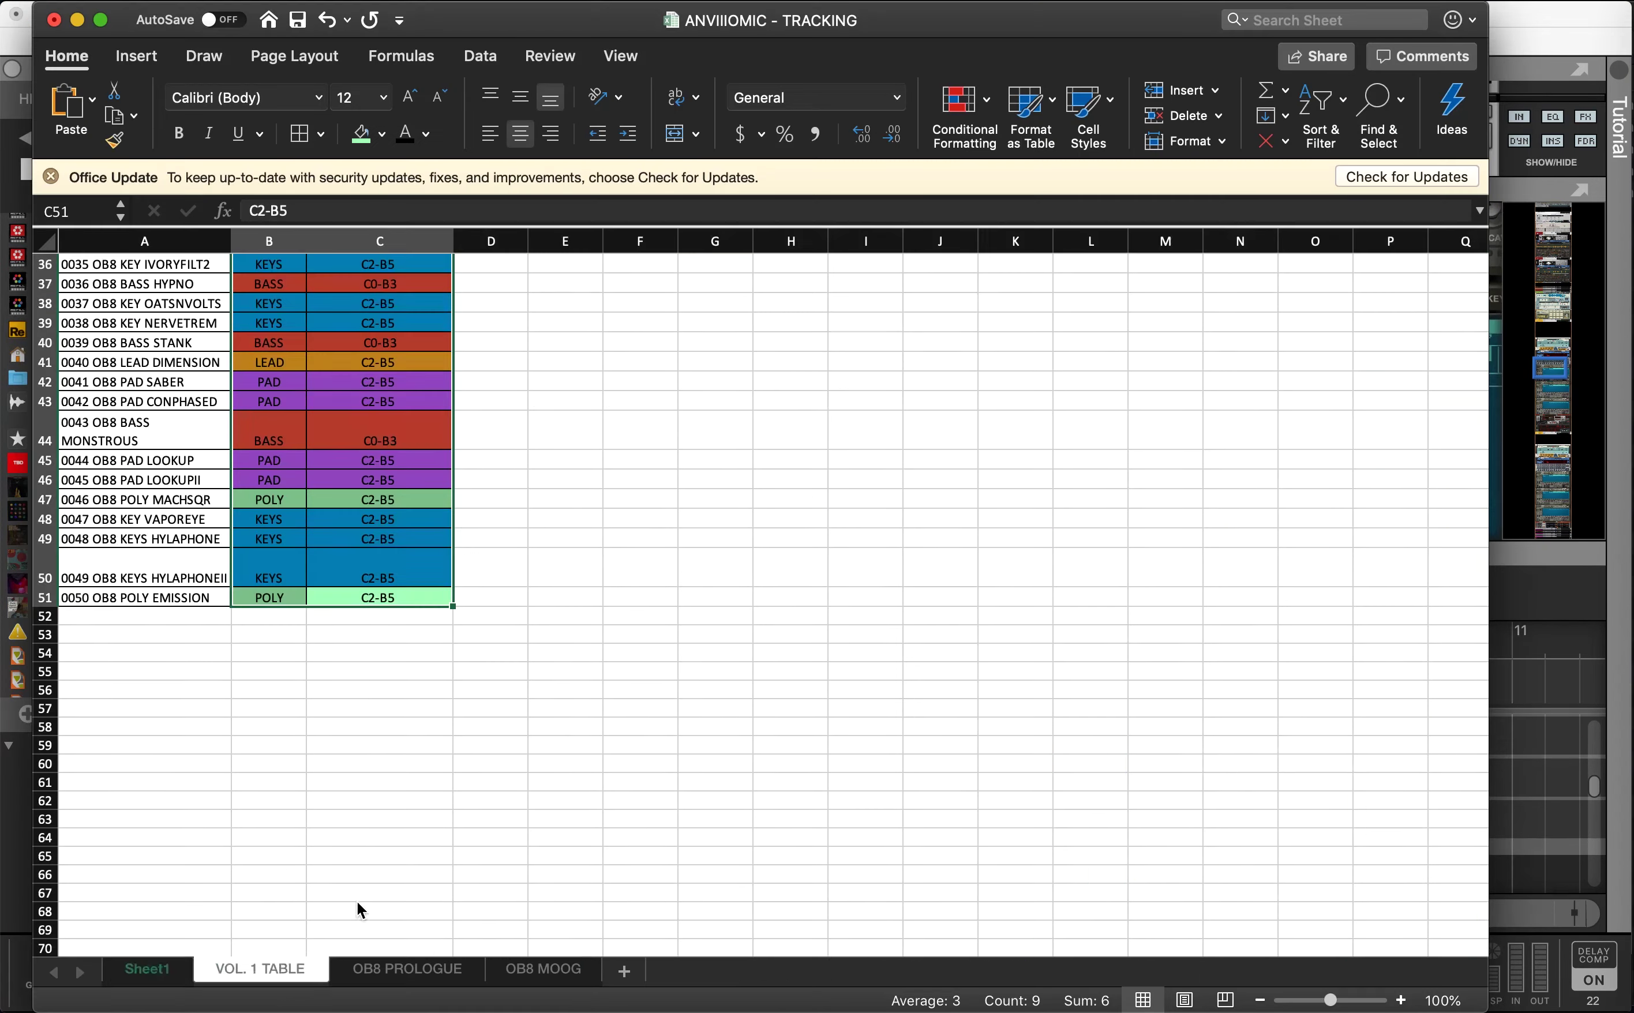
scroll(335, 497, "up", 15)
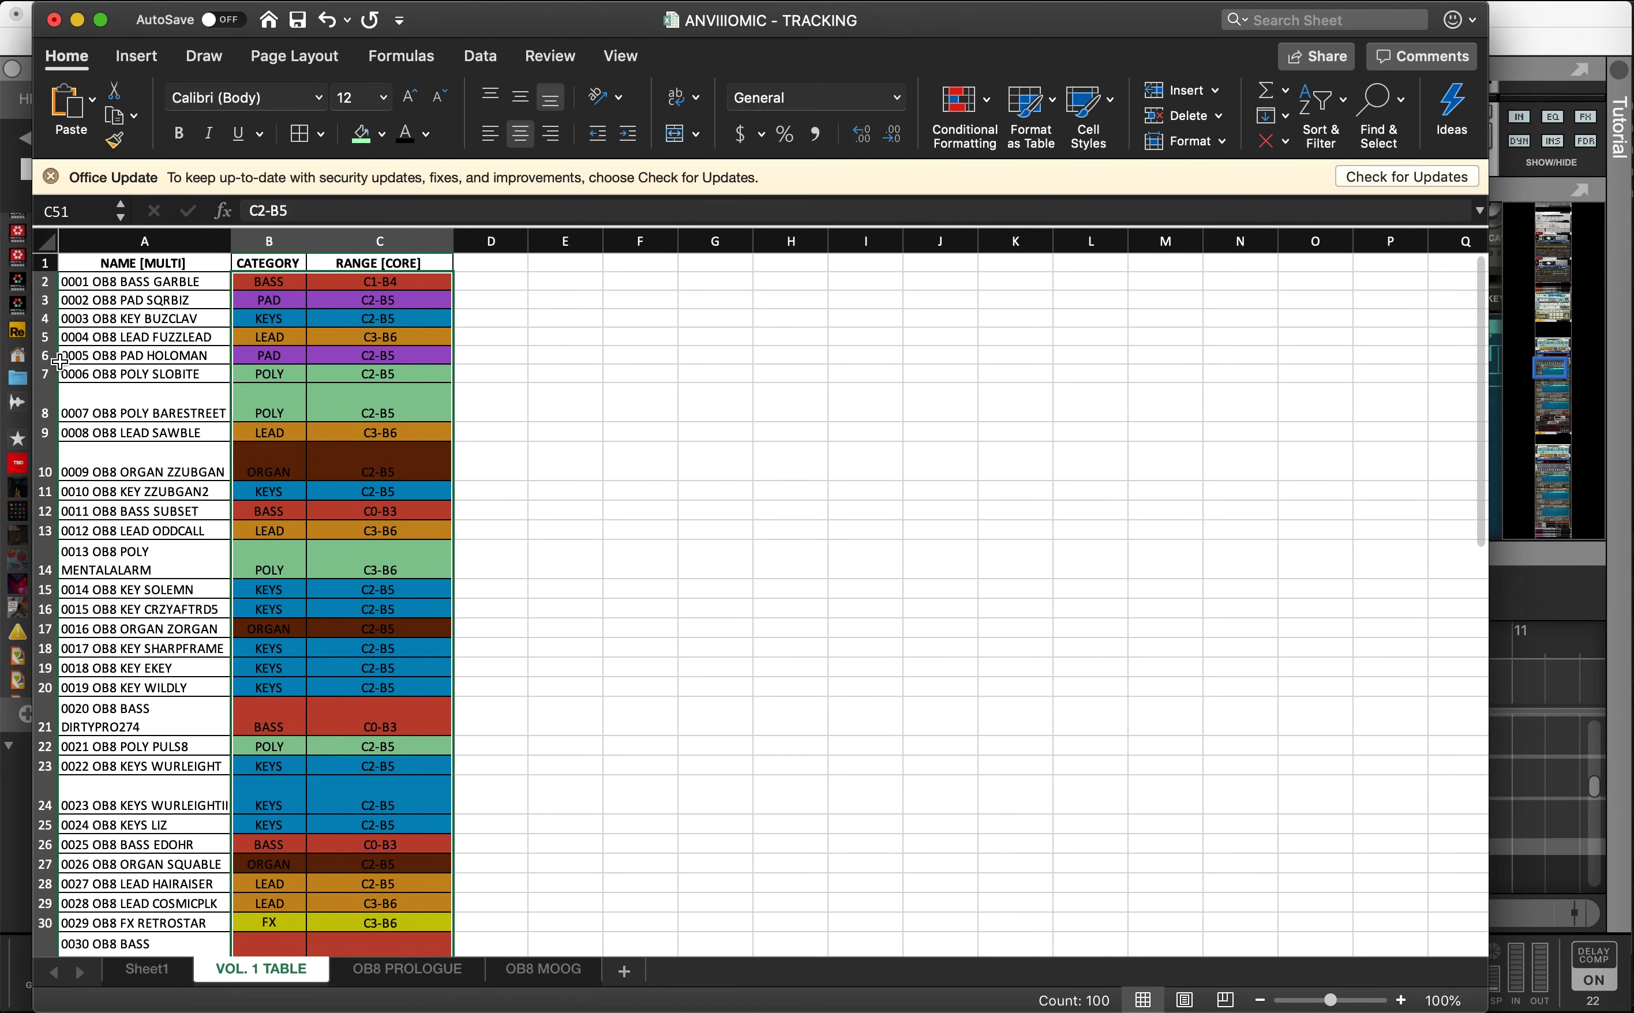
left_click(45, 491)
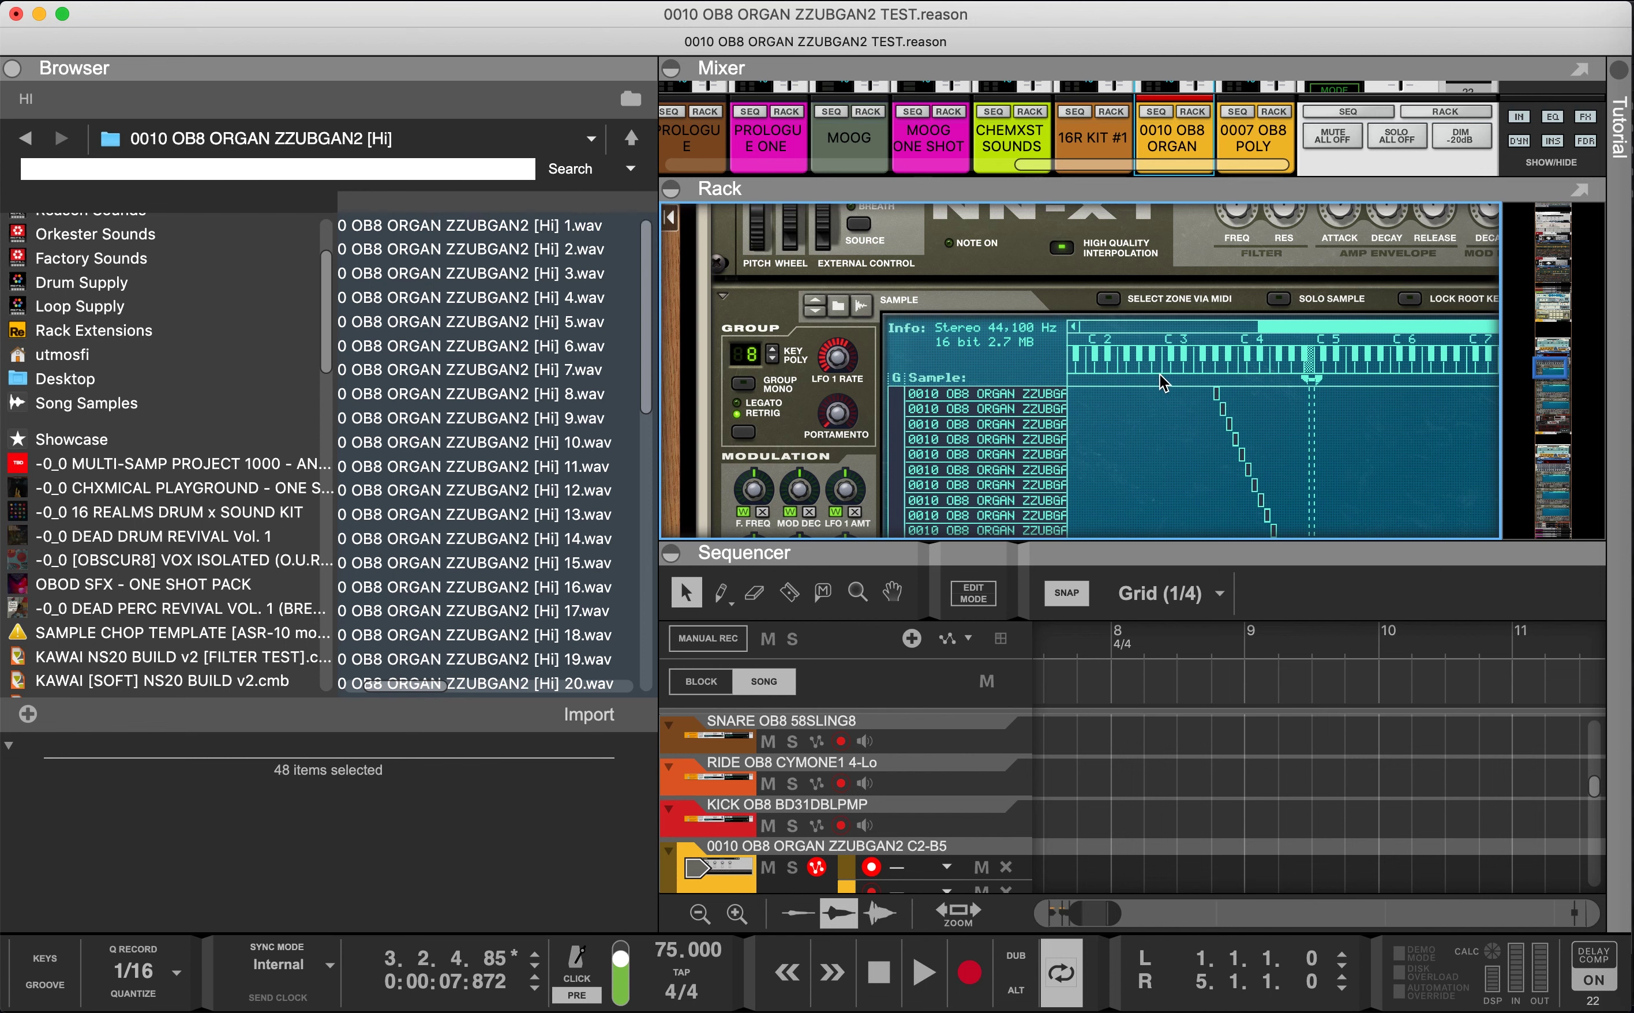
Step: Hide the browser and begin shifting the Hi zones along the NN-XT keyboard
scroll(1306, 430, "down", 4)
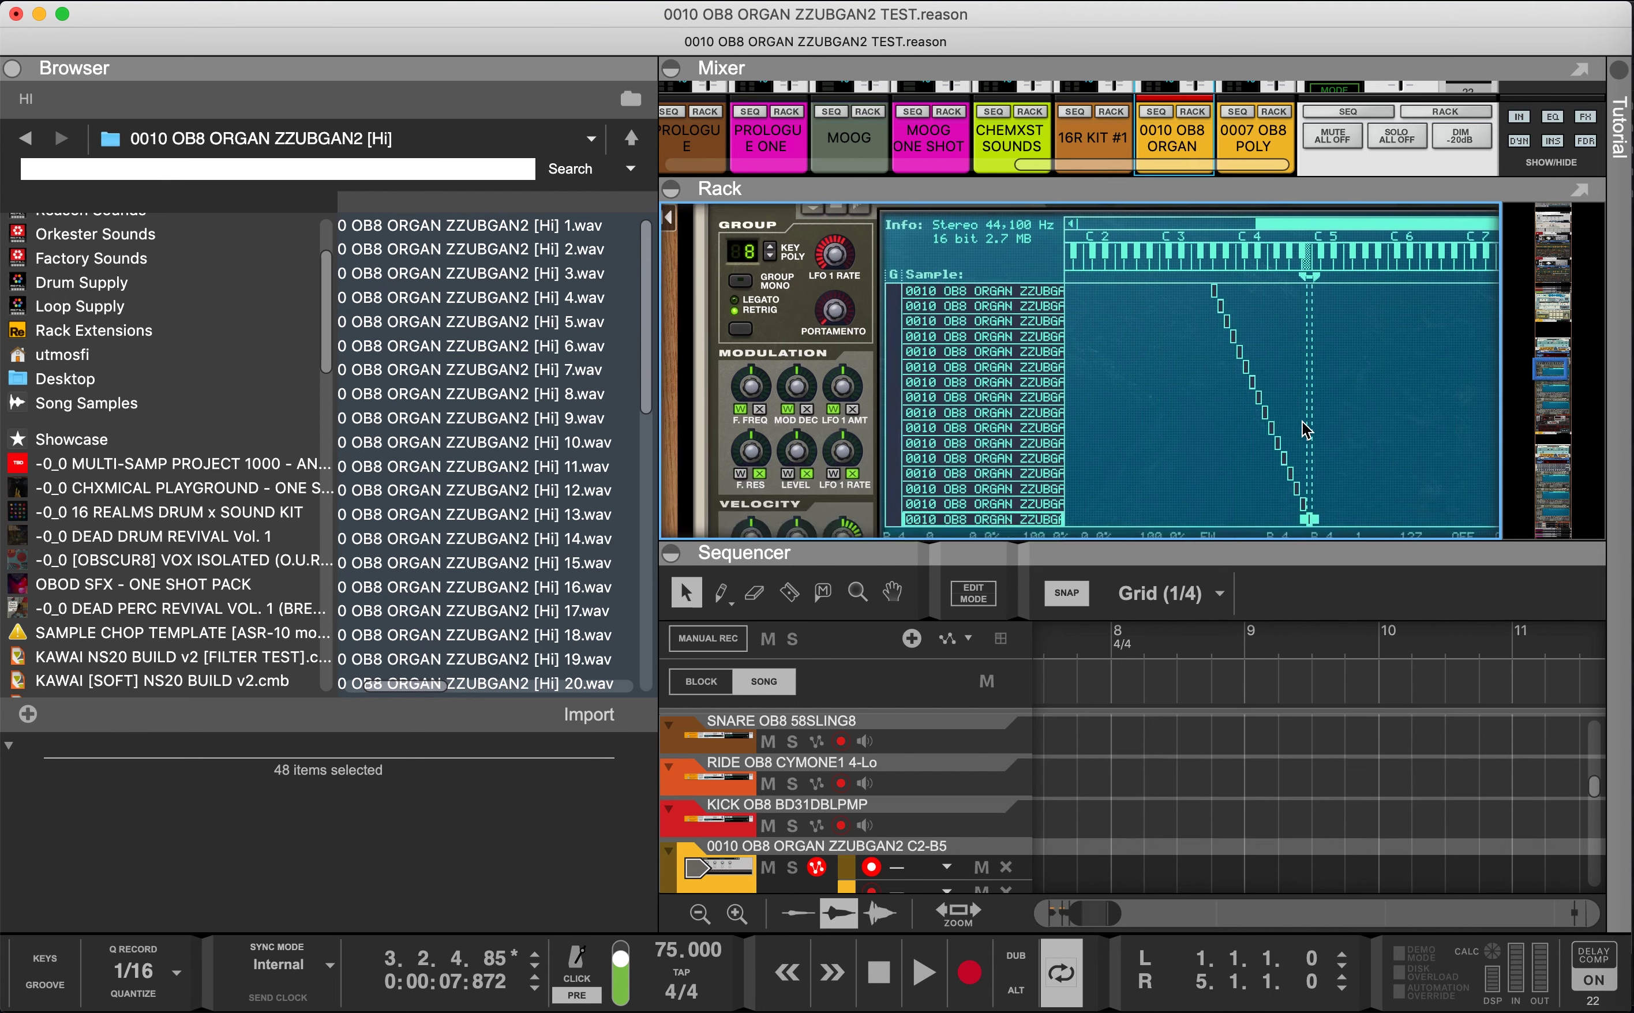
scroll(1234, 403, "up", 2)
scroll(1221, 382, "right", 3)
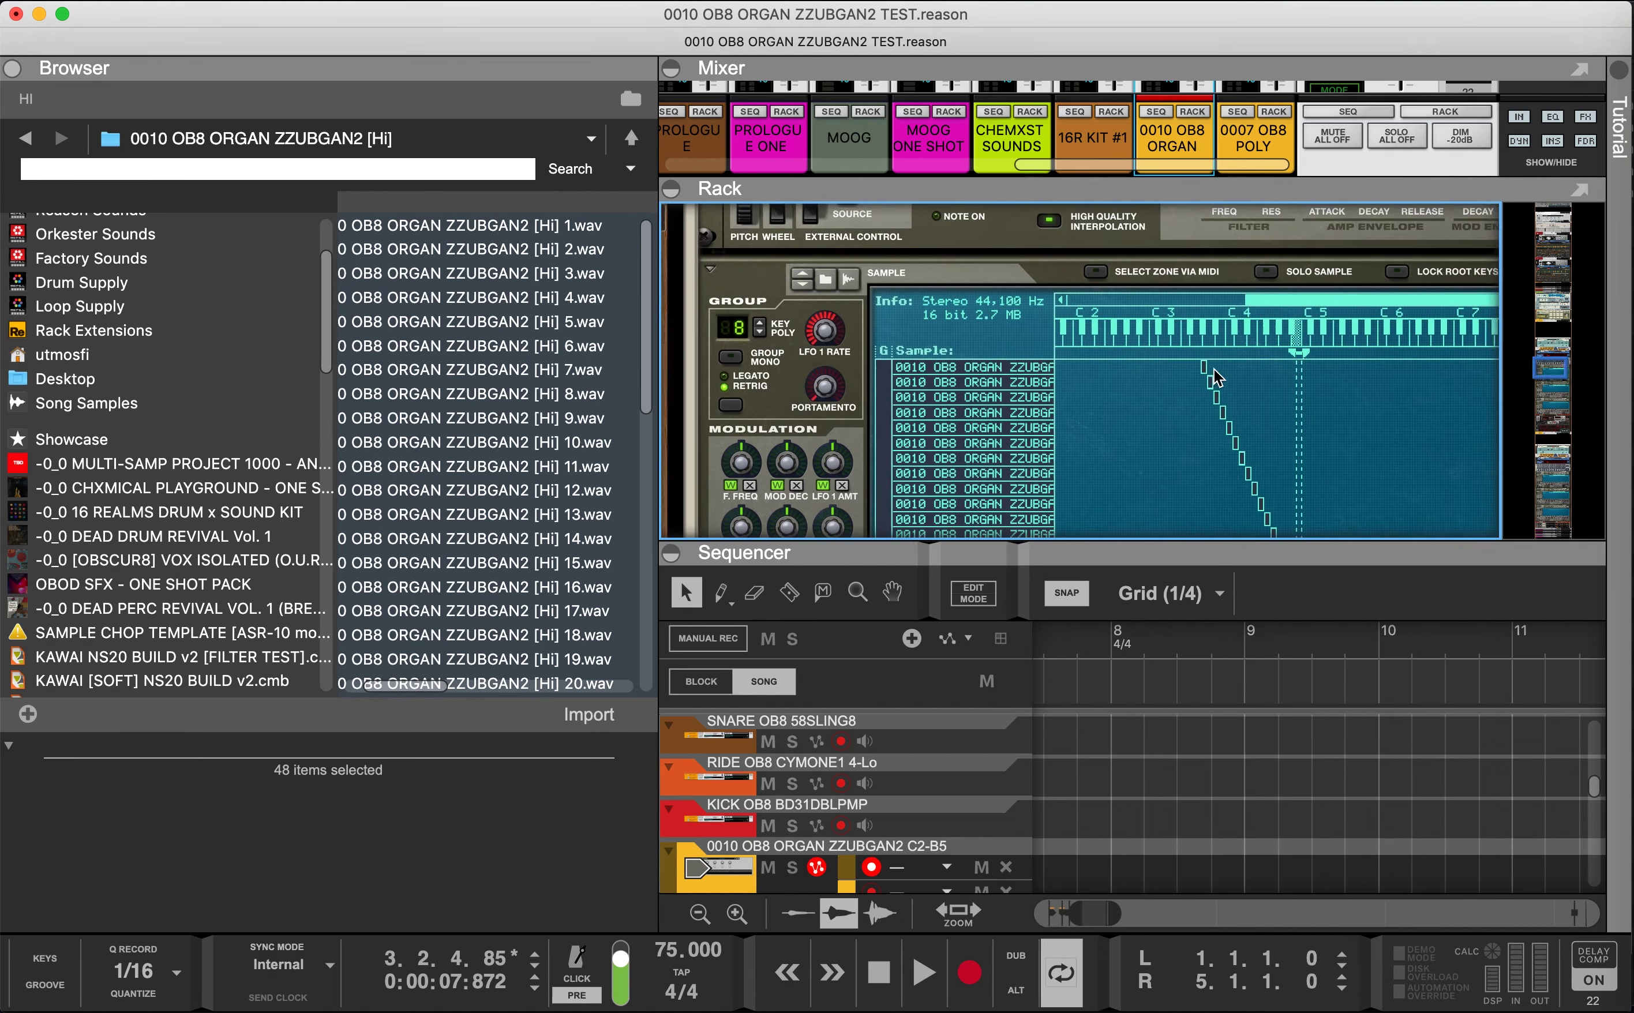
left_click(14, 69)
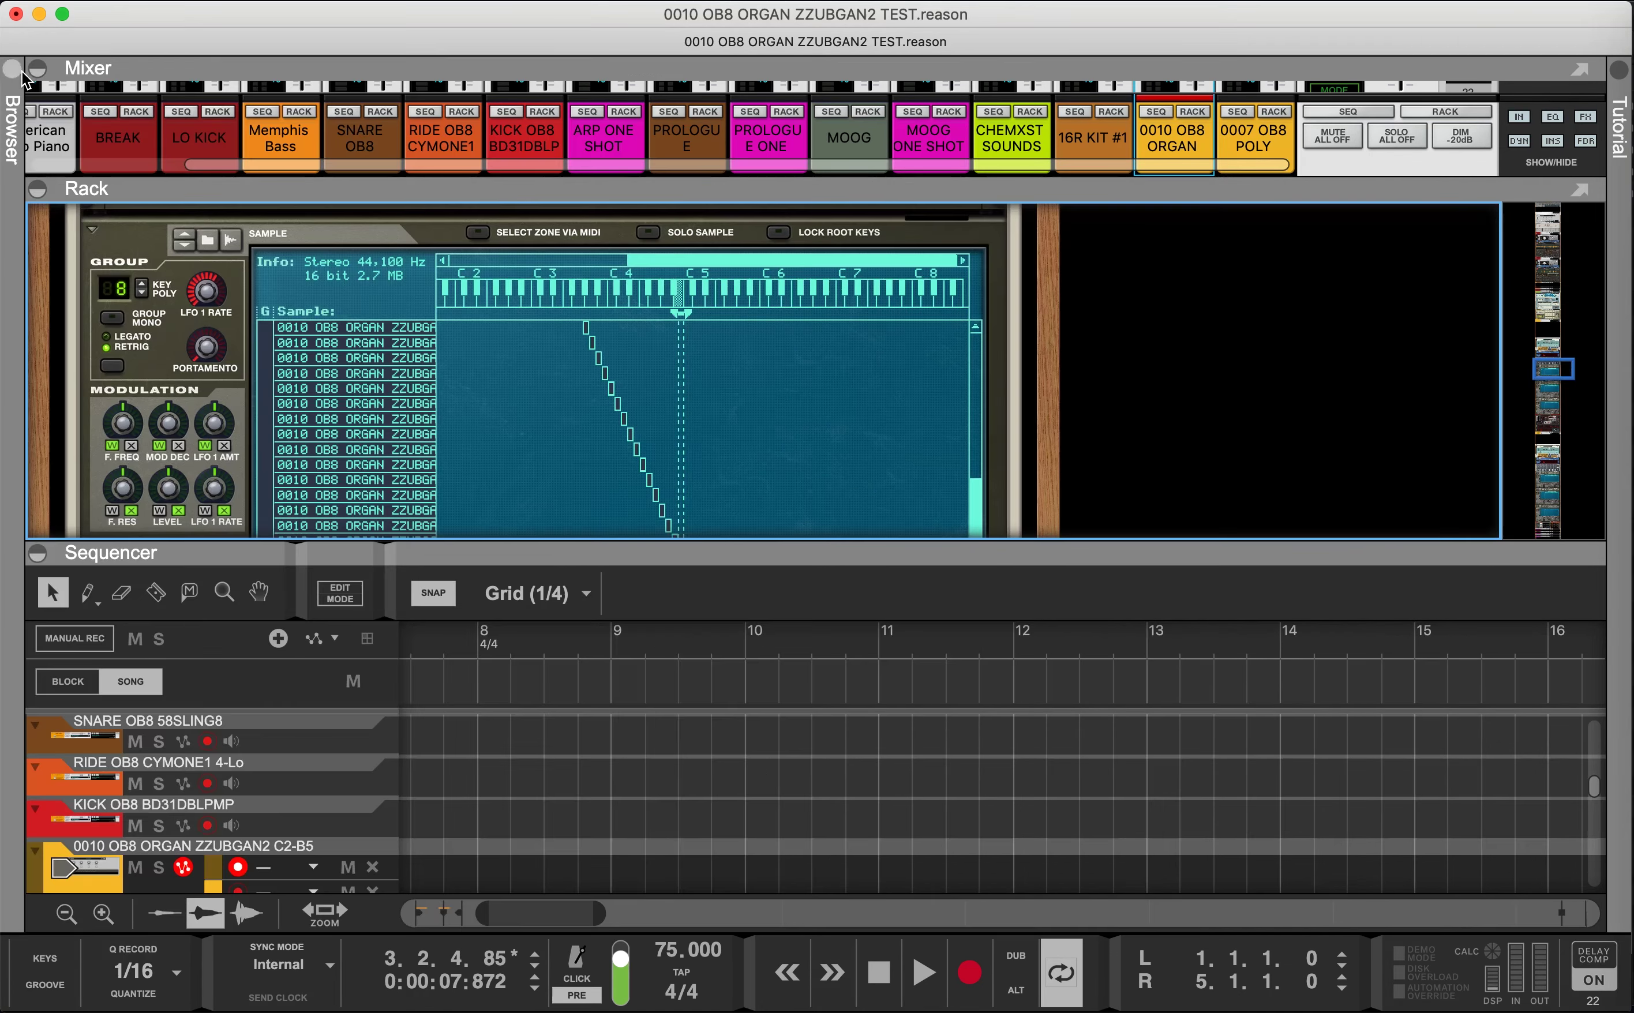
left_click_drag(588, 338, 469, 345)
Step: Reselect the Hi zones and move them so the first zone starts at C2
scroll(523, 355, "down", 8)
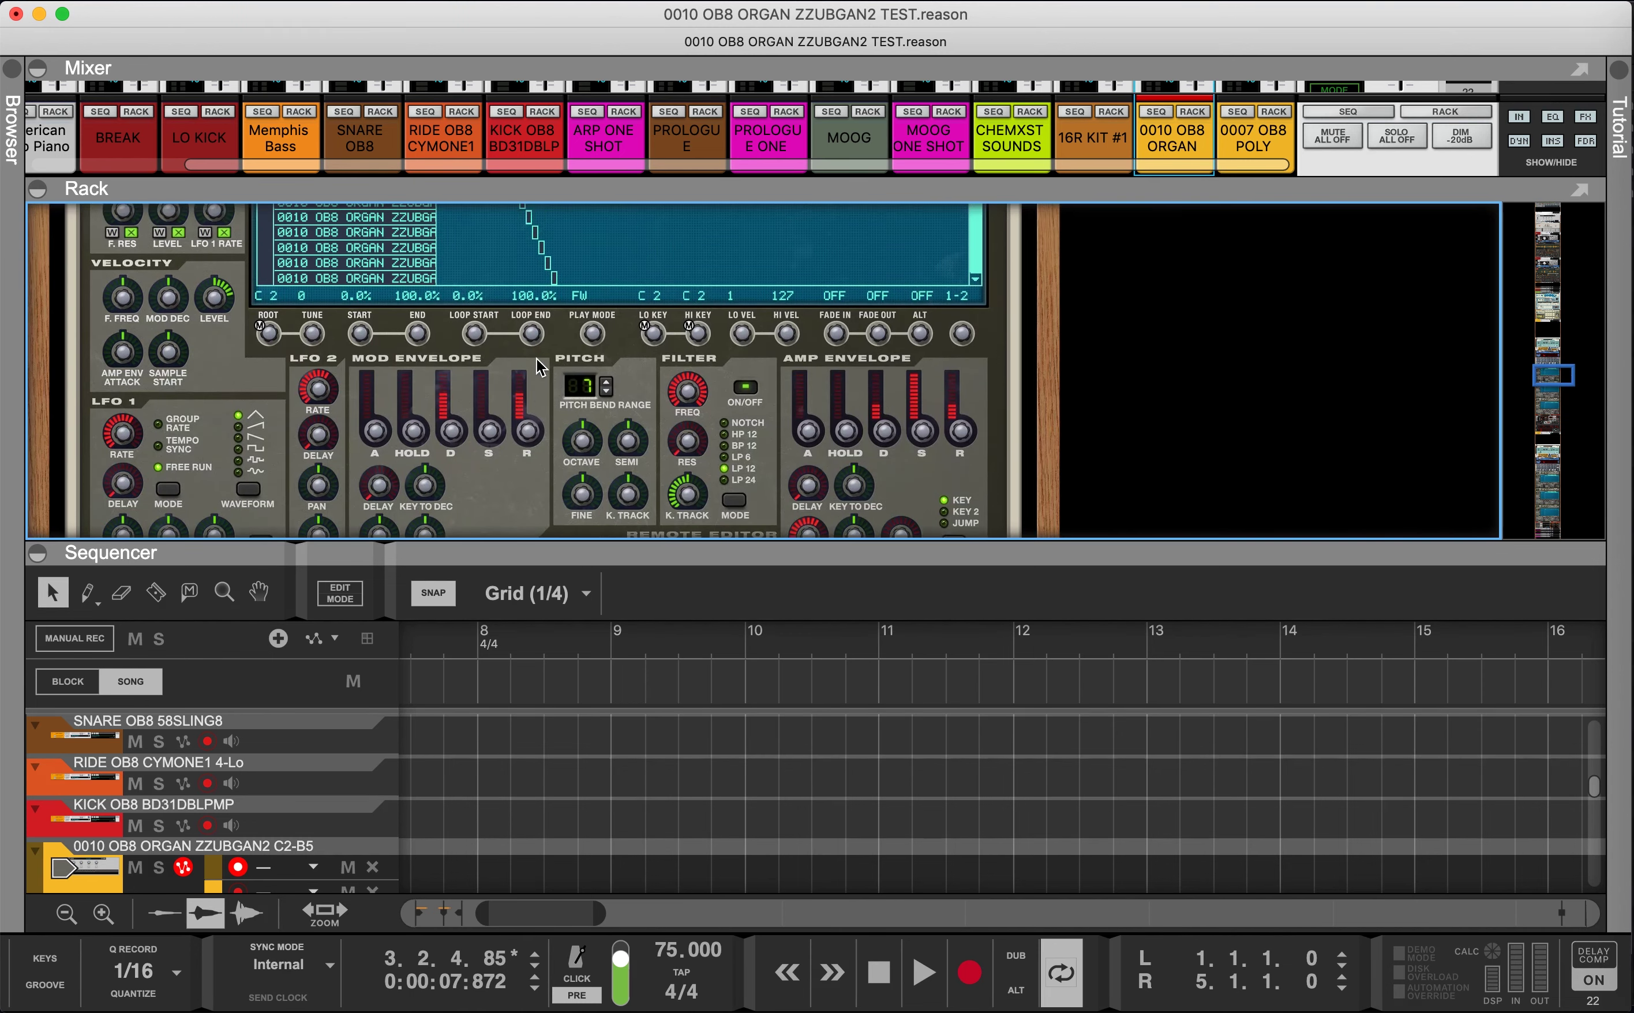
scroll(664, 349, "up", 2)
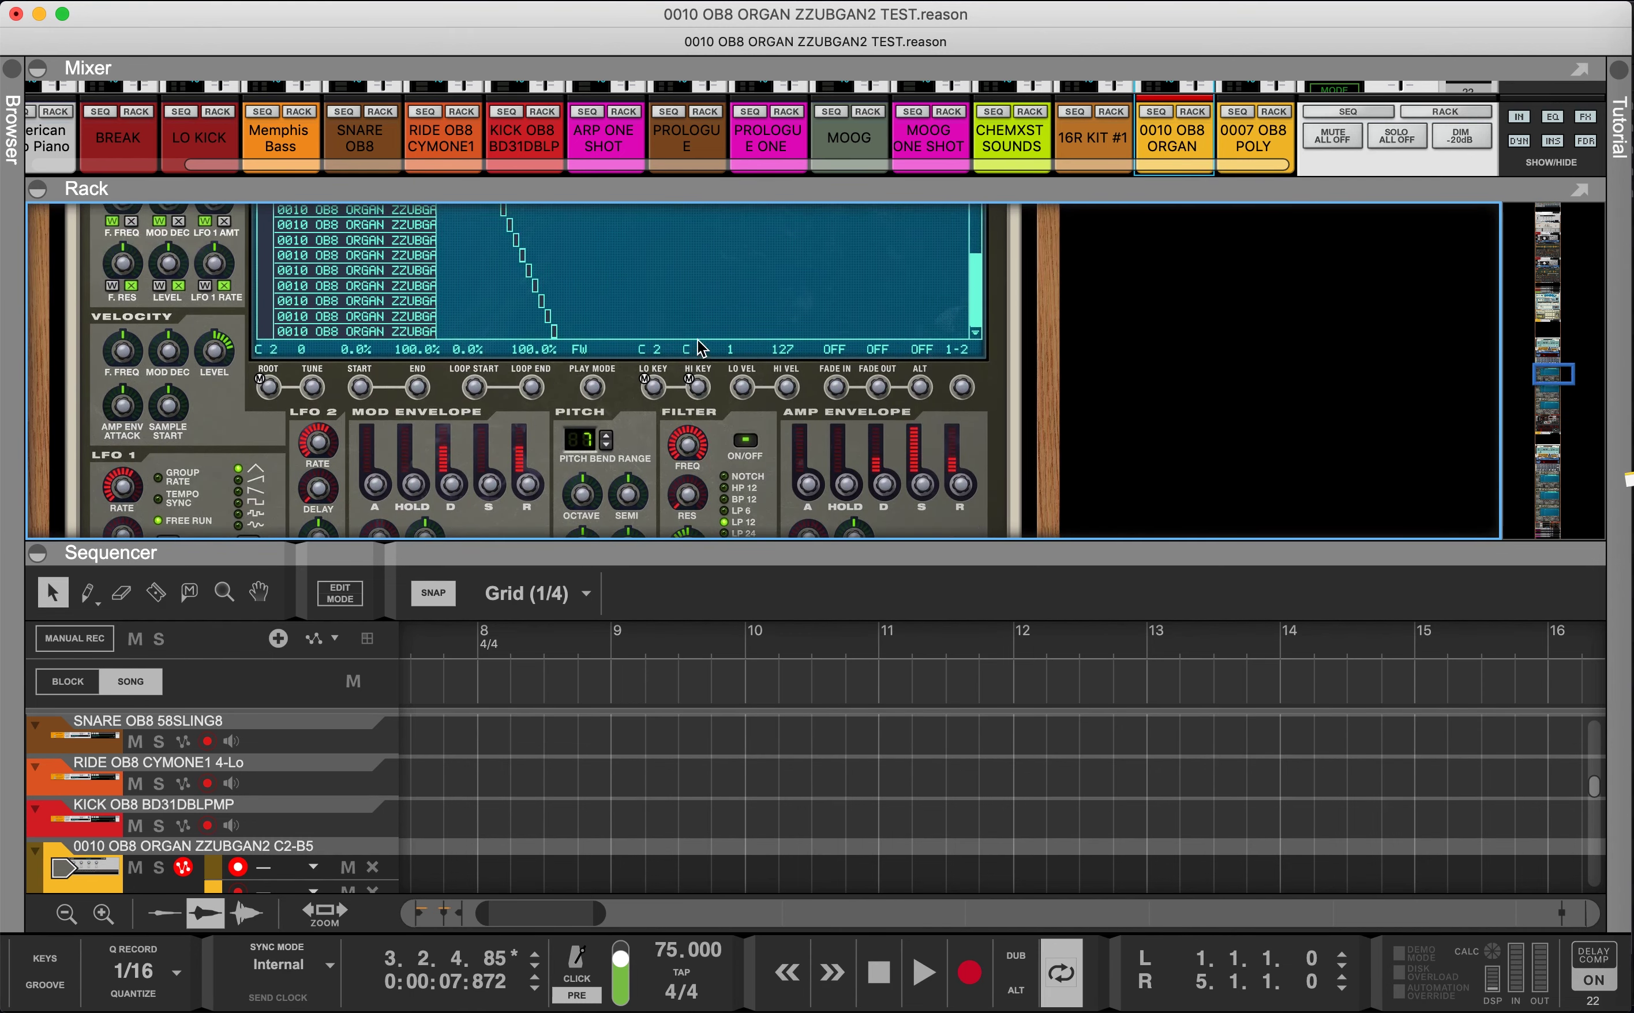
scroll(664, 349, "up", 10)
scroll(503, 376, "down", 3)
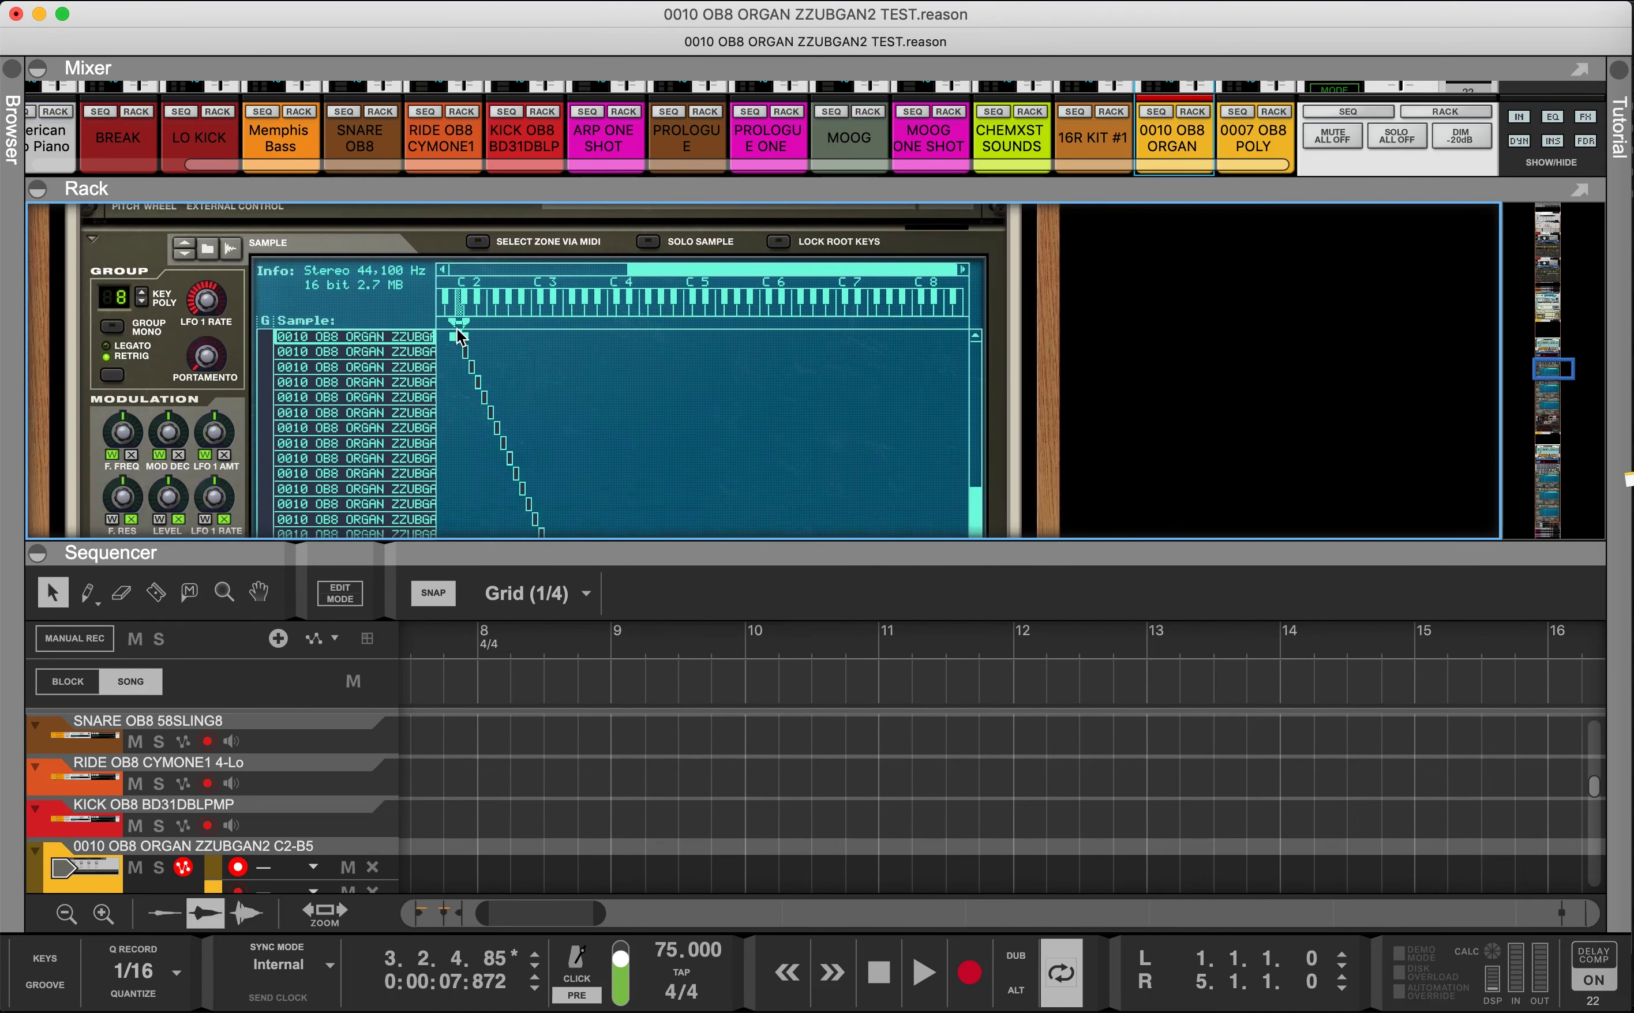
scroll(671, 370, "up", 1)
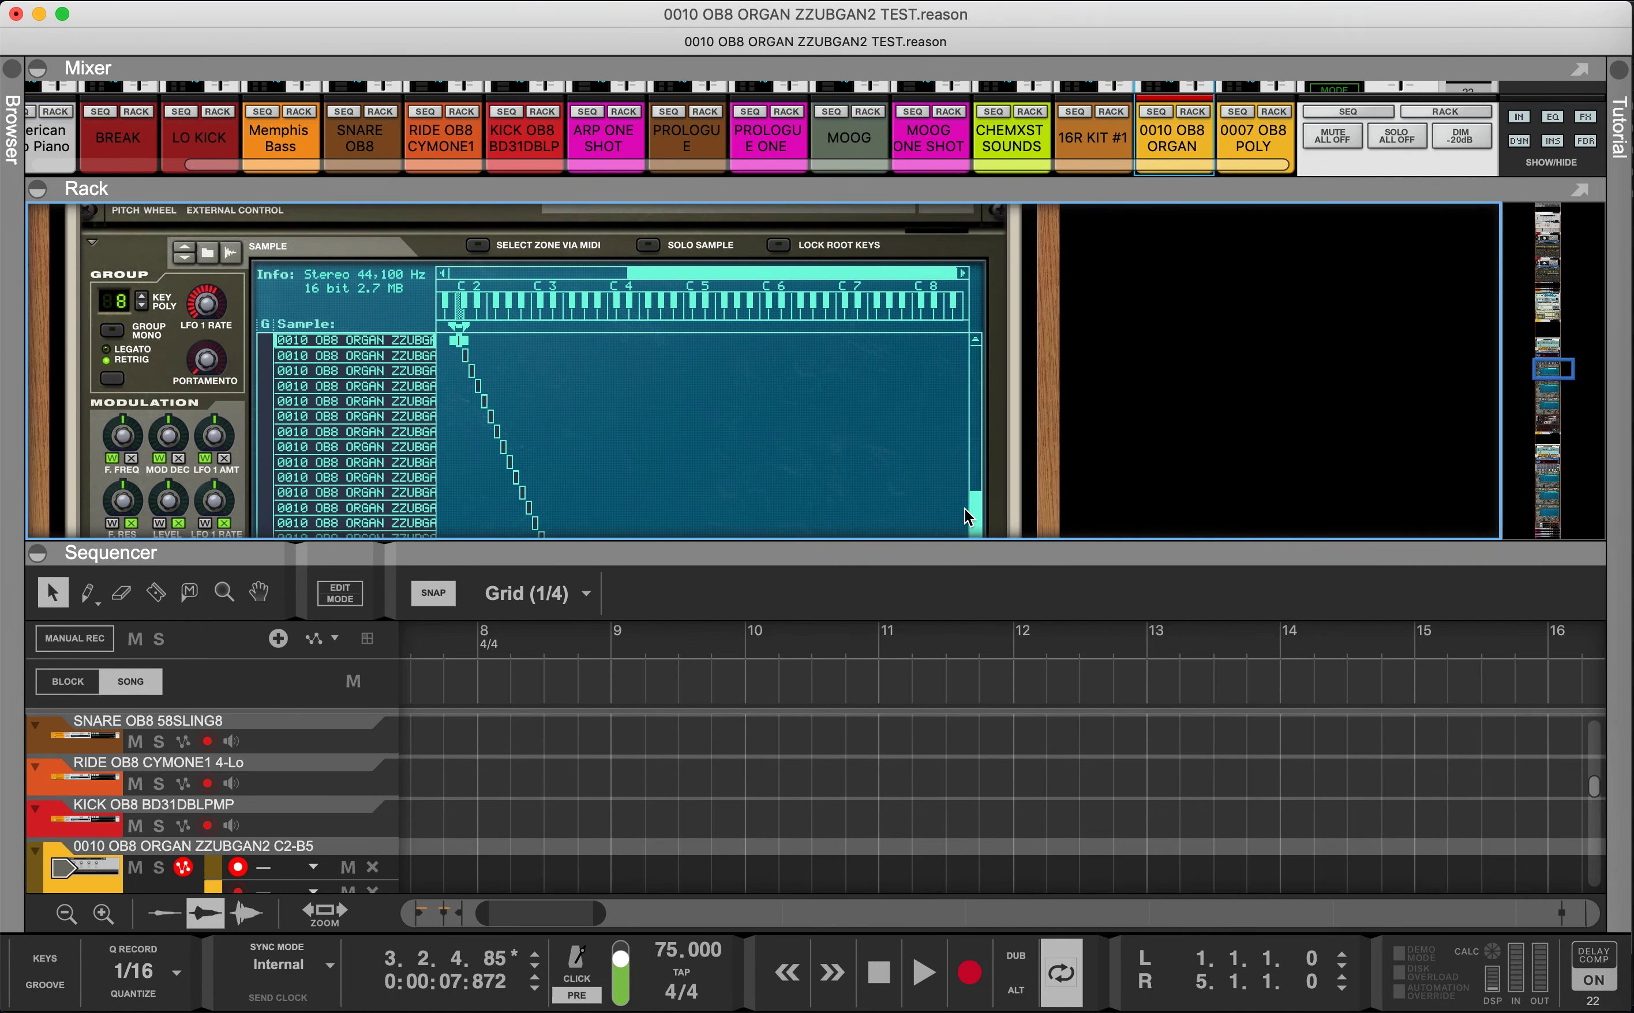
left_click(964, 349)
scroll(642, 445, "down", 1)
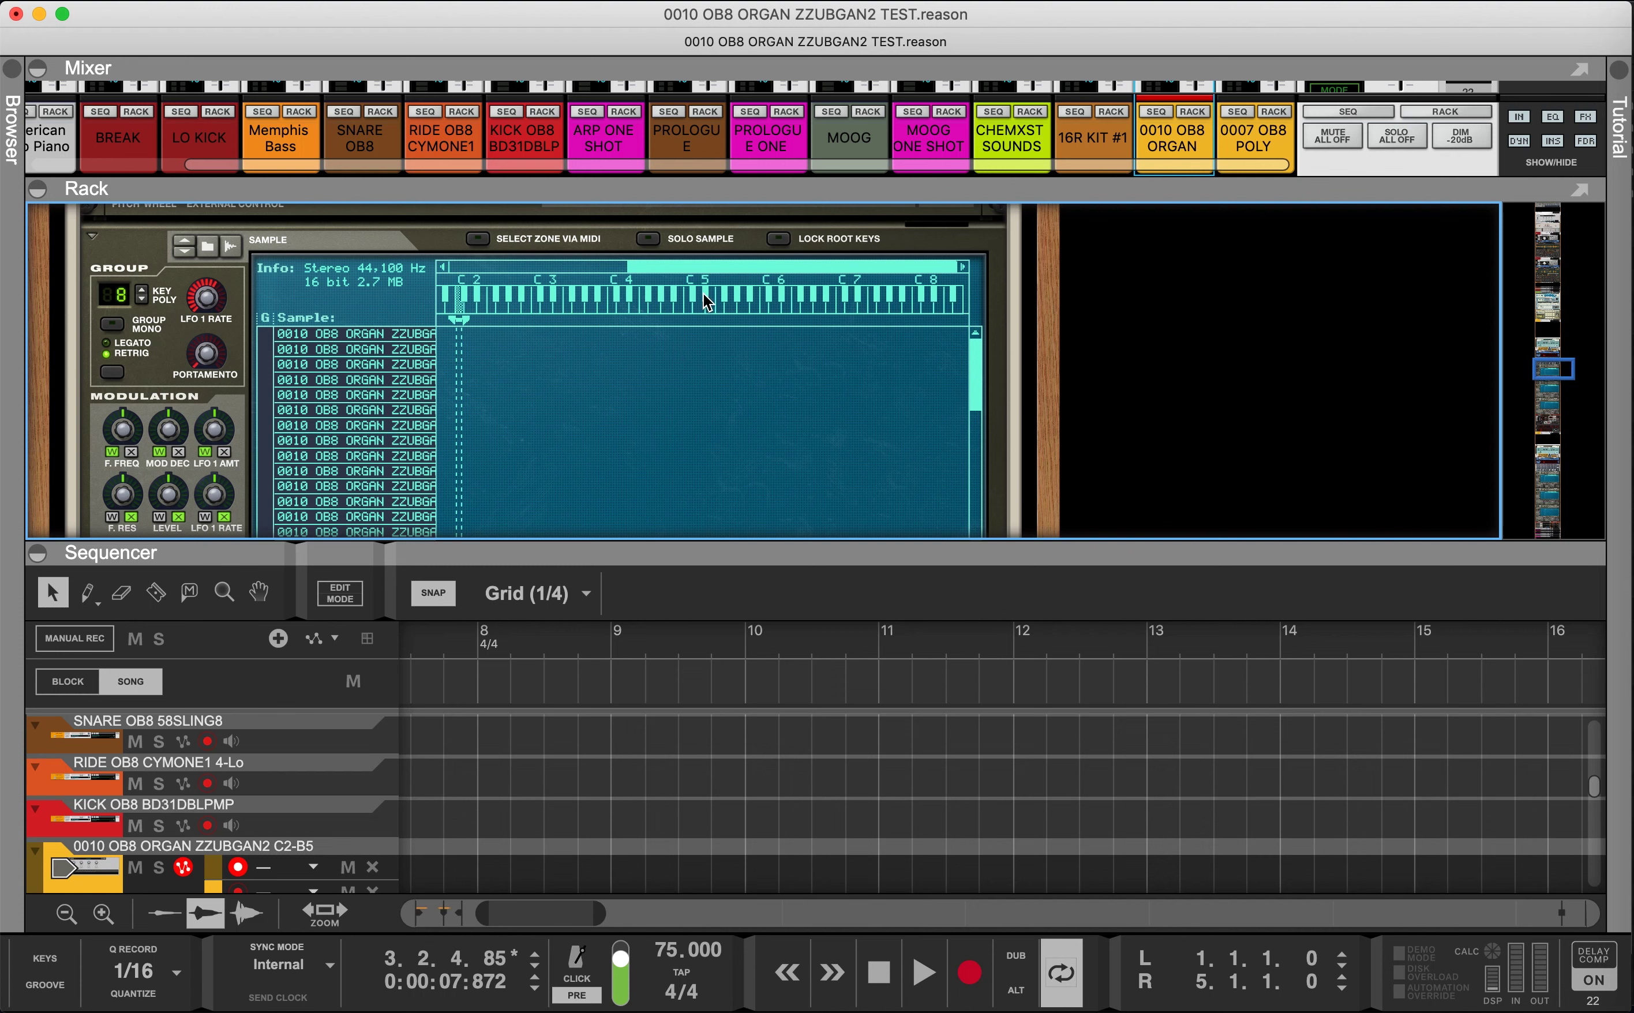
left_click_drag(710, 272, 364, 270)
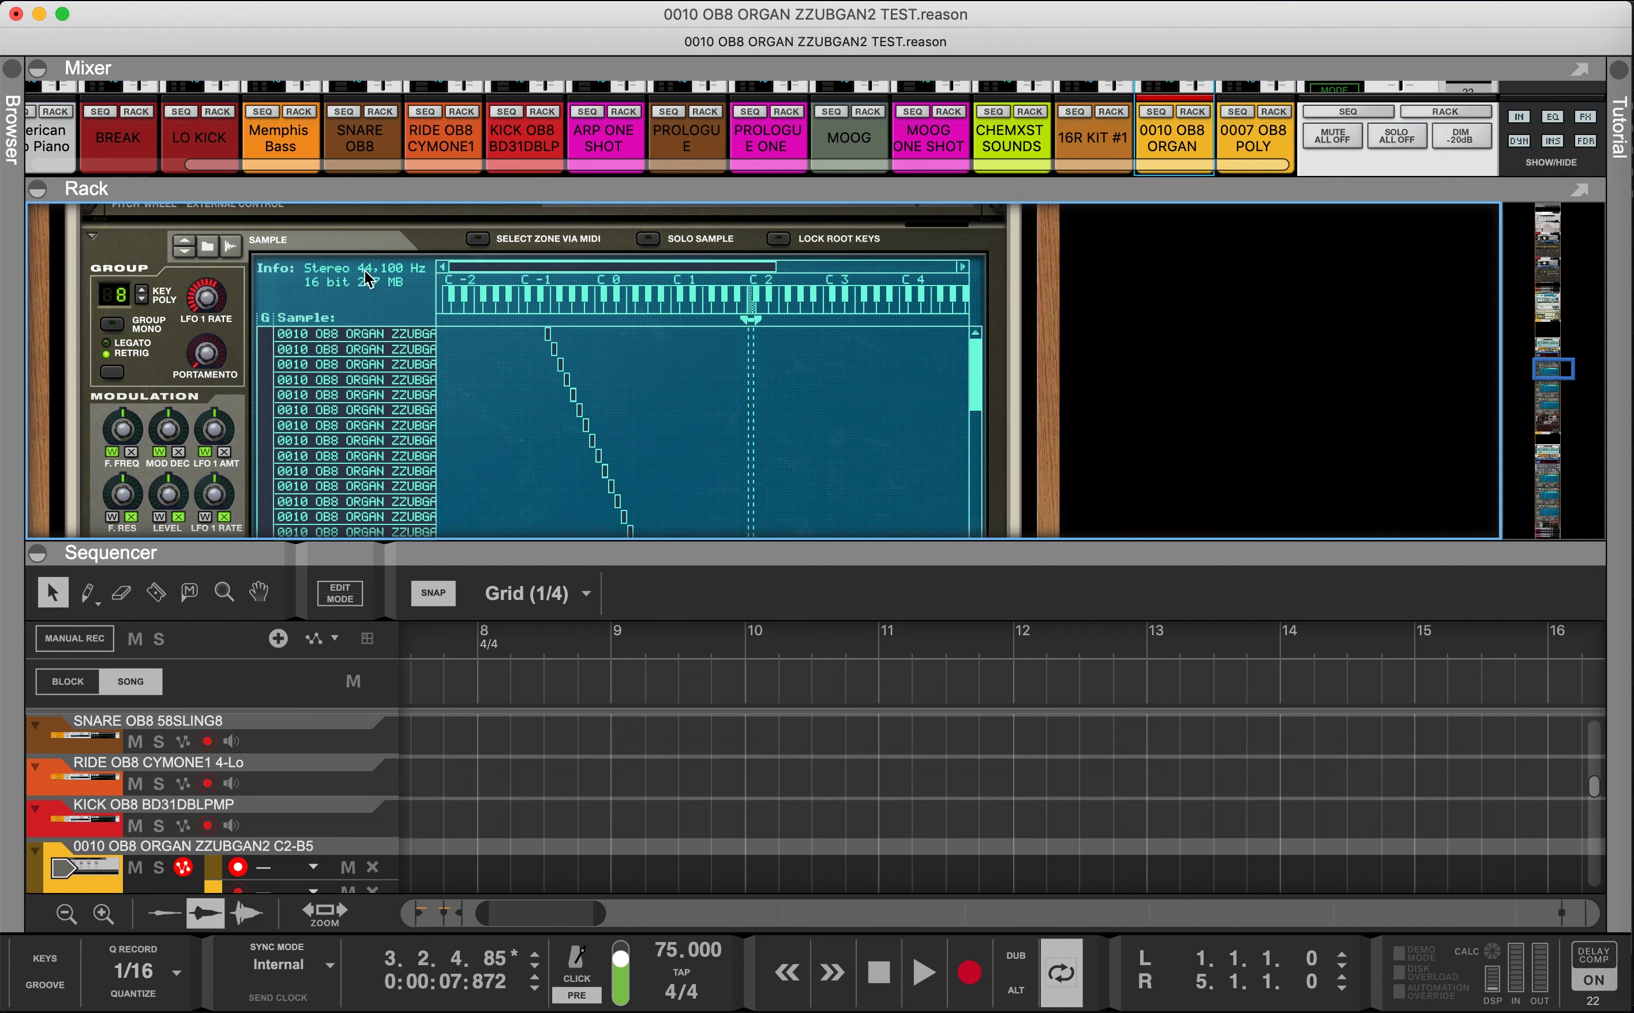
left_click(551, 336)
left_click_drag(552, 343, 755, 344)
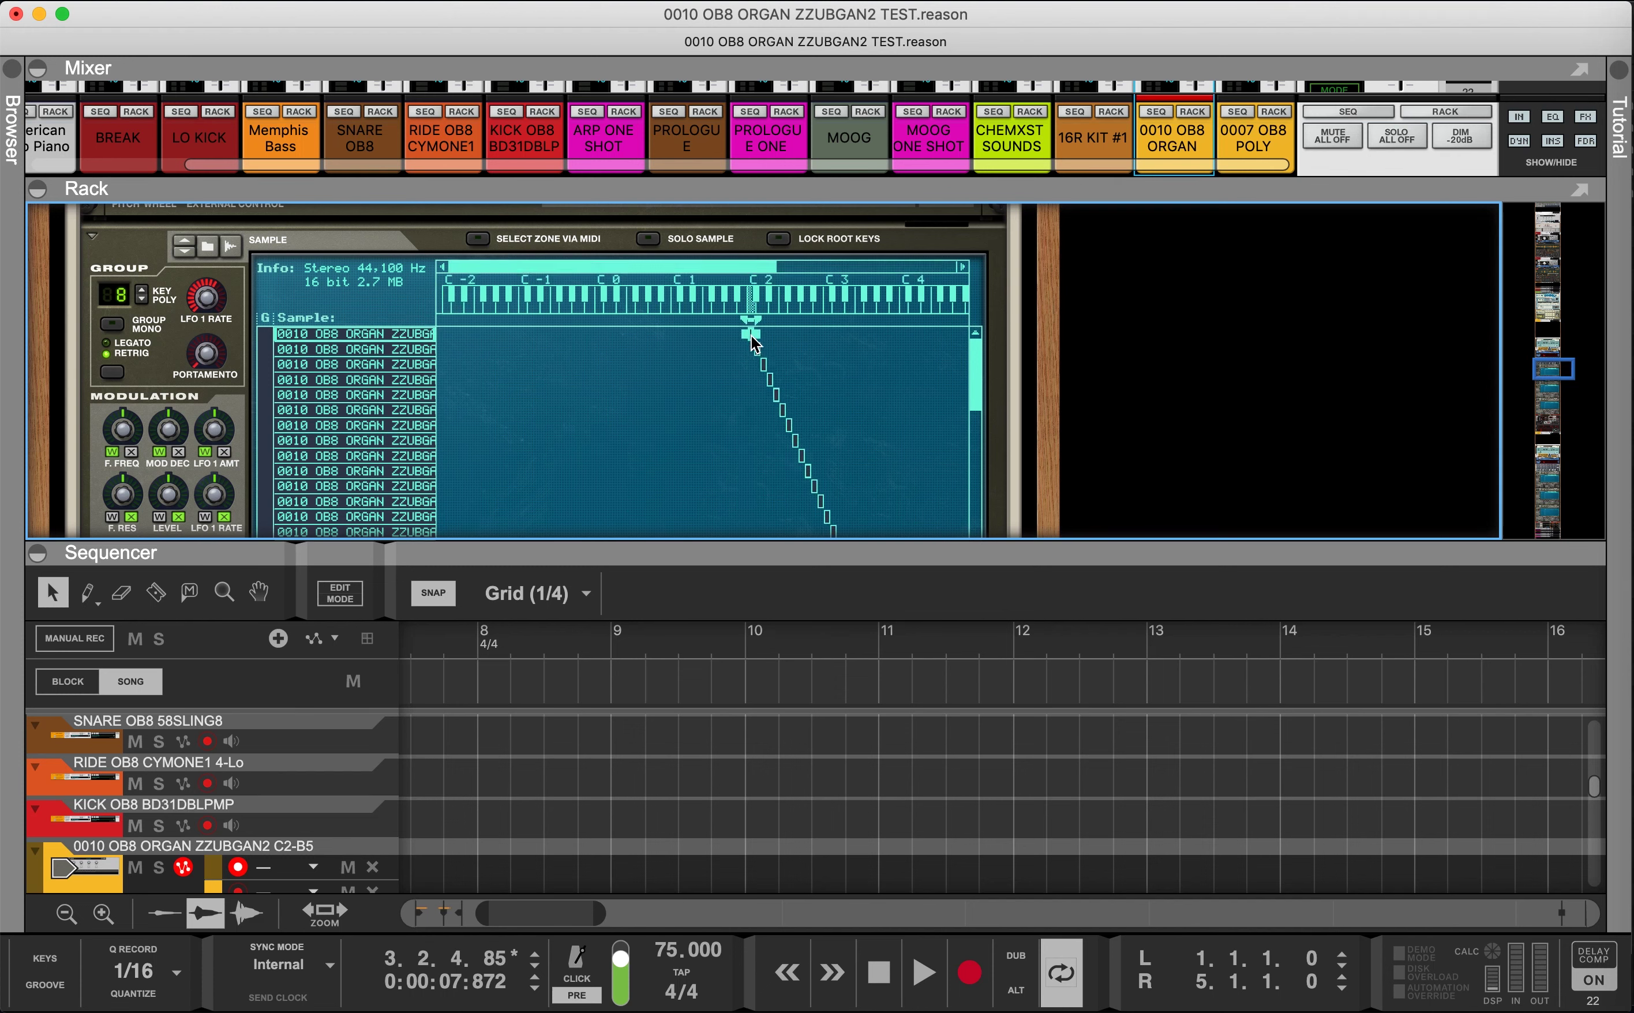
Step: Check that the first three samples sit on C2, C#2 and D2
scroll(383, 353, "down", 4)
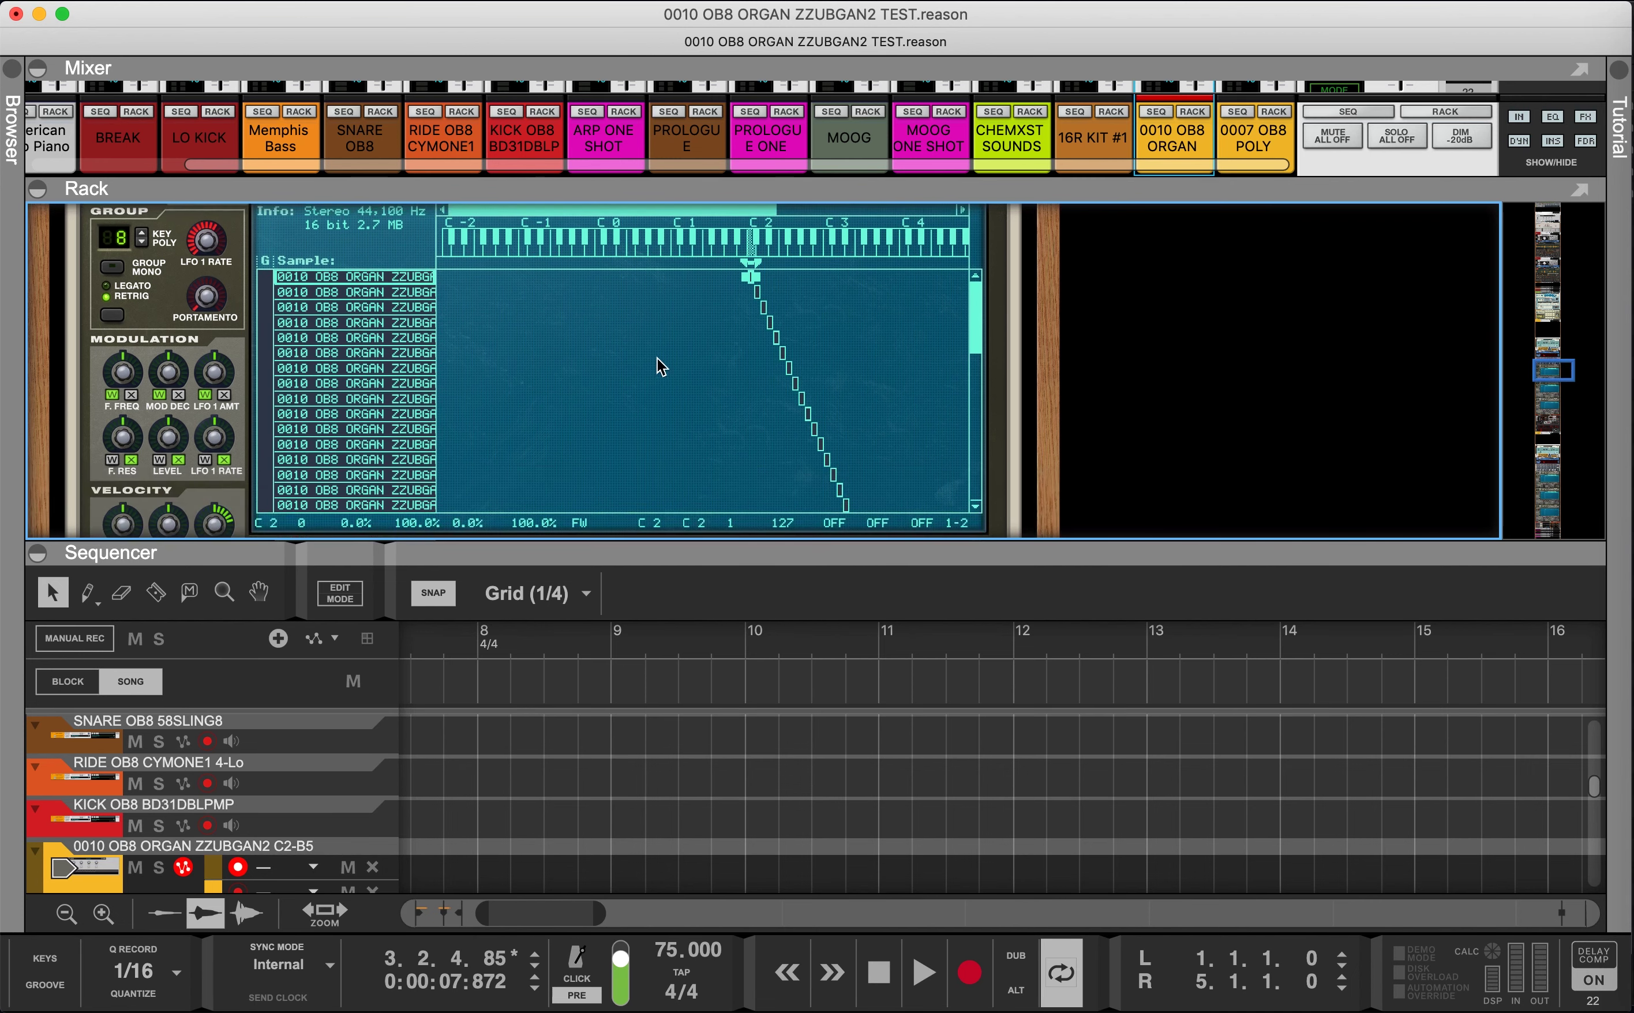
scroll(772, 331, "down", 5)
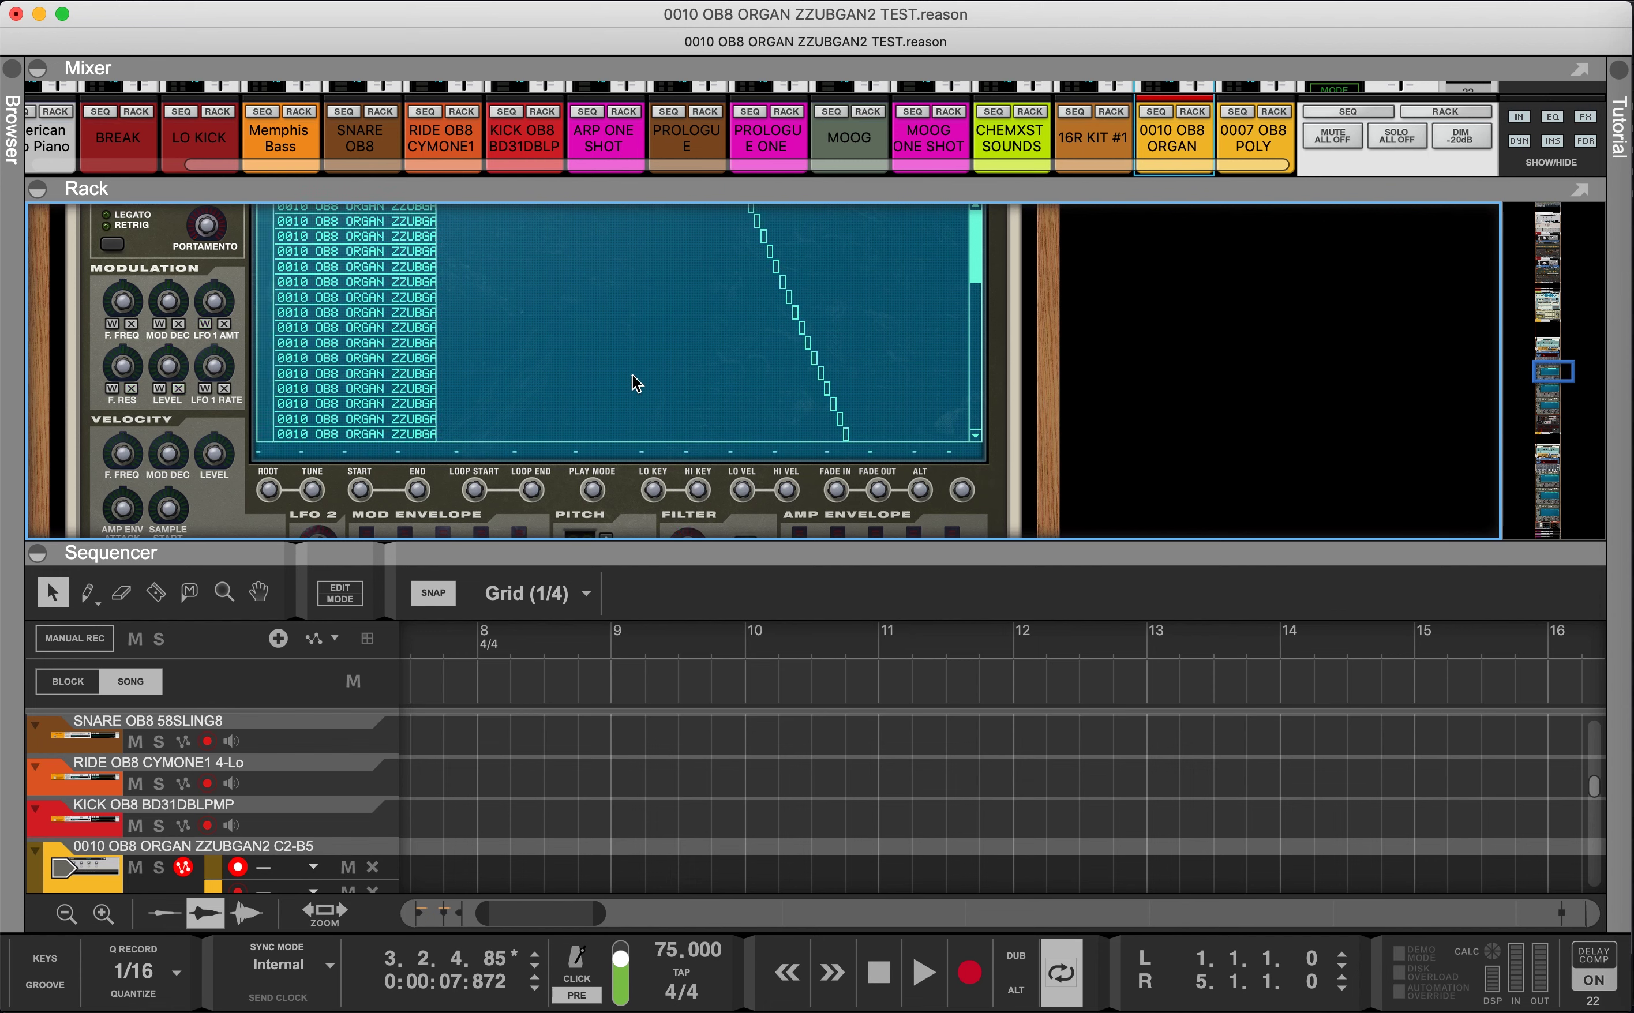
scroll(439, 298, "up", 2)
scroll(439, 298, "up", 2)
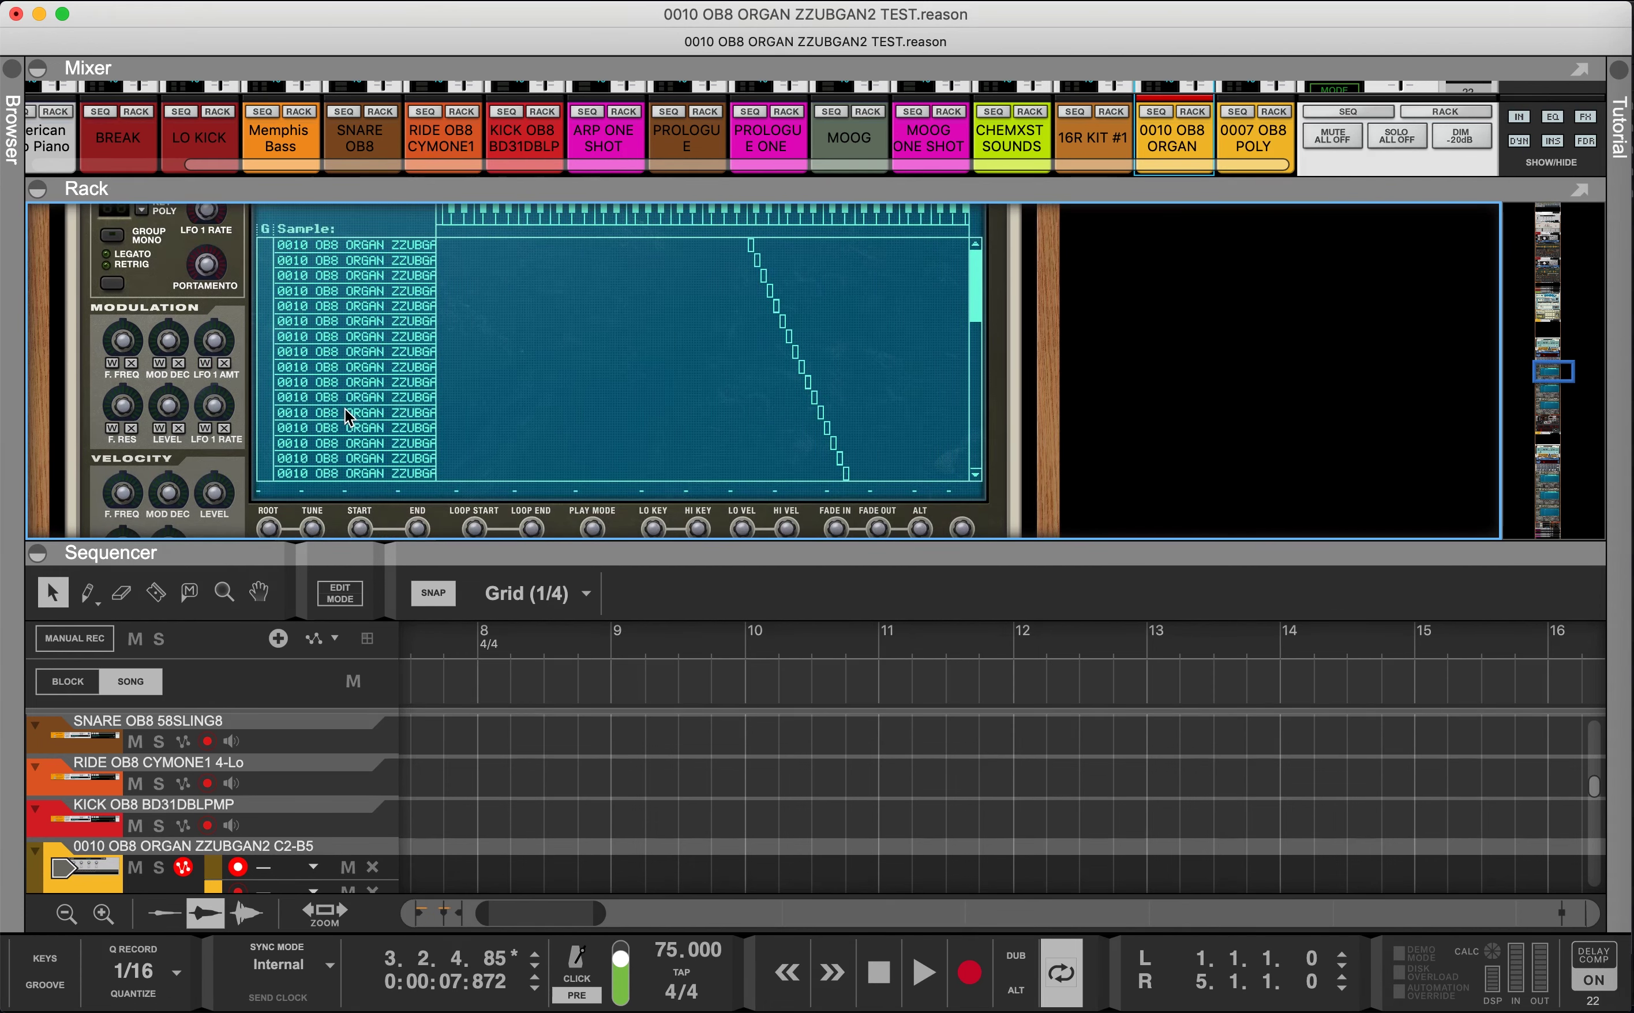
left_click(373, 246)
scroll(321, 419, "down", 1)
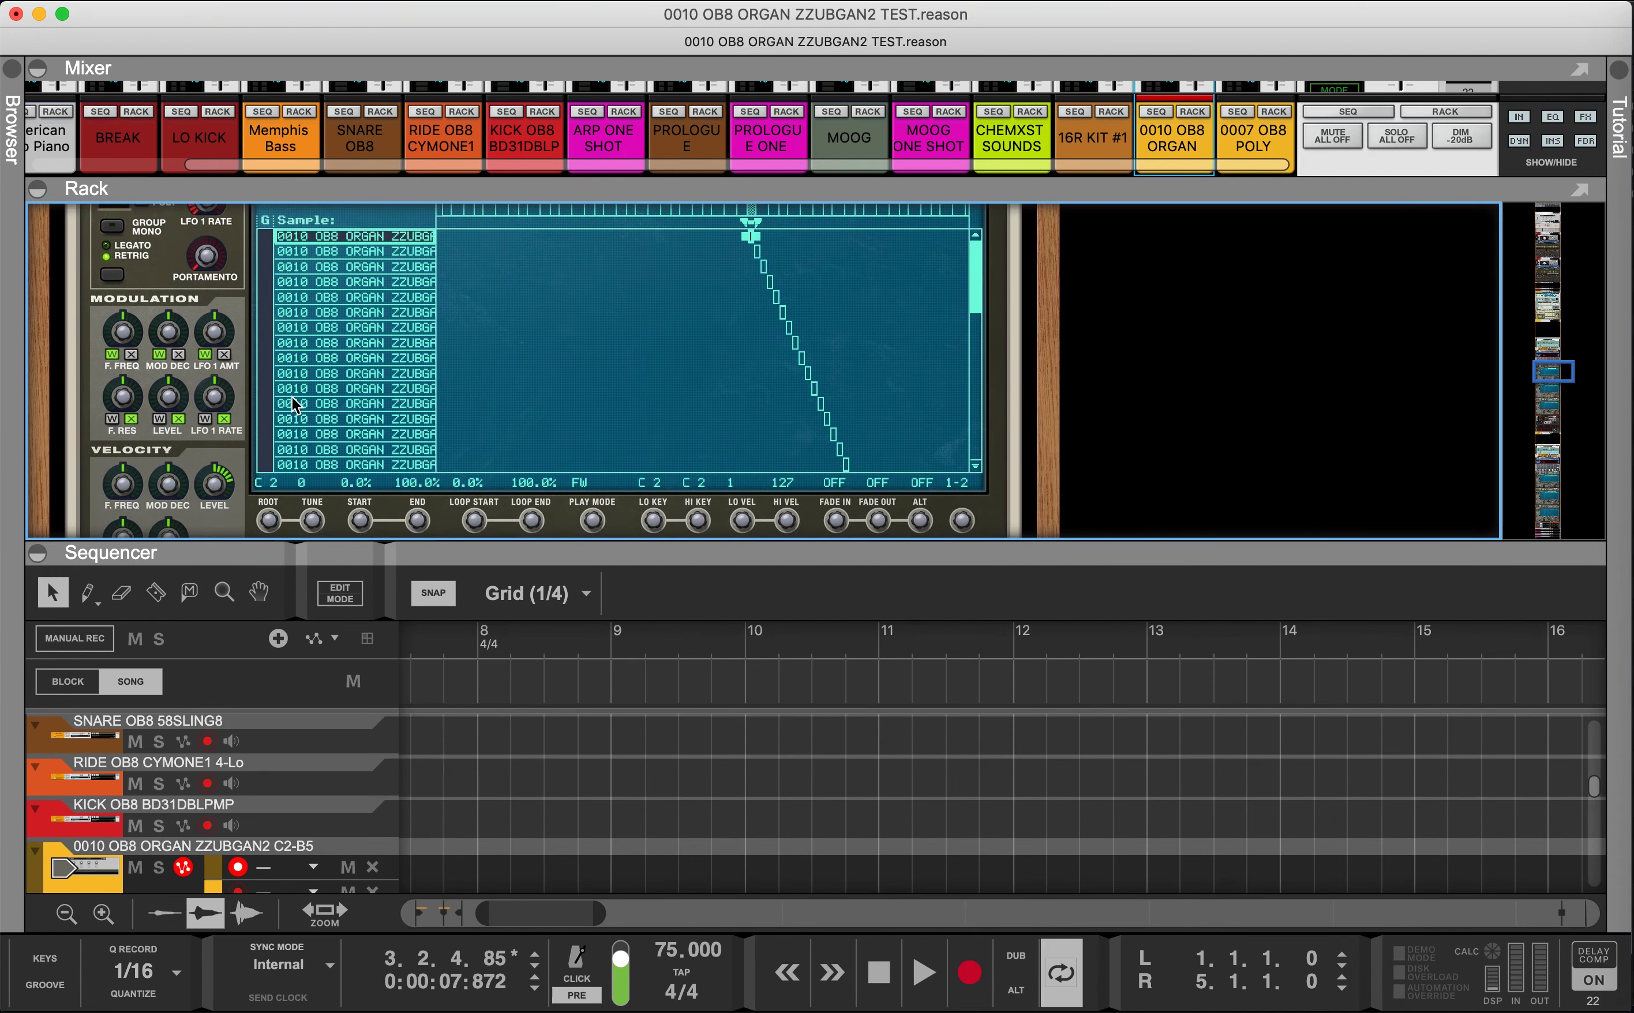
left_click(358, 255)
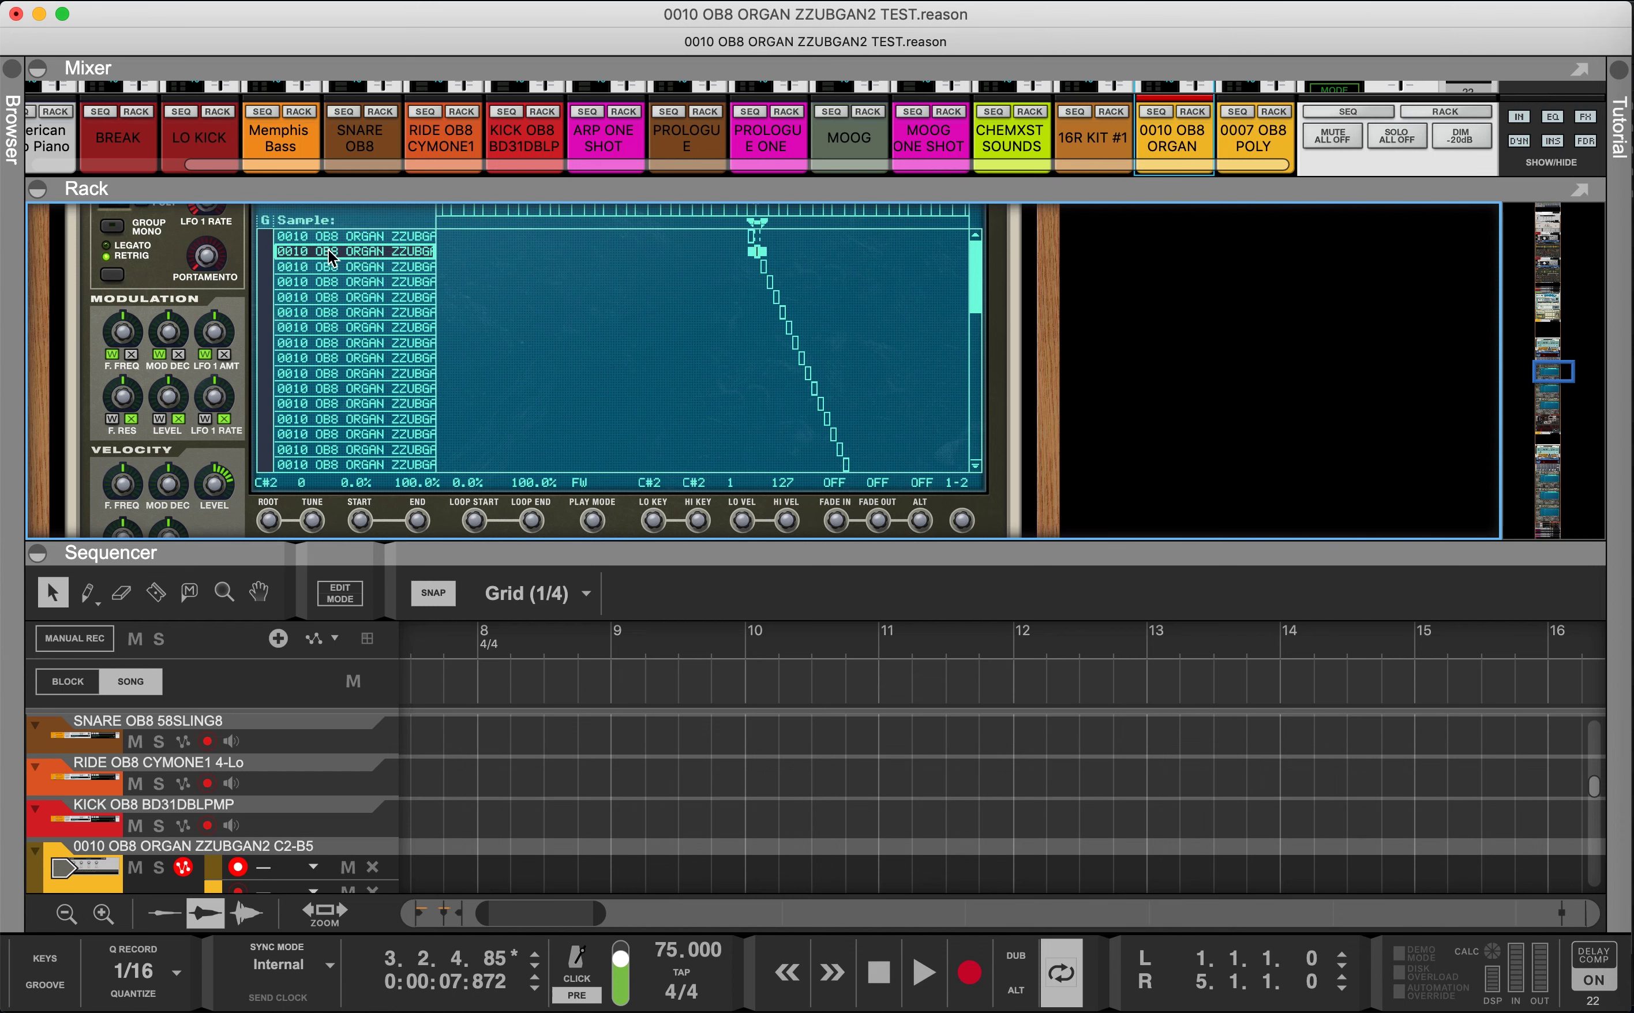
left_click(341, 267)
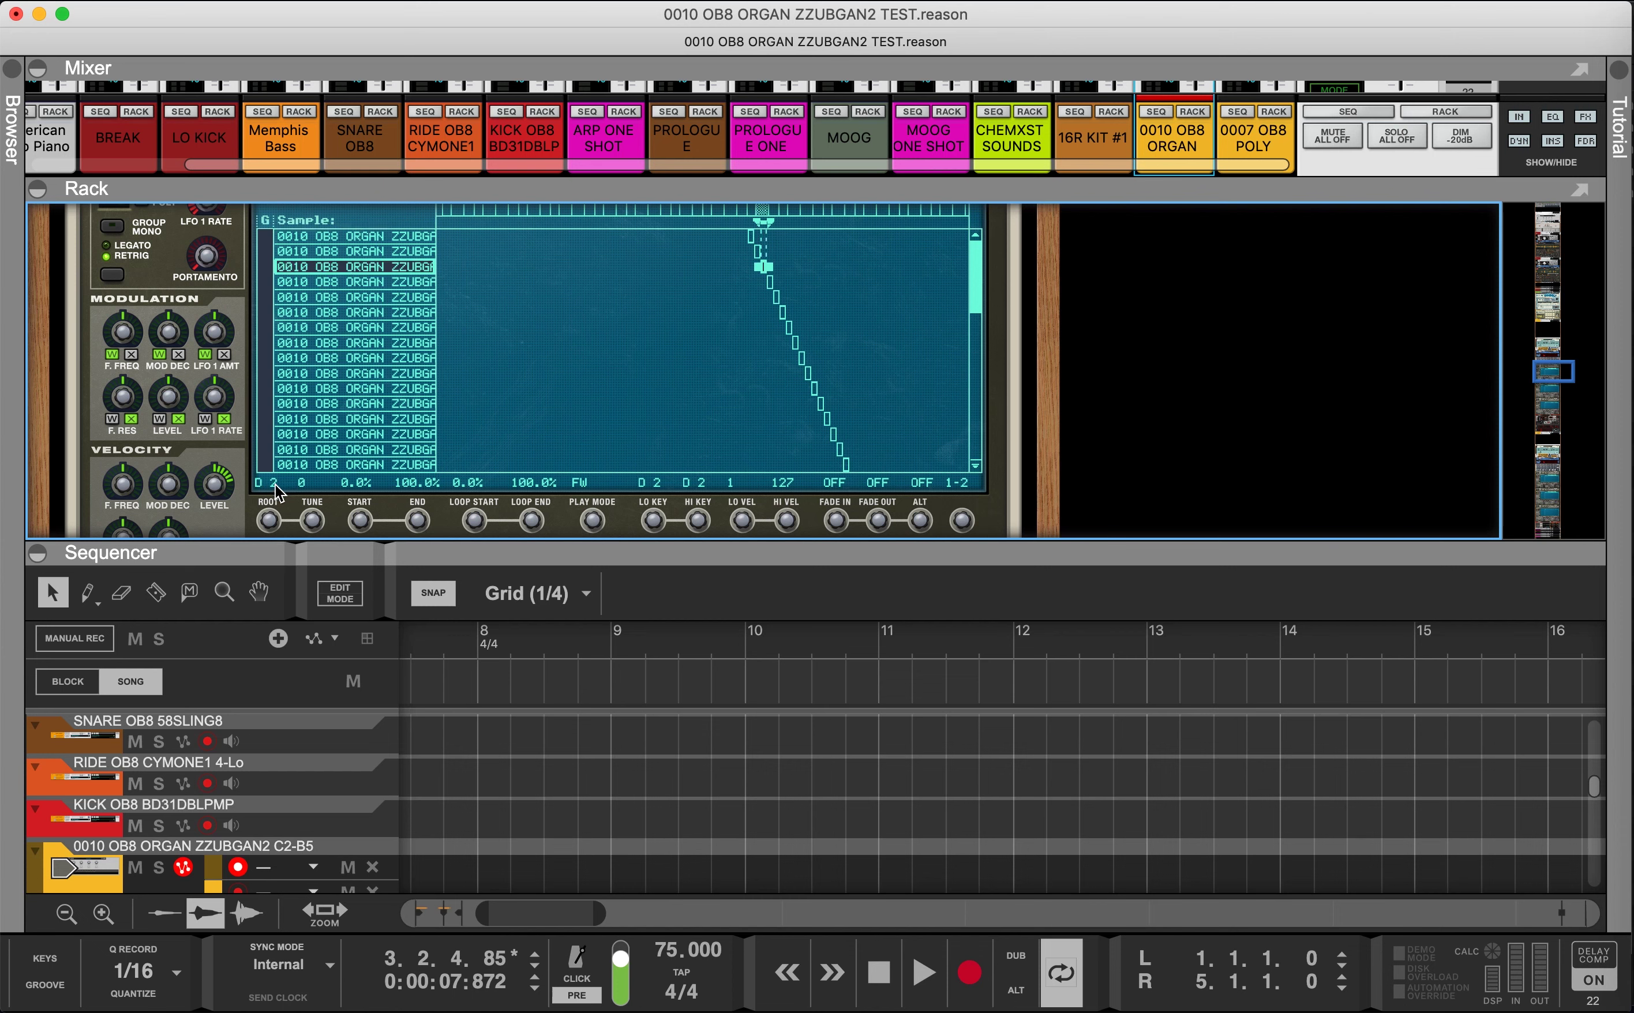
left_click(399, 239)
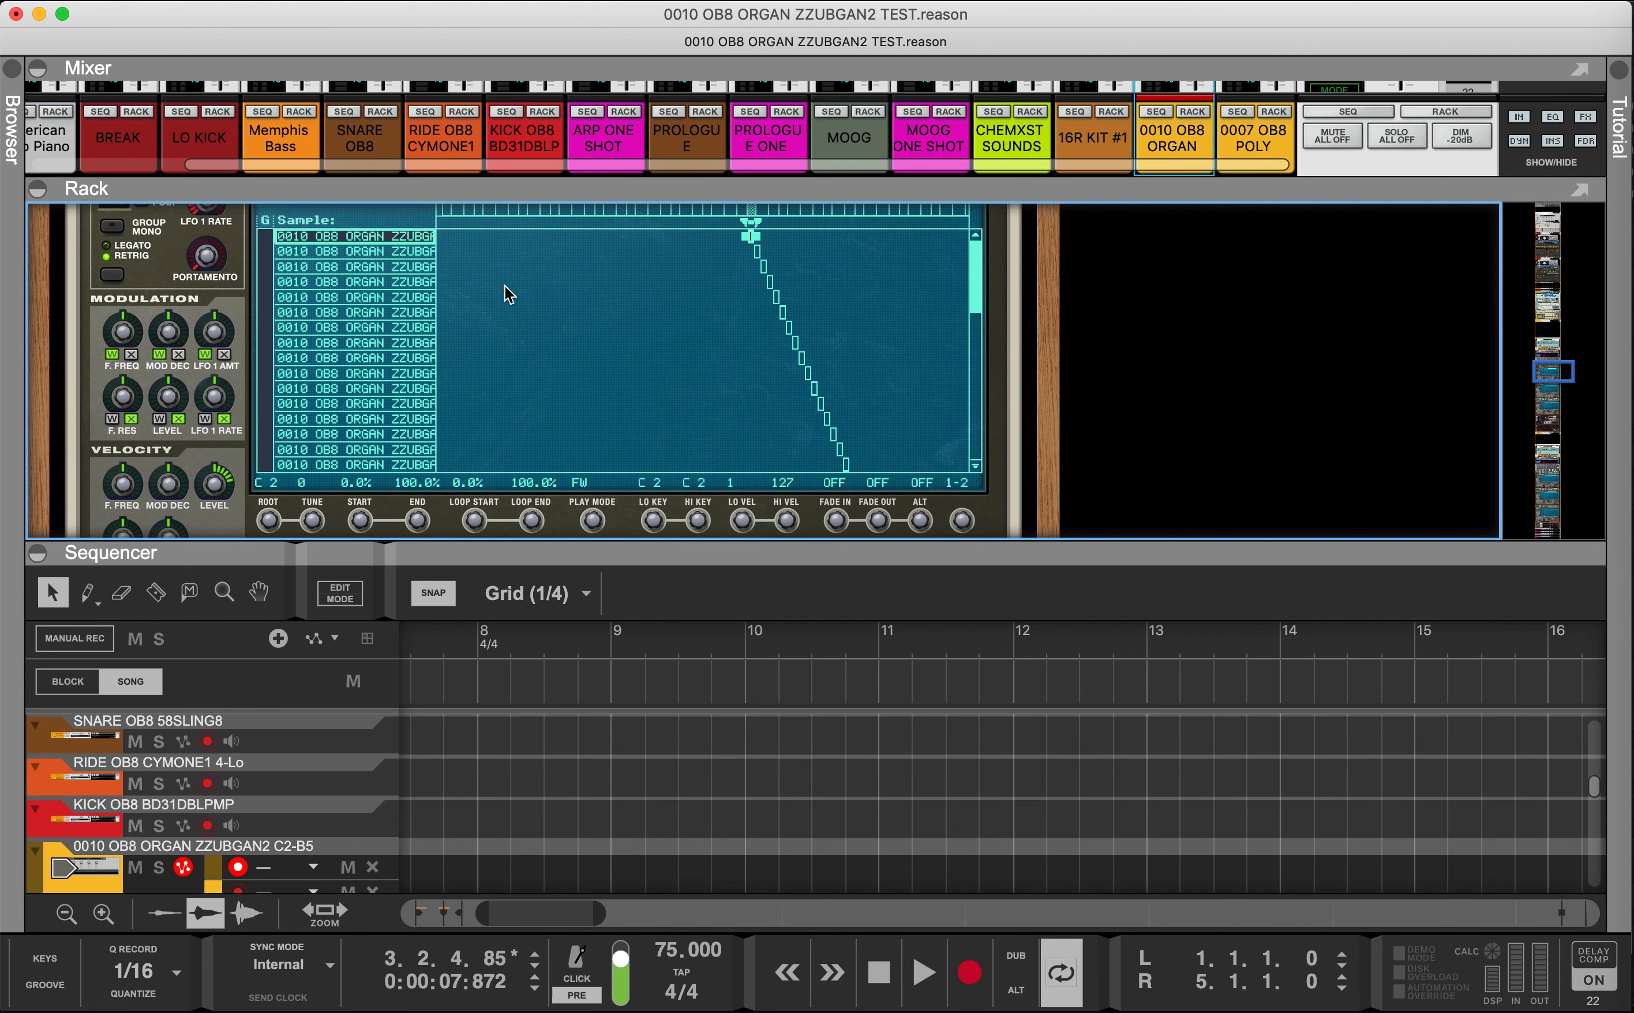
Step: Copy the first sample's full name from its Edit Sample dialog, then cancel
left_click(553, 321)
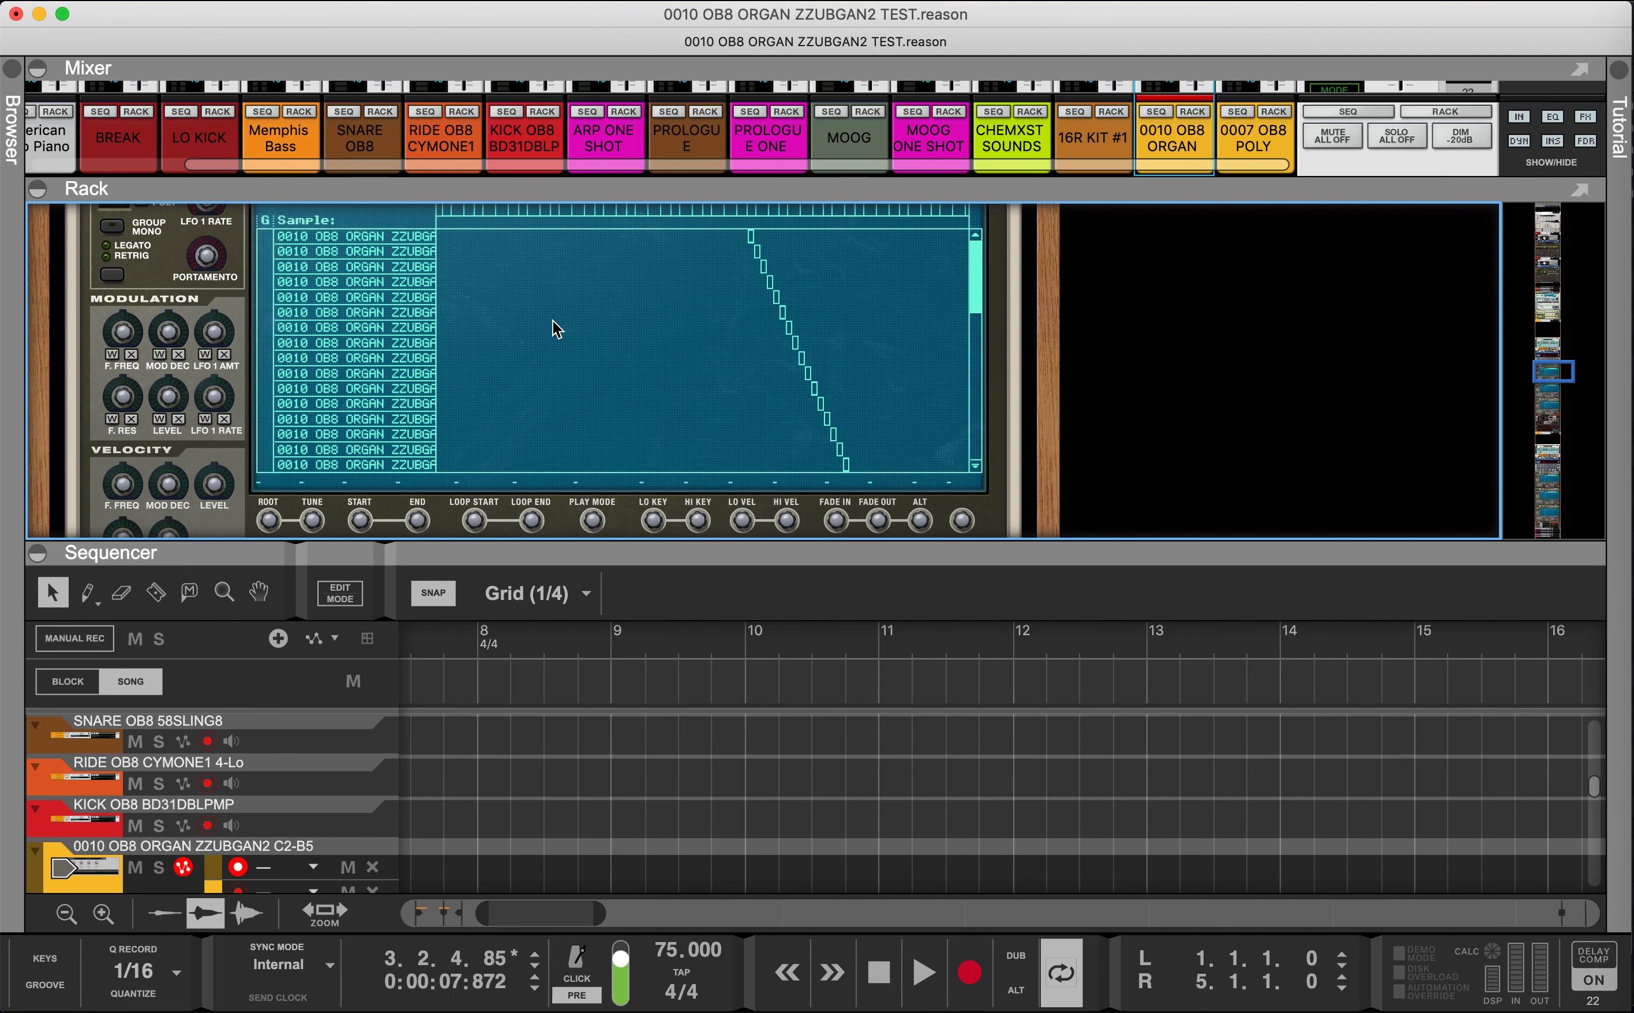
left_click(396, 239)
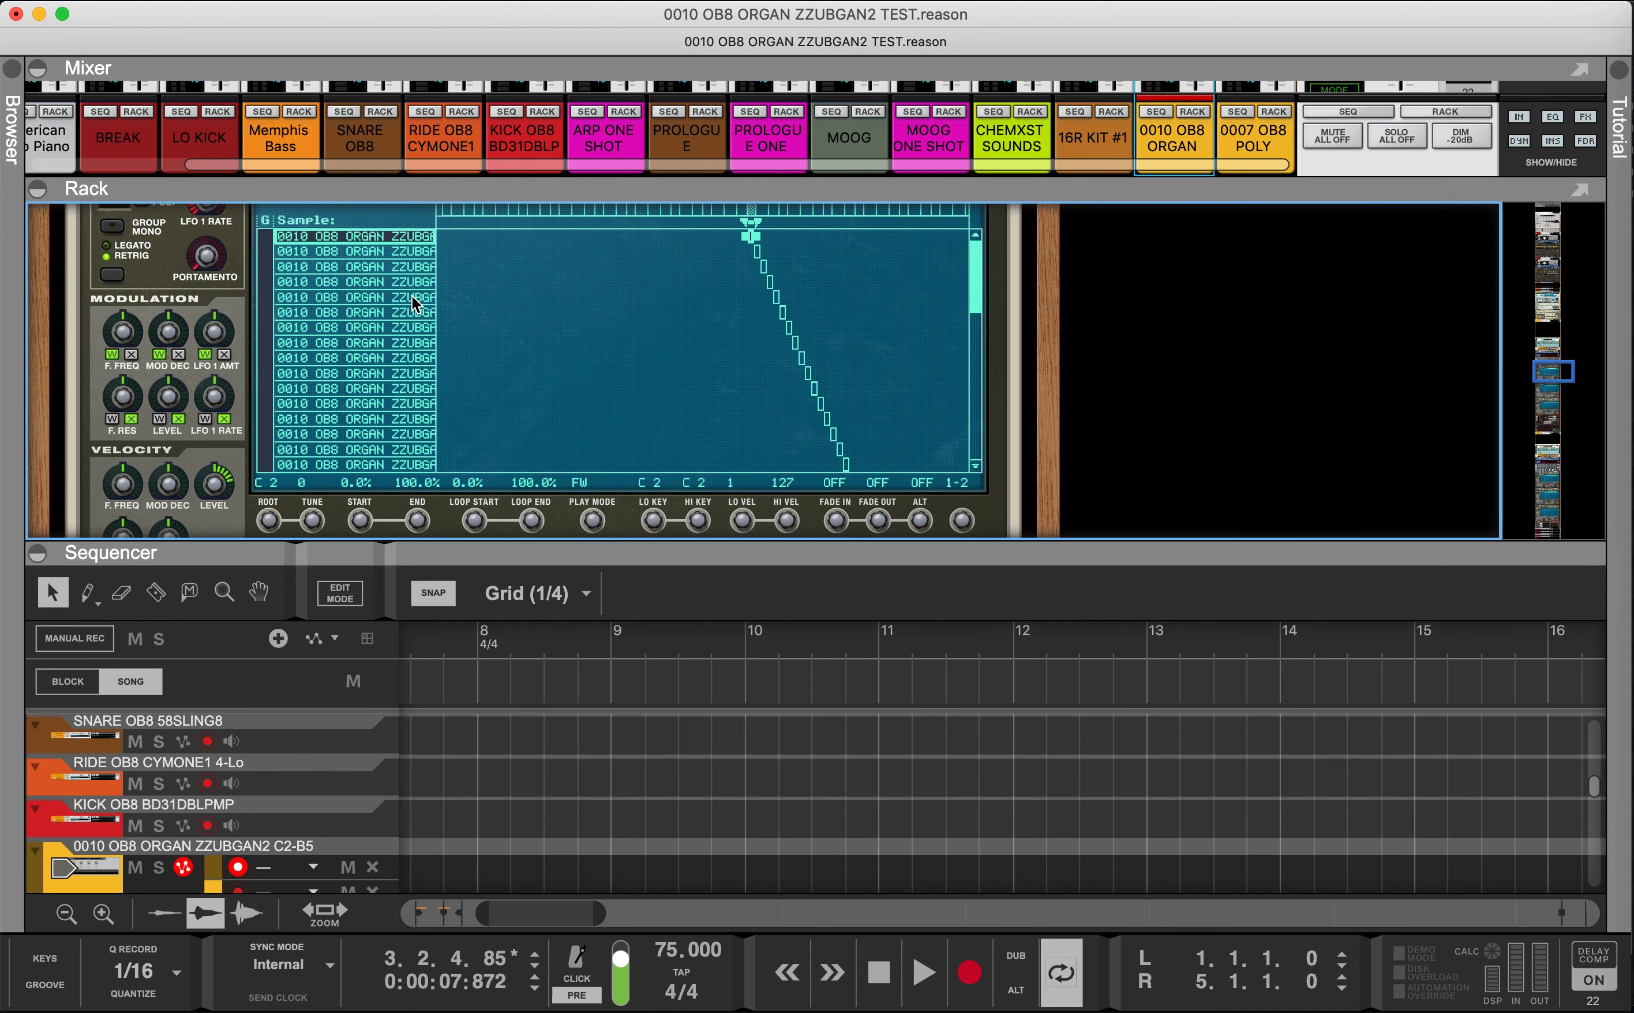
scroll(344, 275, "up", 5)
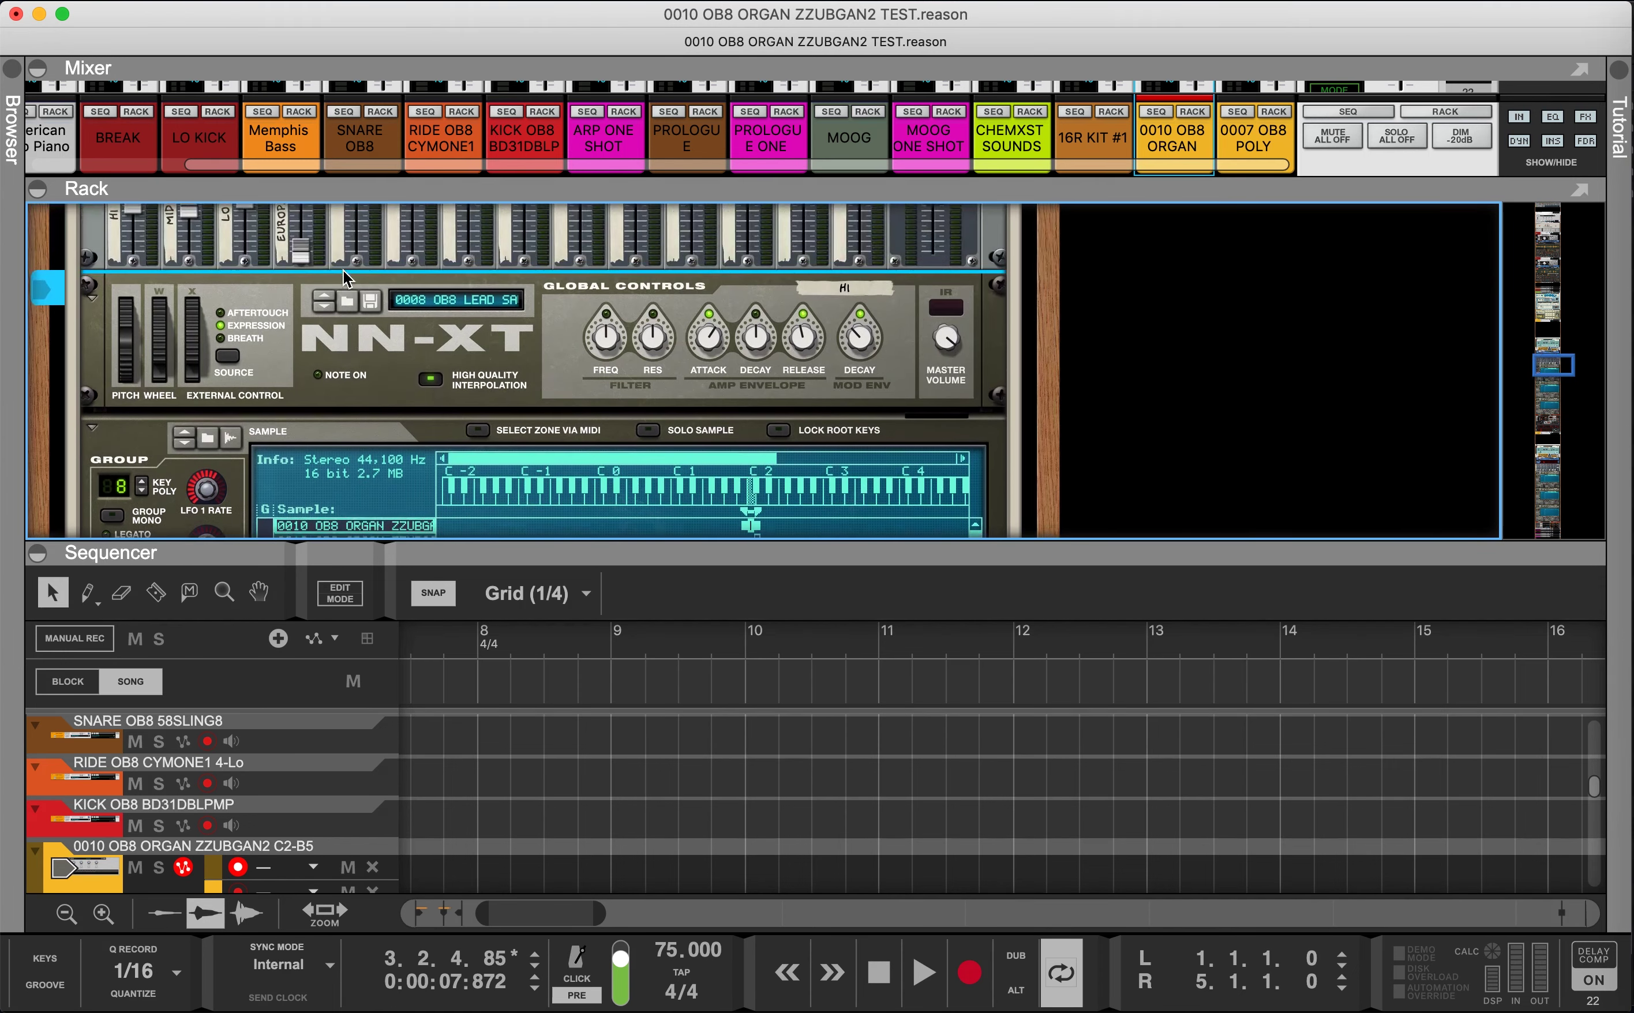
scroll(343, 276, "down", 2)
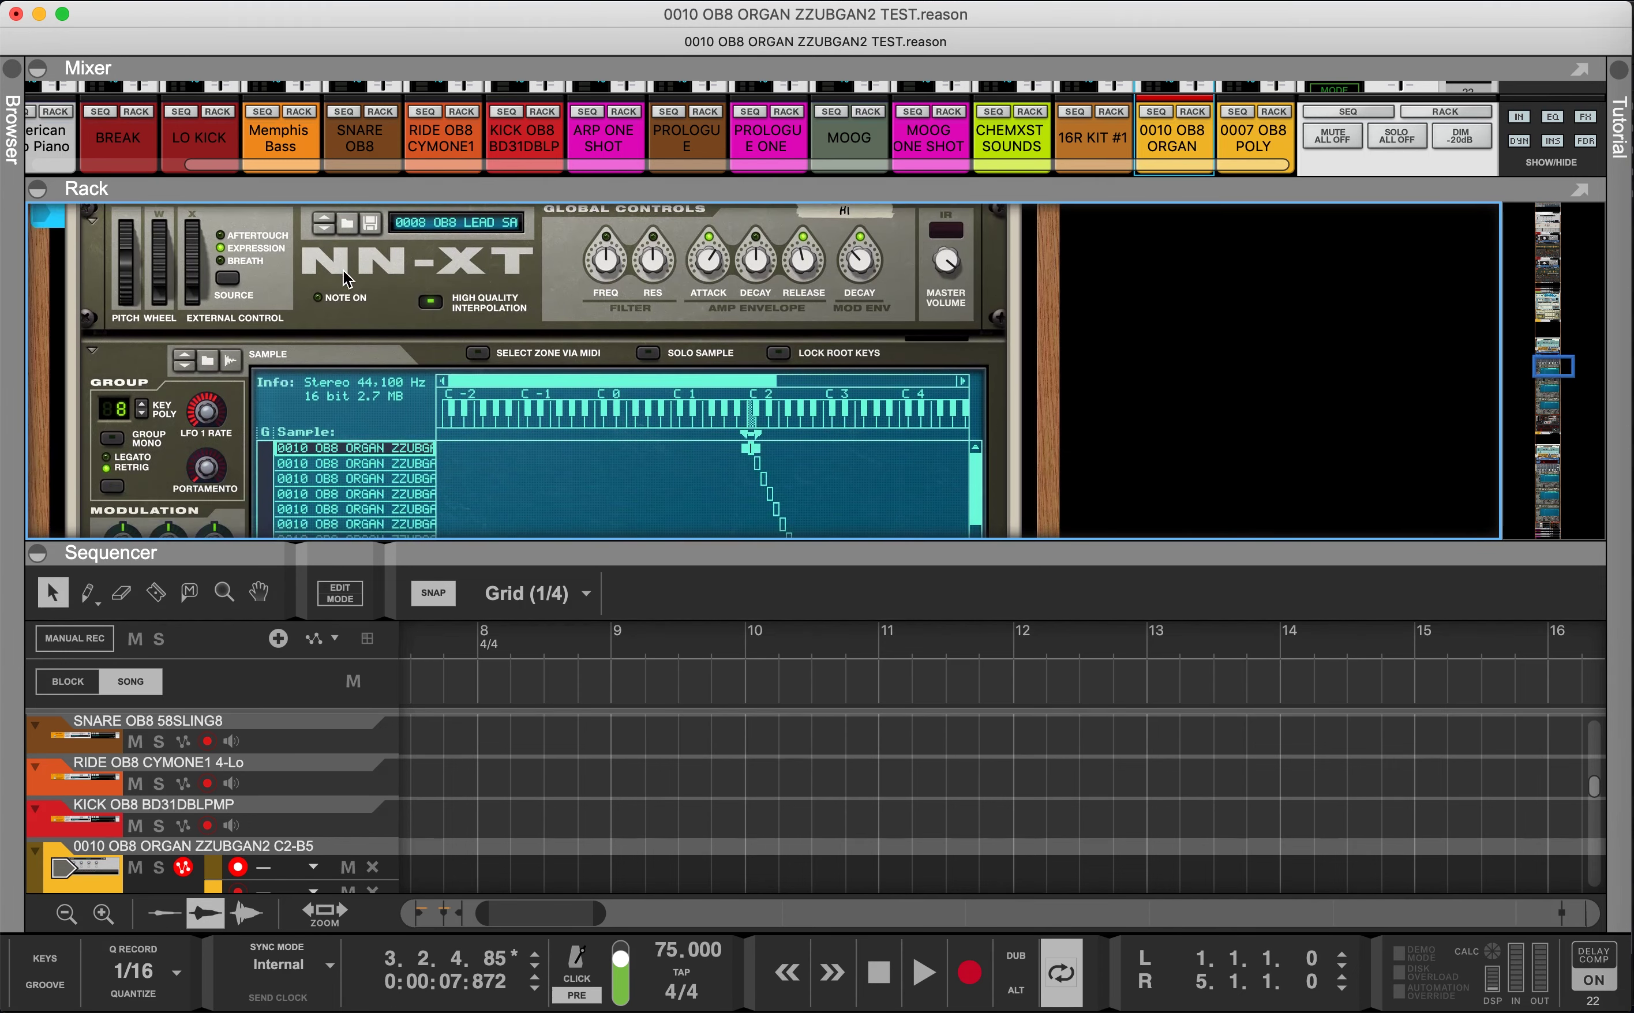
right_click(349, 450)
left_click(430, 485)
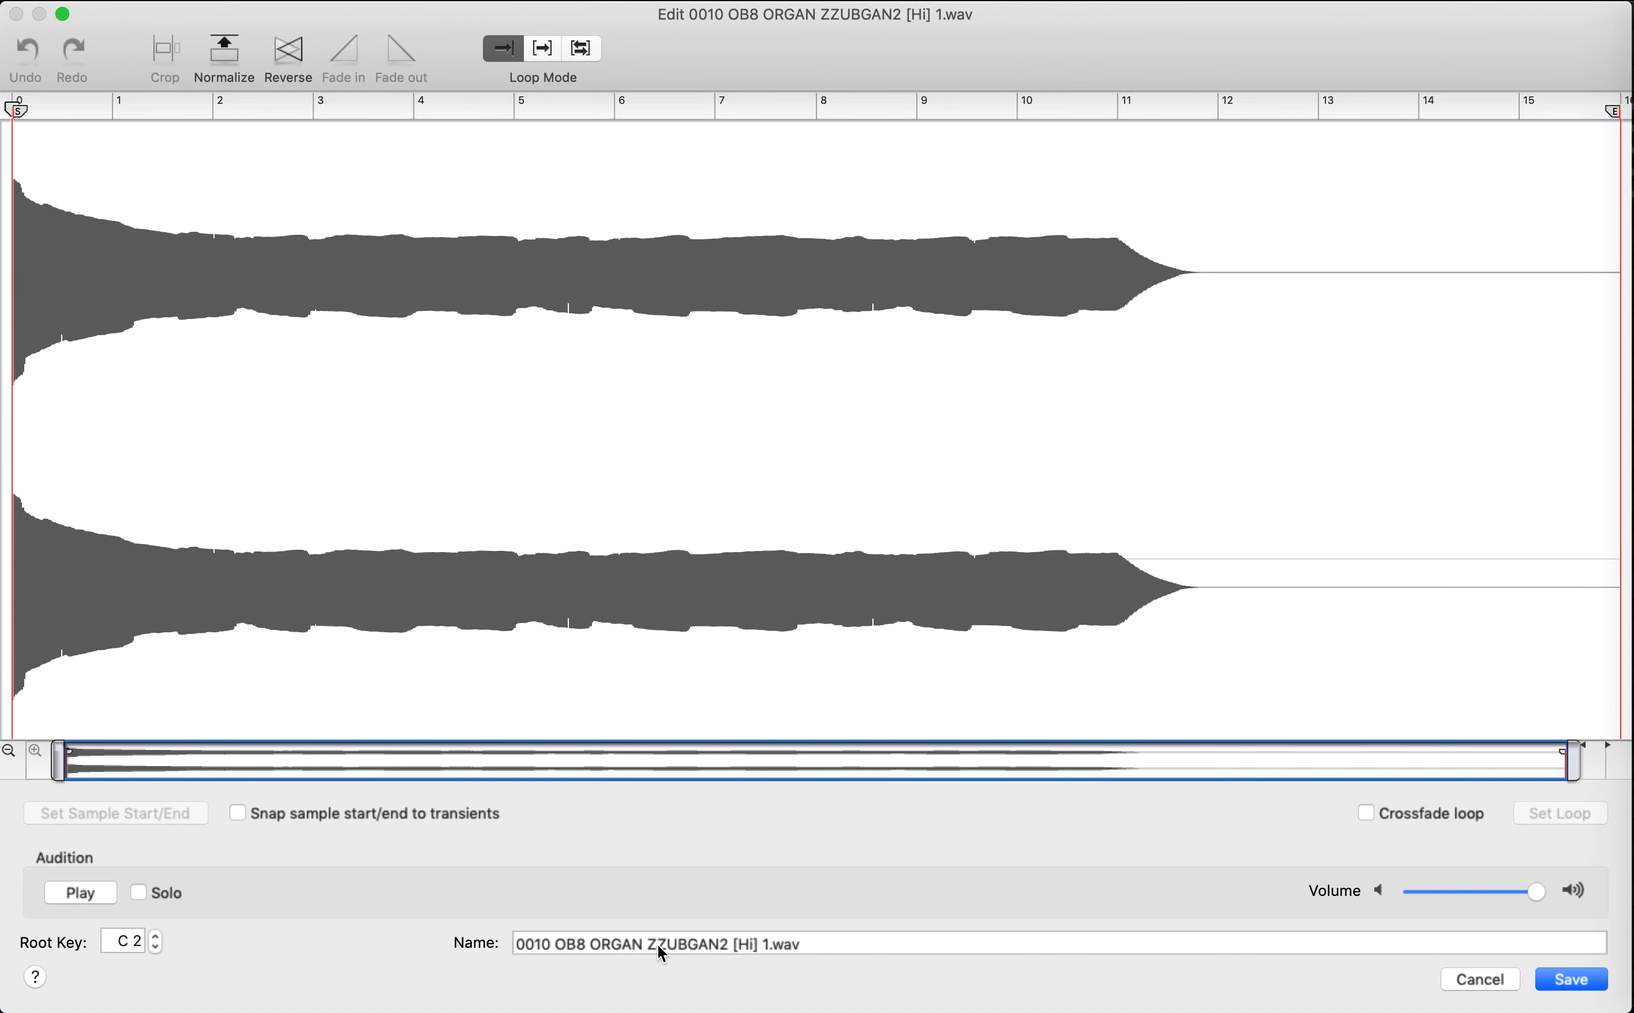
double_click(661, 953)
triple_click(661, 952)
key("cmd+c")
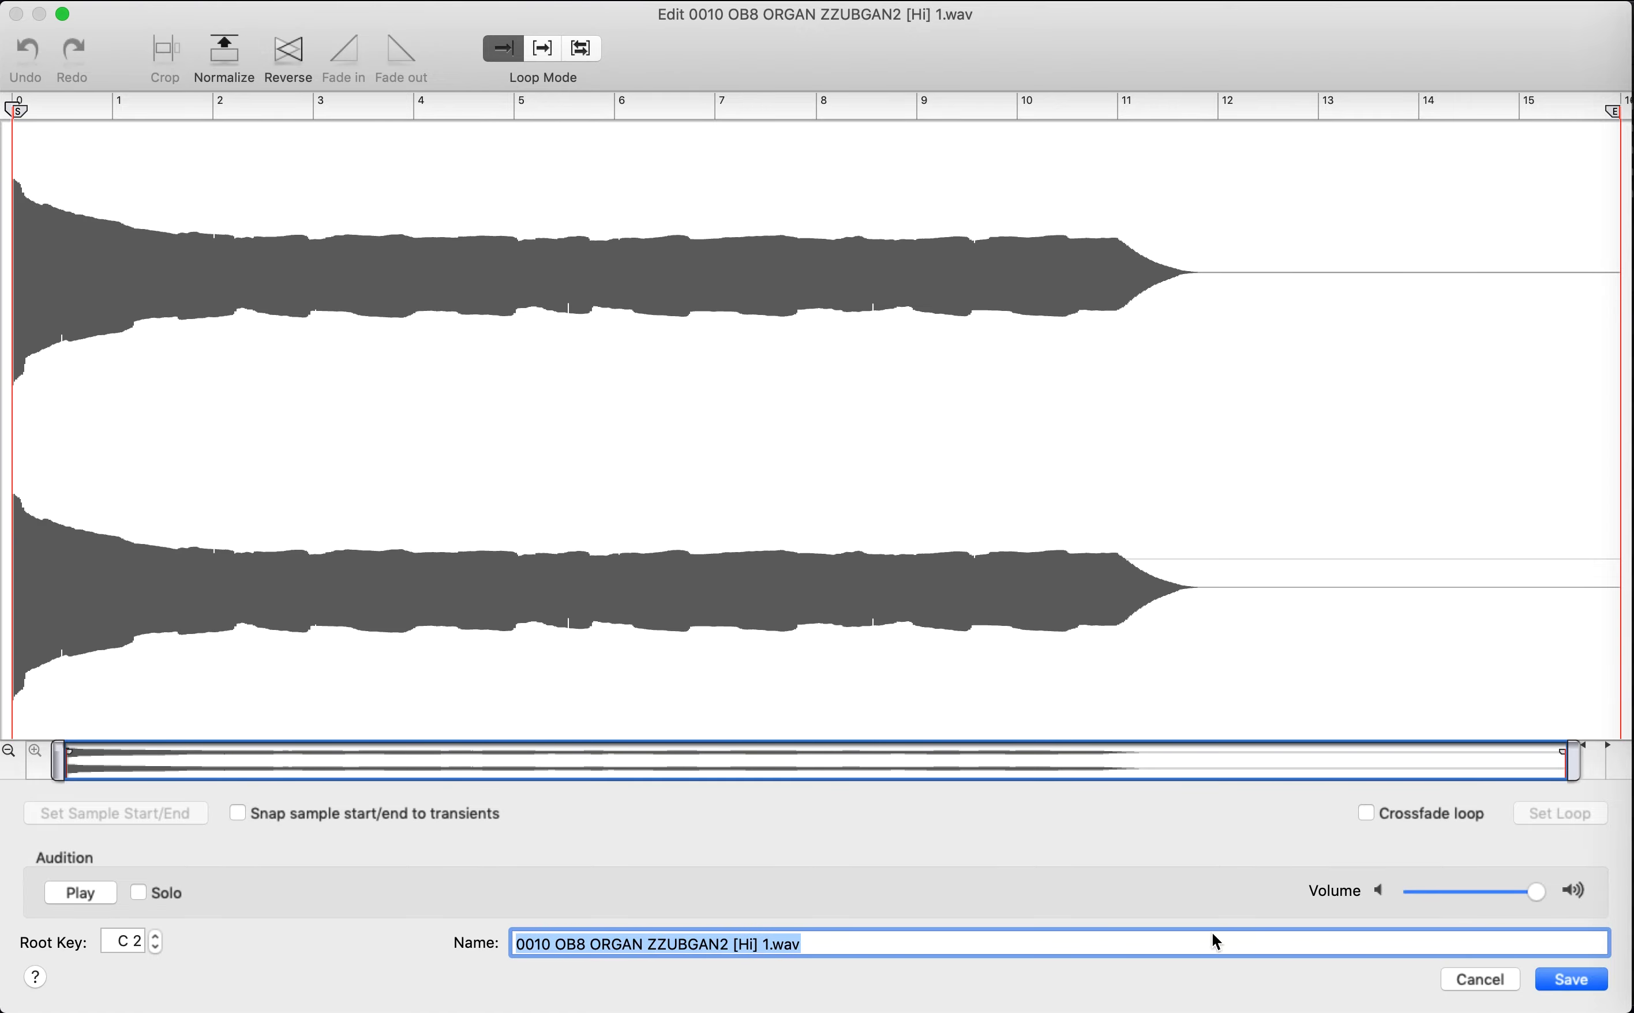
left_click(1489, 981)
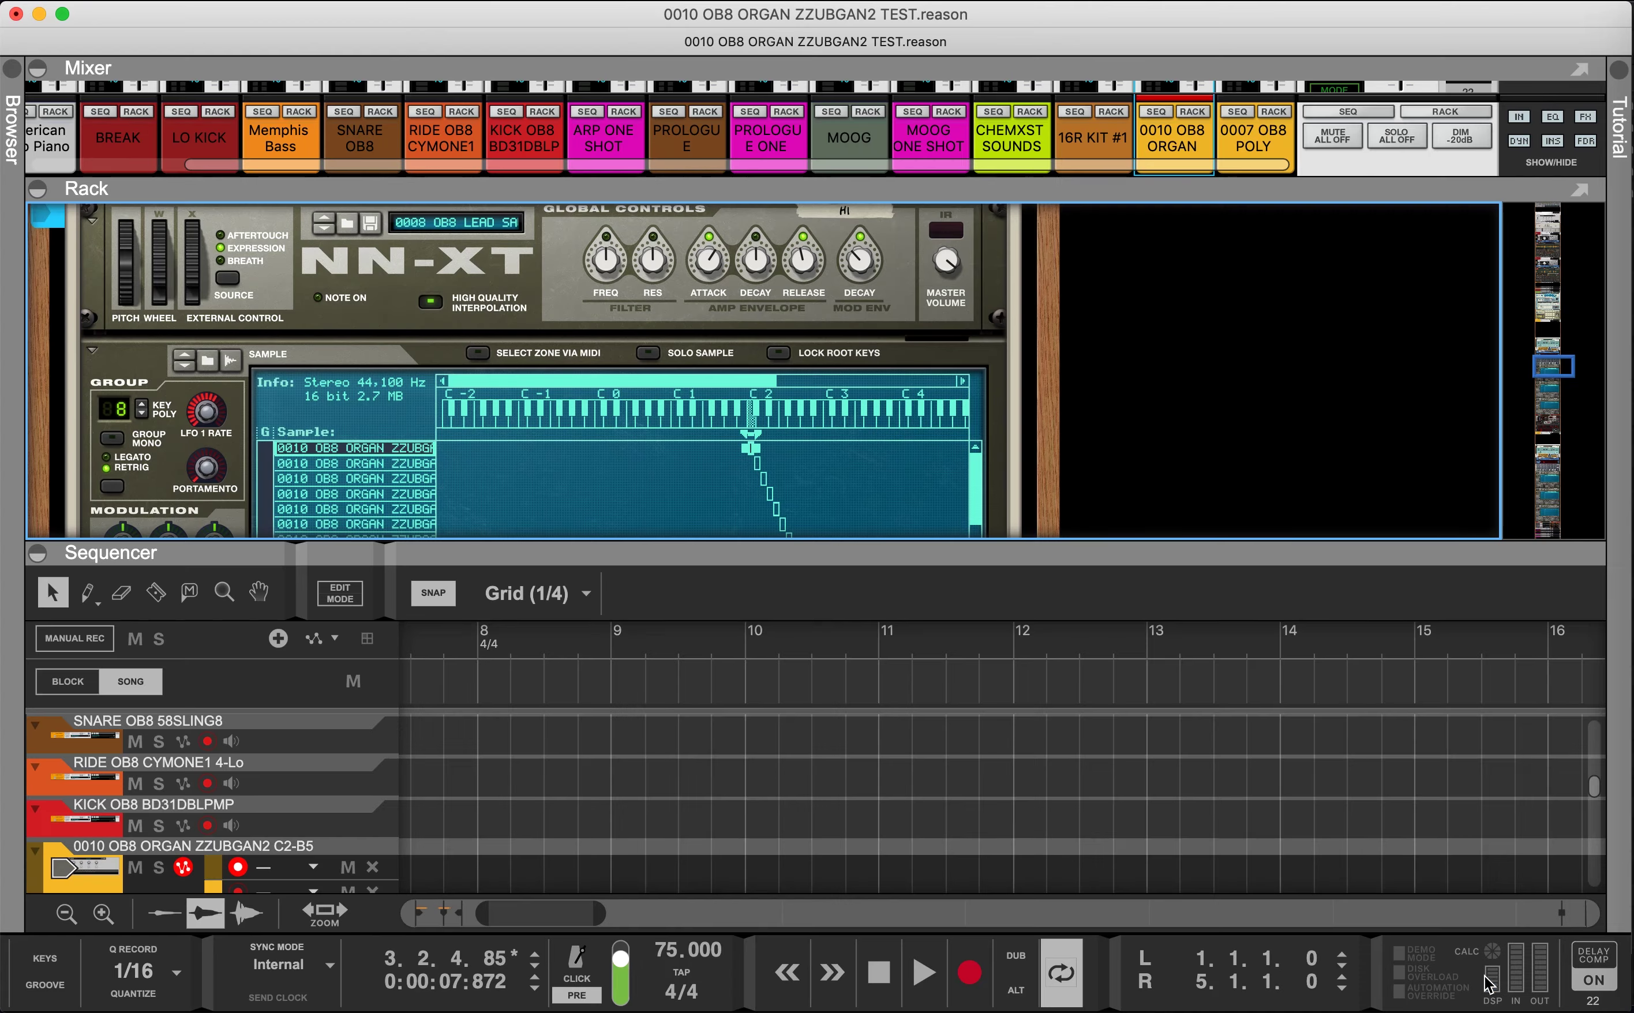
Step: Save the NN-XT patch as '0010 OB8 ORGAN ZZUBGAN2 [Hi]', trimming ' 1.wav' from the pasted name
left_click(363, 227)
left_click(948, 114)
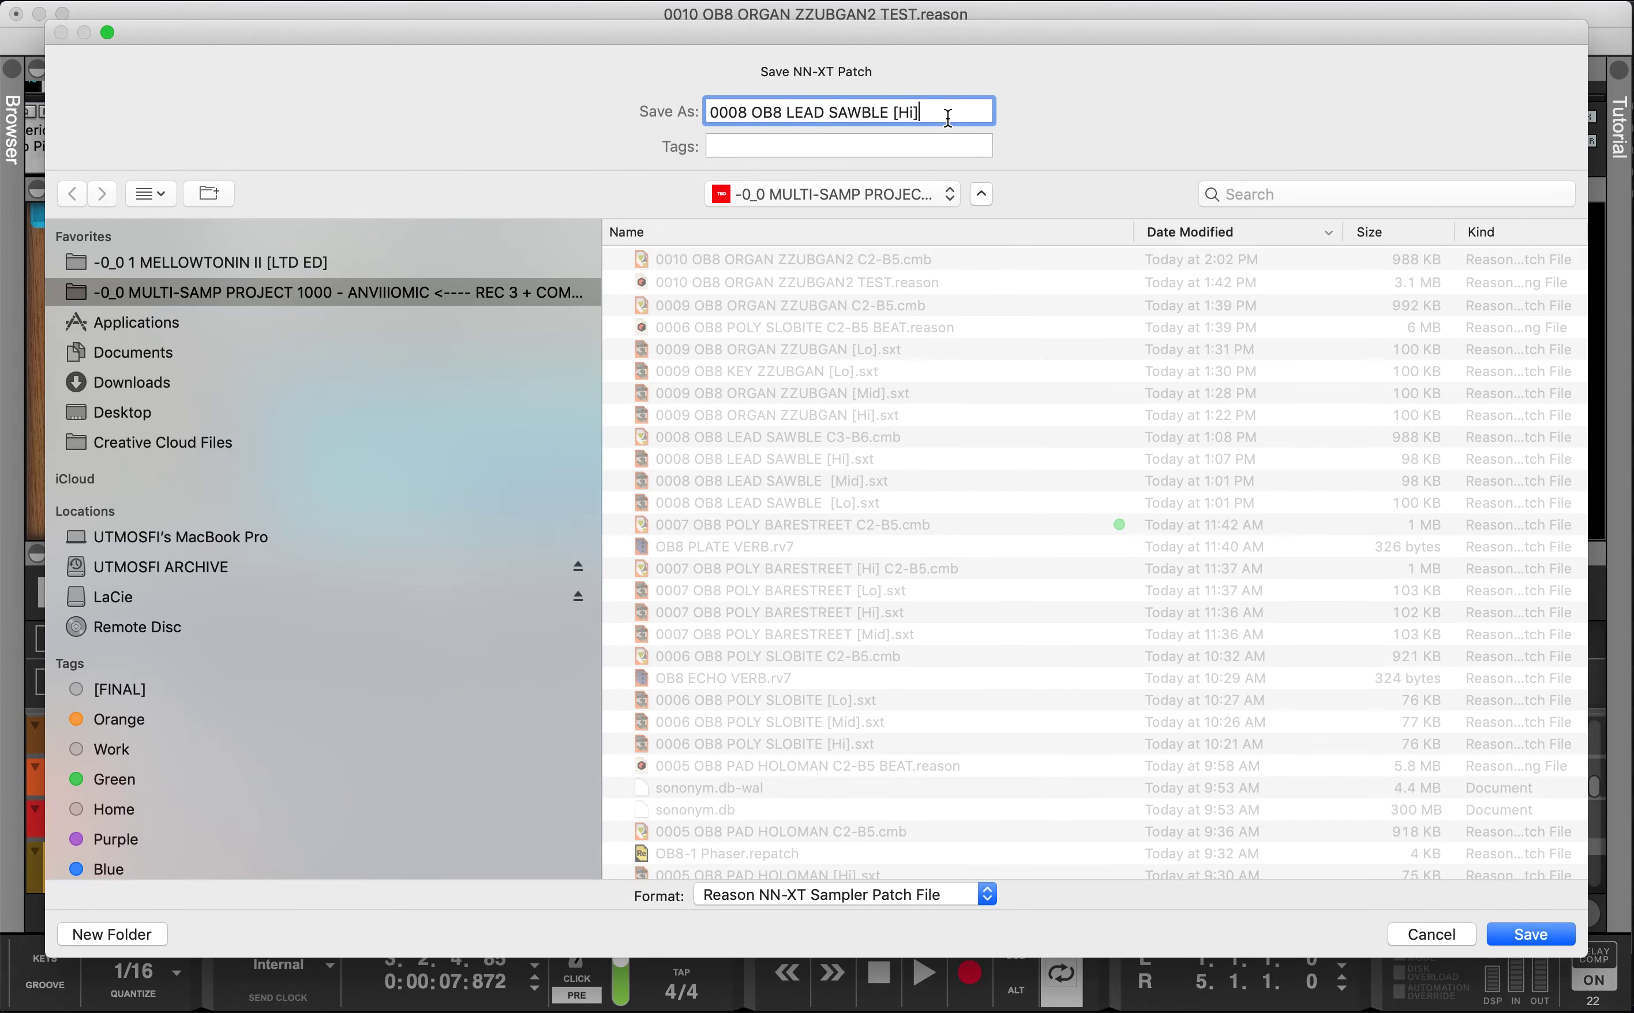
key("cmd+a")
key("cmd+v")
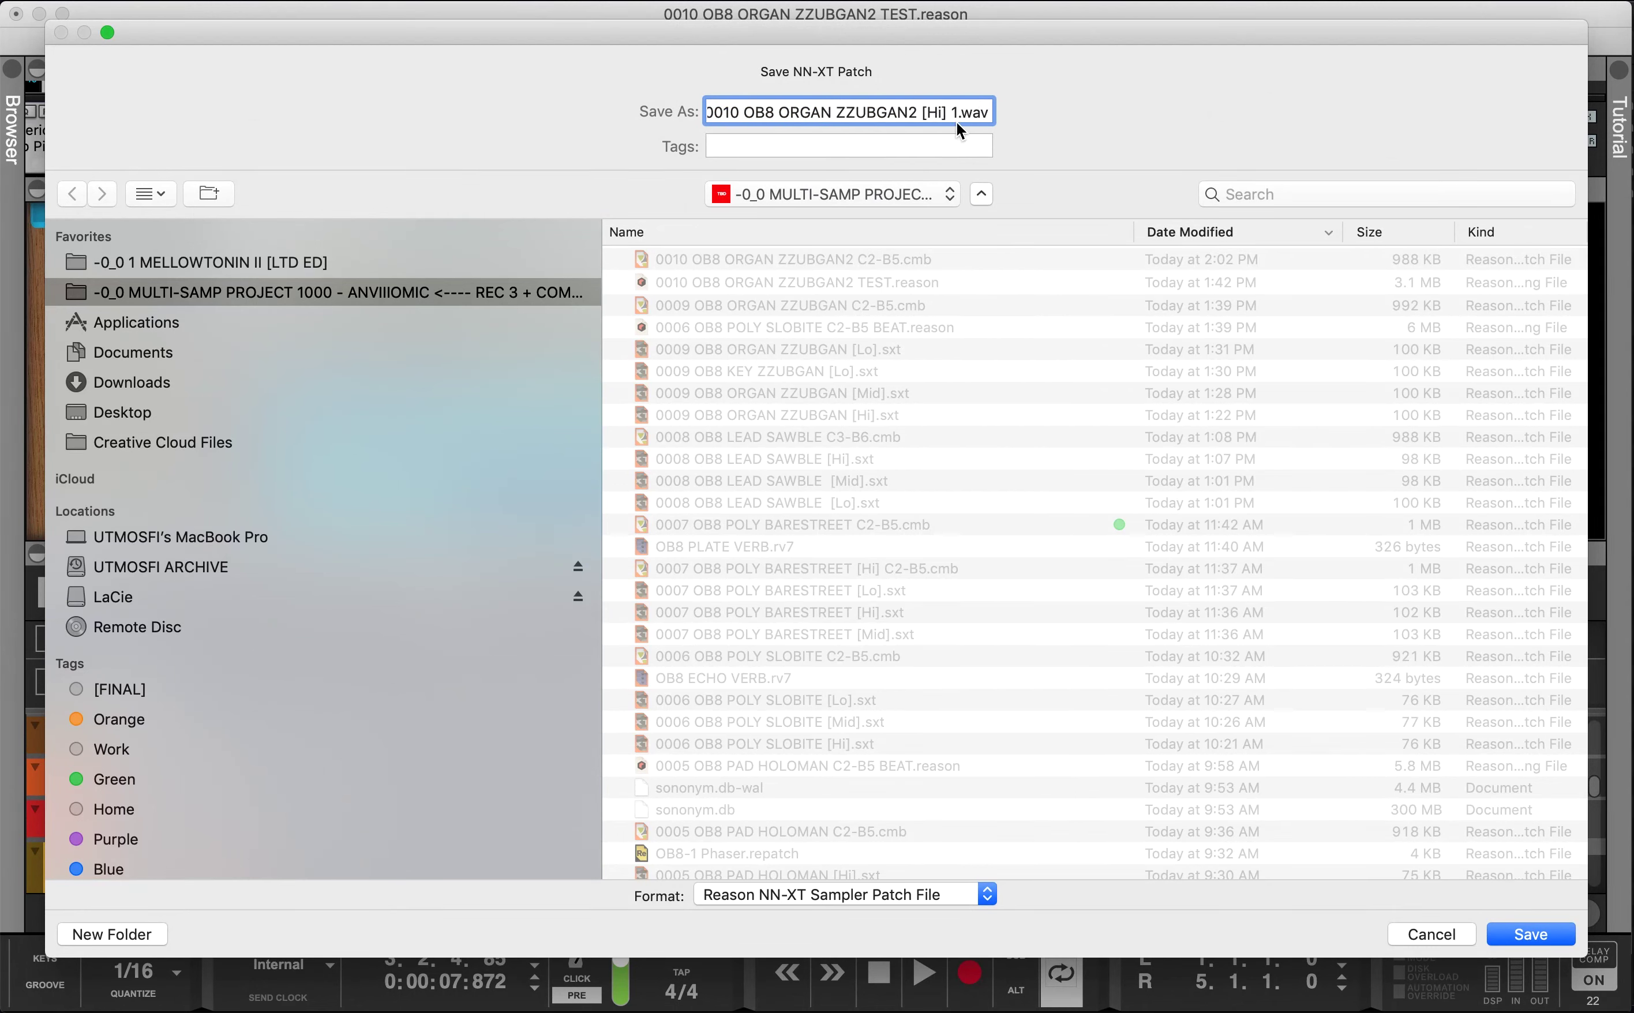
left_click_drag(949, 113, 1335, 63)
key("BackSpace")
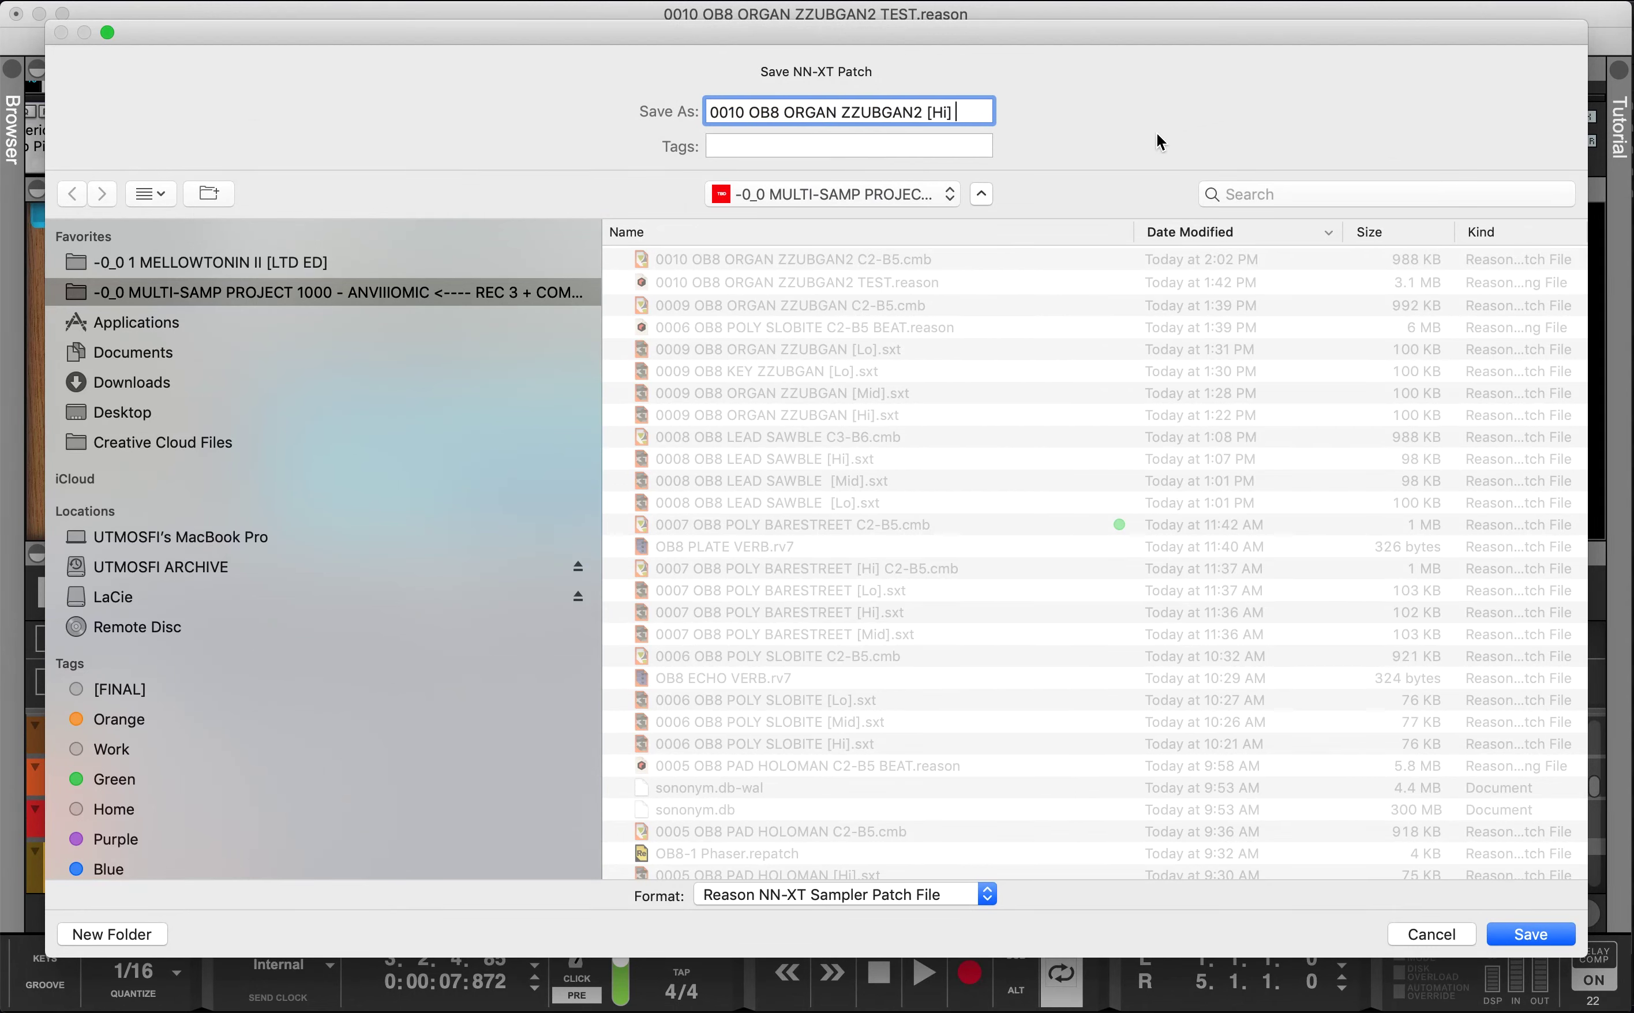
key("BackSpace")
left_click(1541, 932)
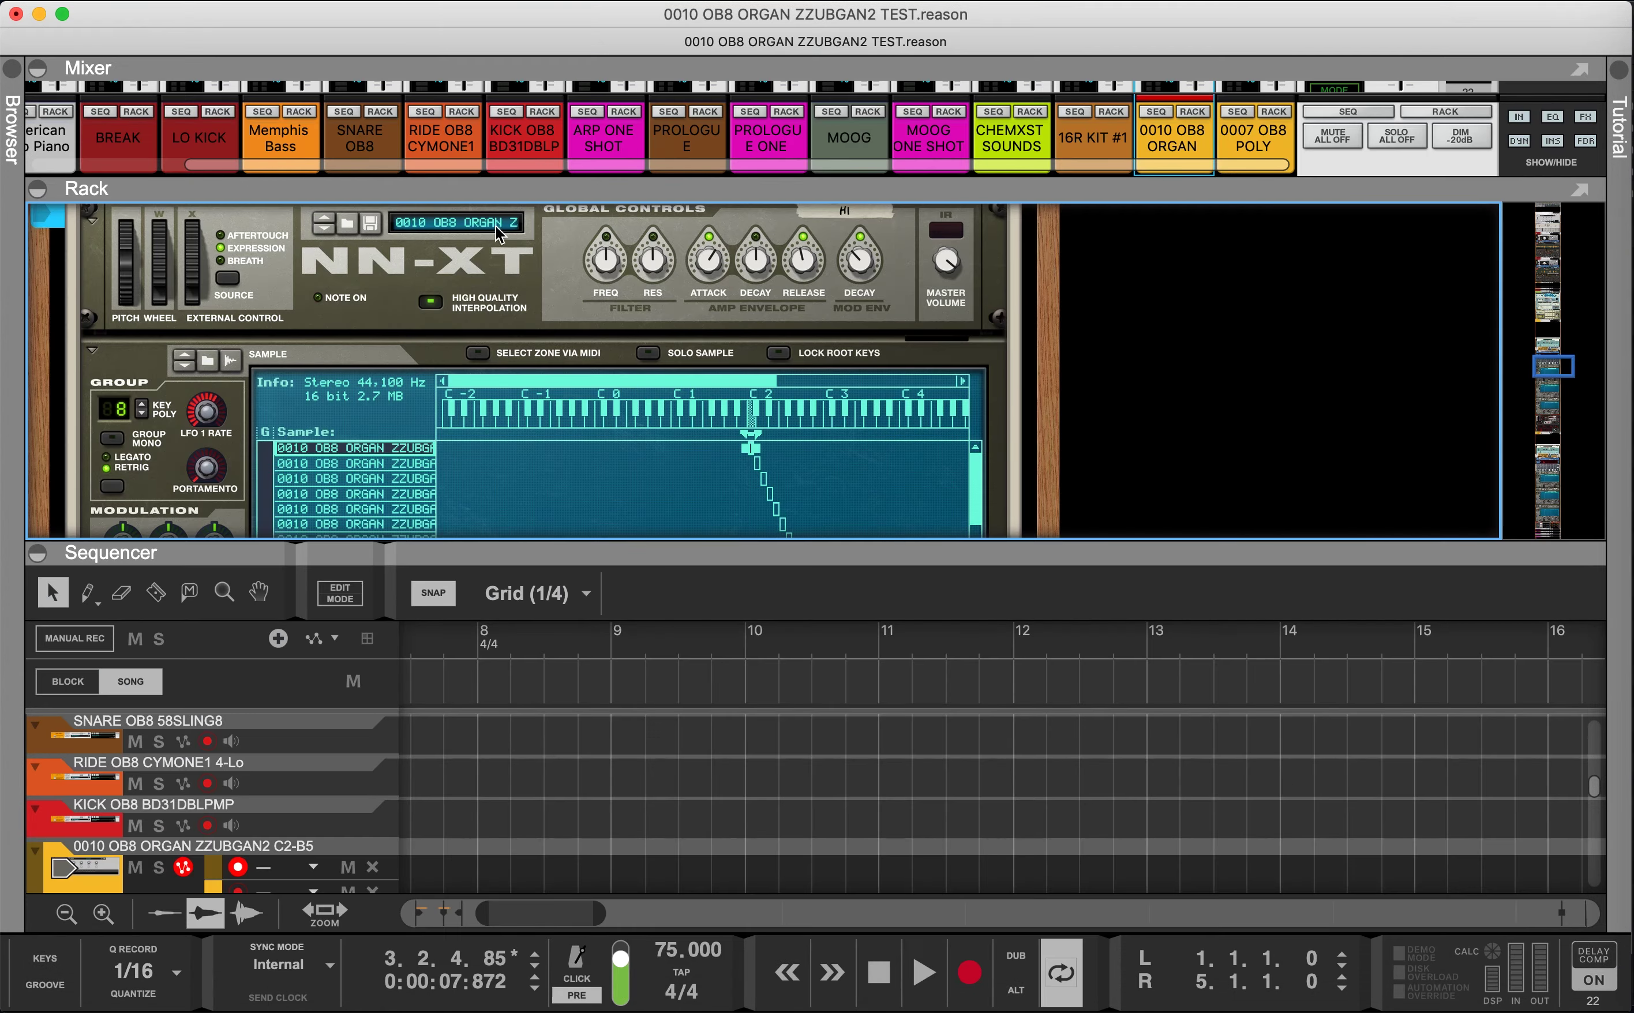
Step: Select the E2 zone and raise its low velocity from 2 up to 80
scroll(520, 312, "down", 6)
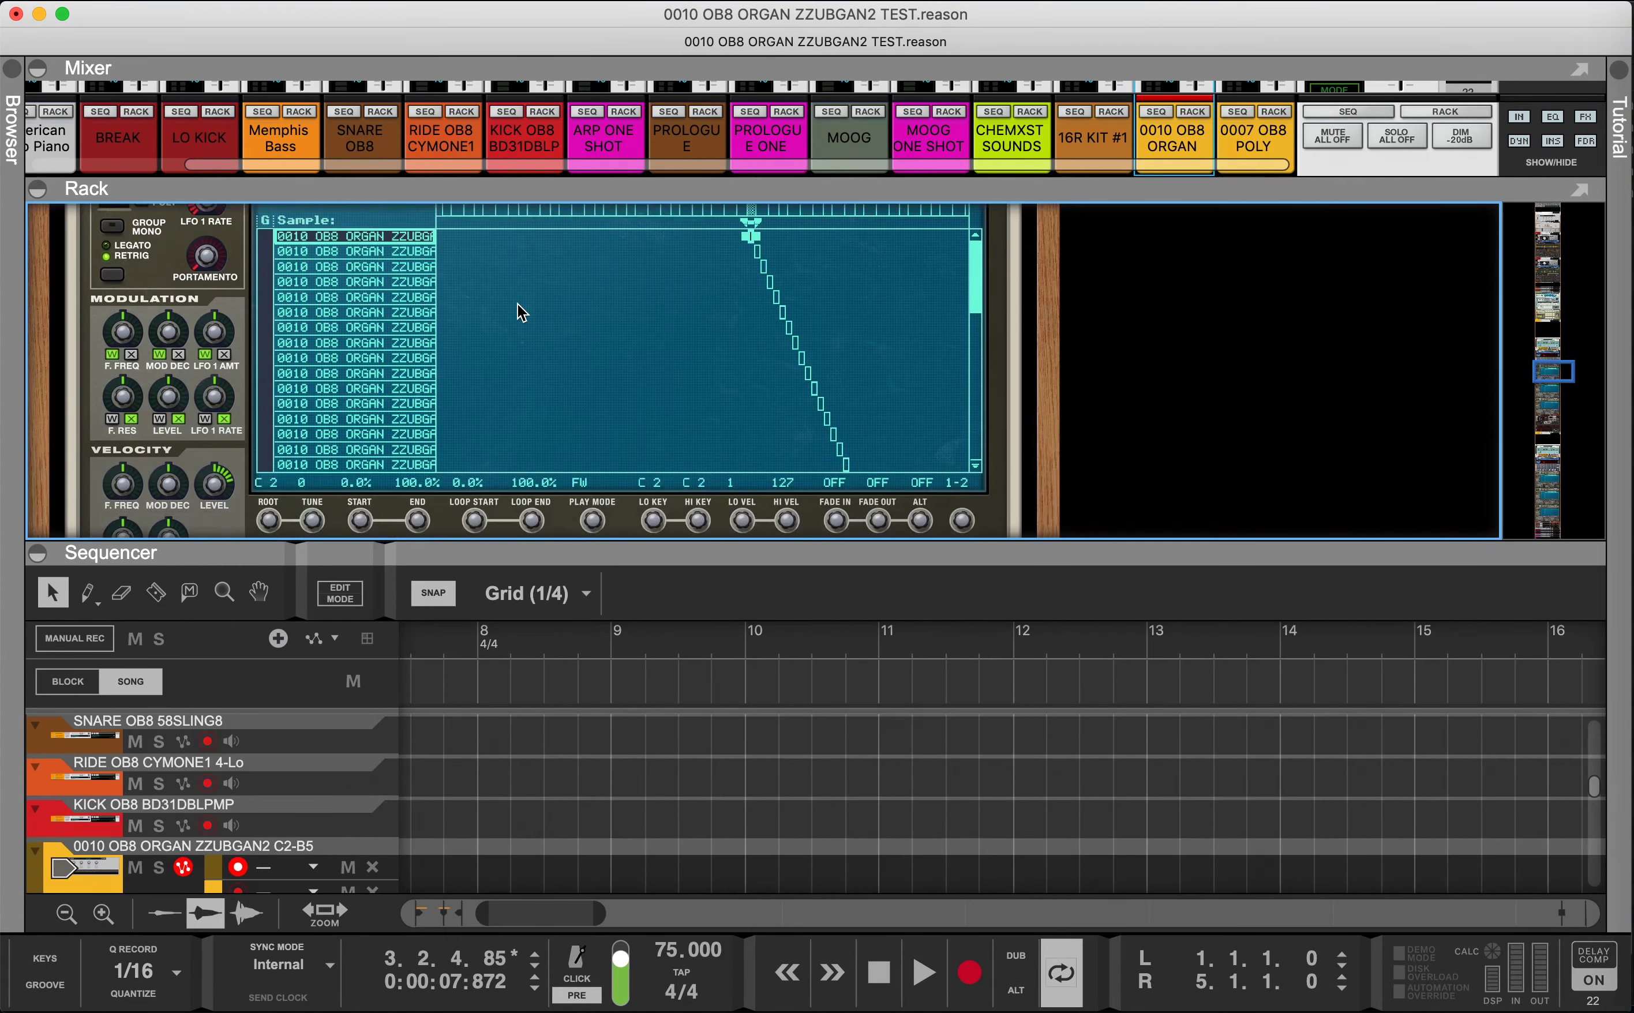
left_click(411, 297)
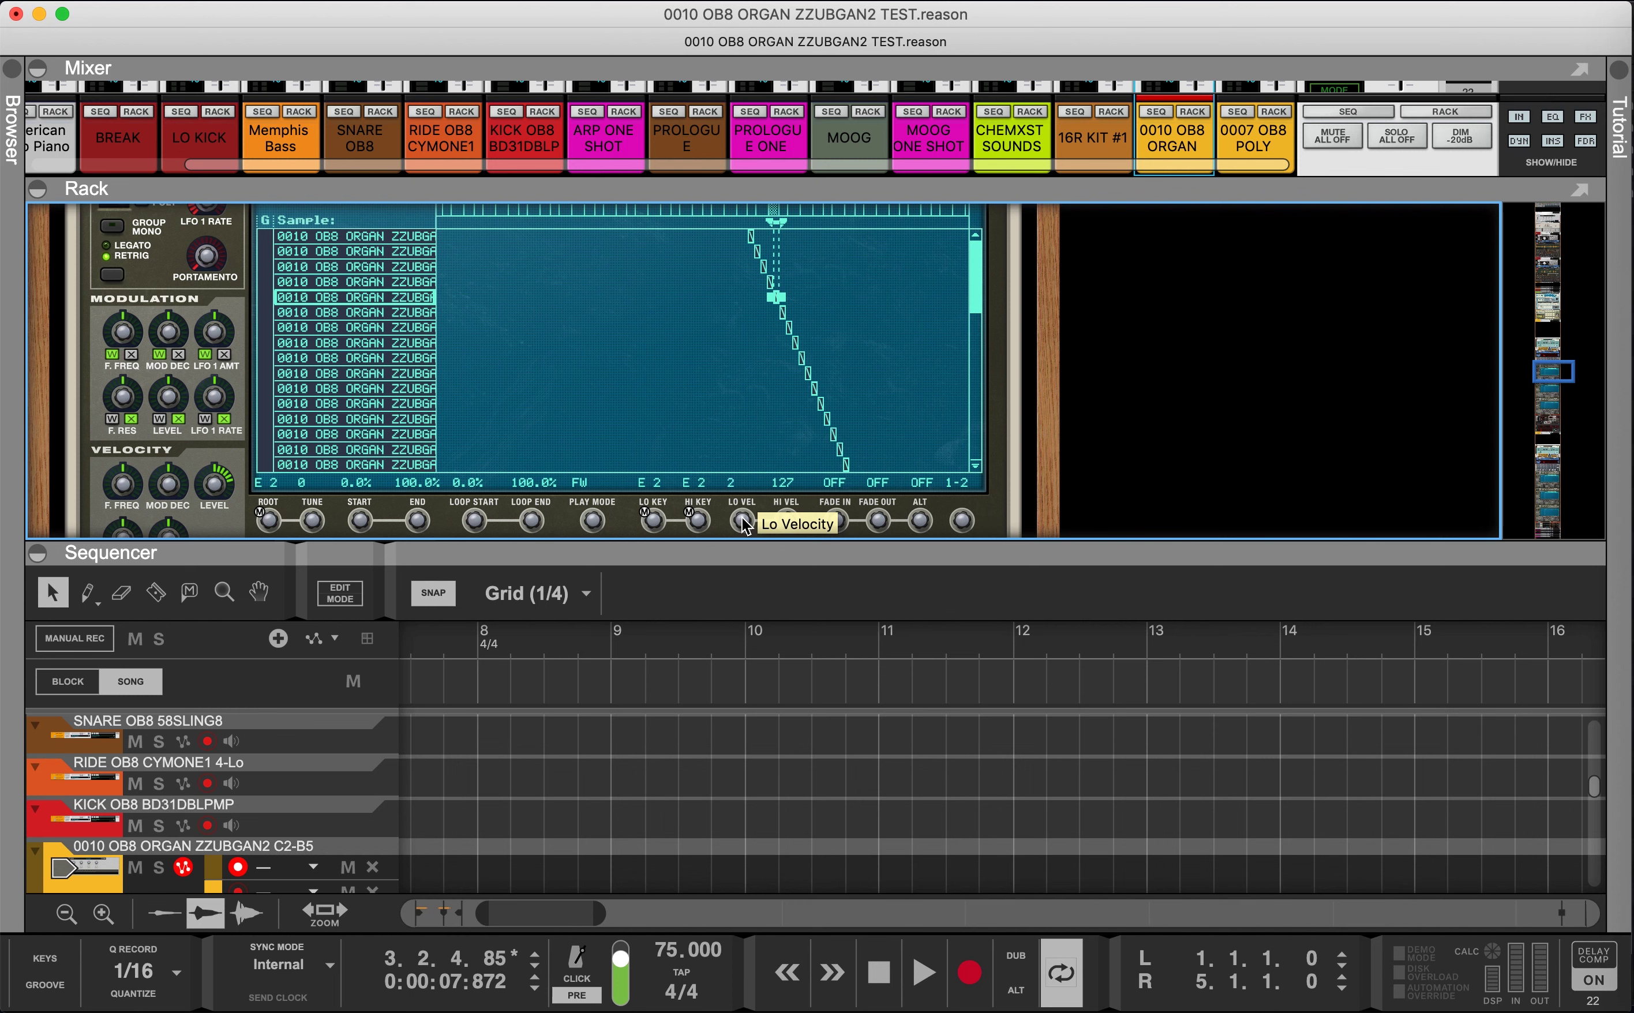
left_click_drag(744, 527, 748, 445)
left_click_drag(748, 536, 753, 399)
left_click_drag(740, 529, 738, 499)
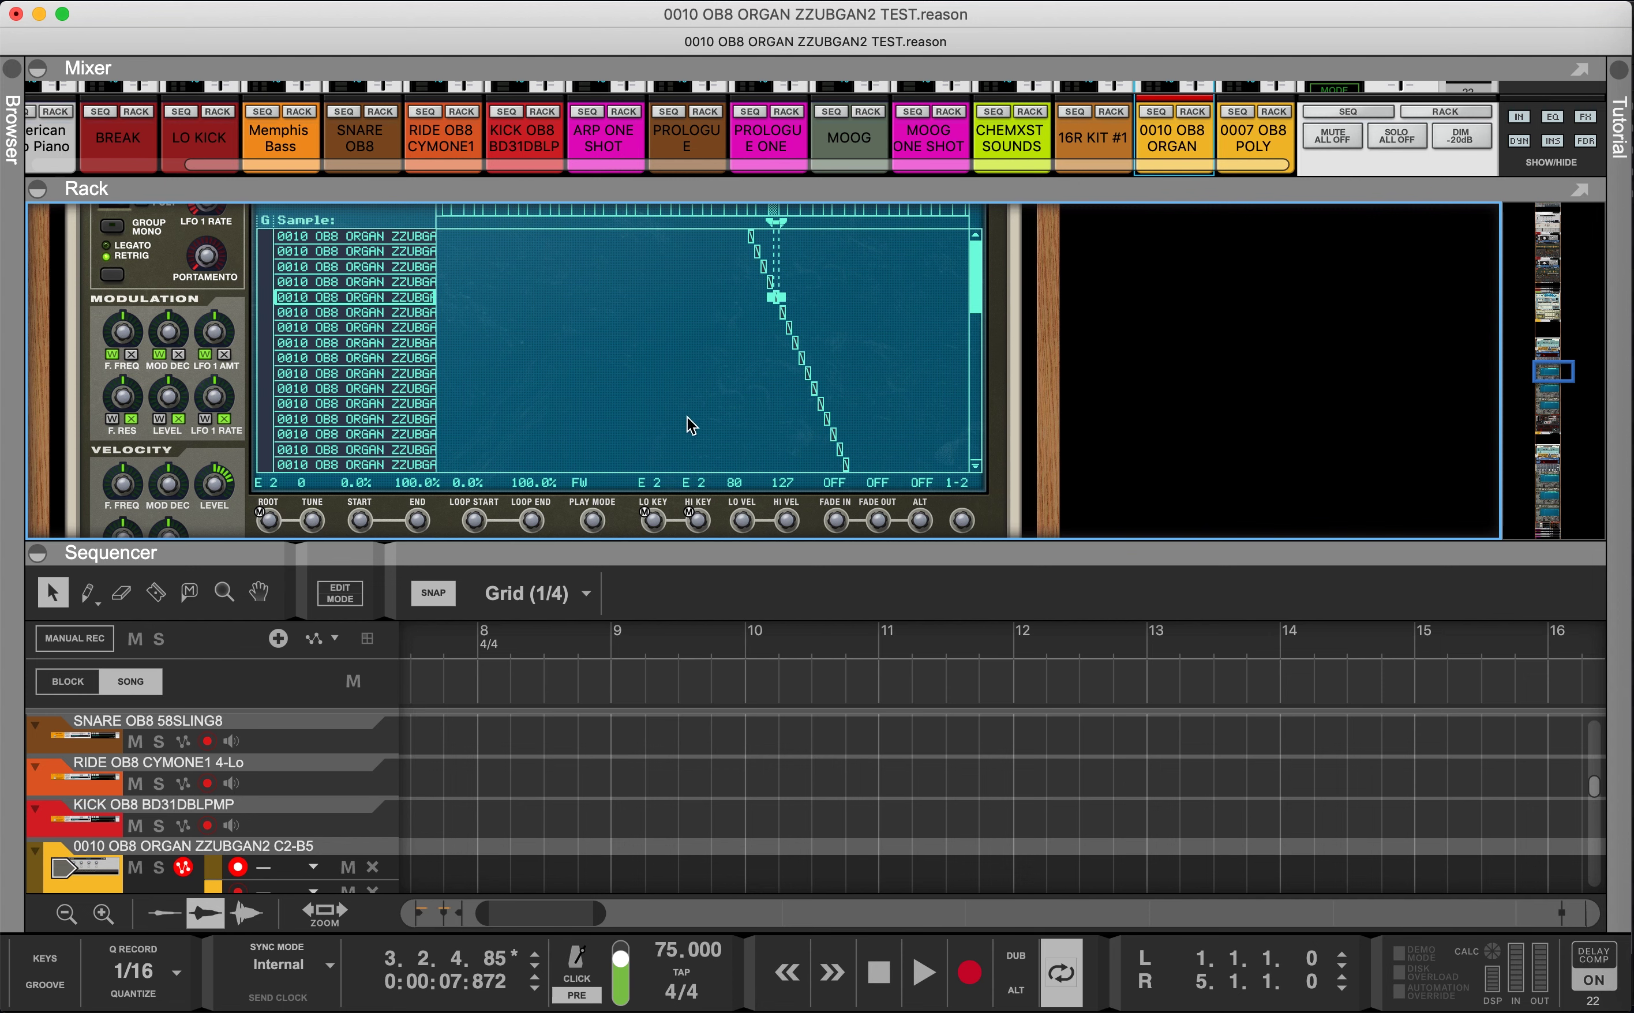
Step: Re-save the patch over the existing '0010 OB8 ORGAN ZZUBGAN2 [Hi]' file, confirming Replace
scroll(738, 483, "down", 2)
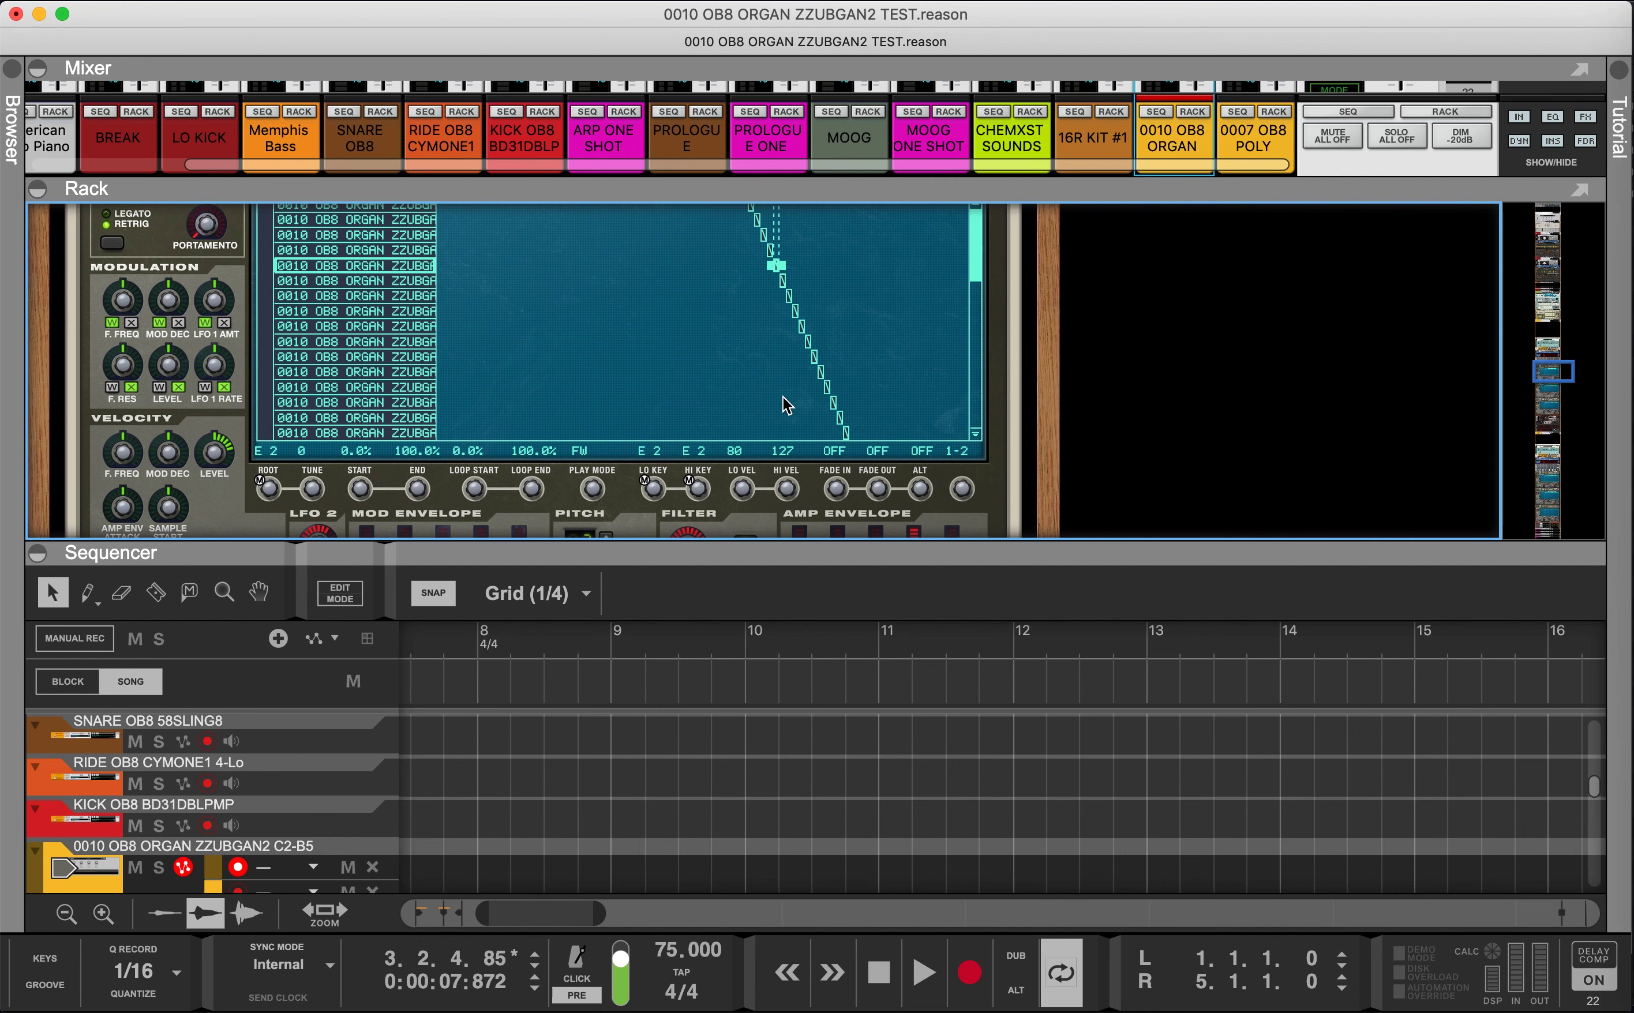
scroll(776, 425, "up", 3)
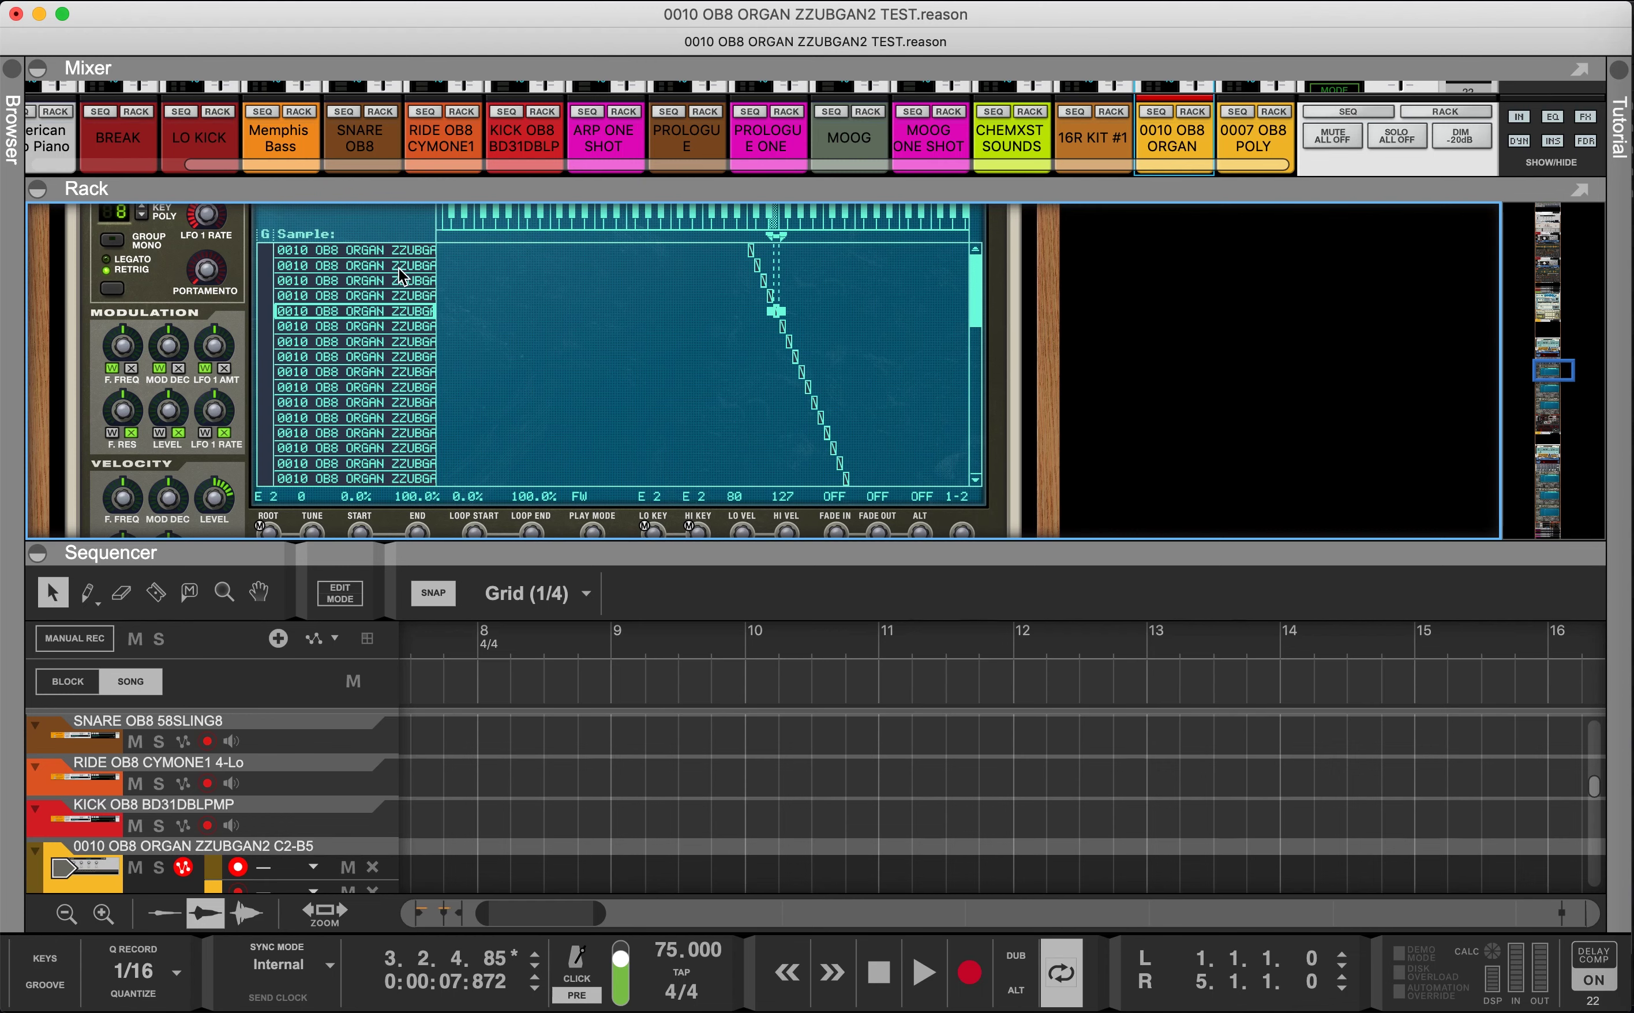
scroll(746, 414, "down", 3)
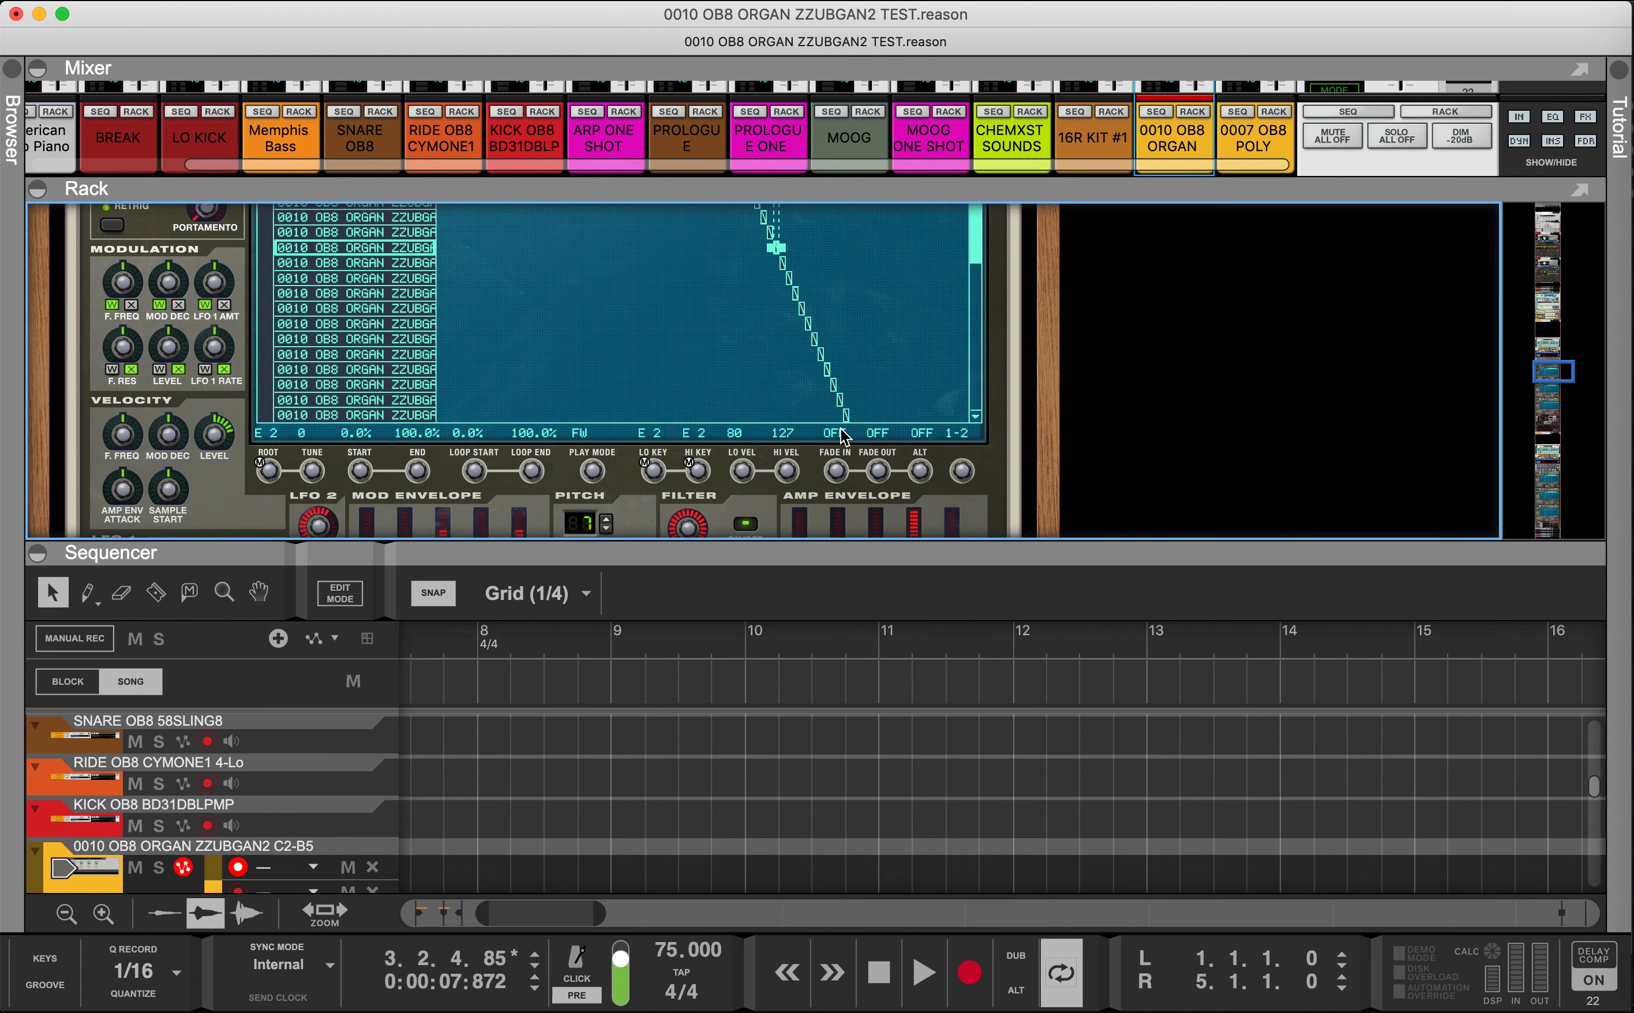
scroll(648, 378, "up", 2)
scroll(647, 378, "down", 6)
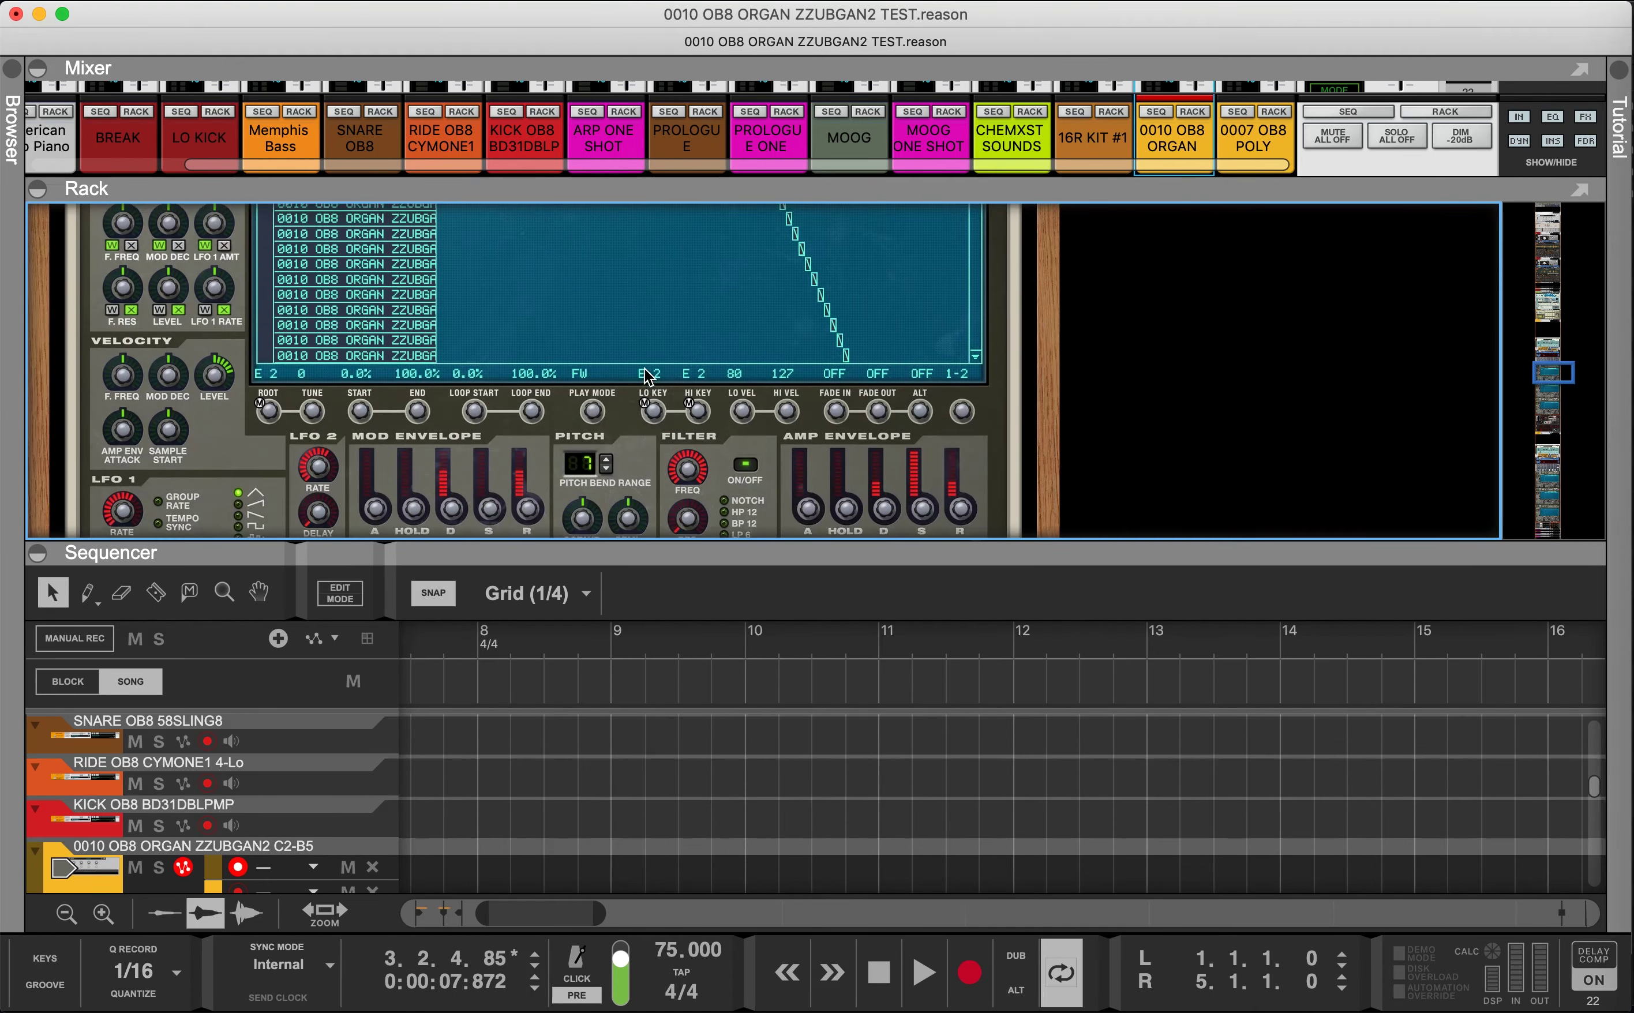
scroll(645, 373, "up", 5)
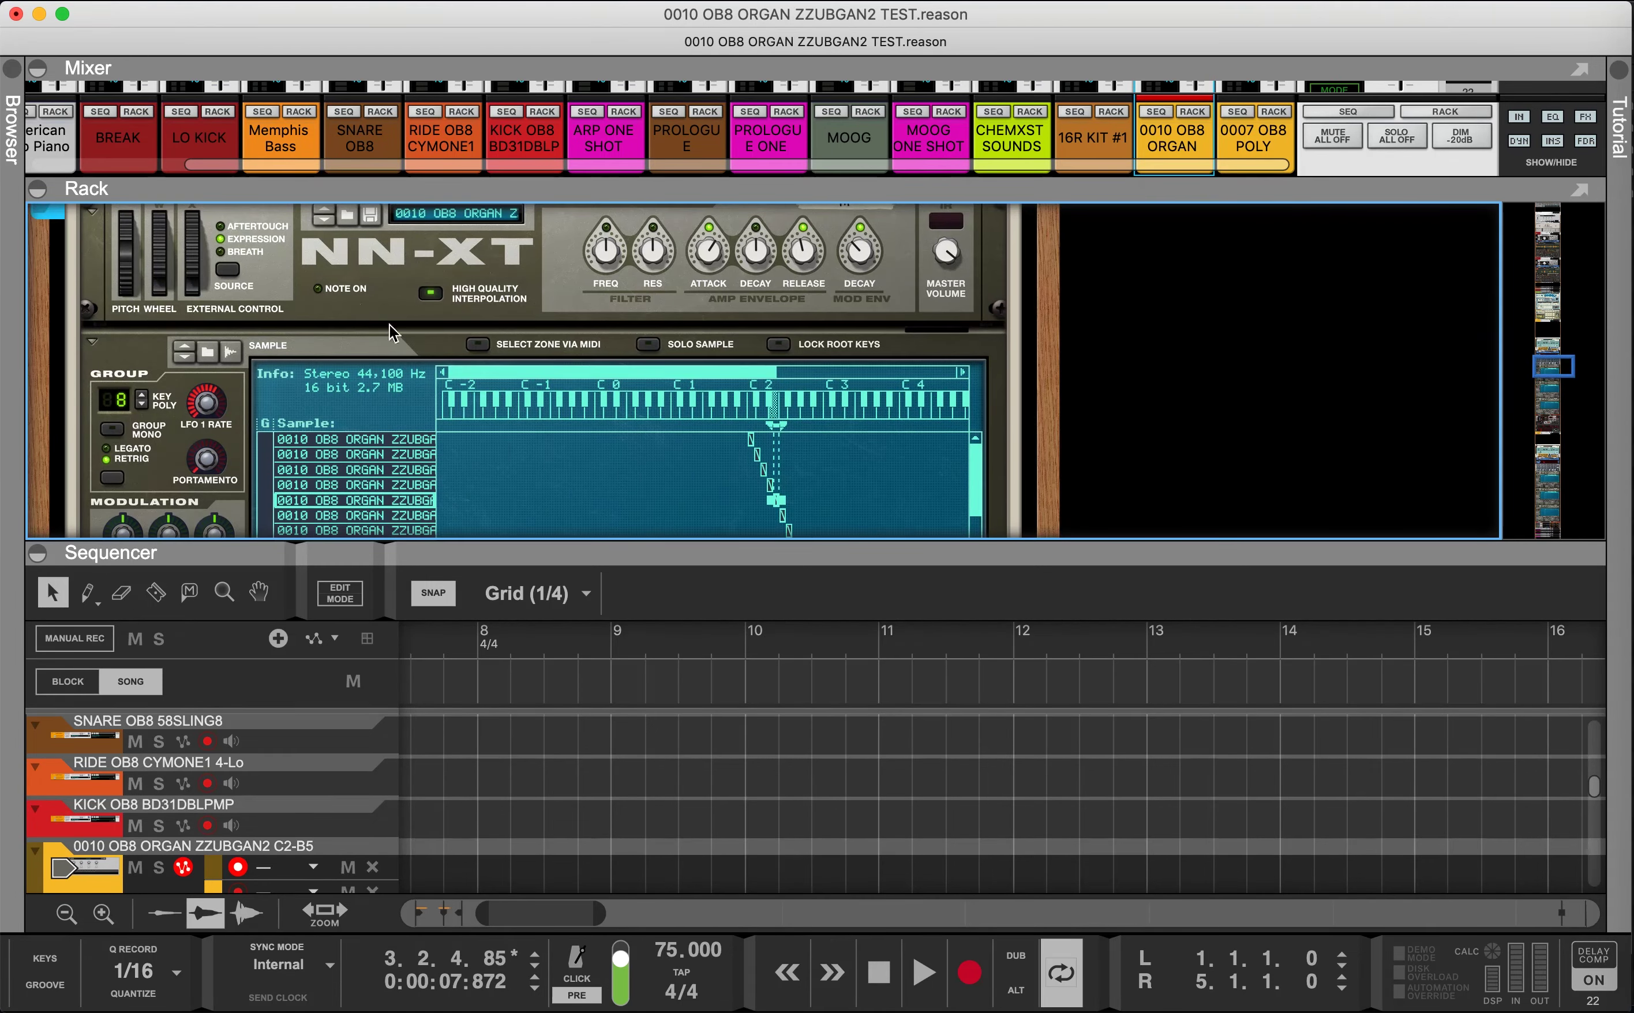
left_click(370, 215)
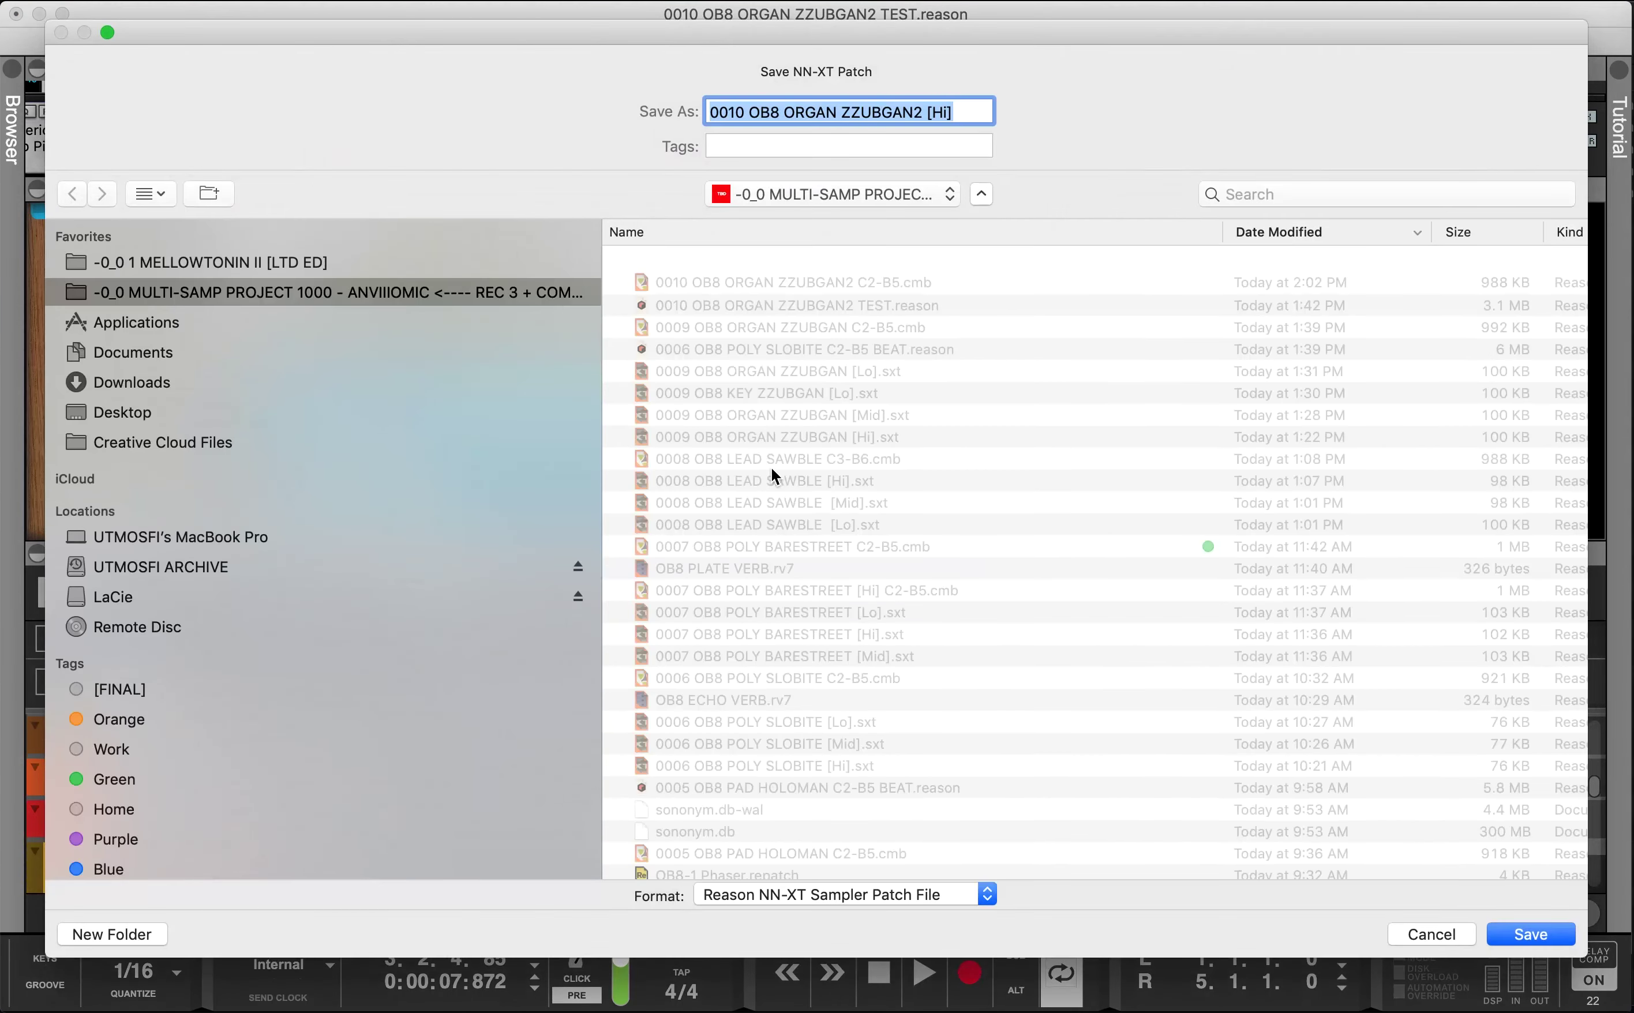
left_click(1529, 934)
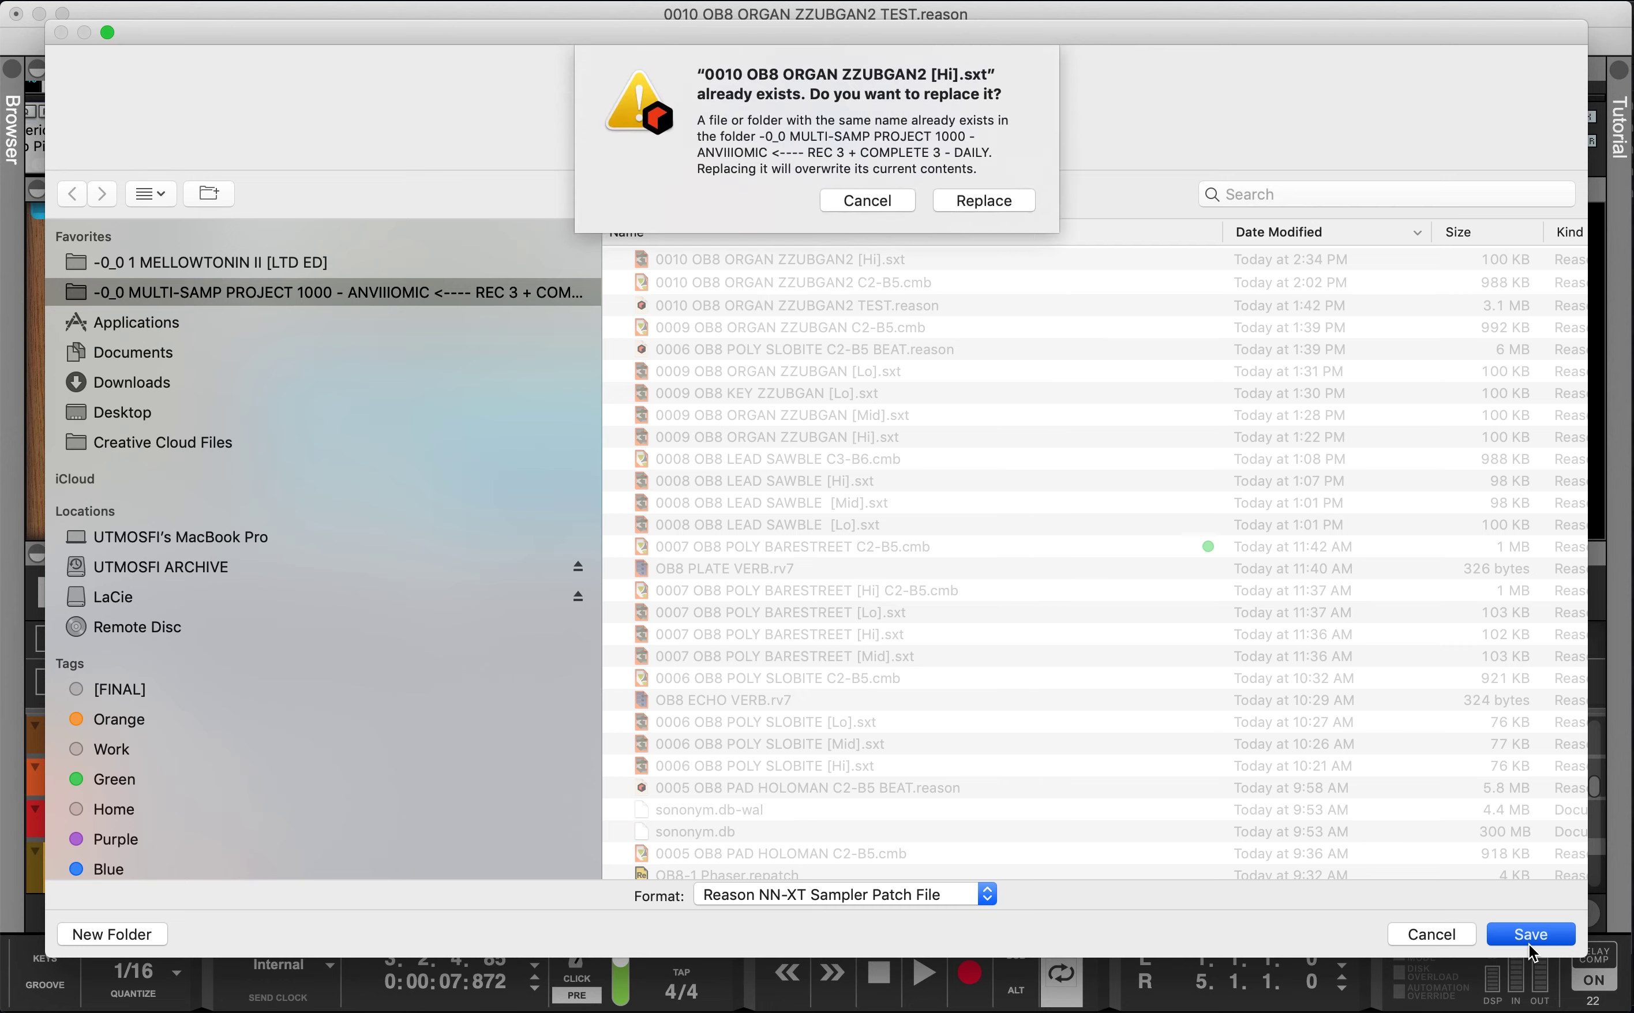
left_click(983, 204)
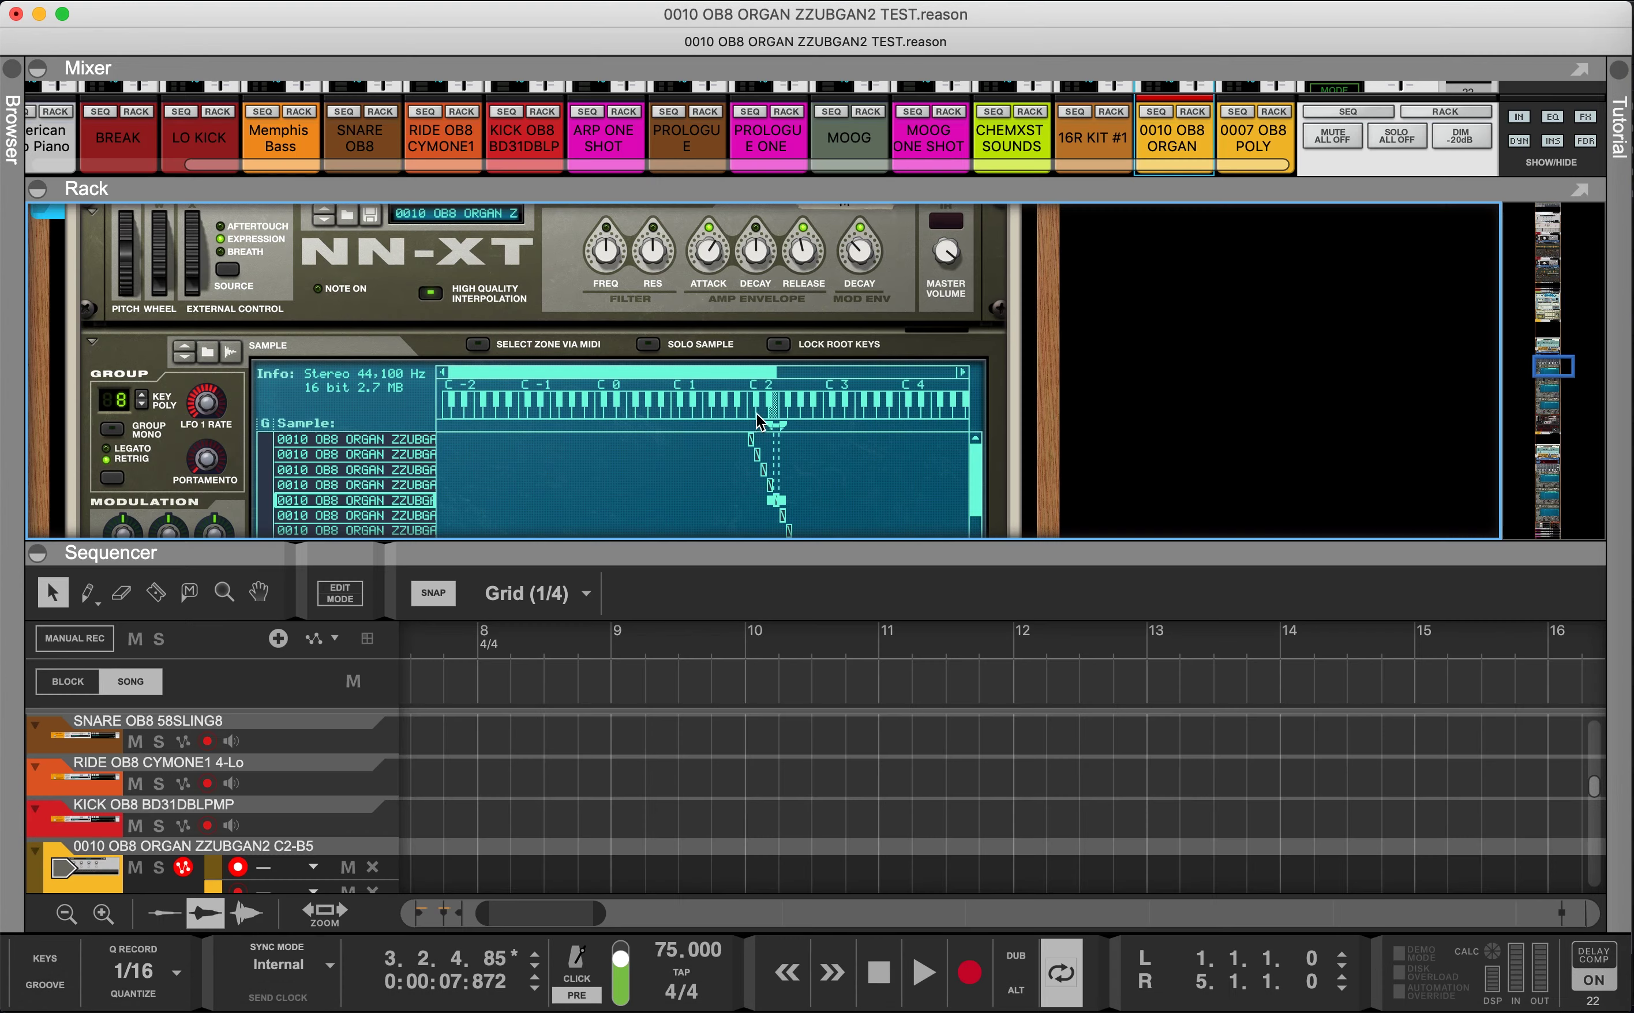
scroll(421, 310, "down", 10)
Step: Scroll the rack through the devices to reach the empty Mid NN-XT sampler
scroll(367, 341, "up", 10)
scroll(367, 337, "down", 2)
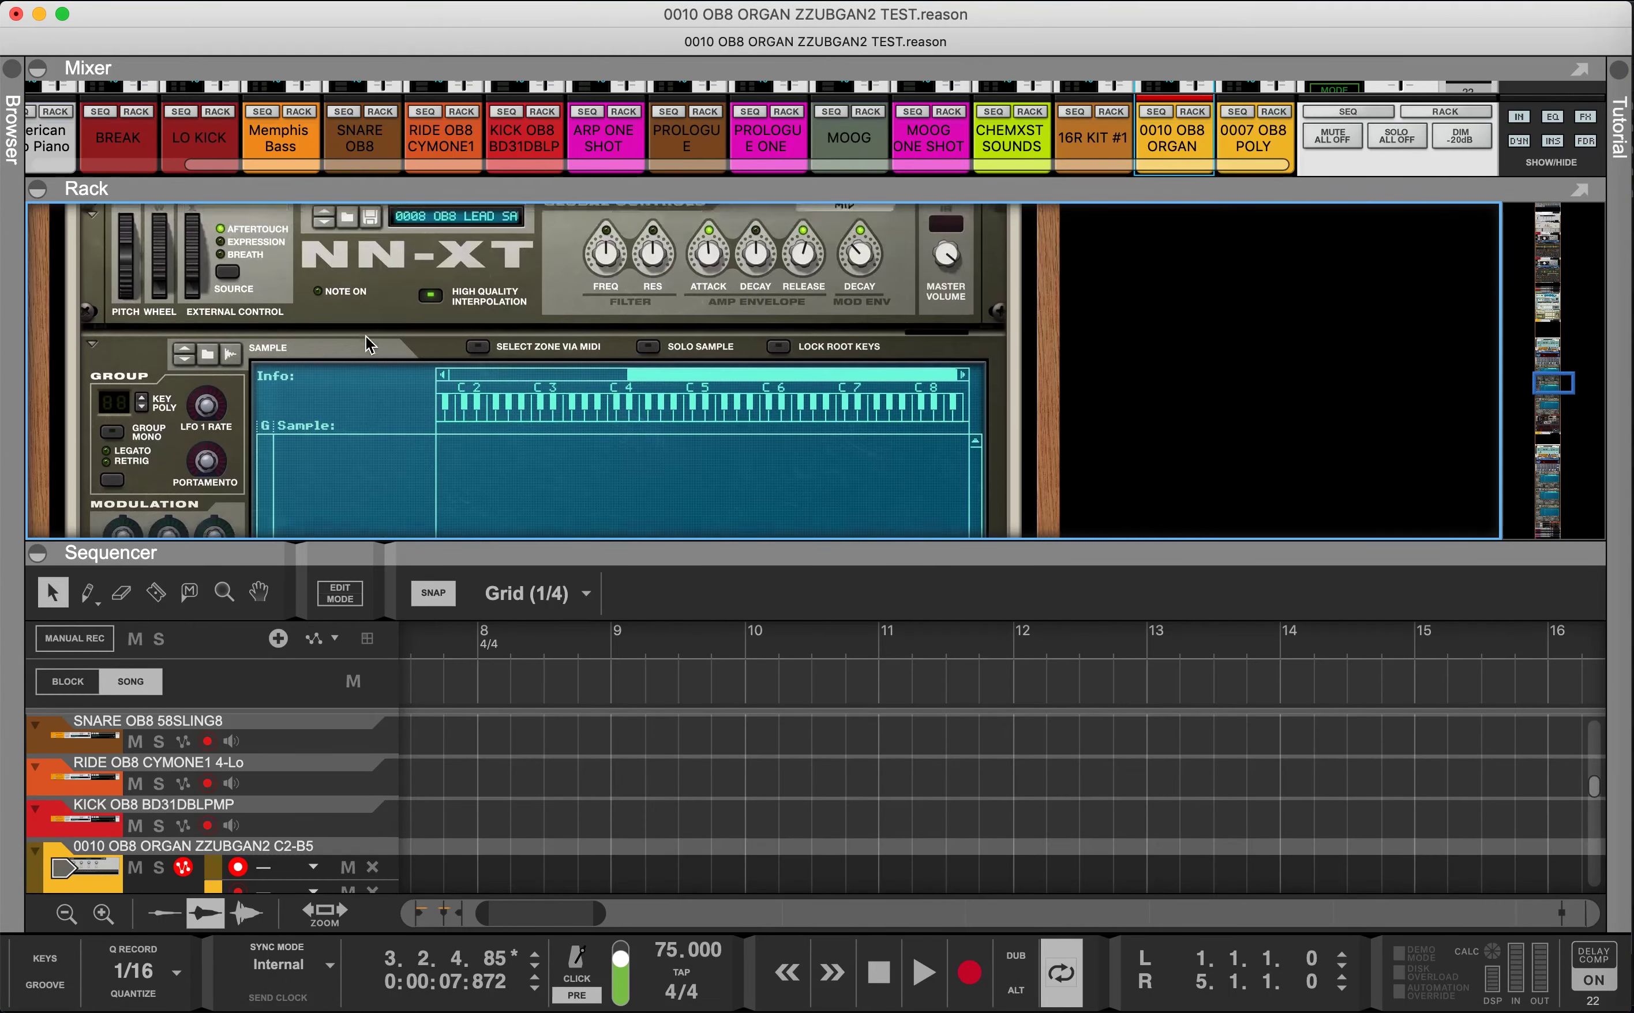
scroll(366, 337, "up", 1)
scroll(524, 384, "down", 5)
scroll(526, 403, "up", 8)
scroll(526, 403, "up", 10)
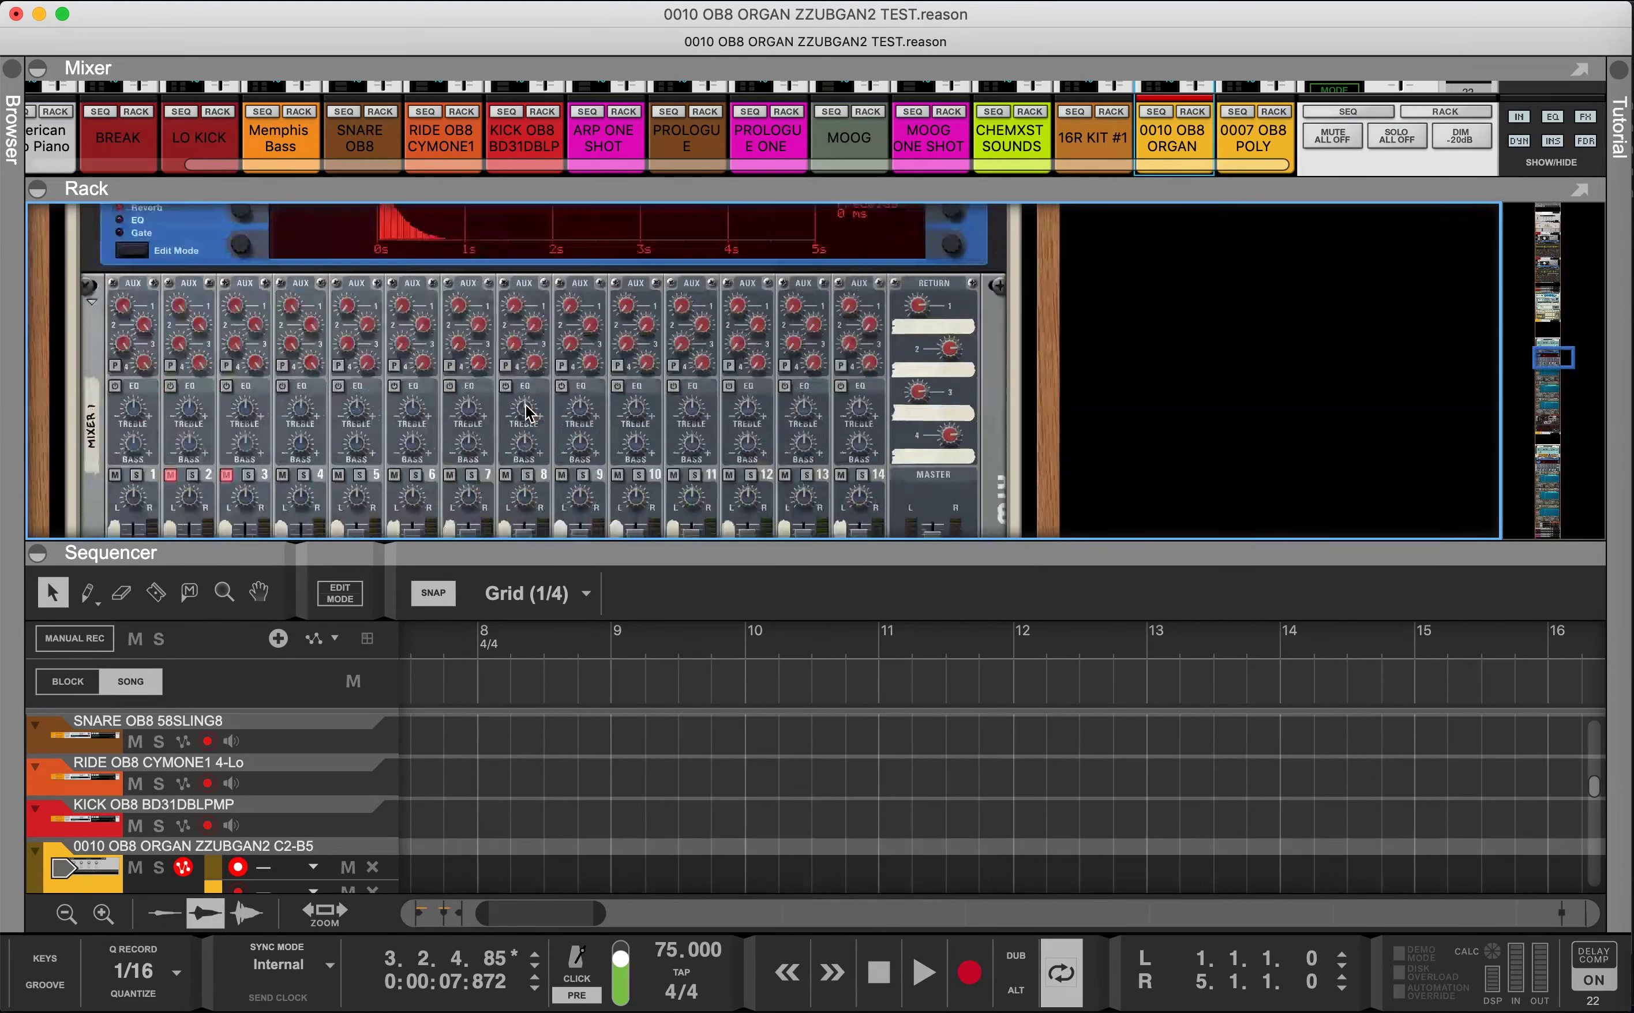
scroll(528, 406, "up", 5)
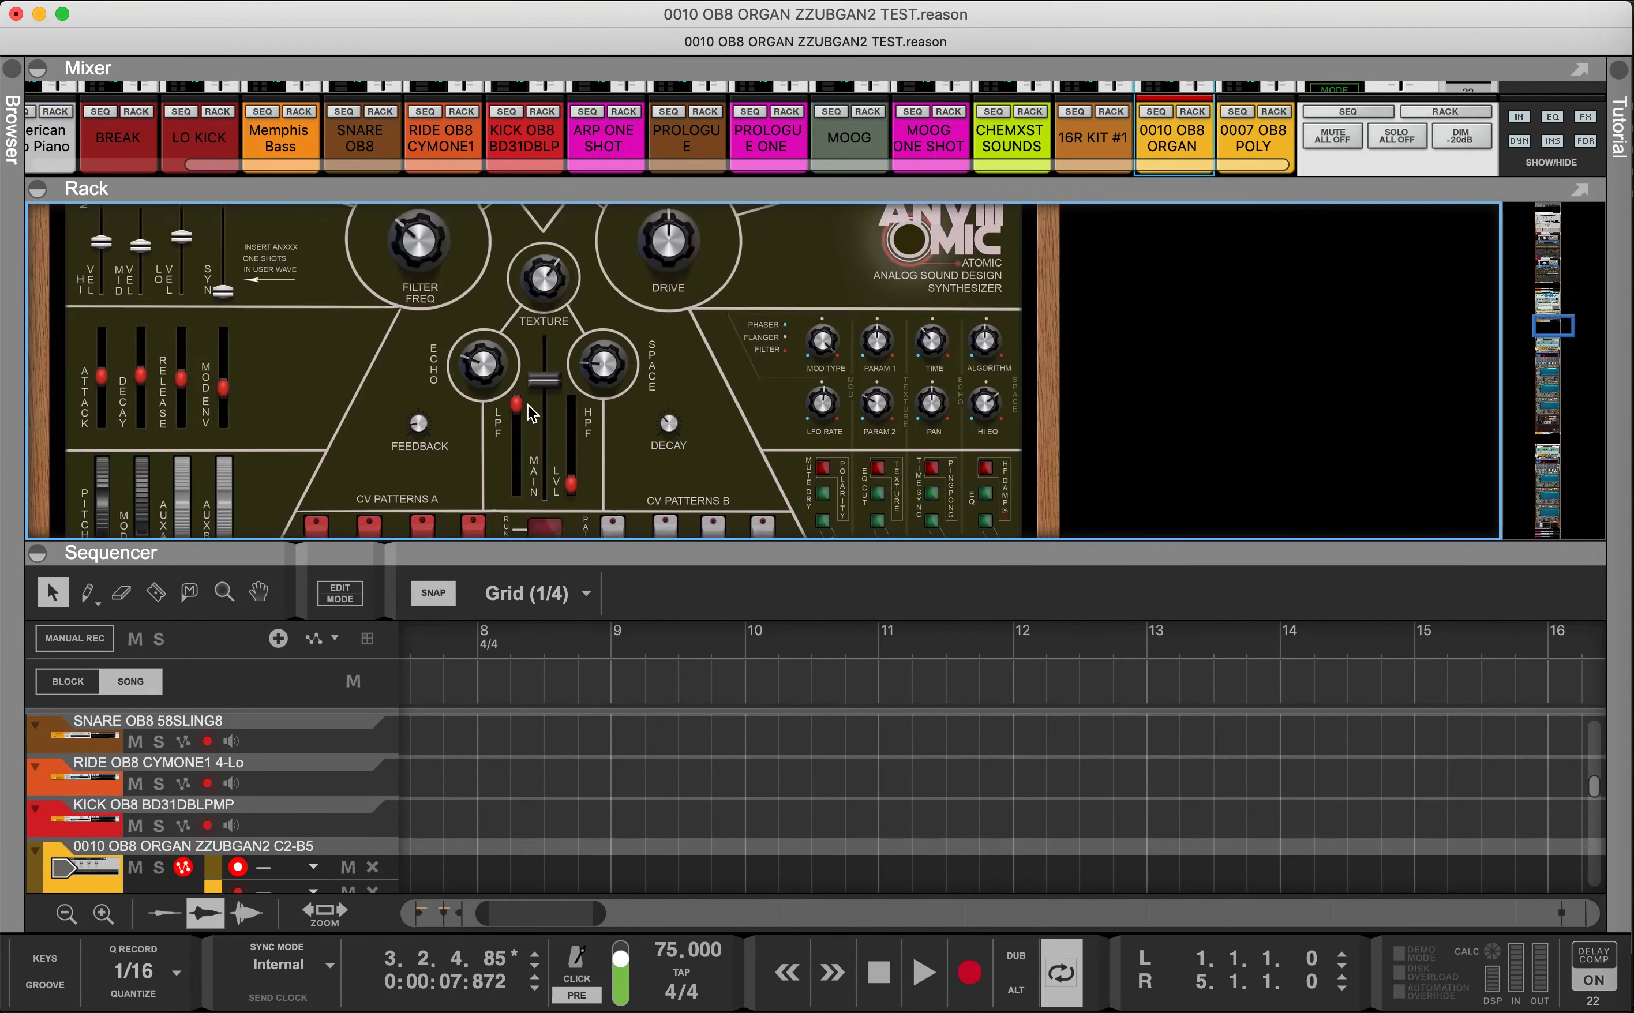
scroll(528, 406, "down", 10)
scroll(529, 407, "down", 12)
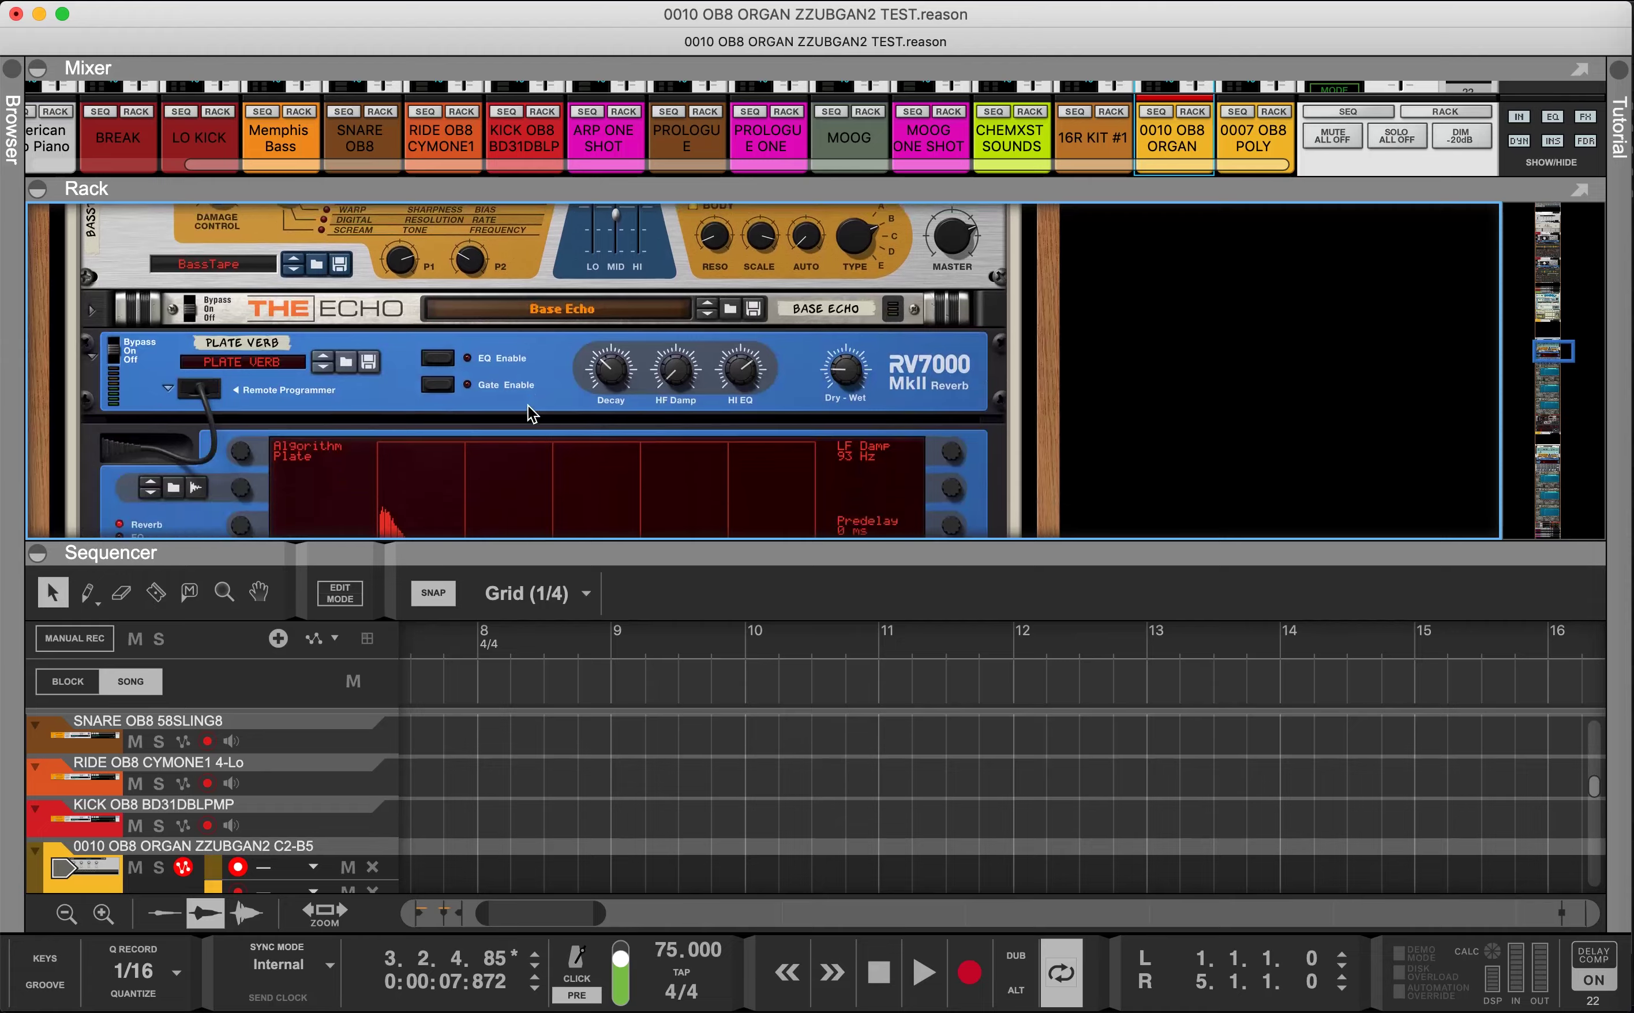
scroll(530, 415, "down", 10)
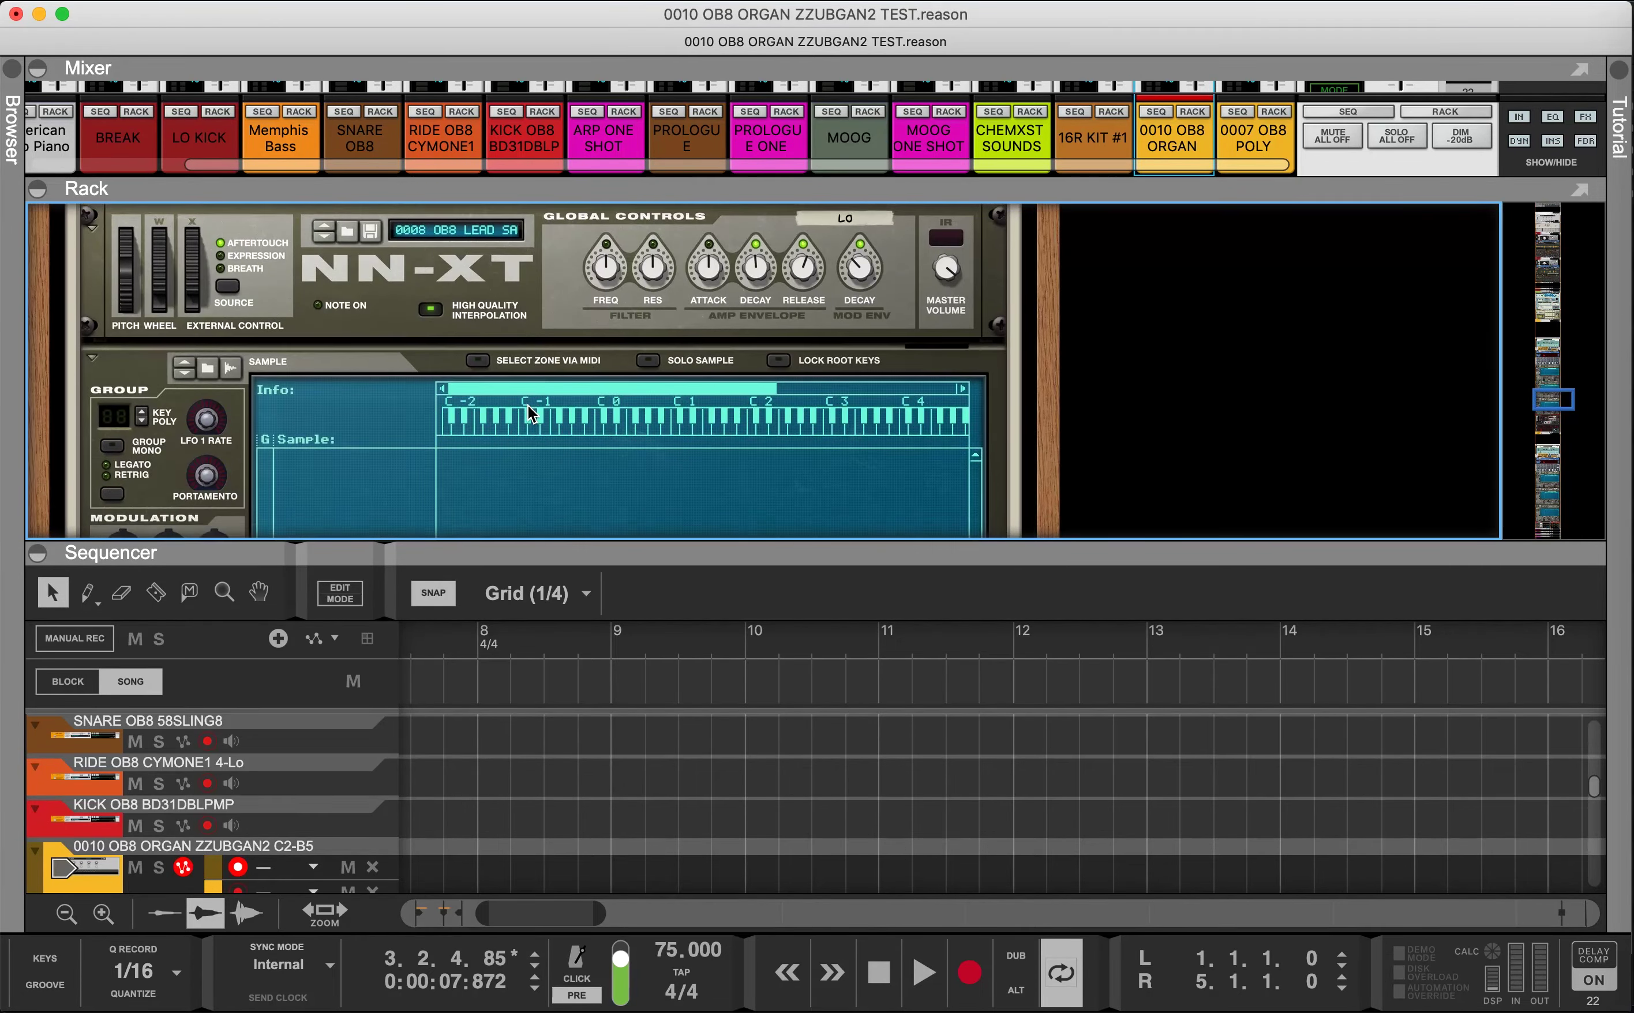
scroll(528, 406, "up", 5)
scroll(527, 409, "up", 1)
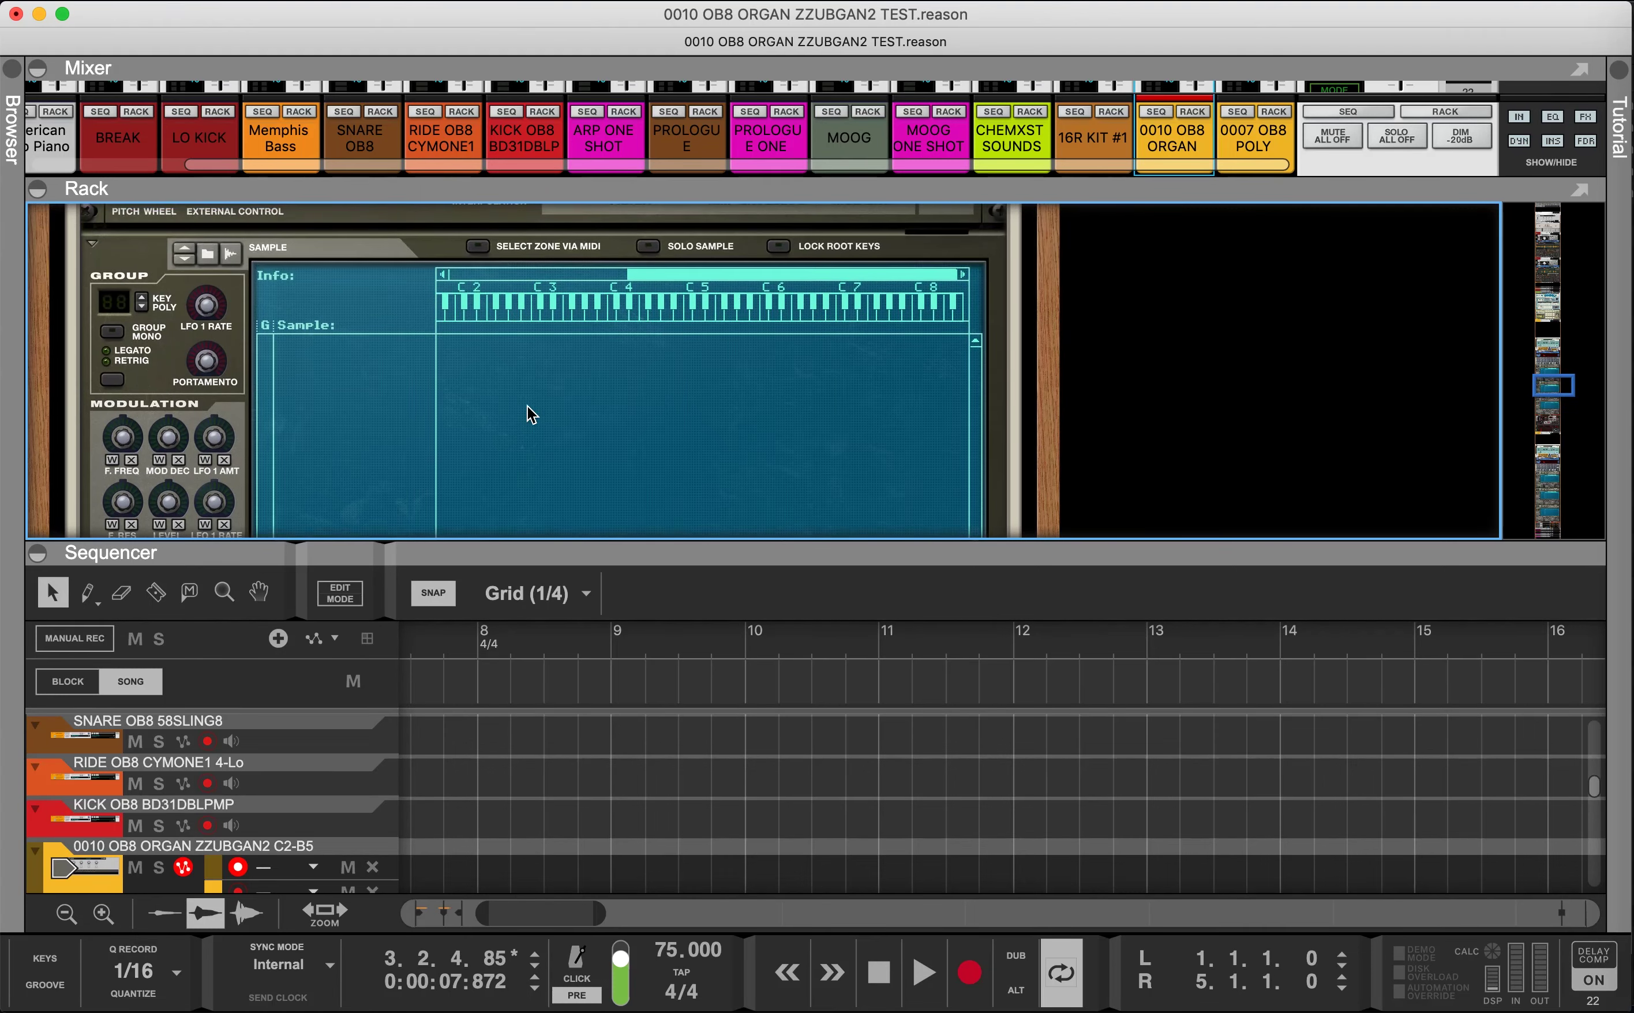
scroll(530, 403, "up", 3)
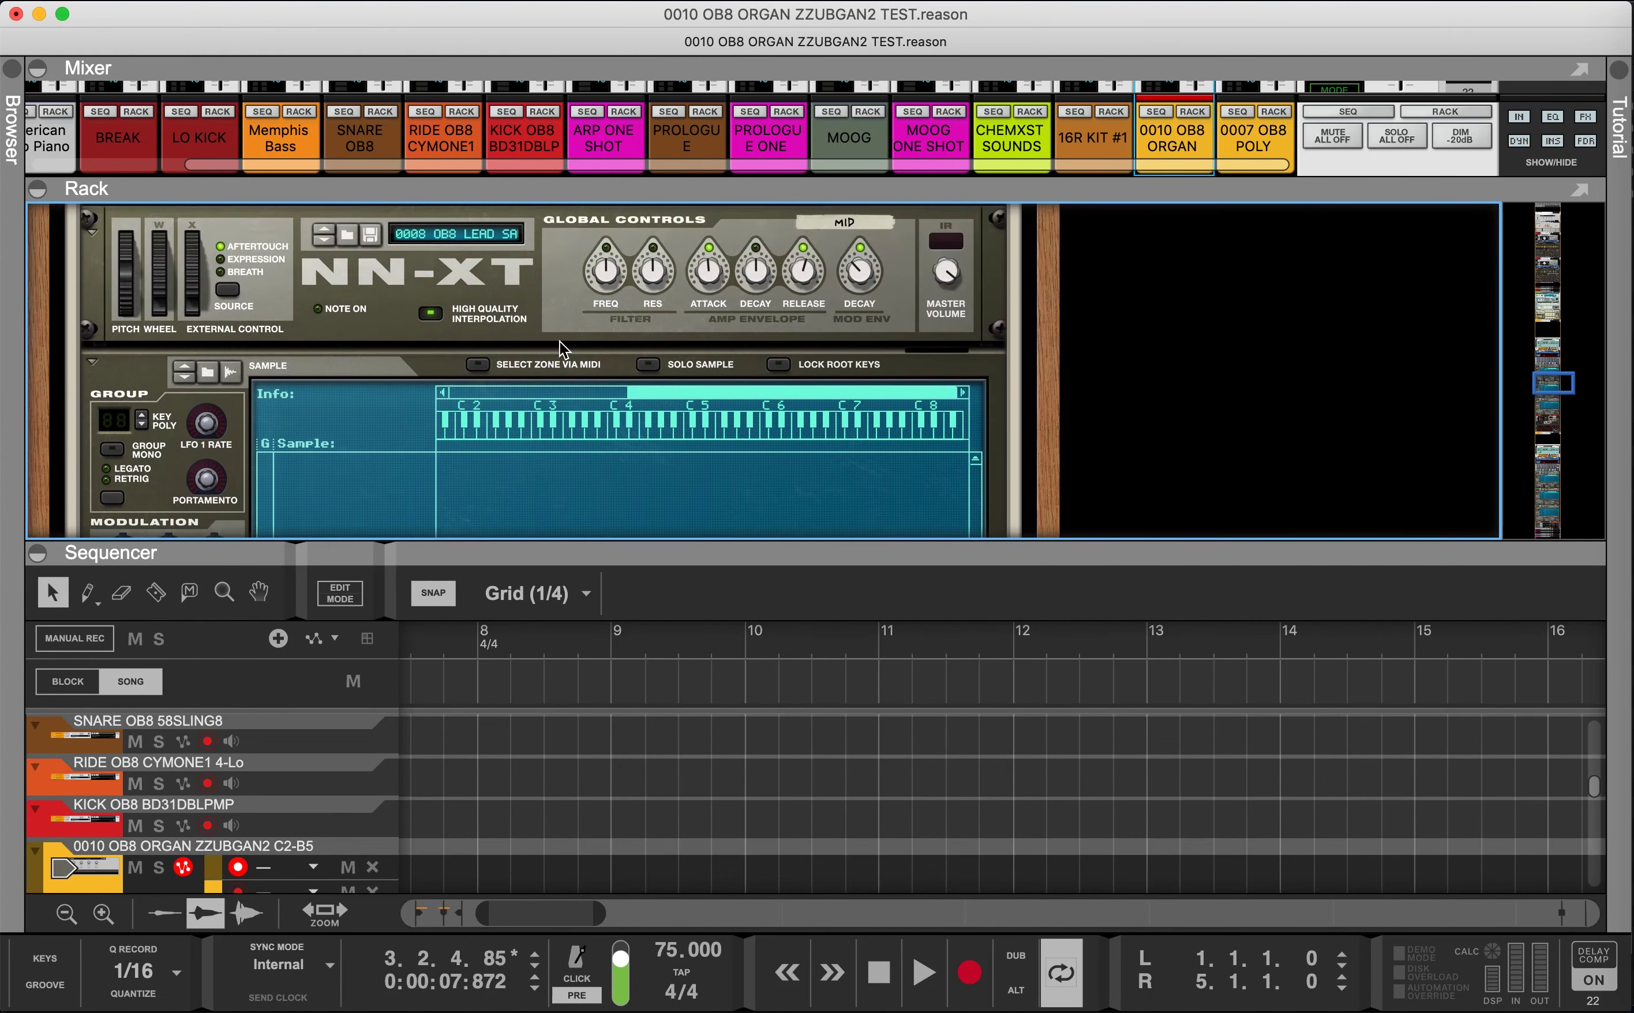
scroll(563, 339, "down", 1)
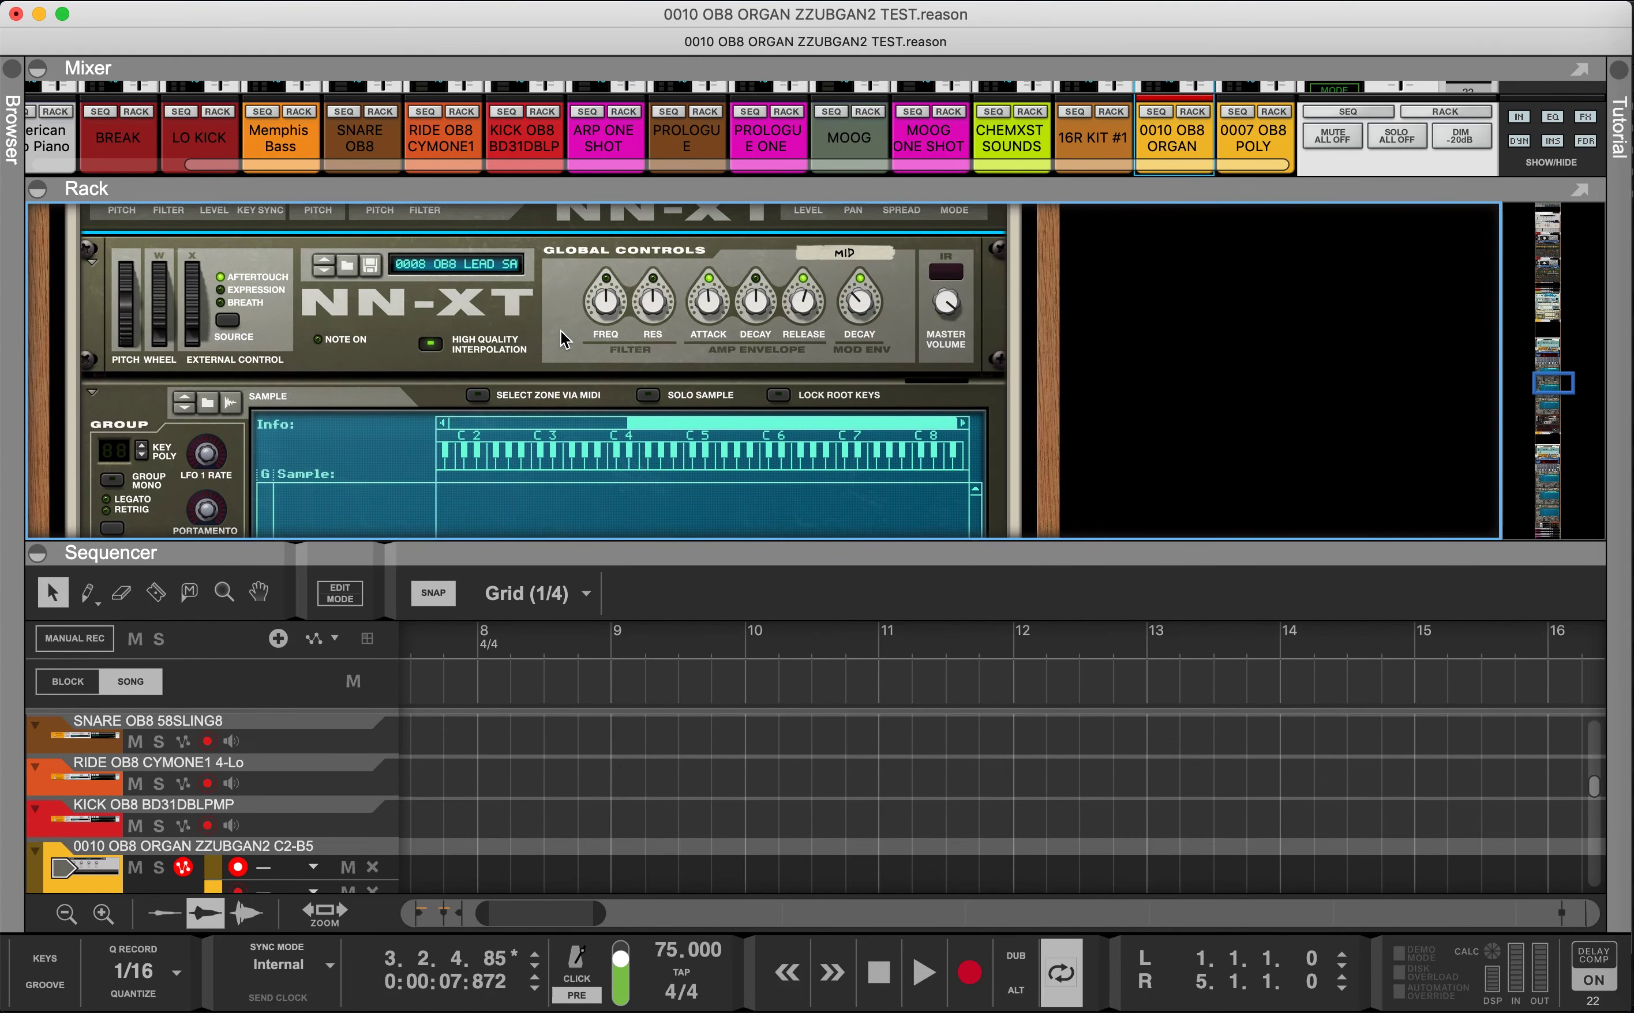
scroll(564, 338, "down", 2)
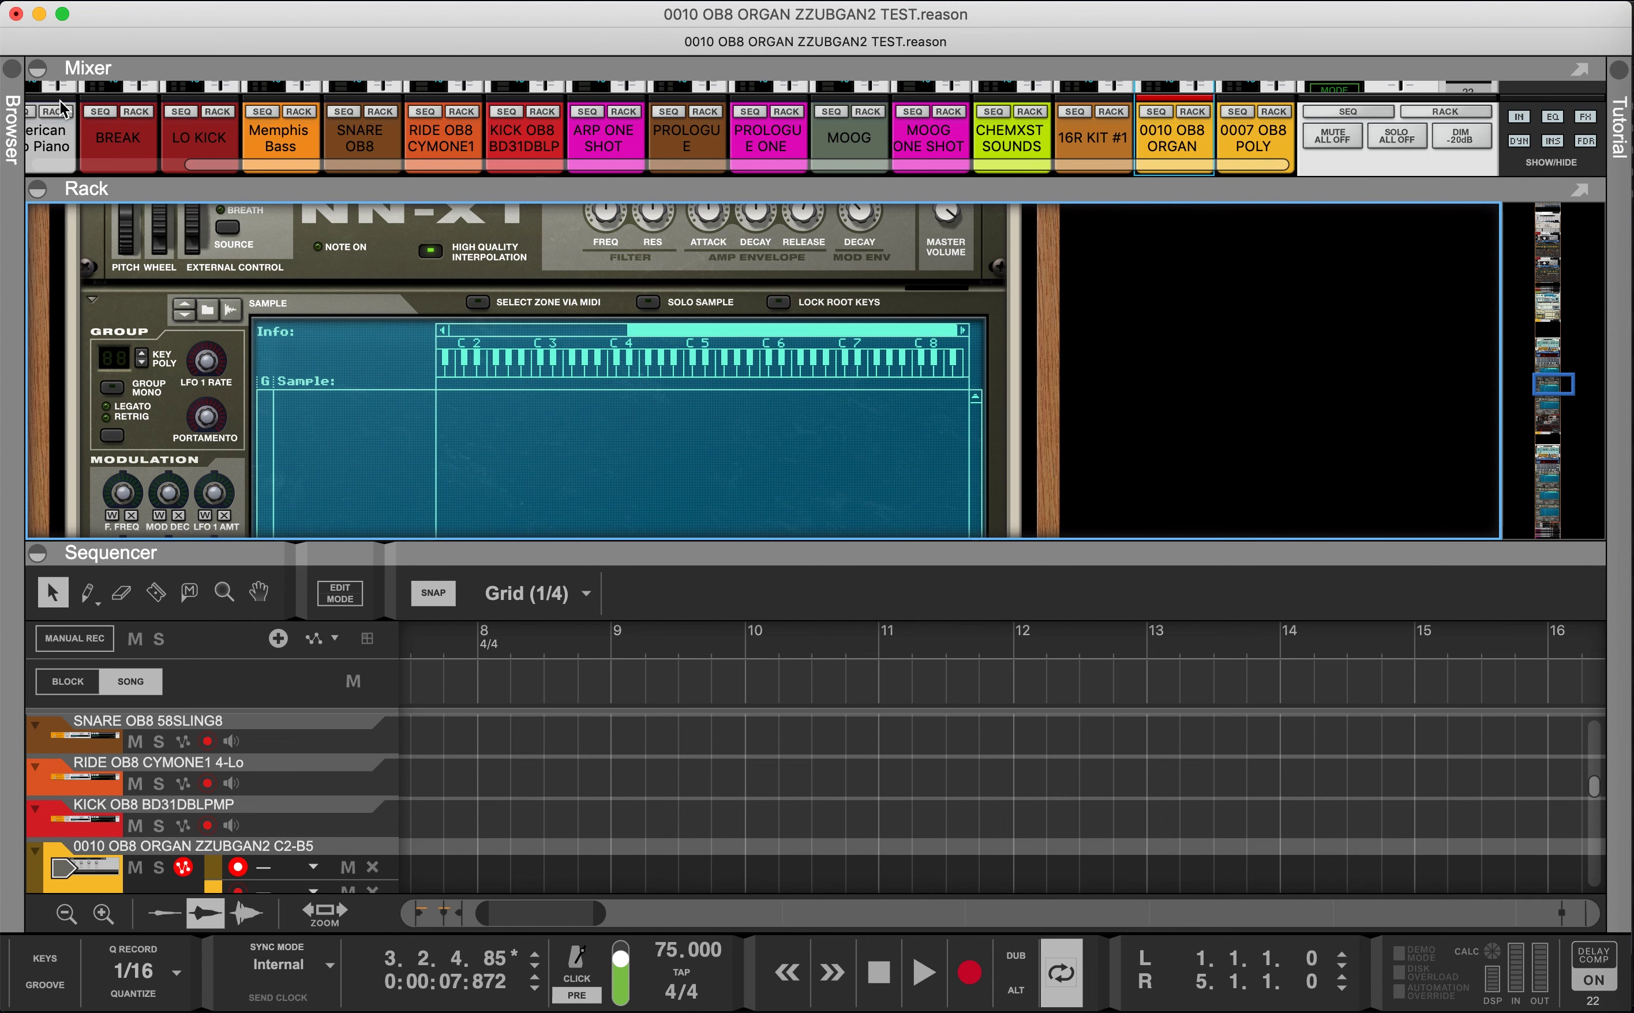
Step: Open the browser on the [Mid] organ sample folder, widen it, and stop the preview
left_click(12, 68)
left_click(512, 304)
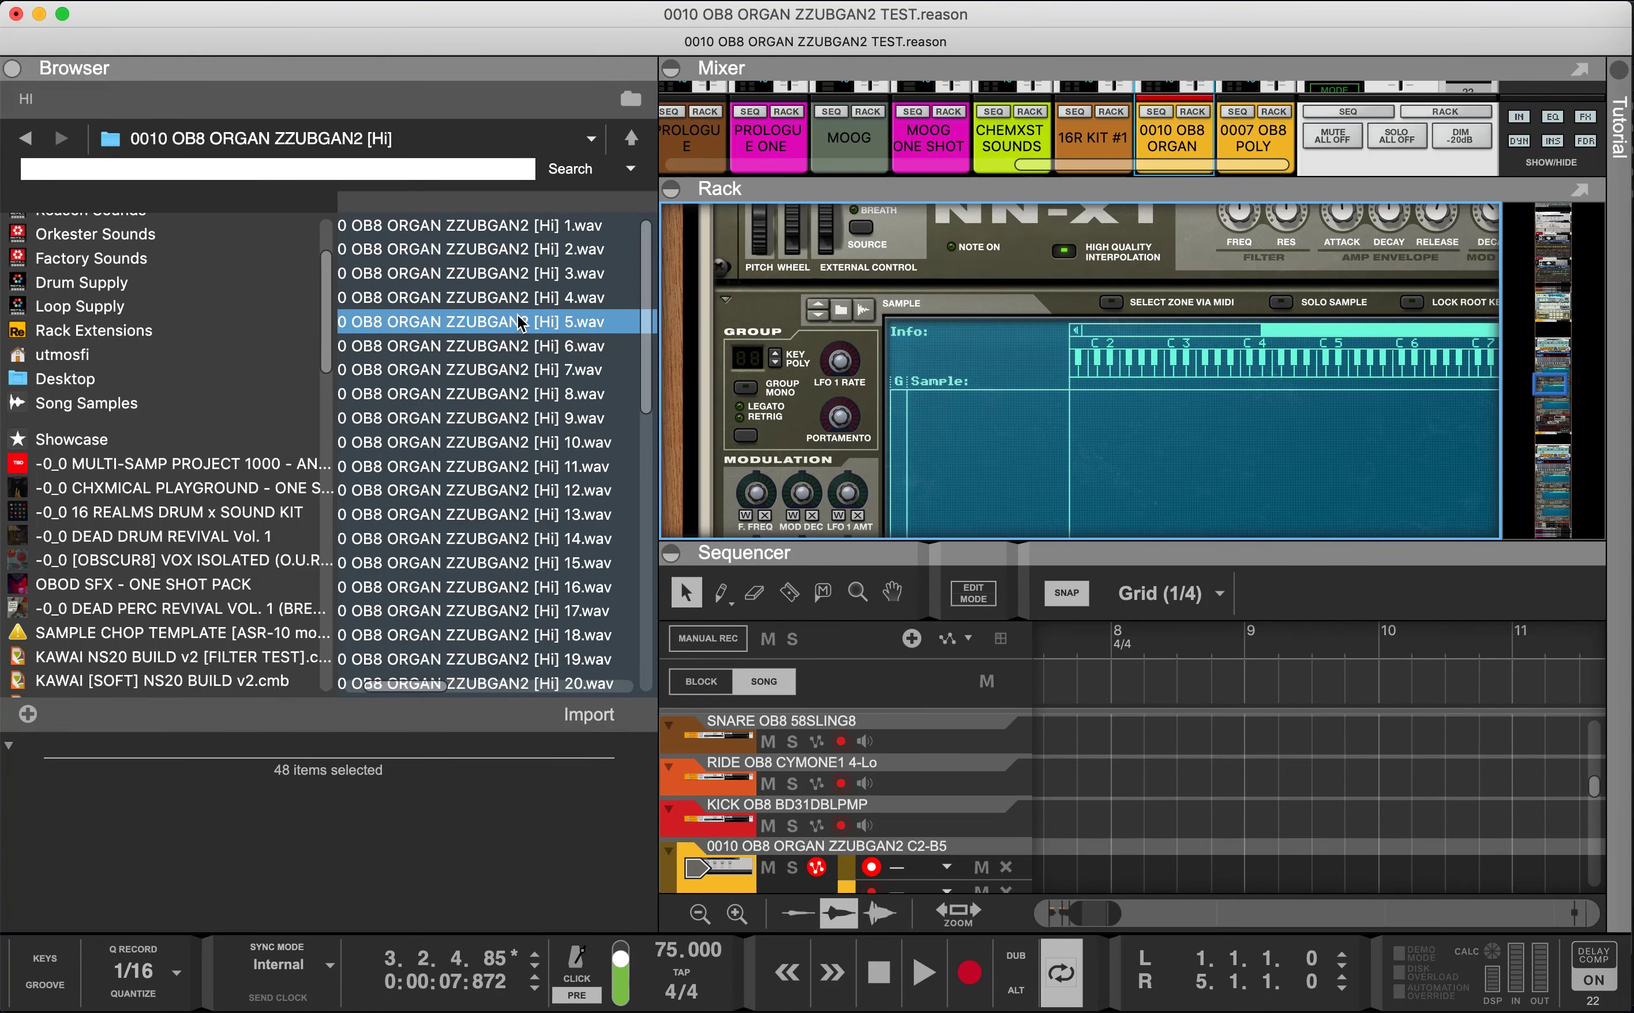
left_click(631, 139)
double_click(532, 297)
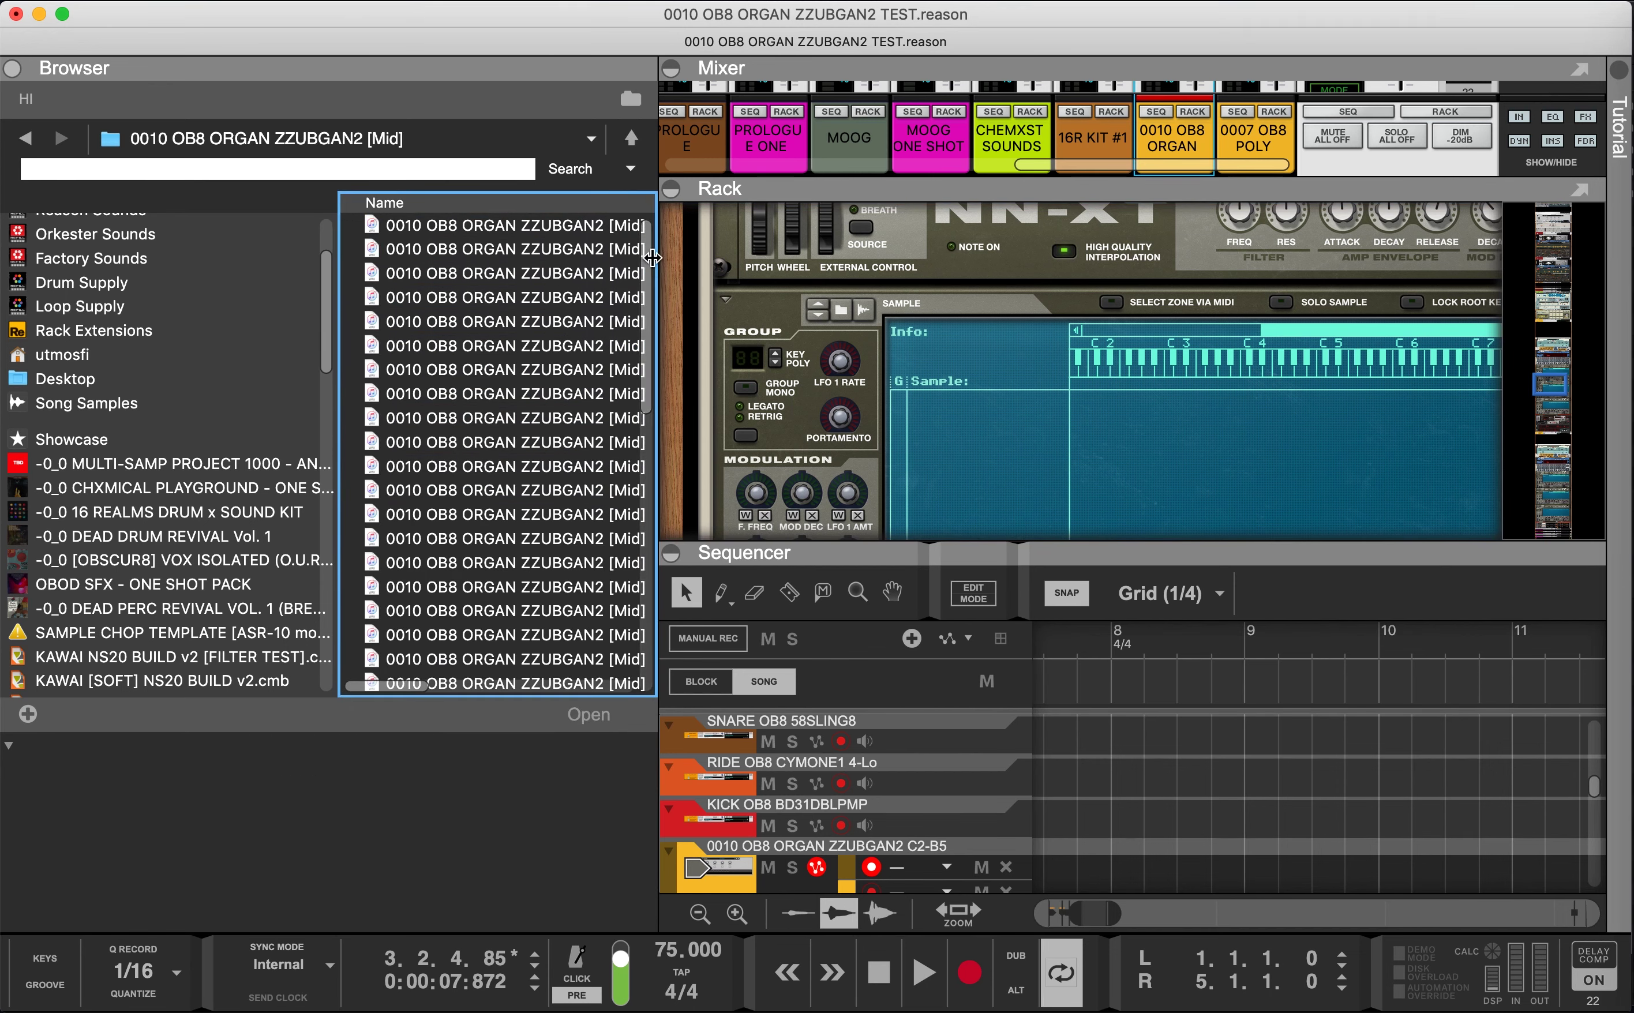
left_click_drag(658, 238, 736, 237)
left_click(597, 322)
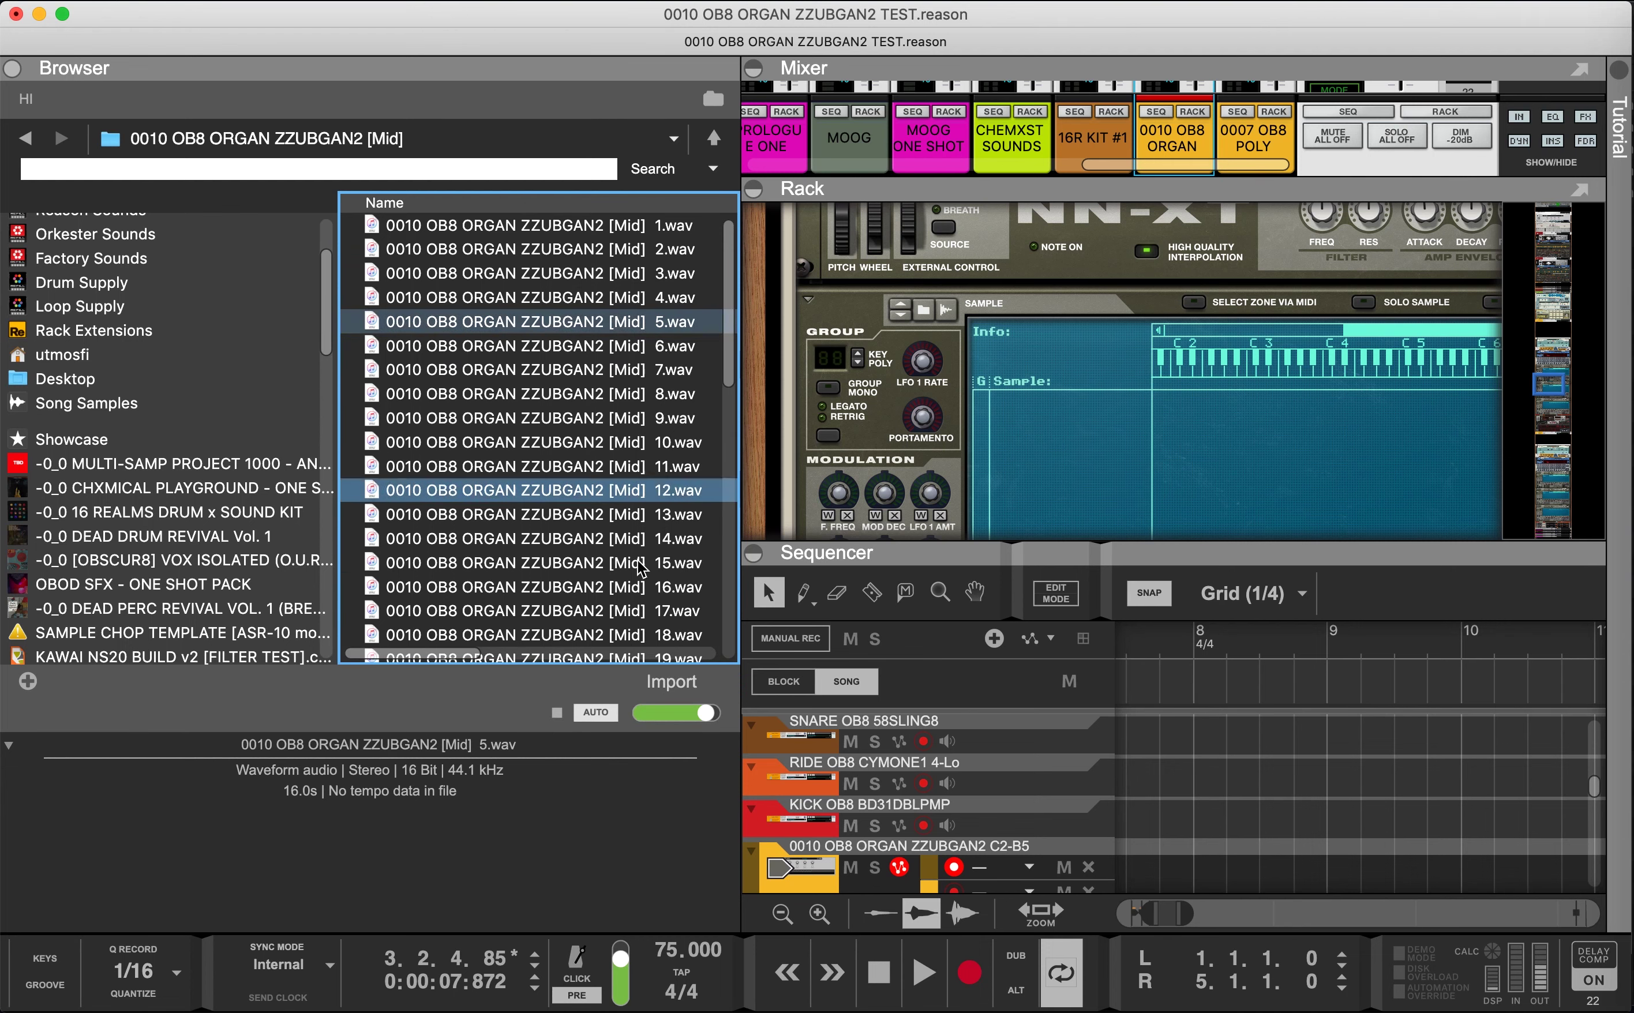
left_click(562, 714)
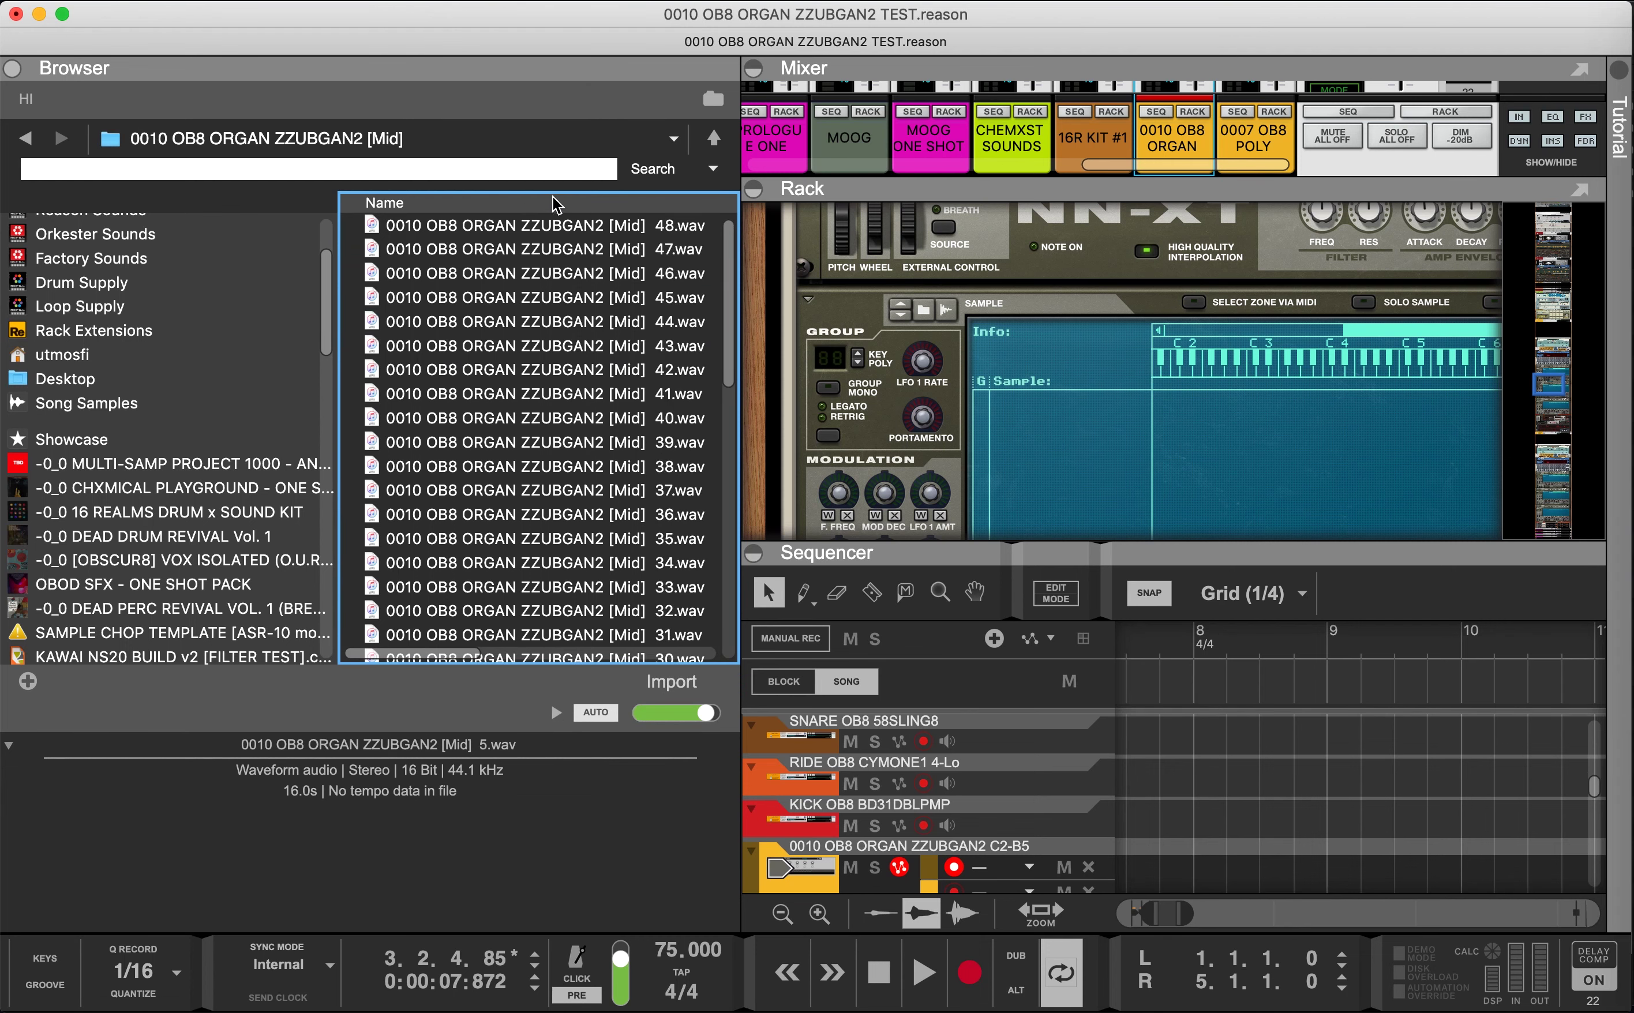
Step: Load all 48 [Mid] WAVs onto the NN-XT and collapse the browser
key("super+a")
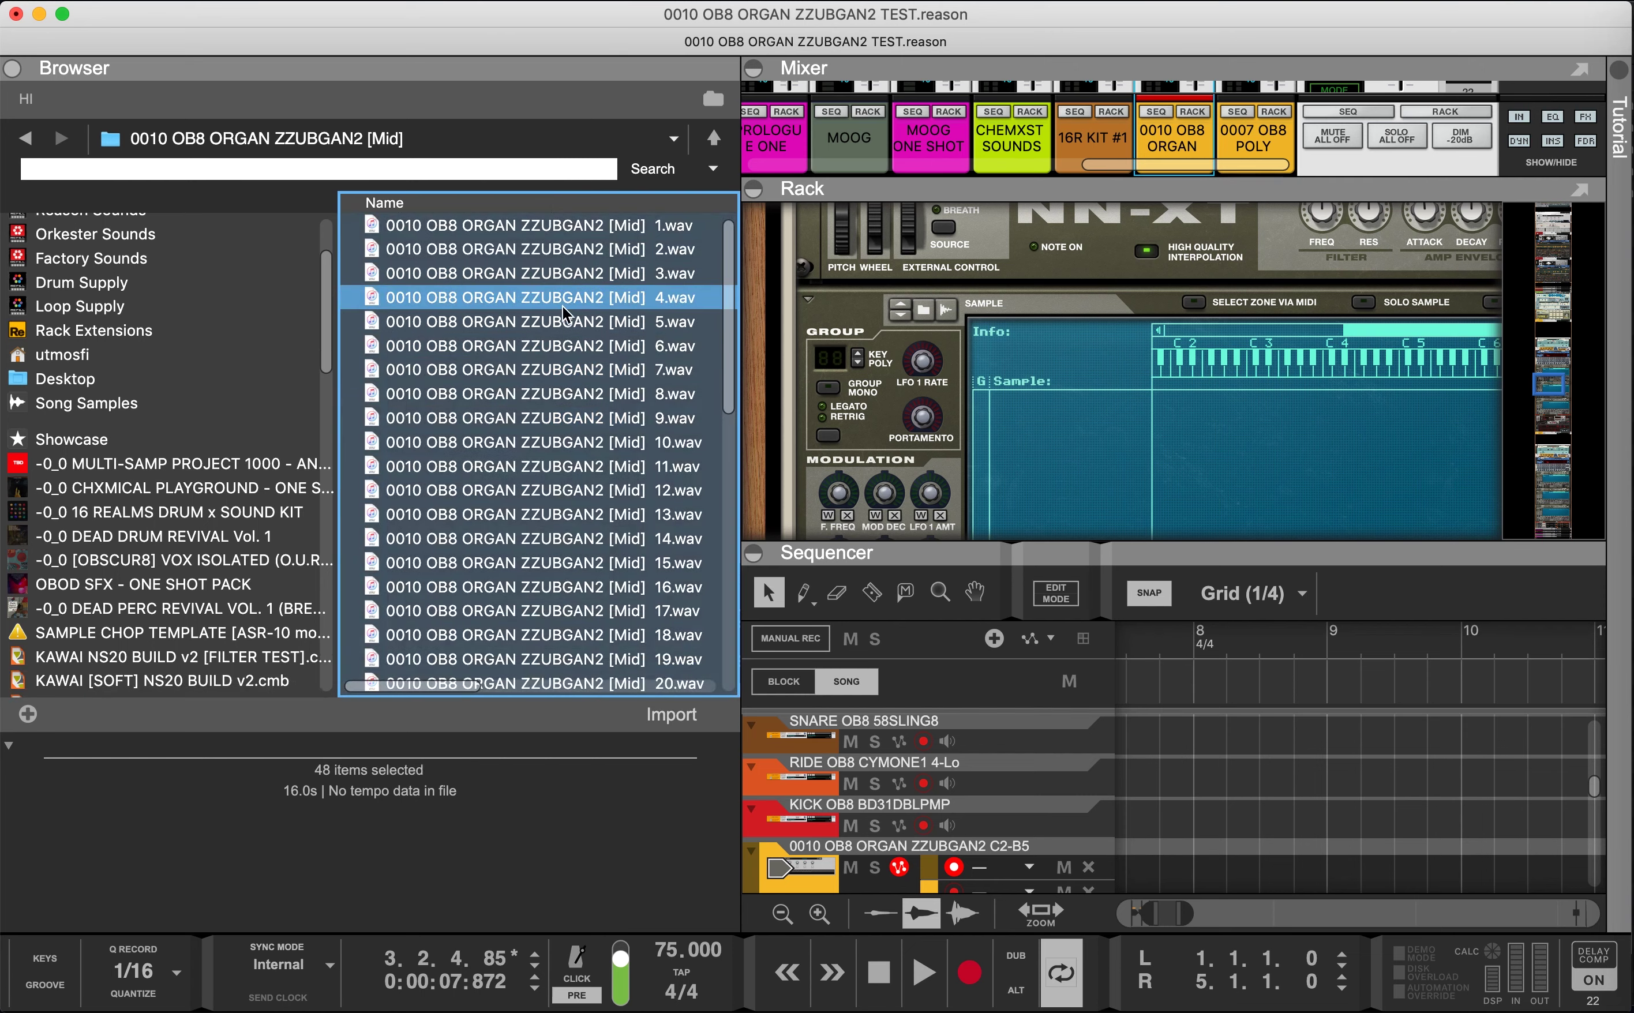
left_click_drag(540, 273, 1044, 469)
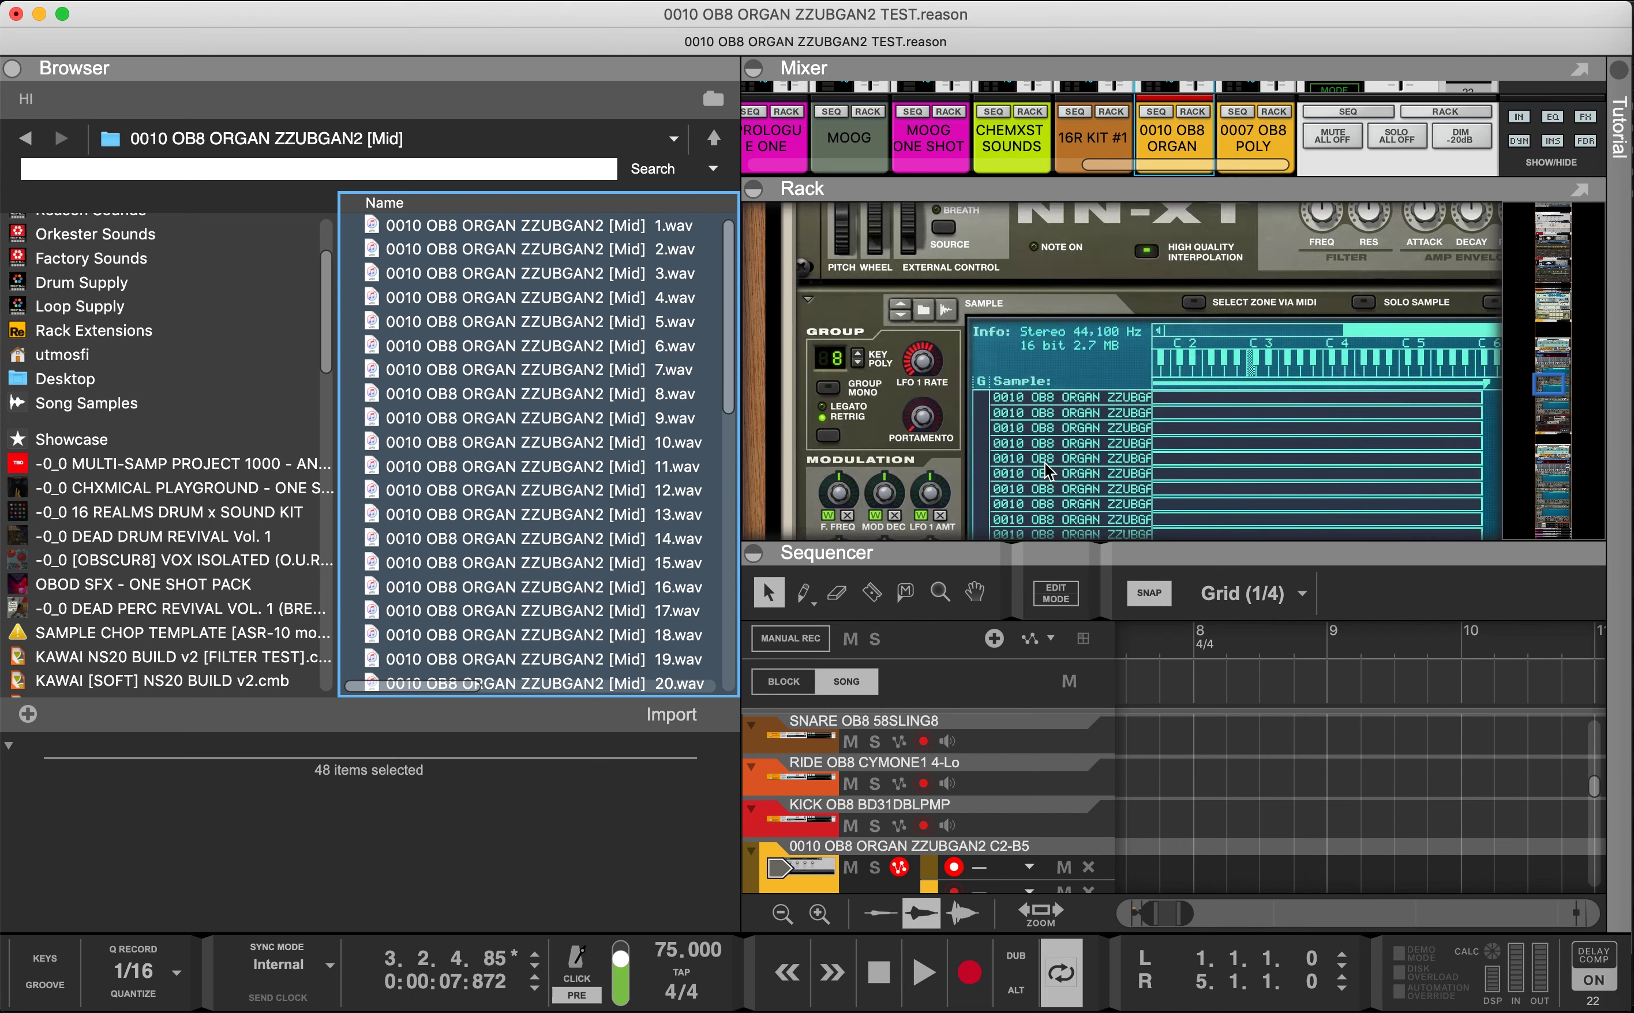
left_click(12, 67)
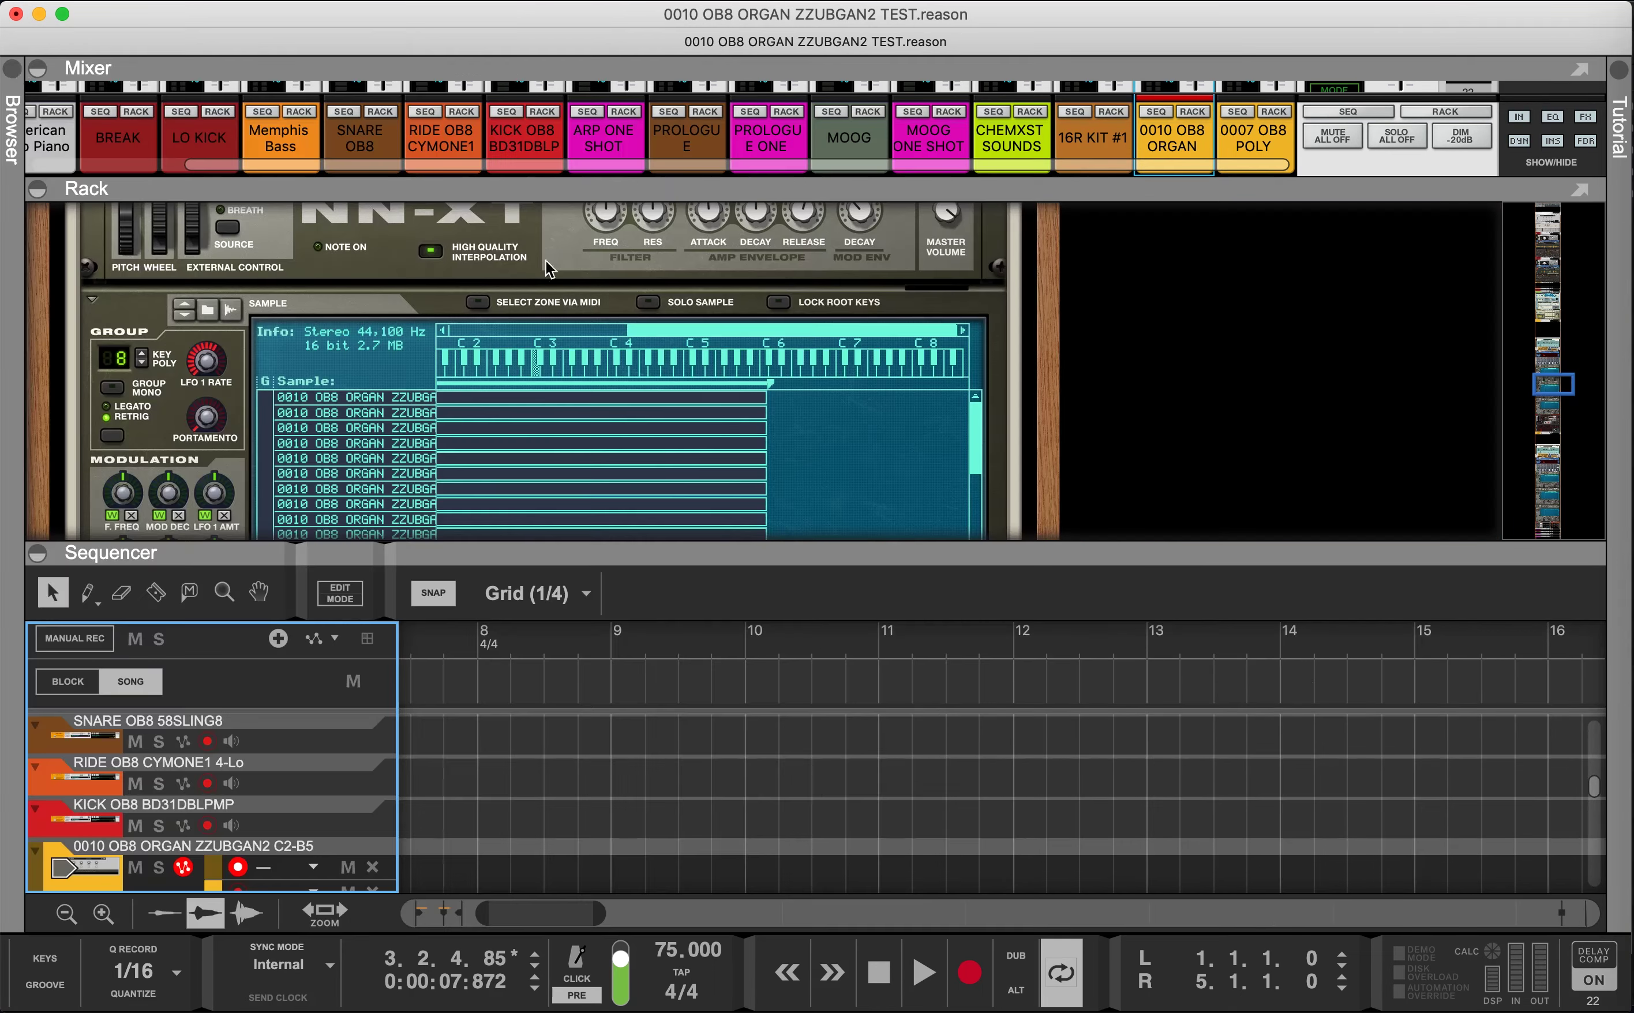
scroll(721, 457, "down", 2)
Step: Automap the 48 Mid zones chromatically and shift them so the first starts at C2
right_click(651, 370)
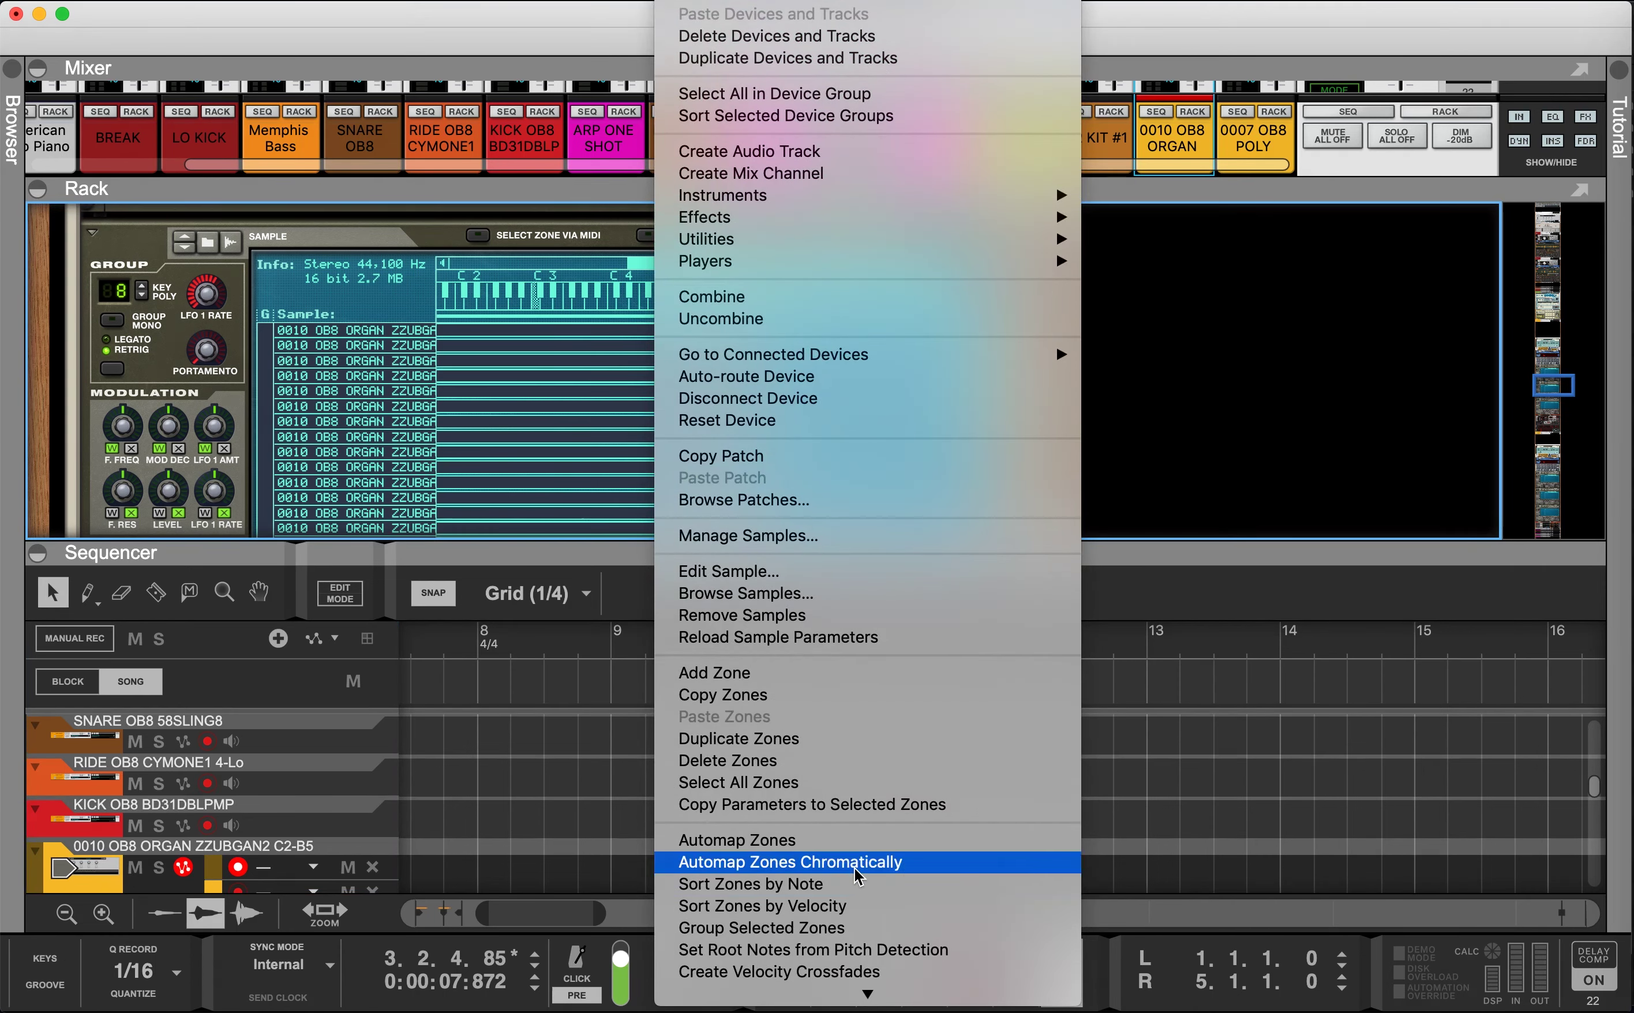
left_click(772, 863)
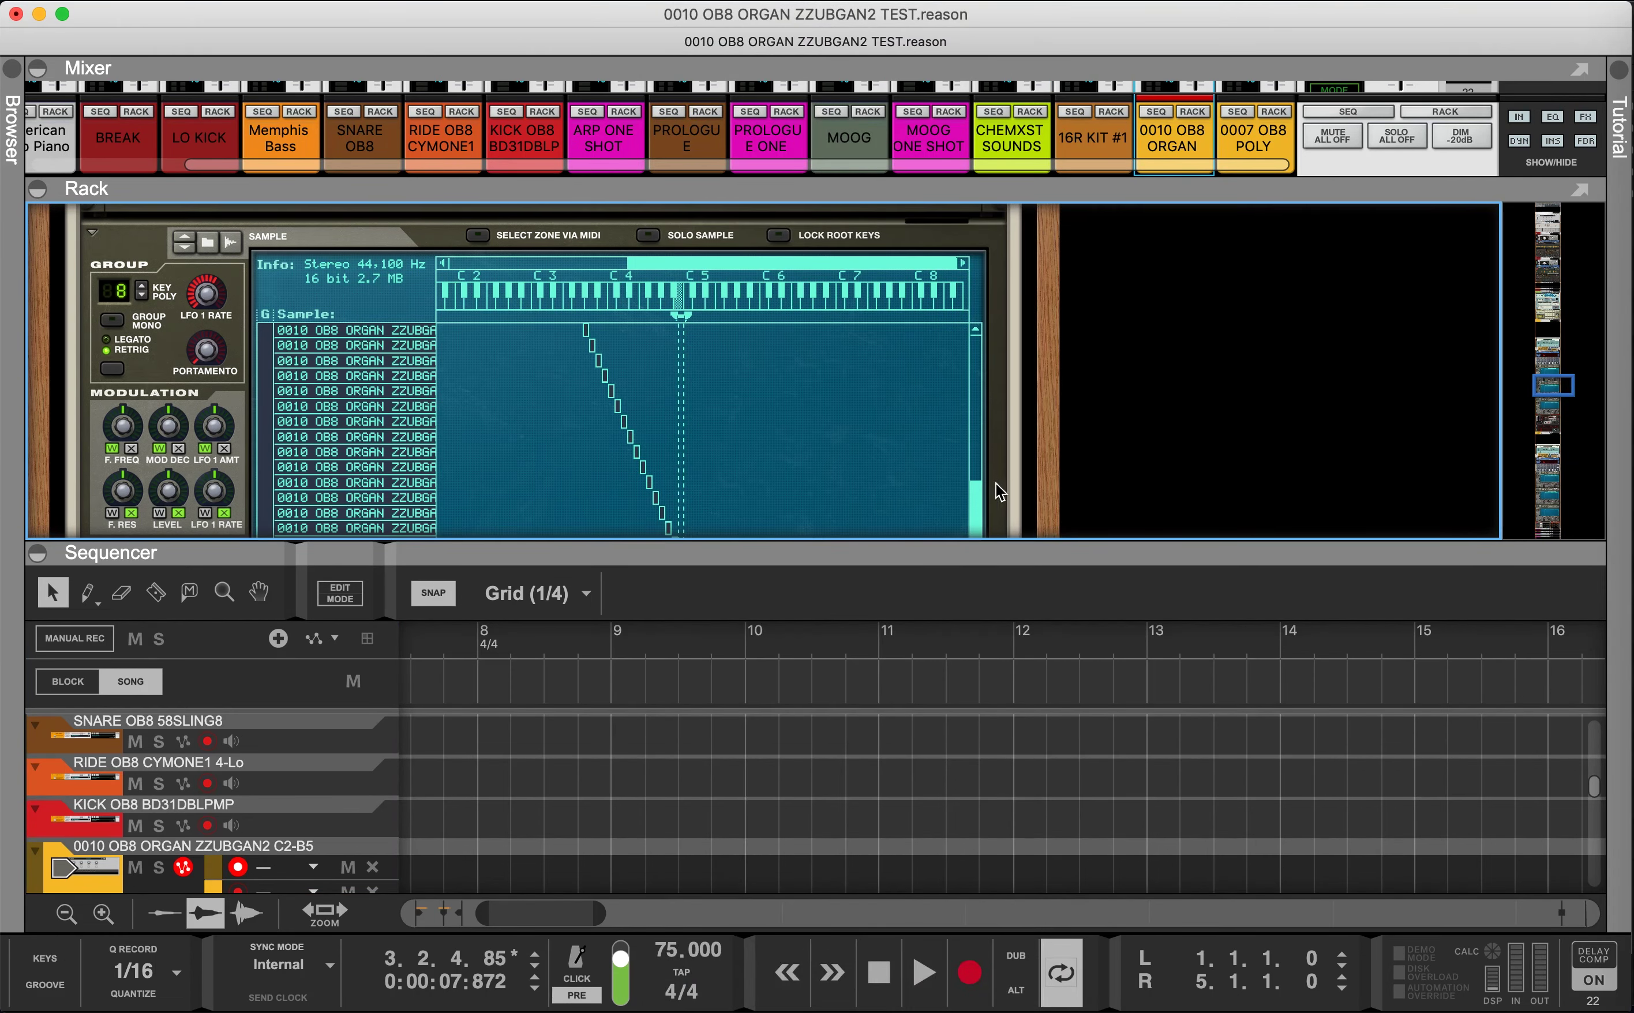
left_click_drag(979, 507, 882, 250)
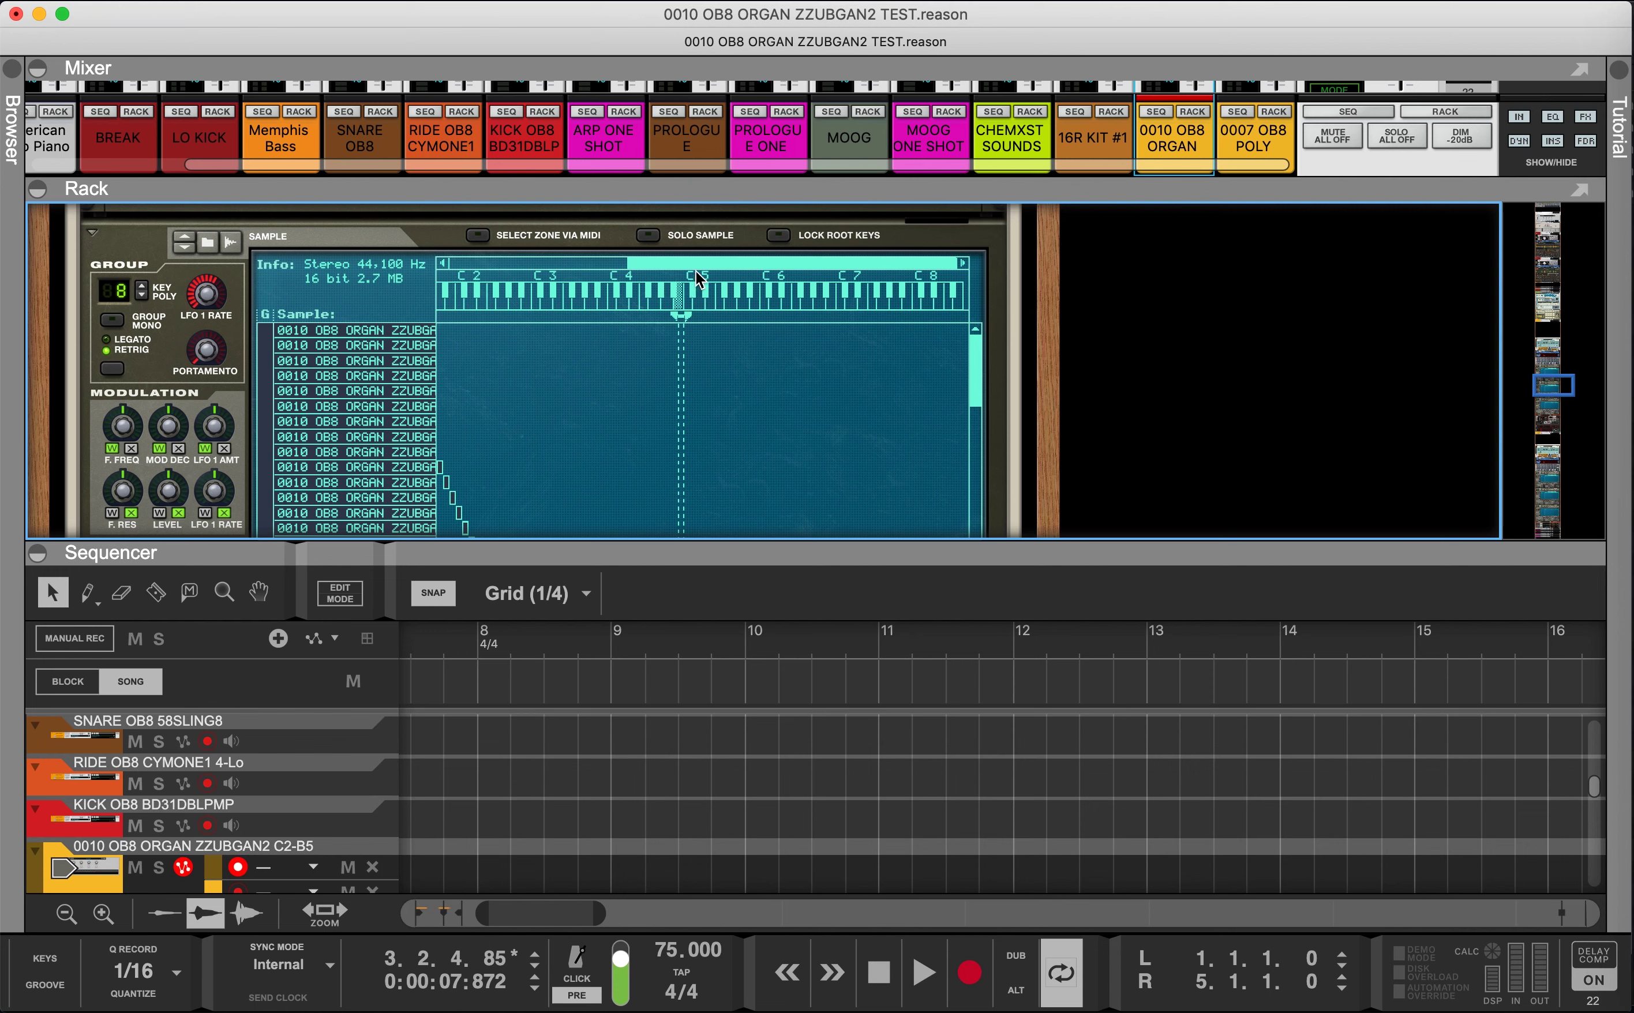
left_click_drag(695, 270, 413, 272)
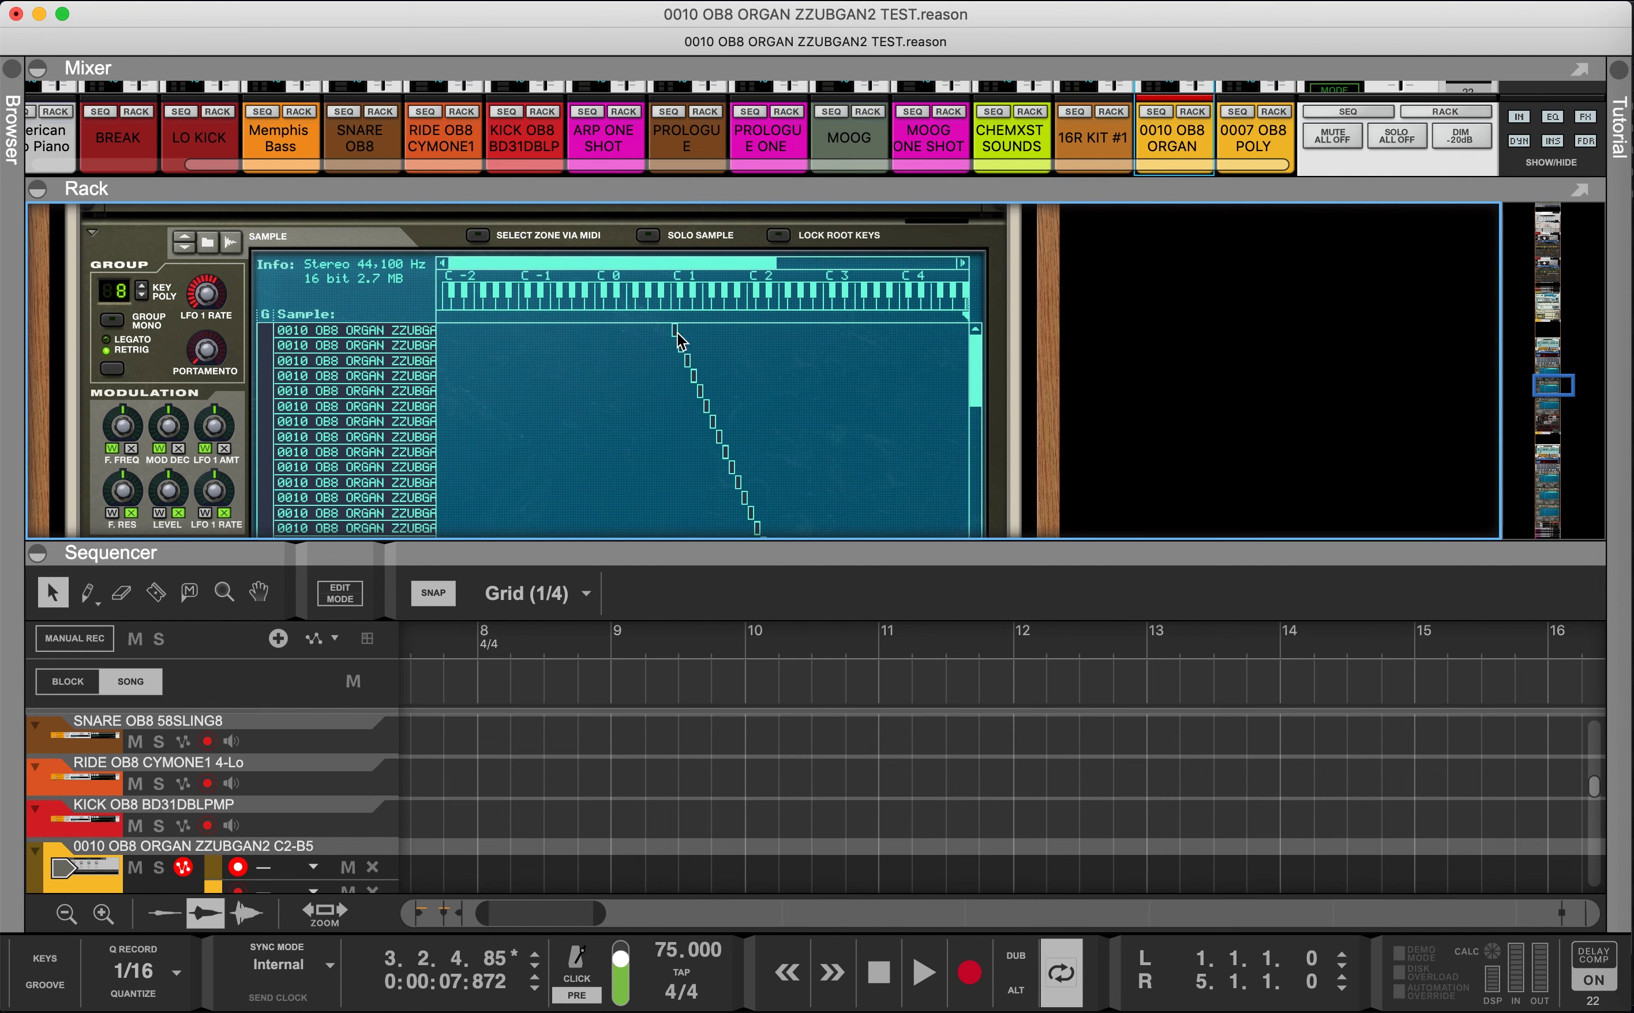
left_click_drag(678, 334, 753, 333)
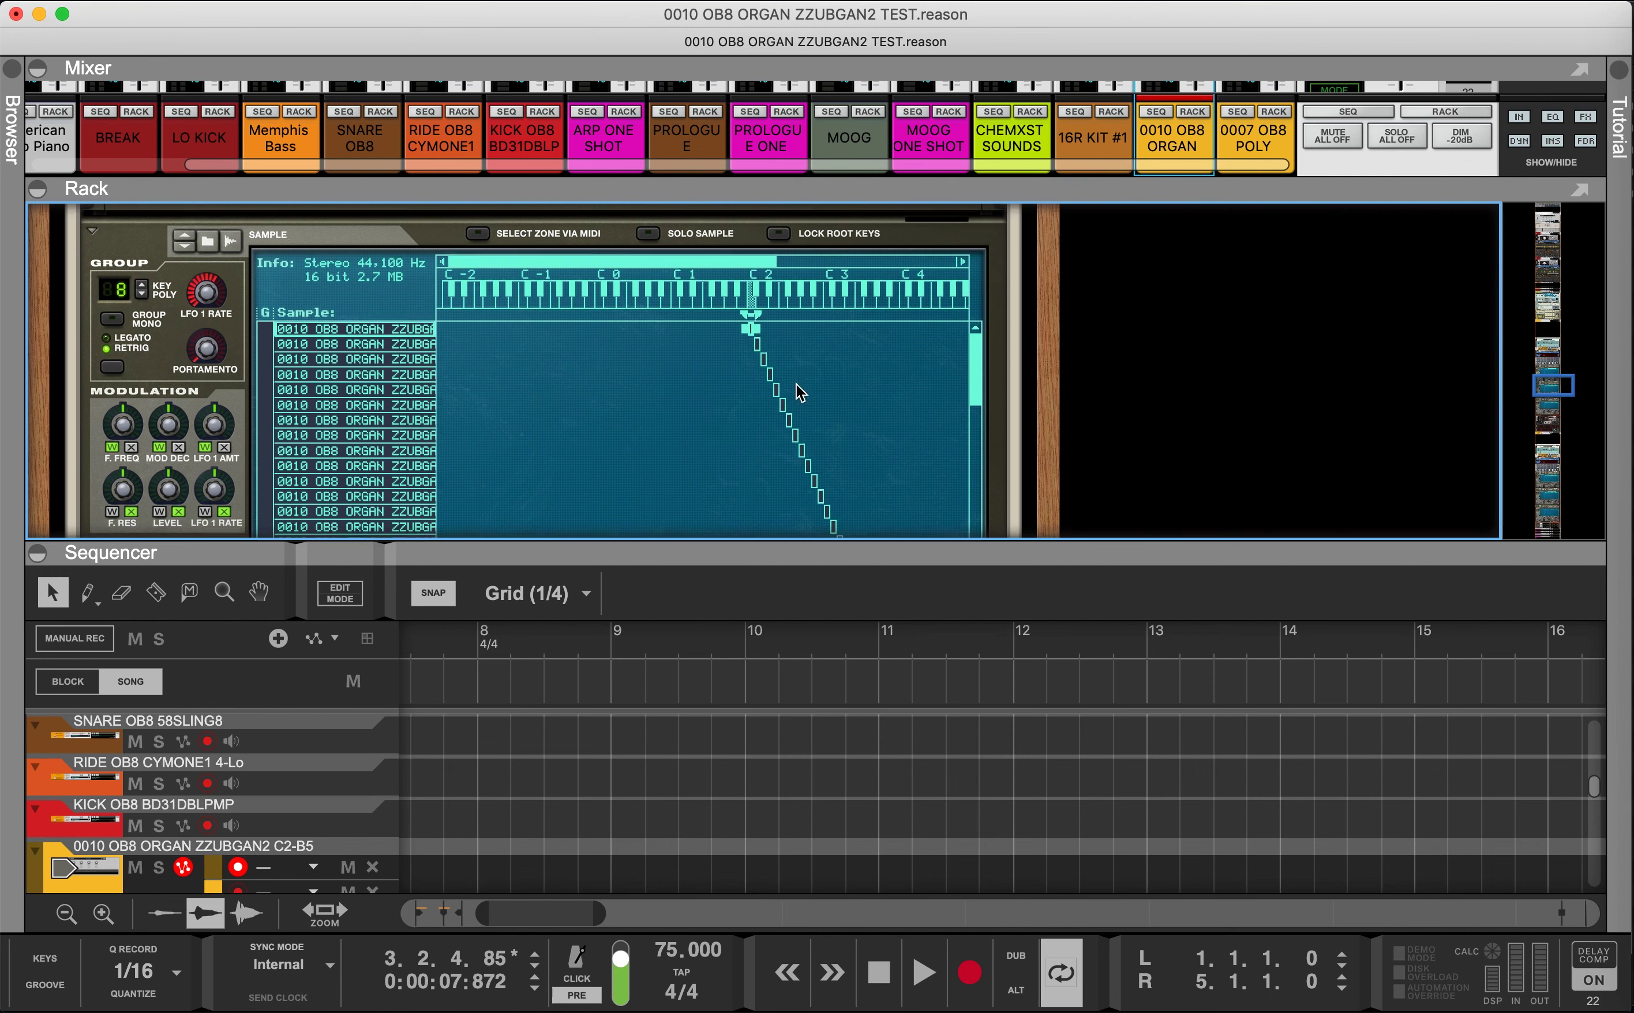
scroll(797, 384, "down", 5)
scroll(459, 397, "up", 4)
scroll(878, 309, "down", 2)
Step: Select the first Mid zone and lower its Lo Key to C-2
scroll(878, 309, "up", 2)
left_click(690, 310)
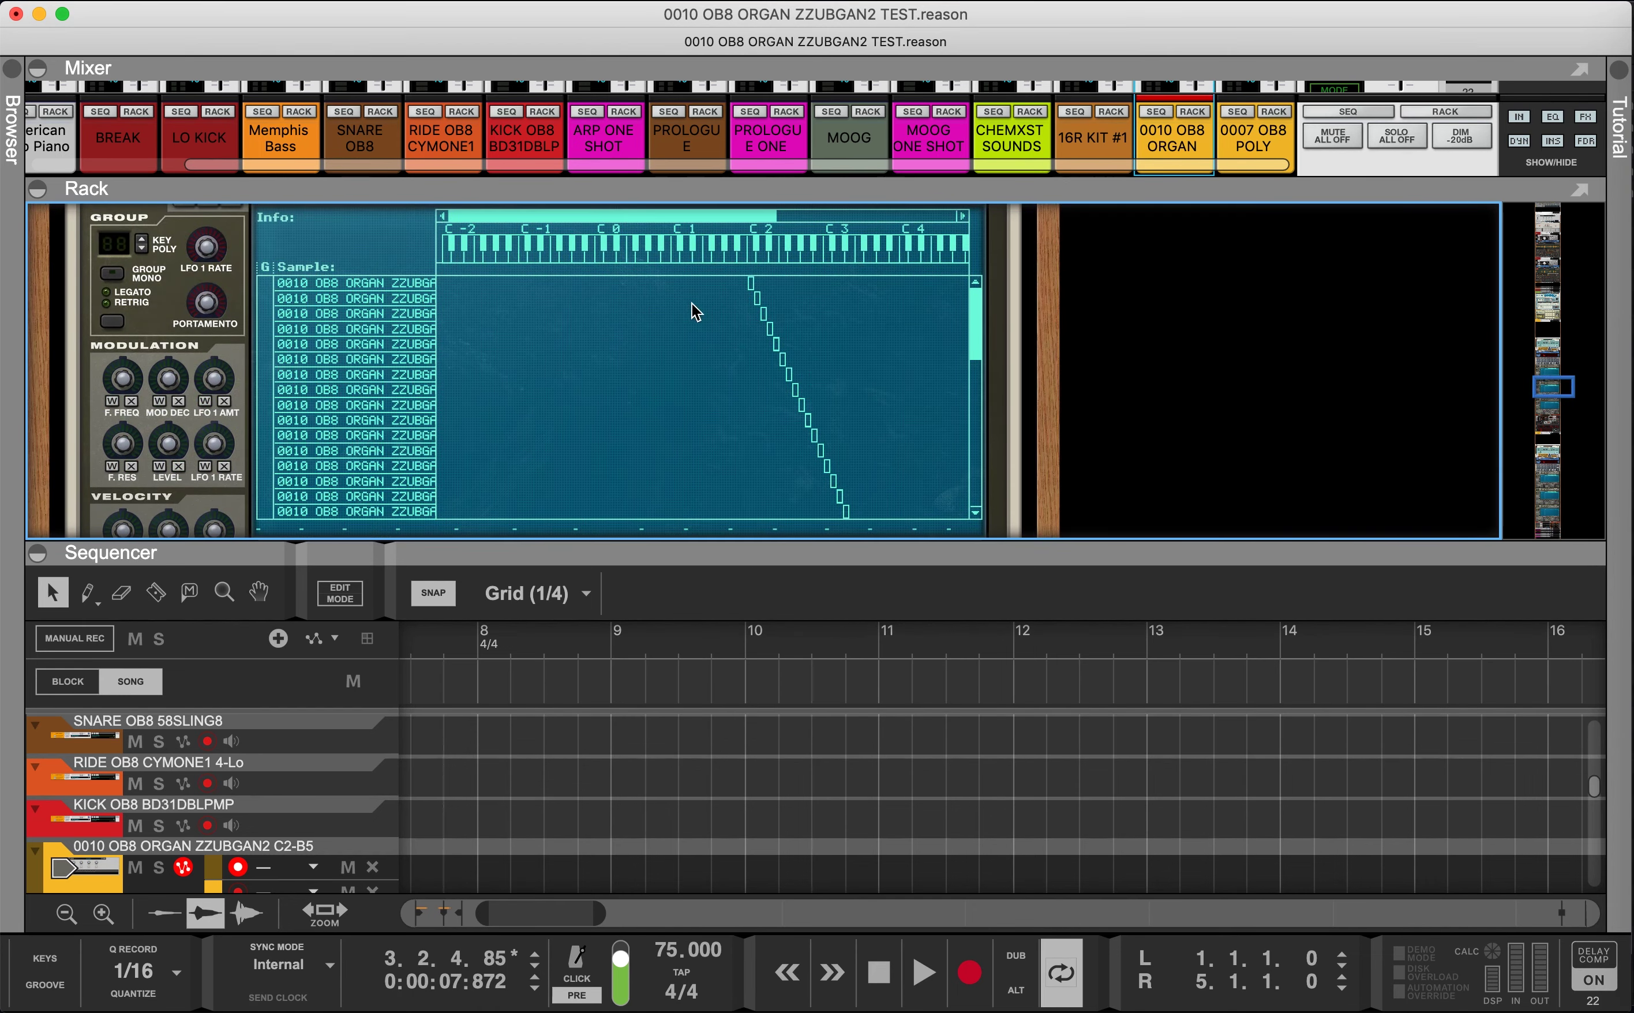
left_click(362, 283)
scroll(760, 284, "down", 2)
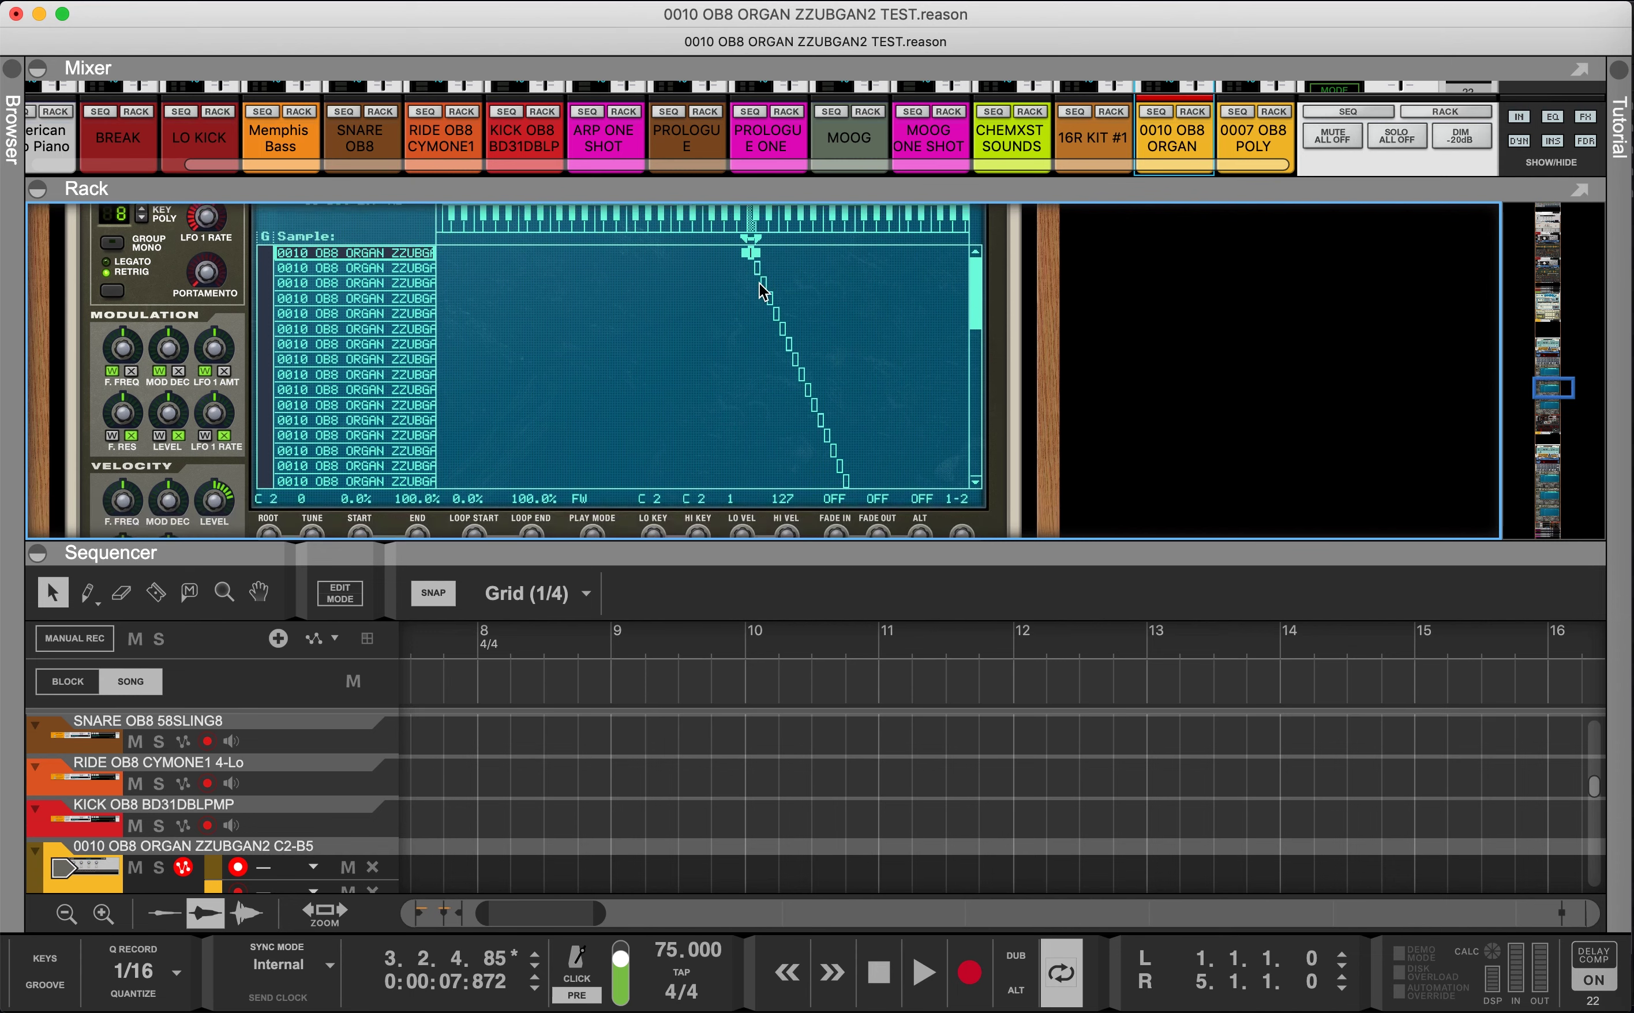
scroll(808, 472, "down", 1)
scroll(807, 472, "down", 1)
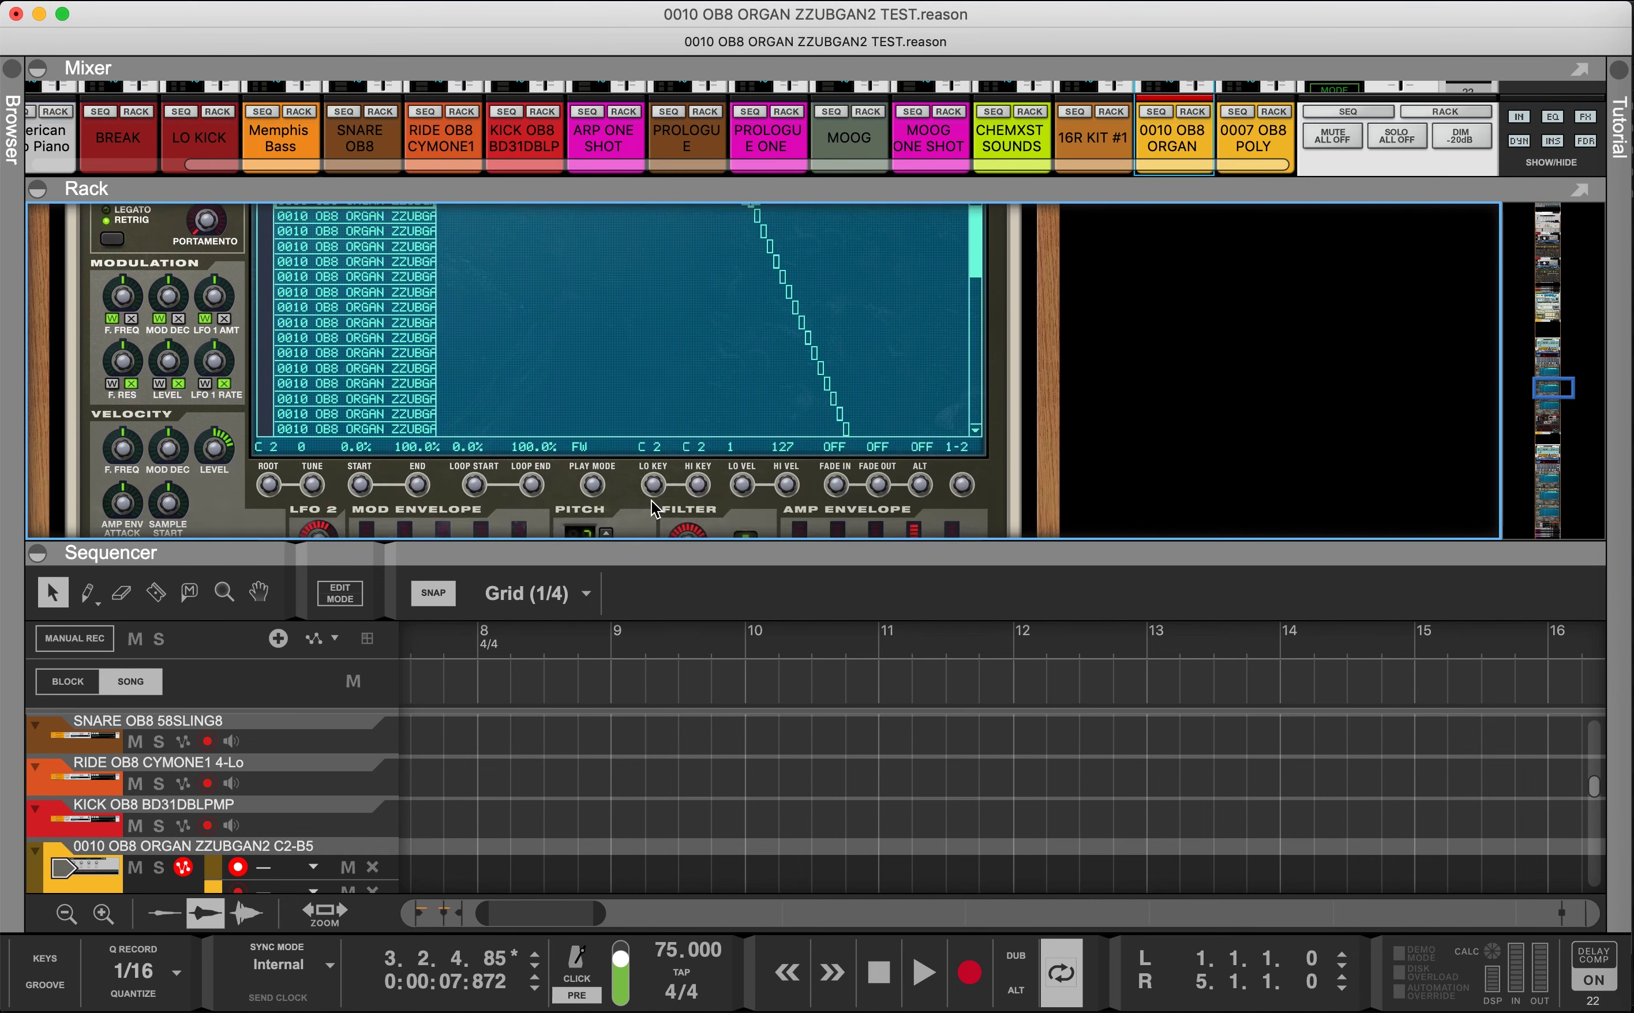
left_click_drag(652, 487, 657, 589)
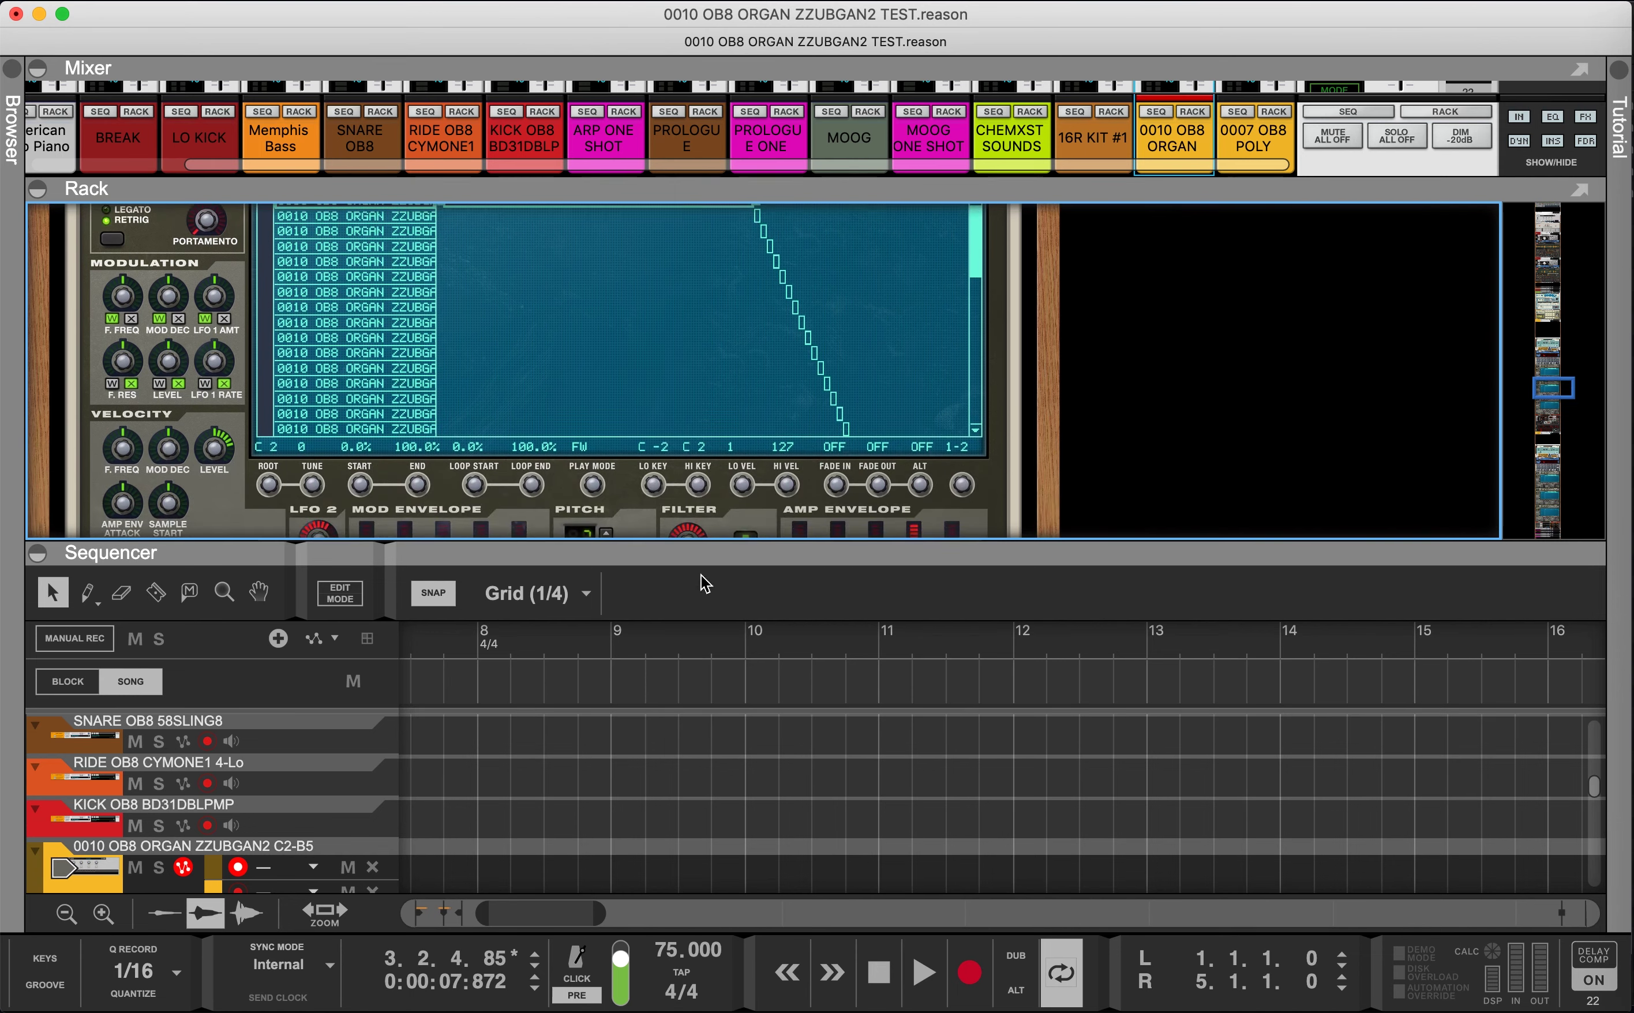
scroll(704, 320, "up", 4)
scroll(664, 309, "down", 4)
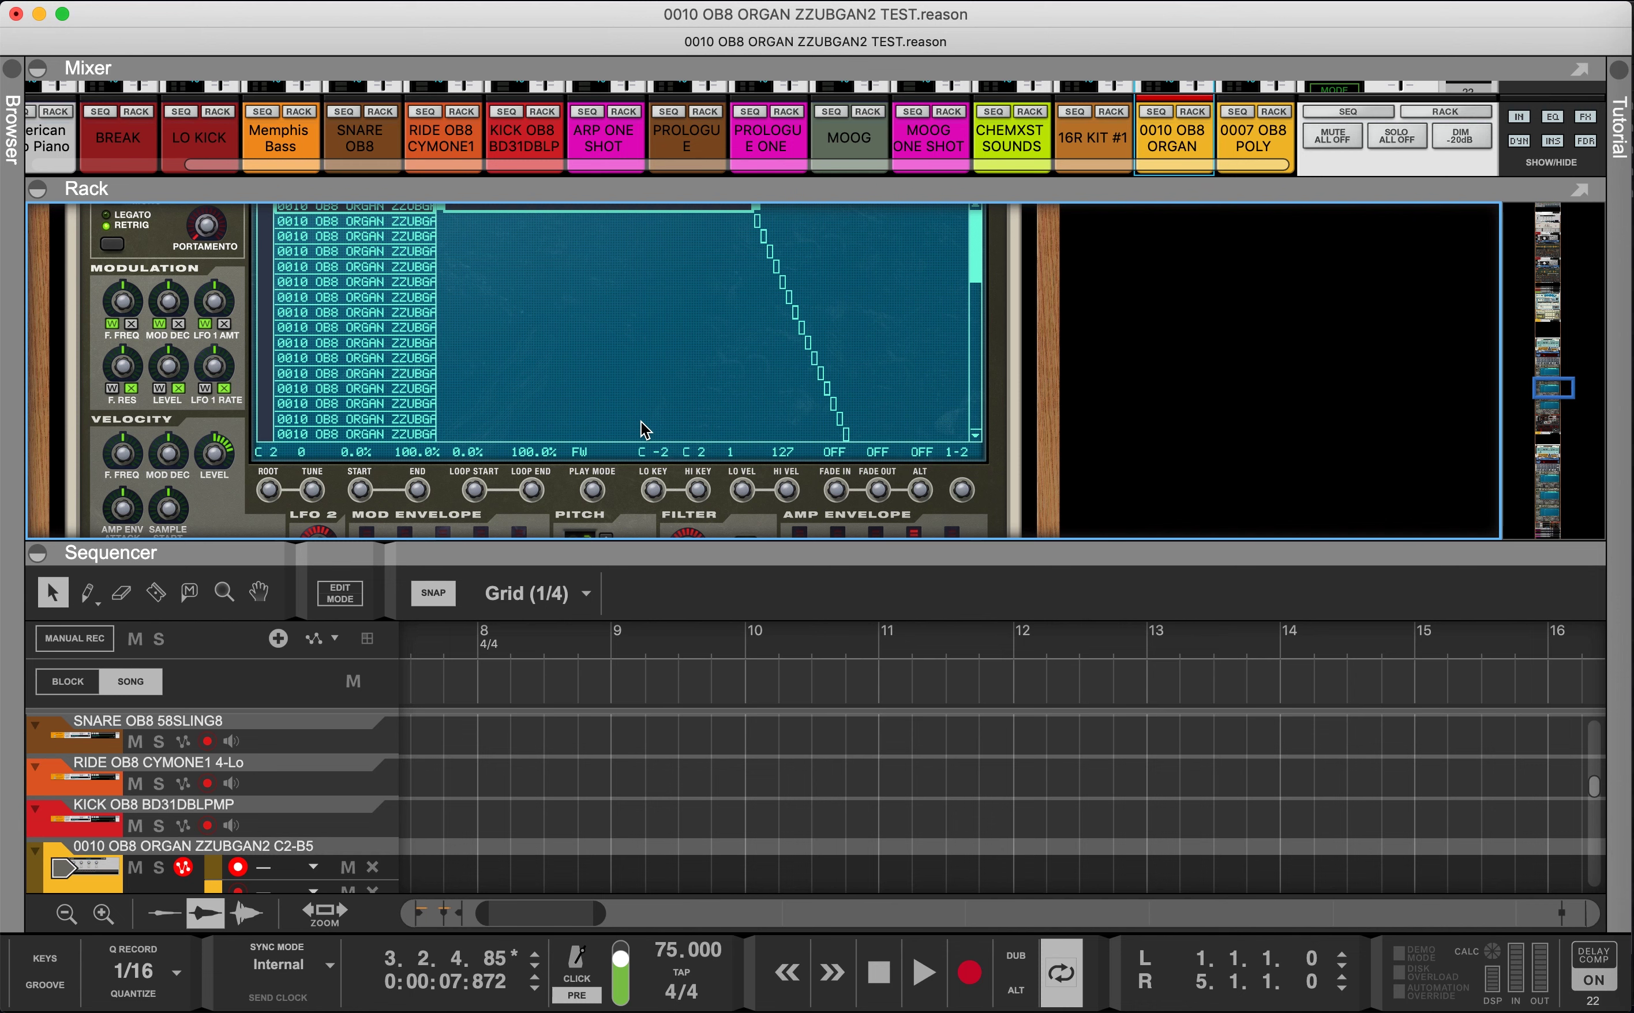
scroll(644, 429, "down", 1)
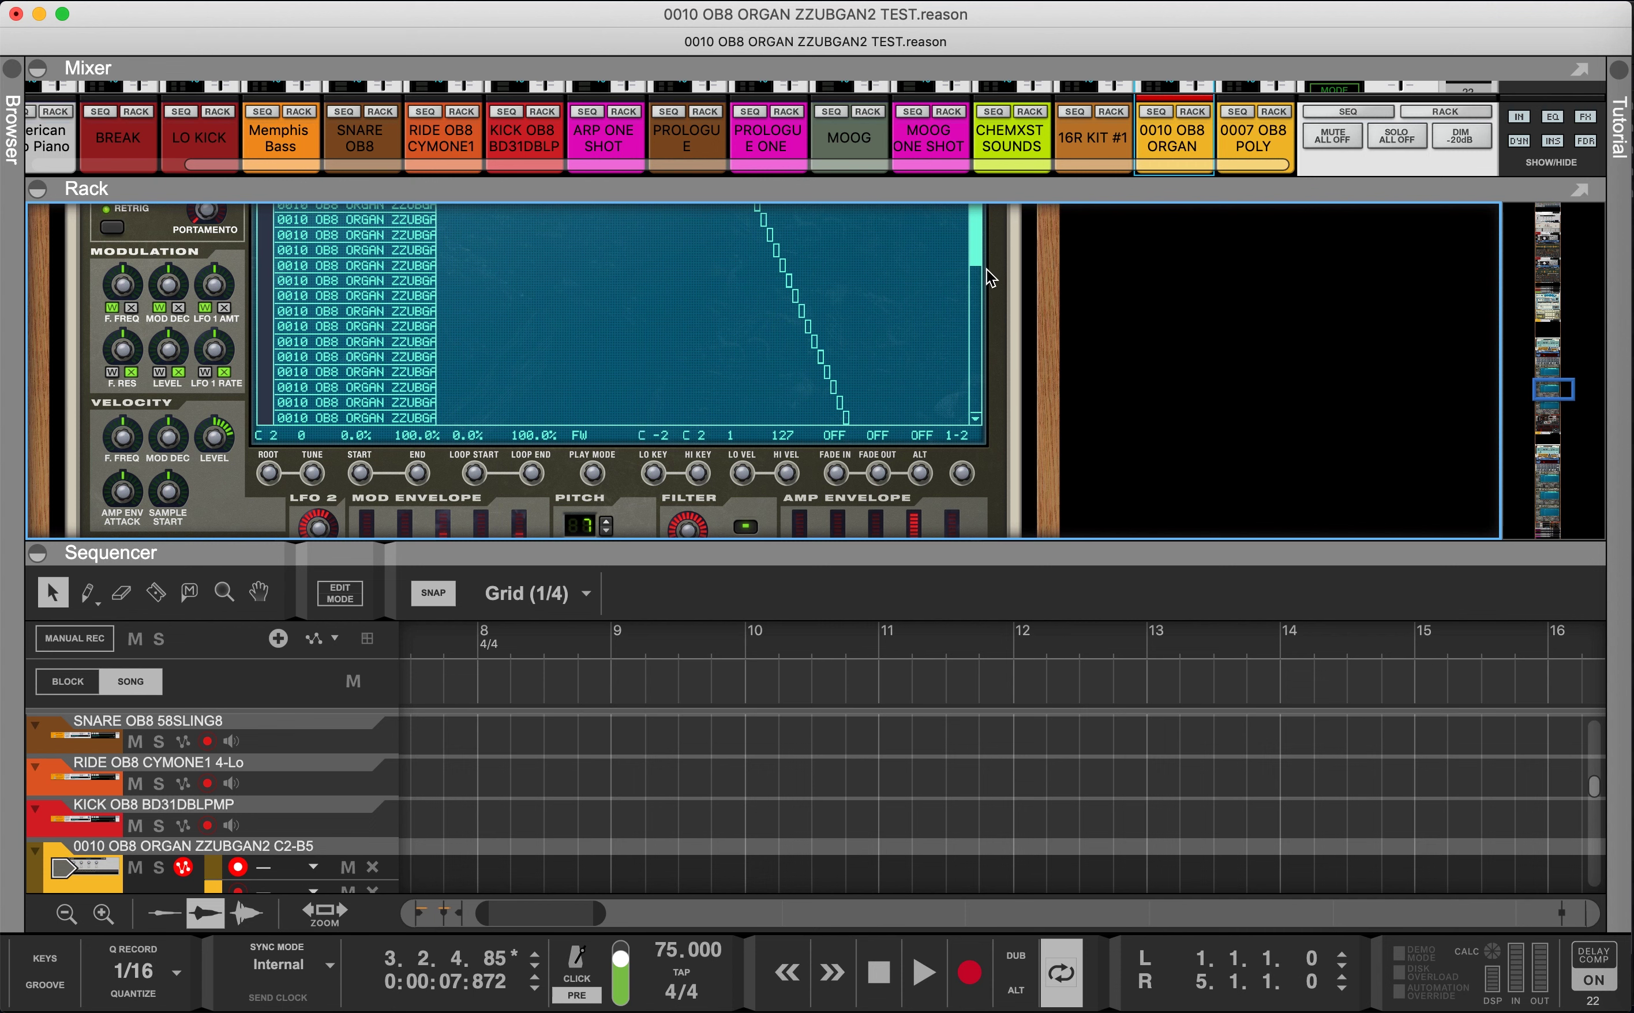
left_click_drag(981, 263, 966, 412)
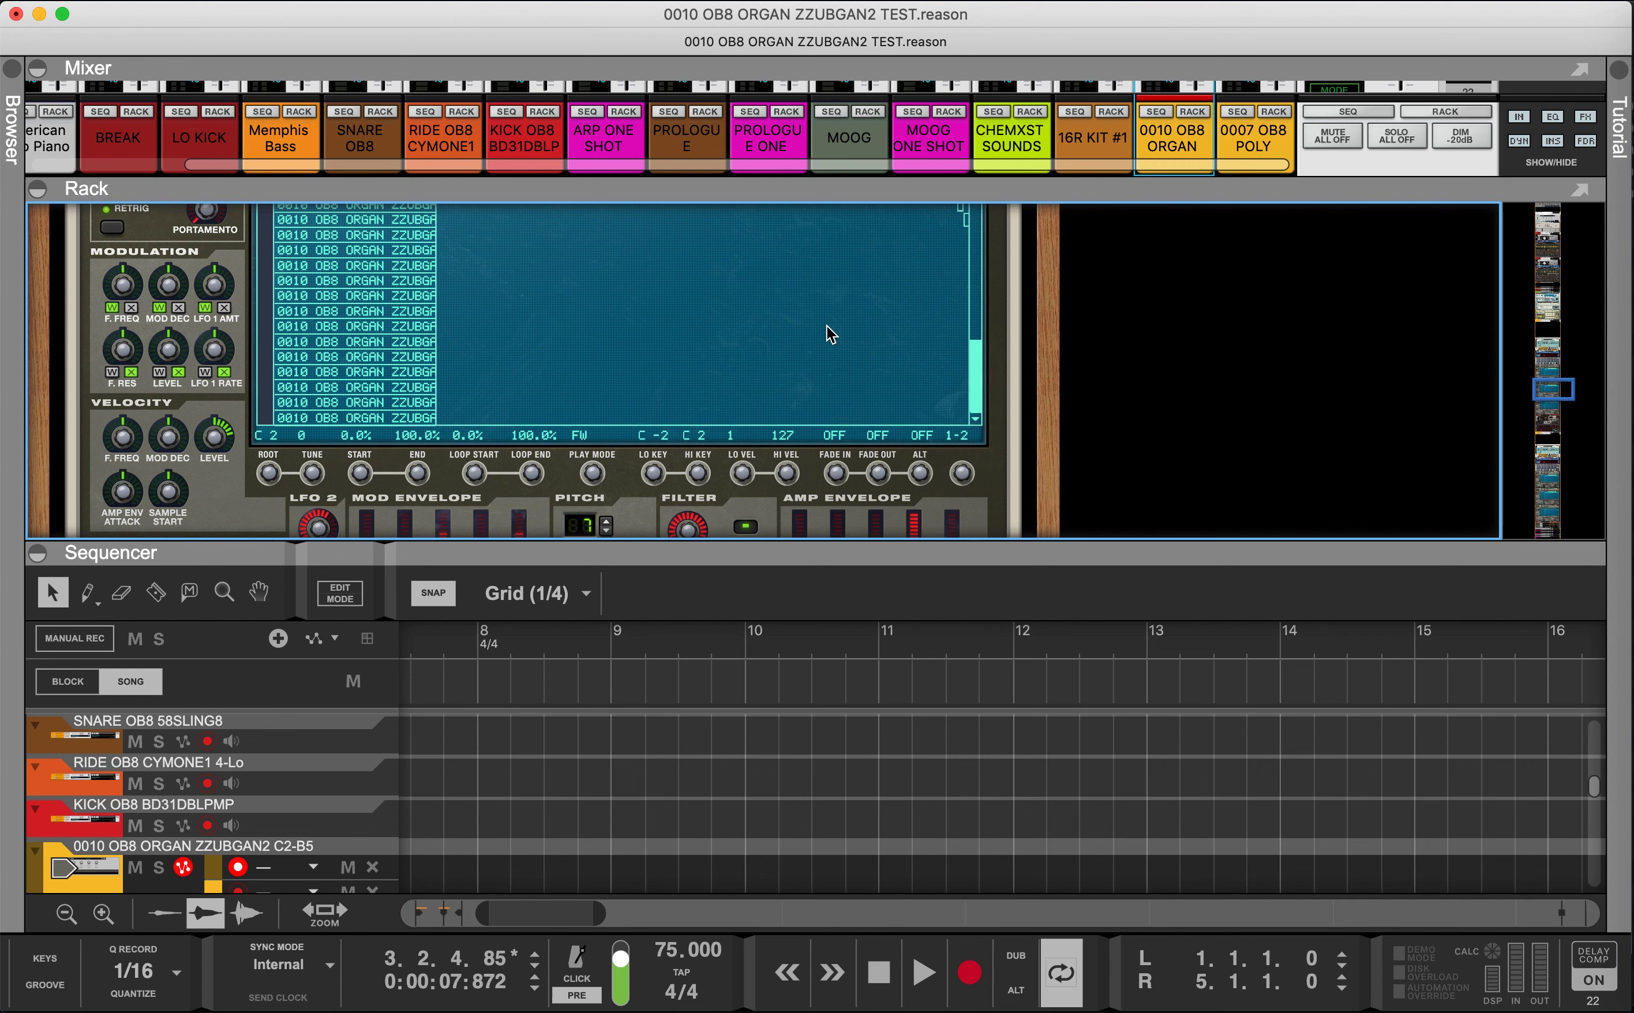
scroll(755, 310, "up", 2)
scroll(755, 311, "up", 3)
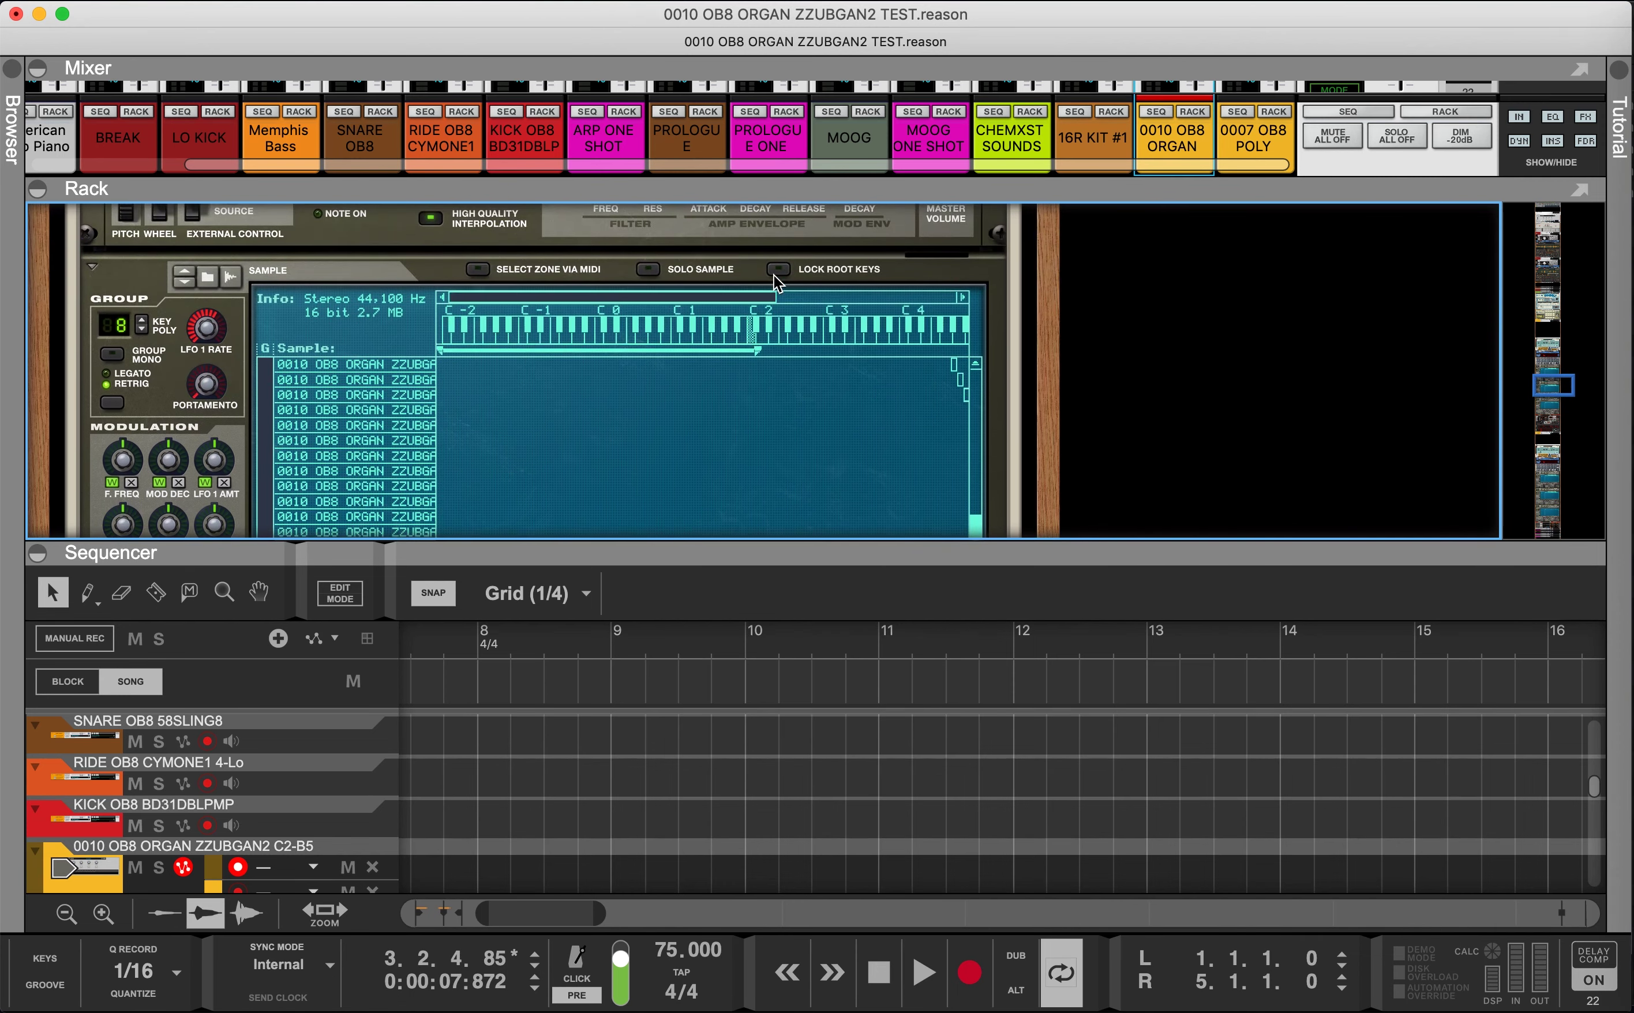
scroll(769, 390, "down", 6)
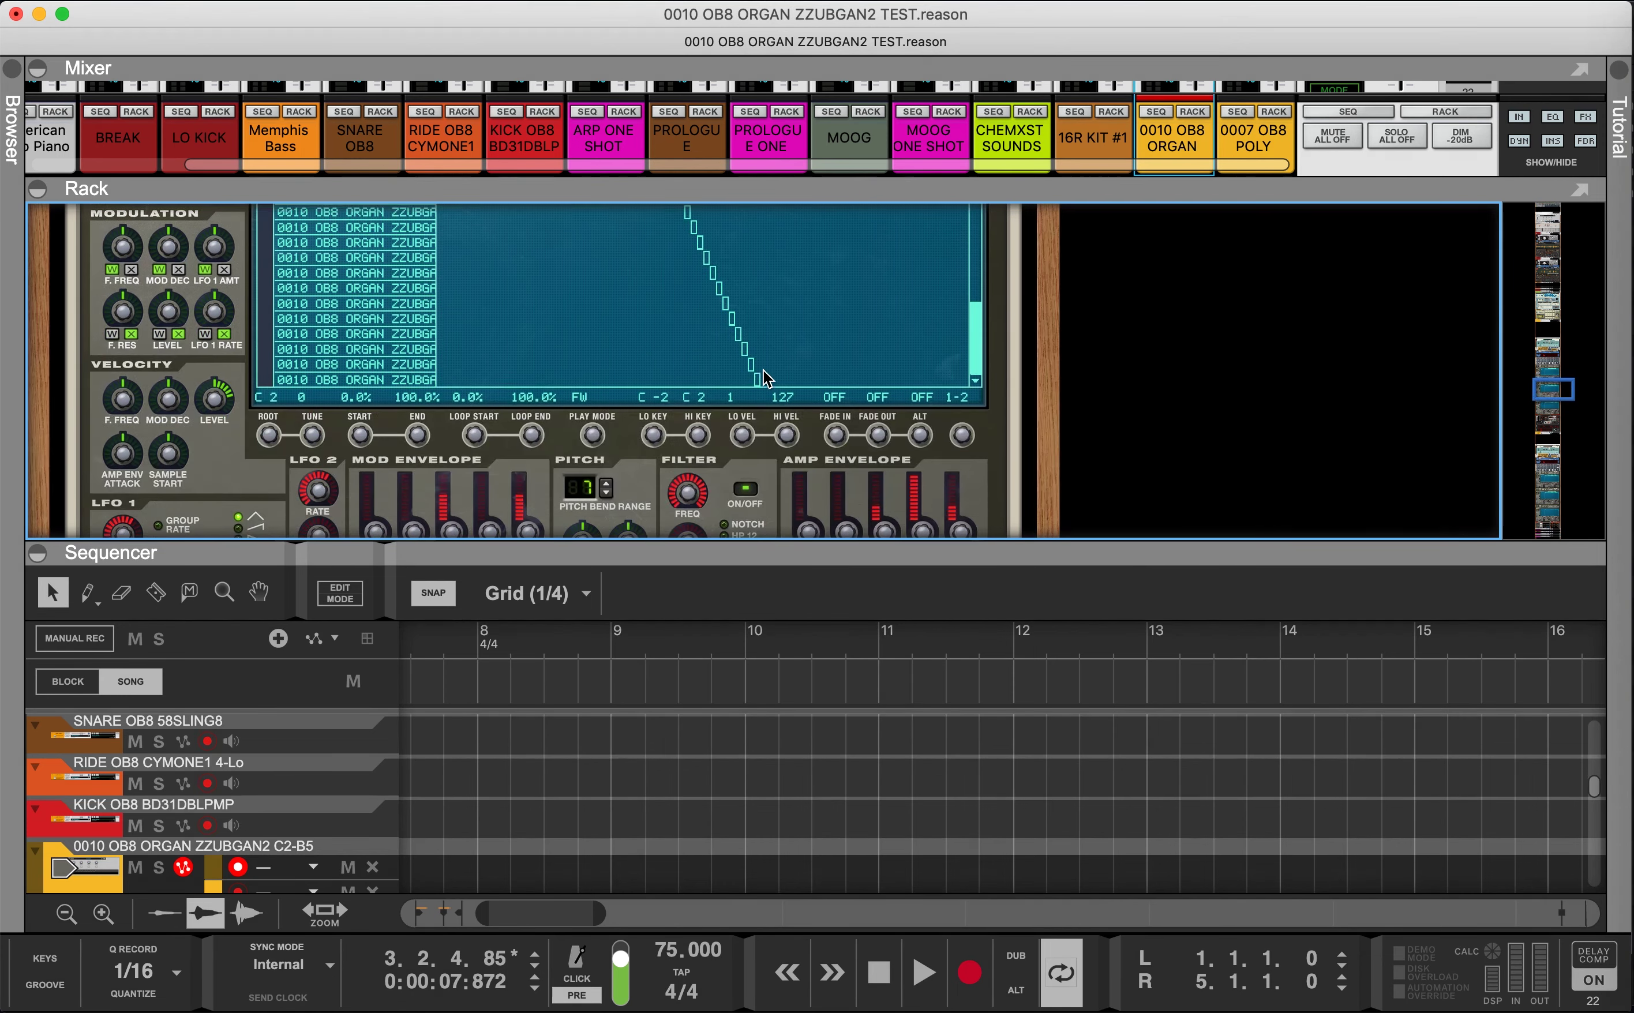
Step: Extend the last Mid zone's Hi Key up to G8, then select the zone at C5
left_click(373, 381)
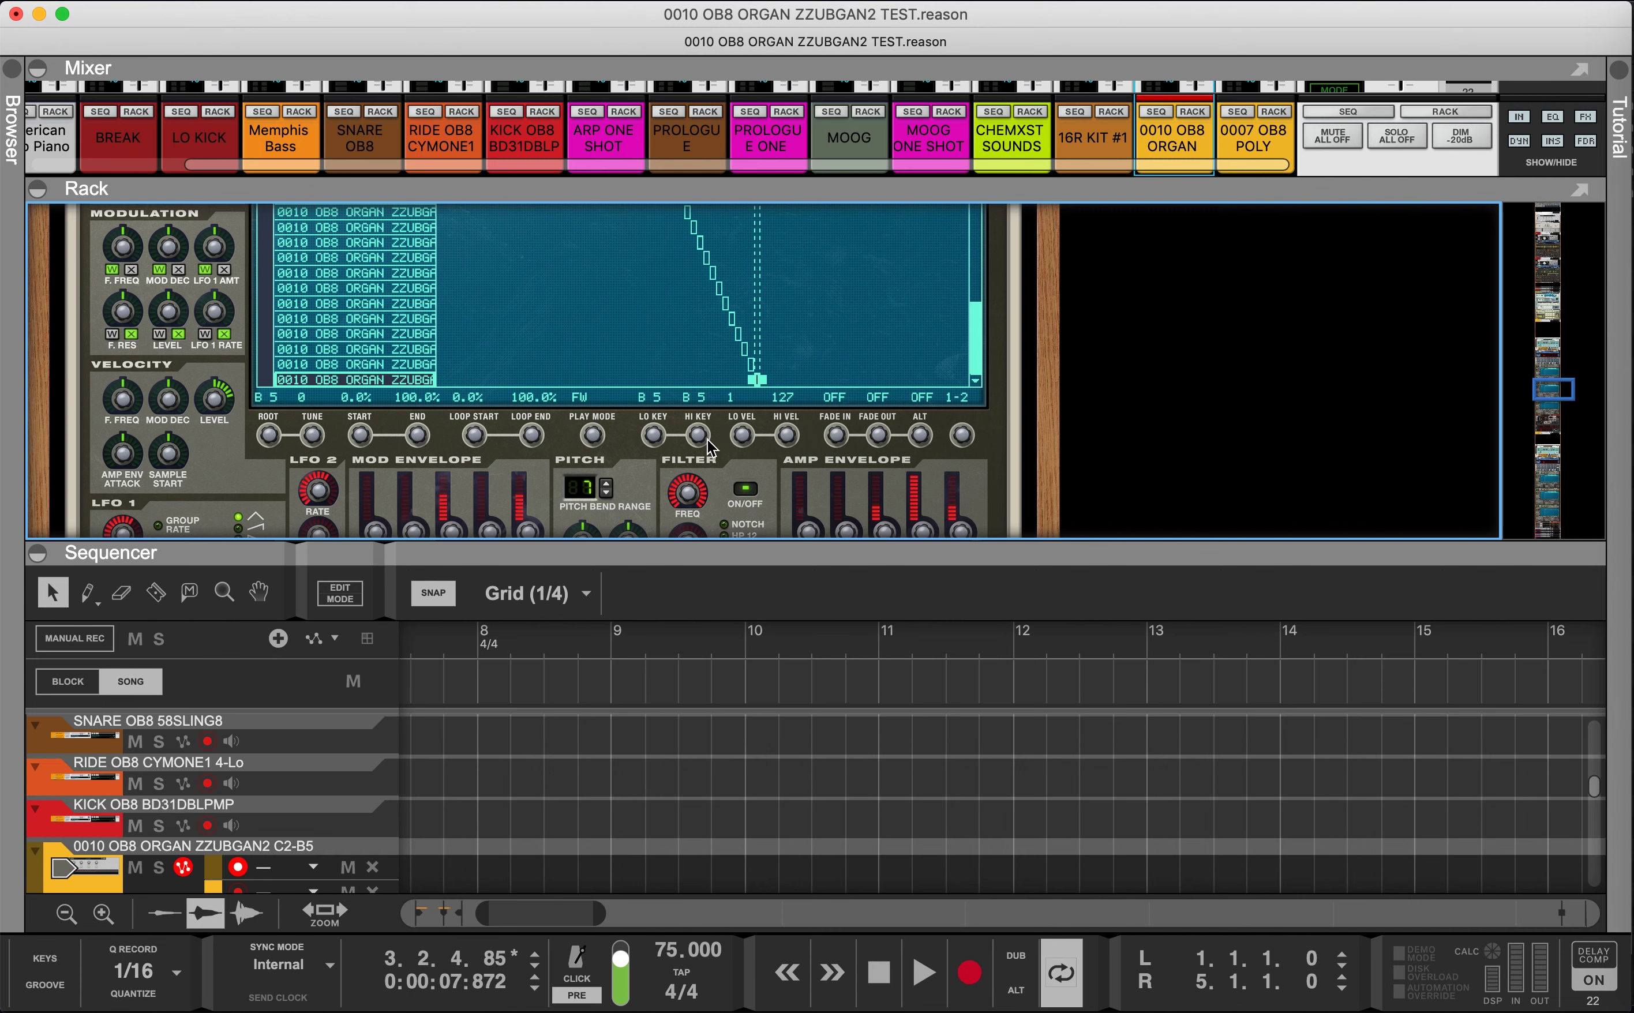
left_click_drag(700, 437, 713, 400)
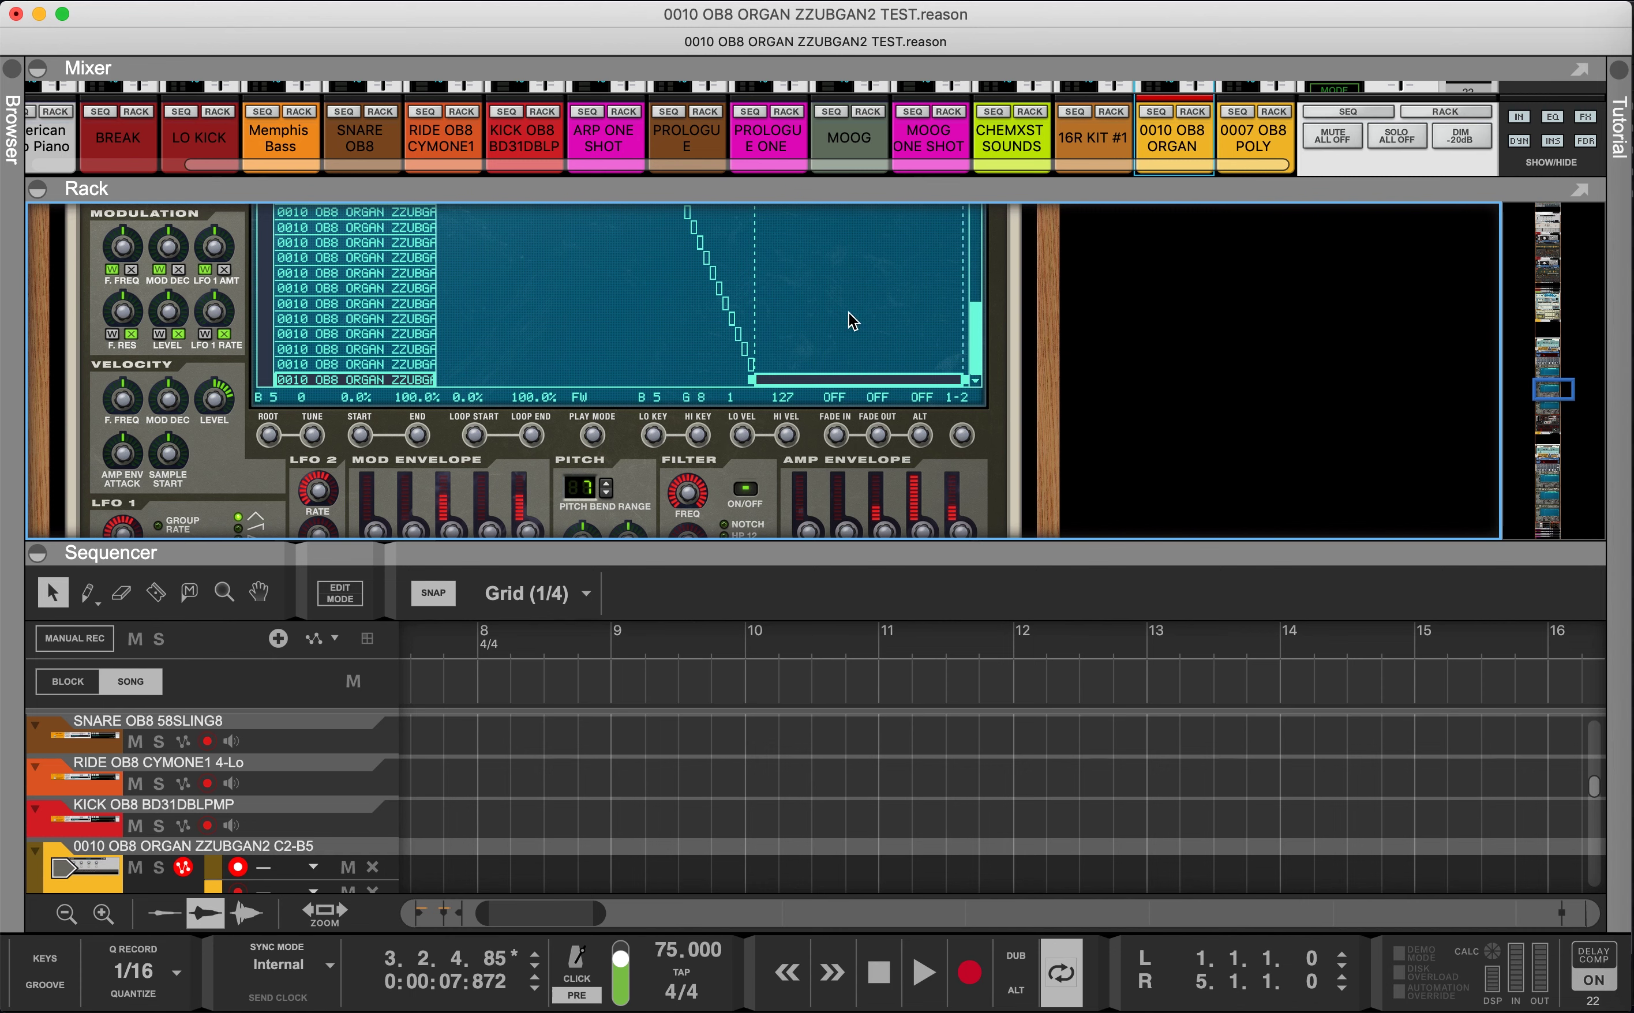
scroll(849, 313, "up", 2)
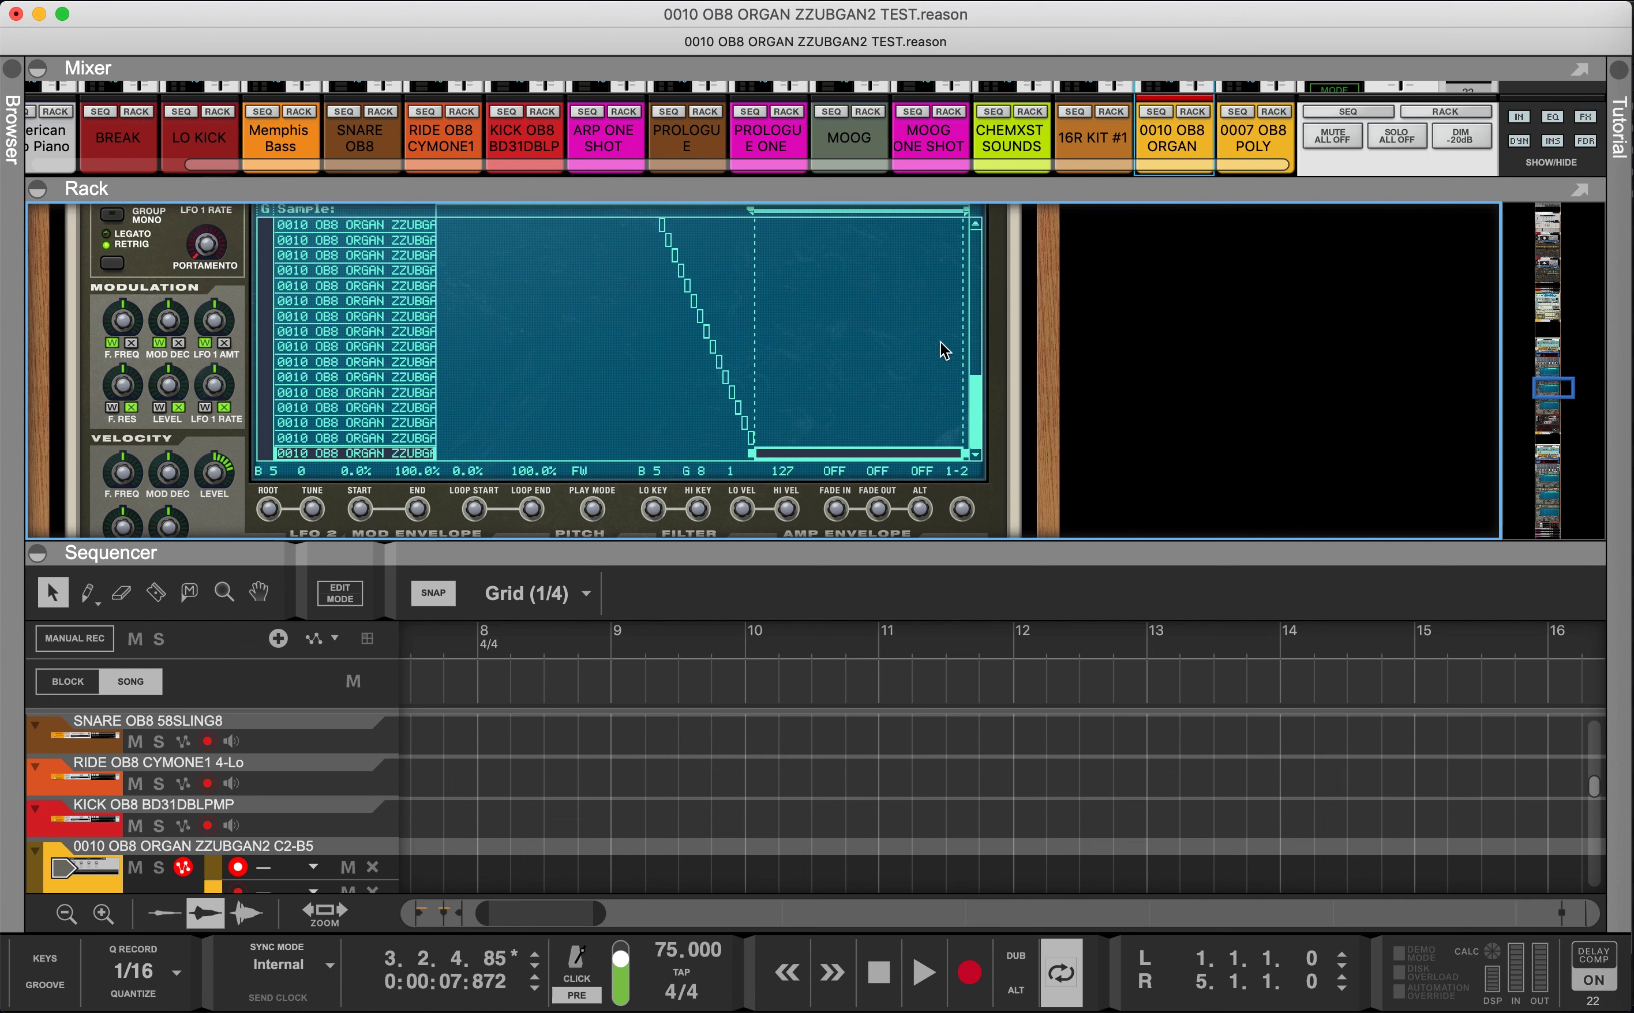
left_click_drag(978, 411, 1007, 151)
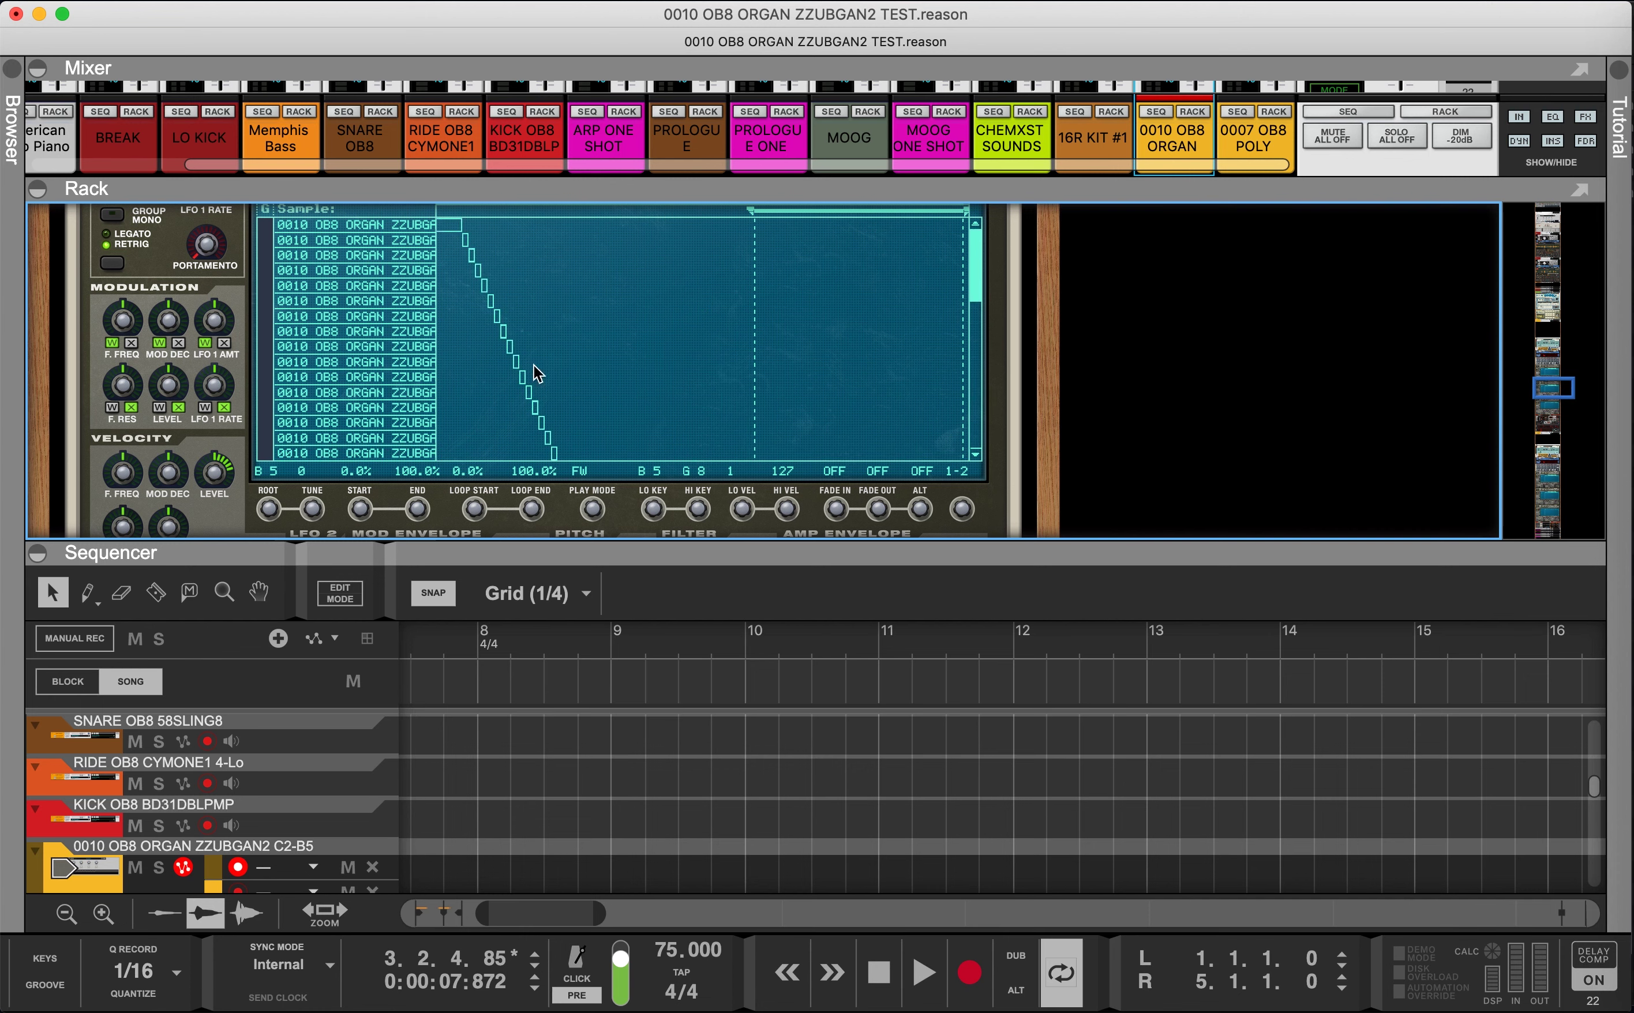
scroll(842, 324, "down", 4)
scroll(842, 324, "up", 5)
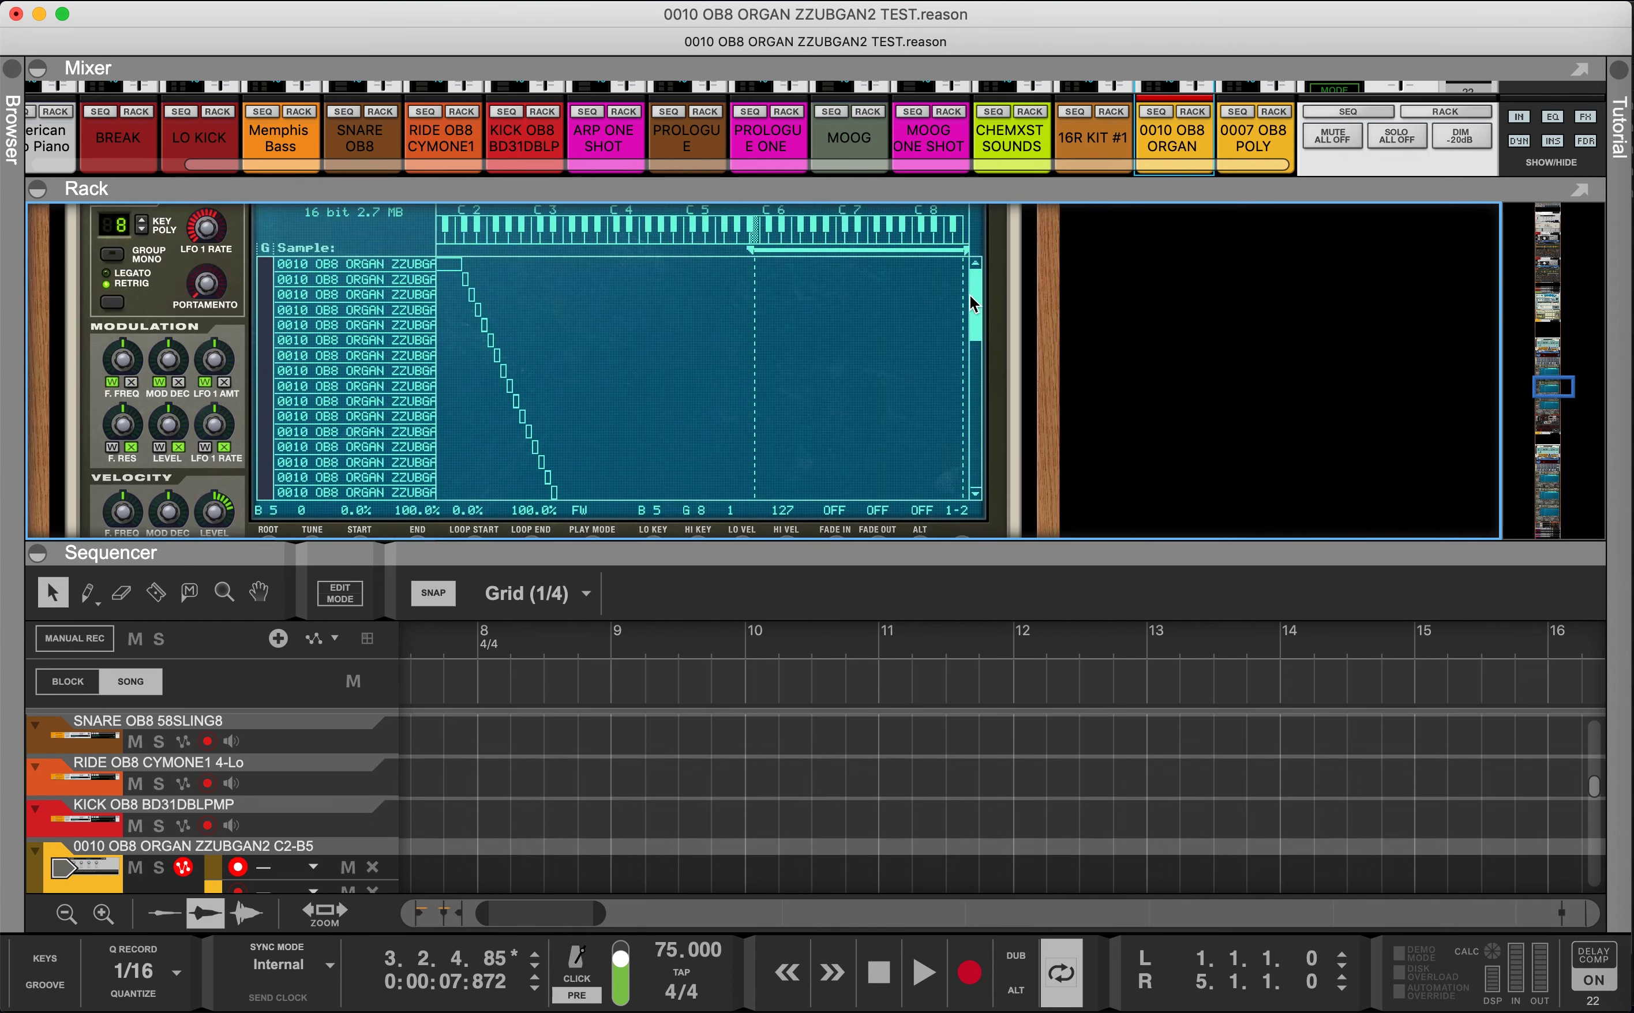
scroll(627, 242, "up", 3)
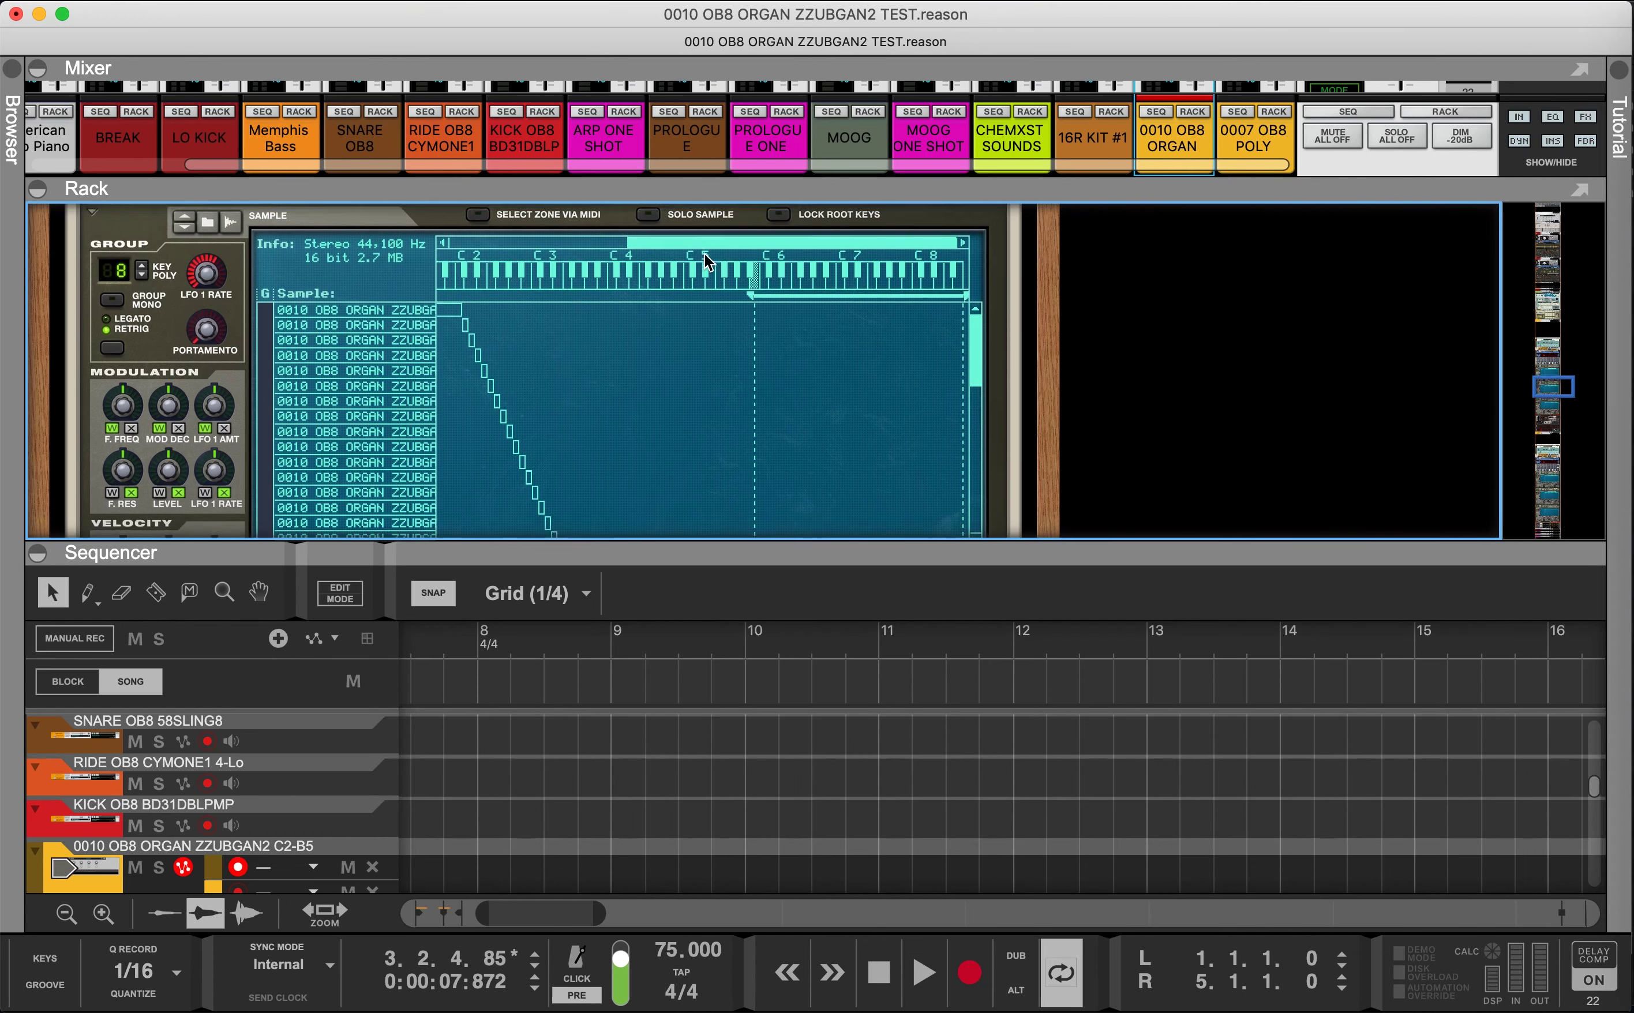
scroll(719, 336, "left", 5)
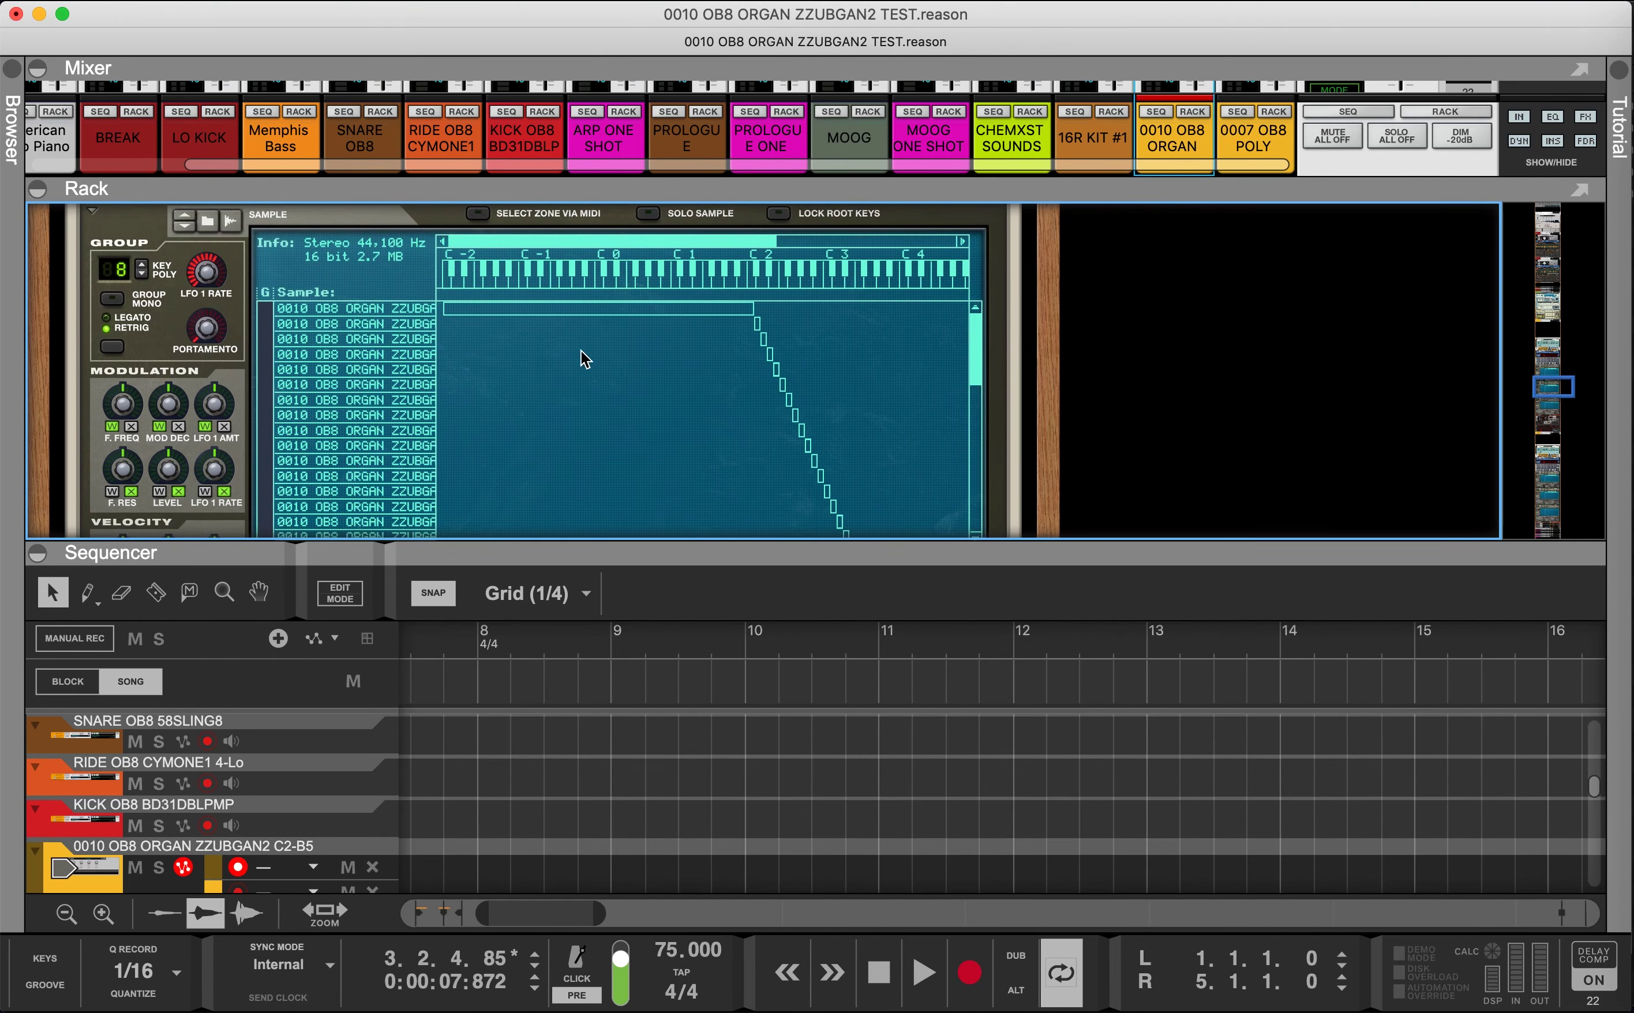
scroll(661, 245, "right", 5)
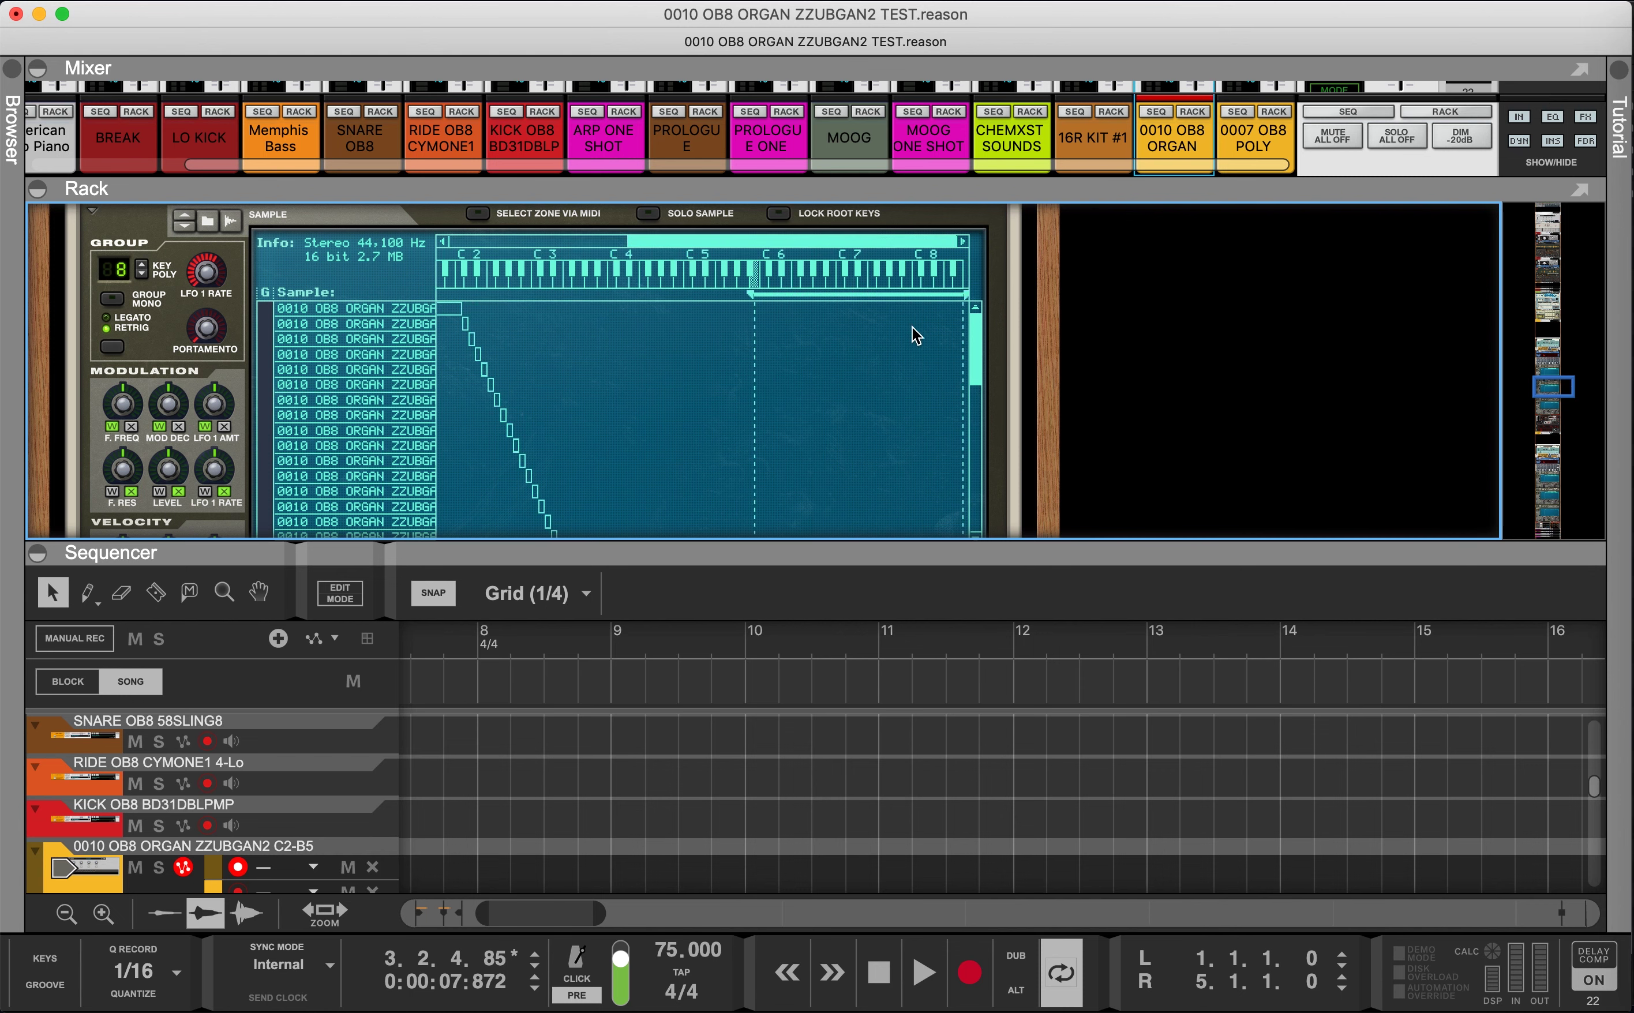
scroll(913, 326, "down", 4)
left_click_drag(975, 214, 977, 394)
scroll(861, 376, "up", 4)
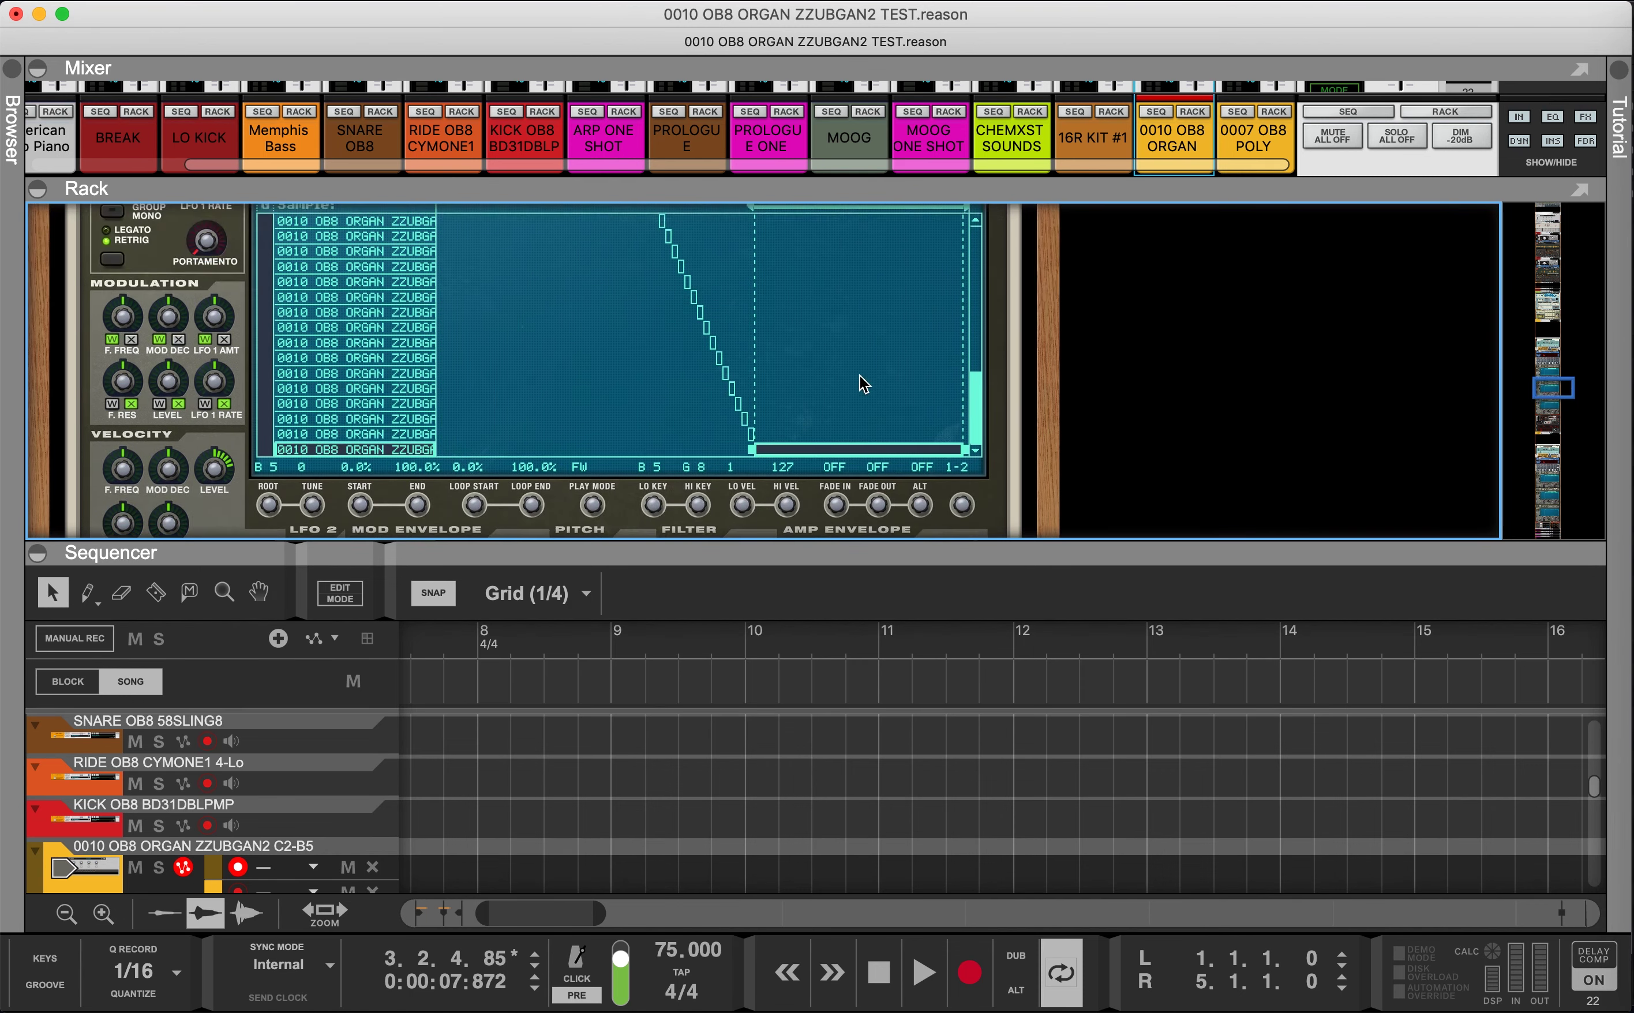
left_click(429, 364)
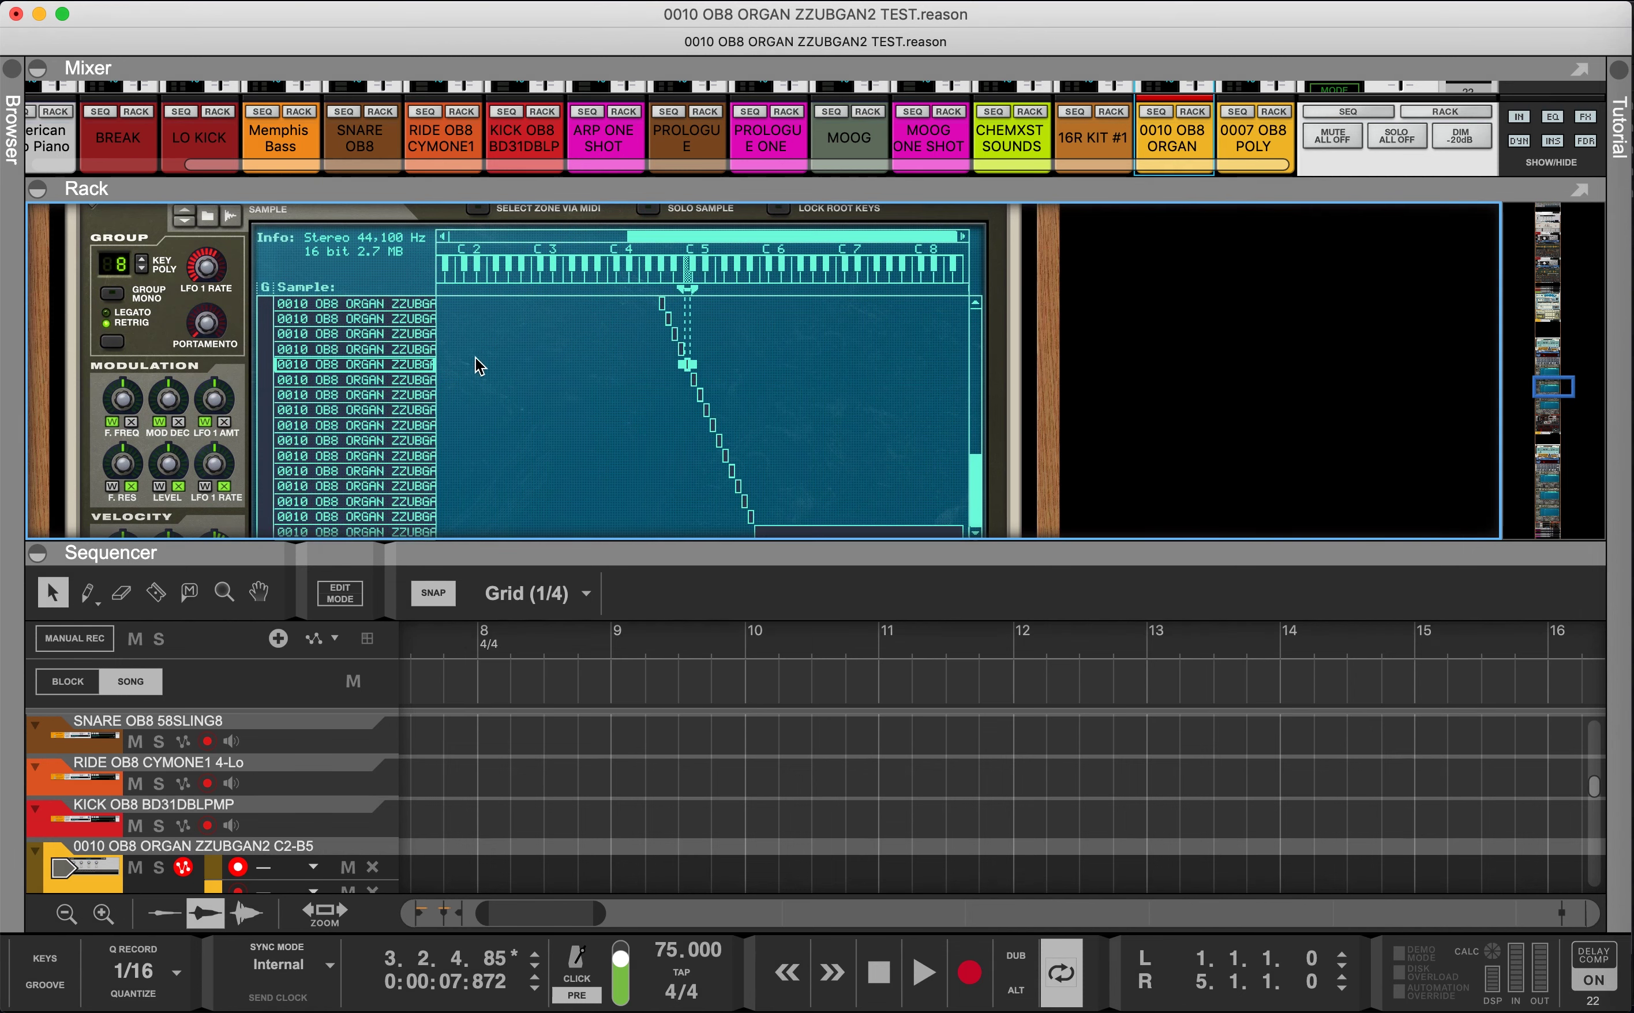
scroll(415, 379, "down", 5)
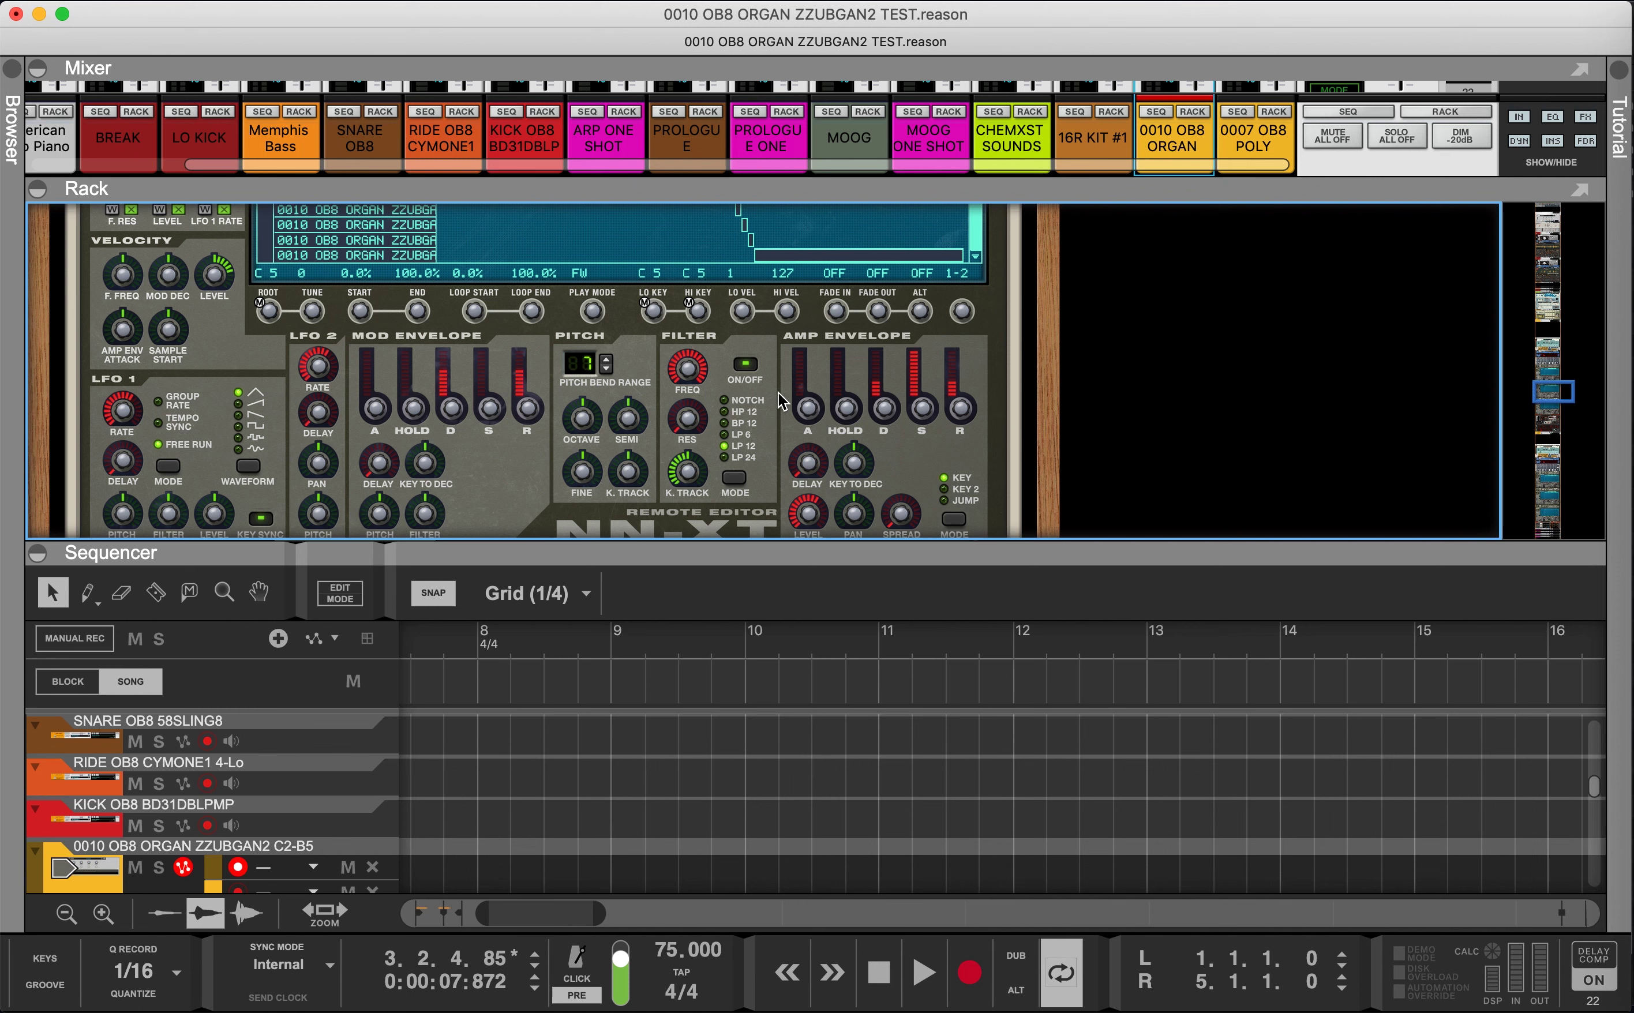
mouse_move(796, 327)
left_mouse_down()
mouse_move(790, 444)
mouse_move(793, 321)
mouse_move(777, 389)
left_mouse_up()
left_click_drag(747, 319, 766, 211)
left_click_drag(744, 329, 743, 331)
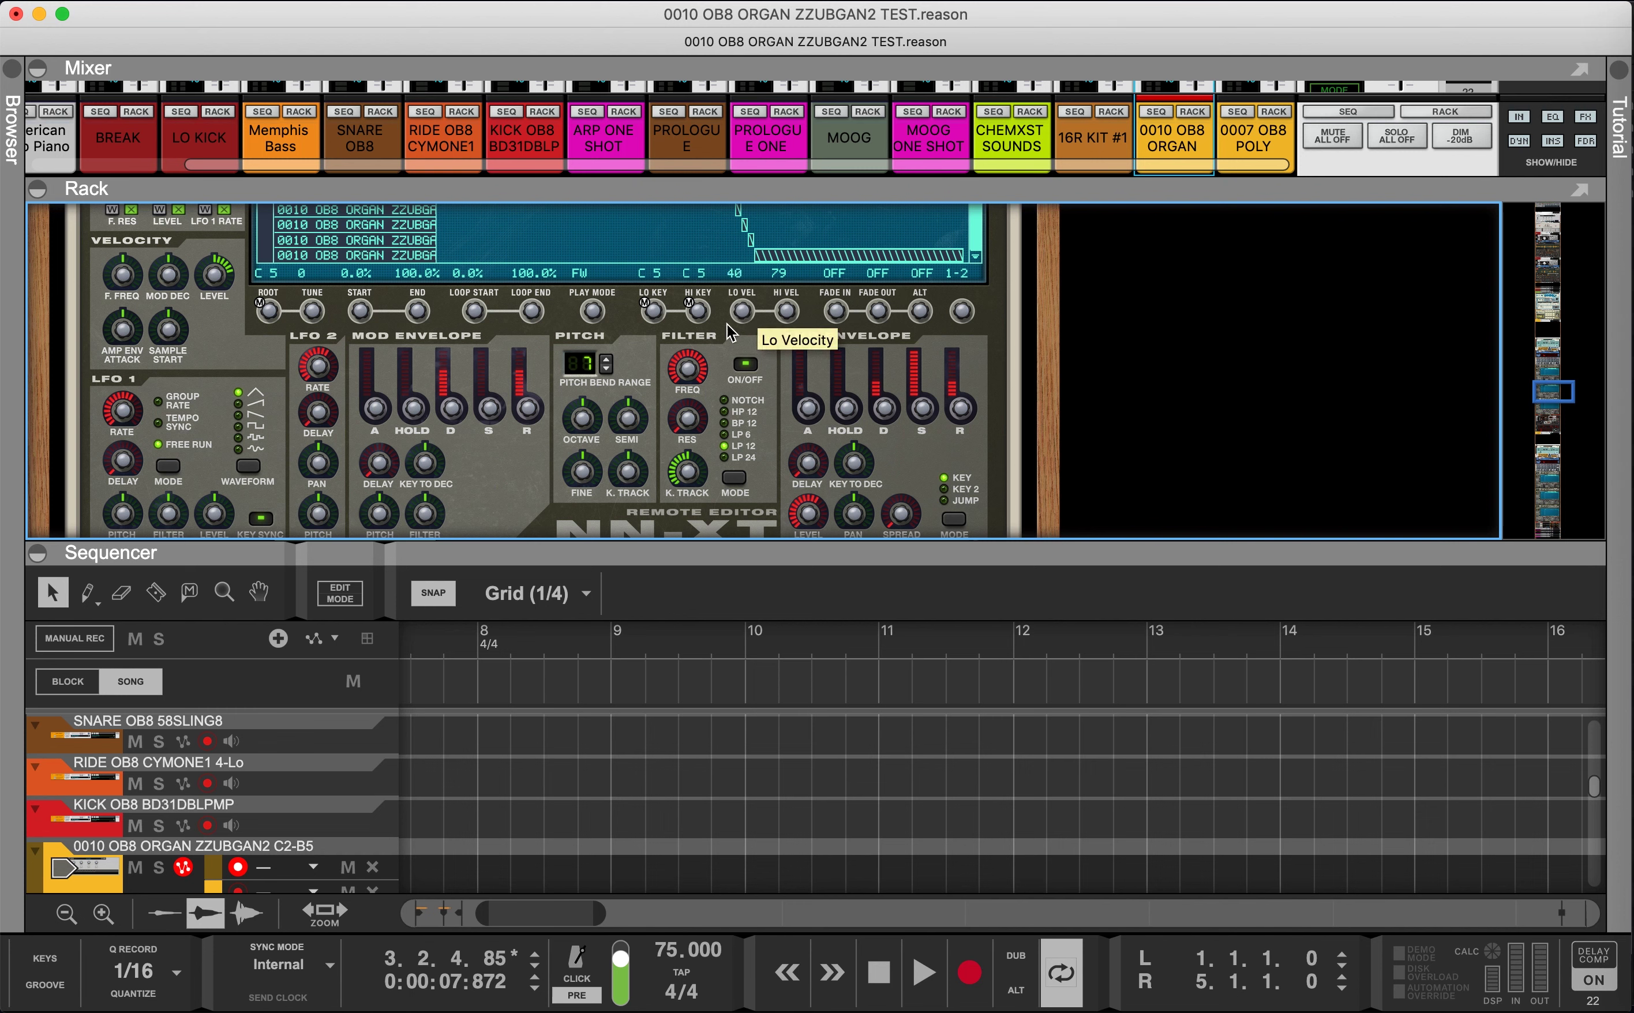
scroll(455, 267, "up", 3)
scroll(455, 267, "up", 15)
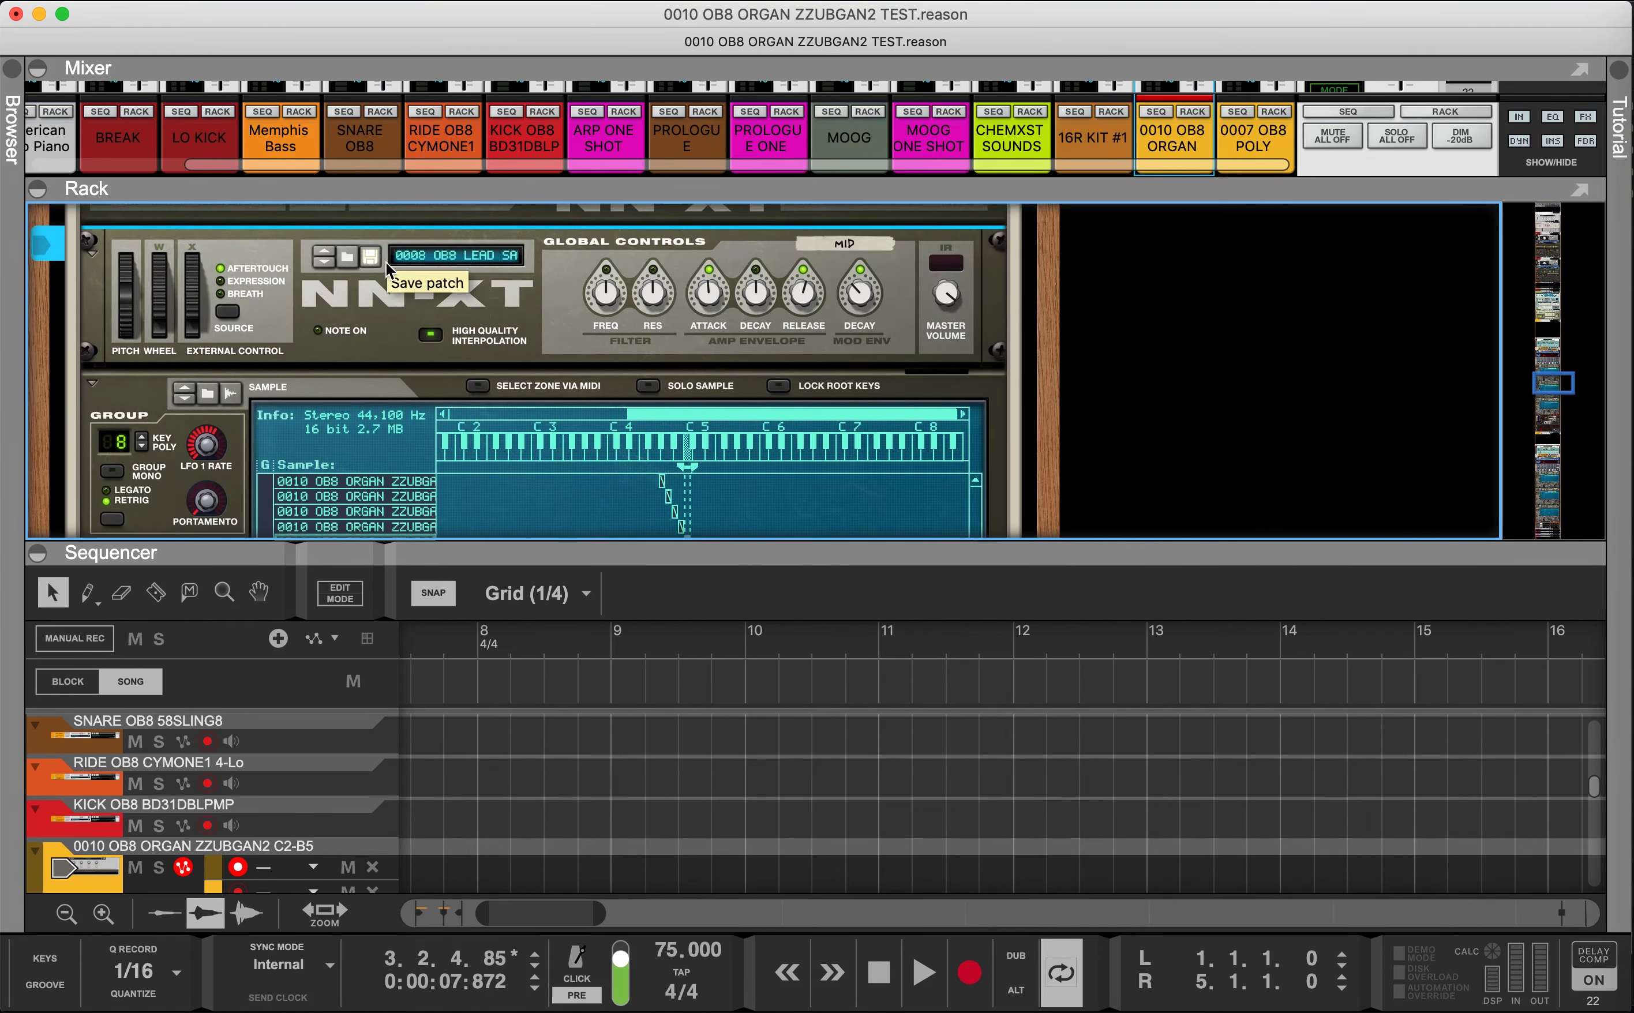
left_click(378, 260)
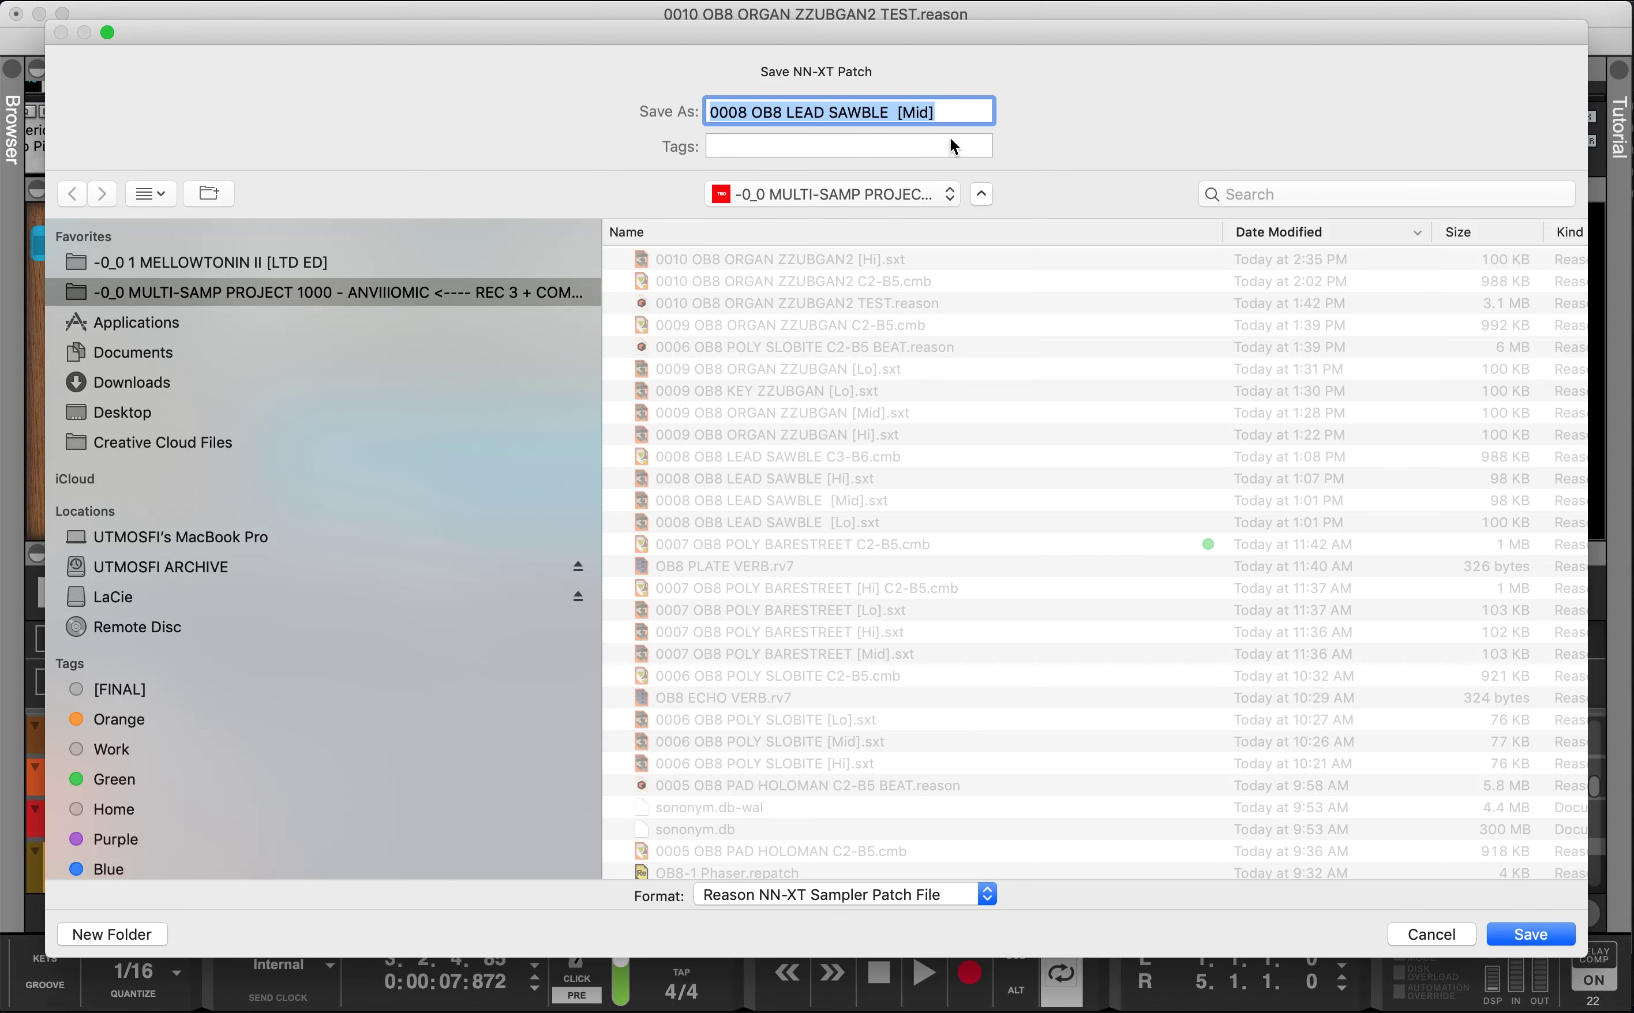
Step: Save the Mid patch as '0010 OB8 ORGAN ZZUBGAN2 [Mid]' from the pasted sample name
type("0010 OB8 ORGAN ZZUBGAN2 [Hi] 1.wav")
left_click_drag(946, 115, 1059, 92)
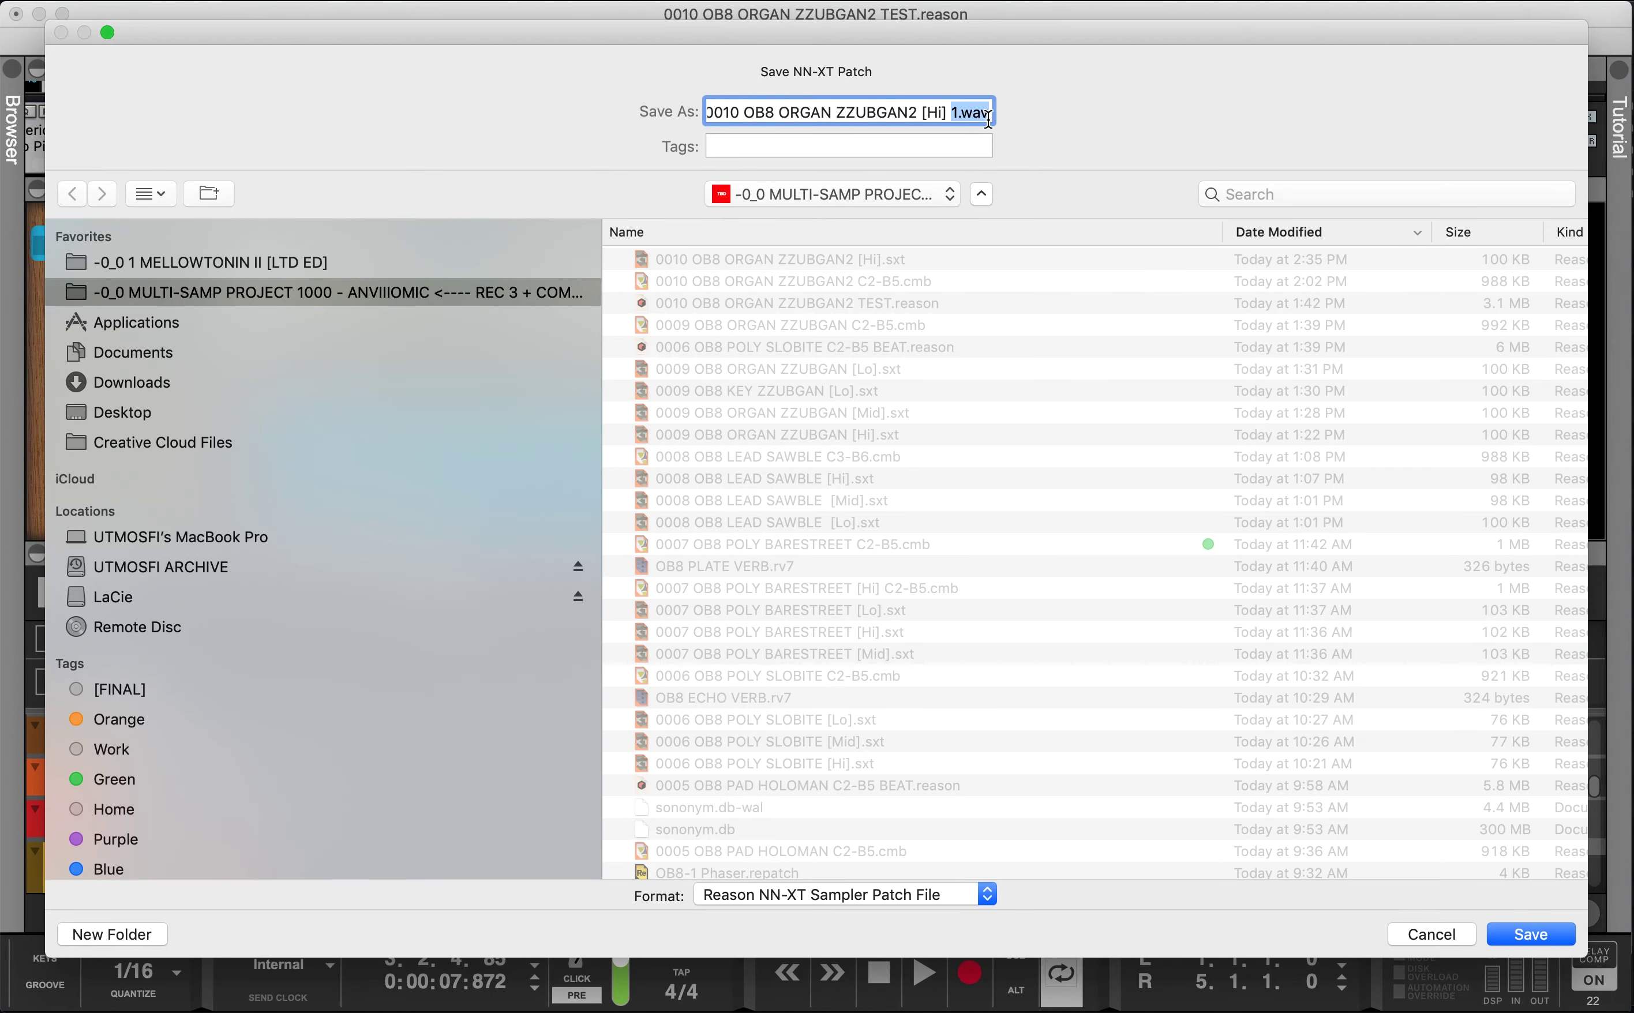
key("BackSpace")
key("BackSpace")
key("BackSpace")
key("BackSpace")
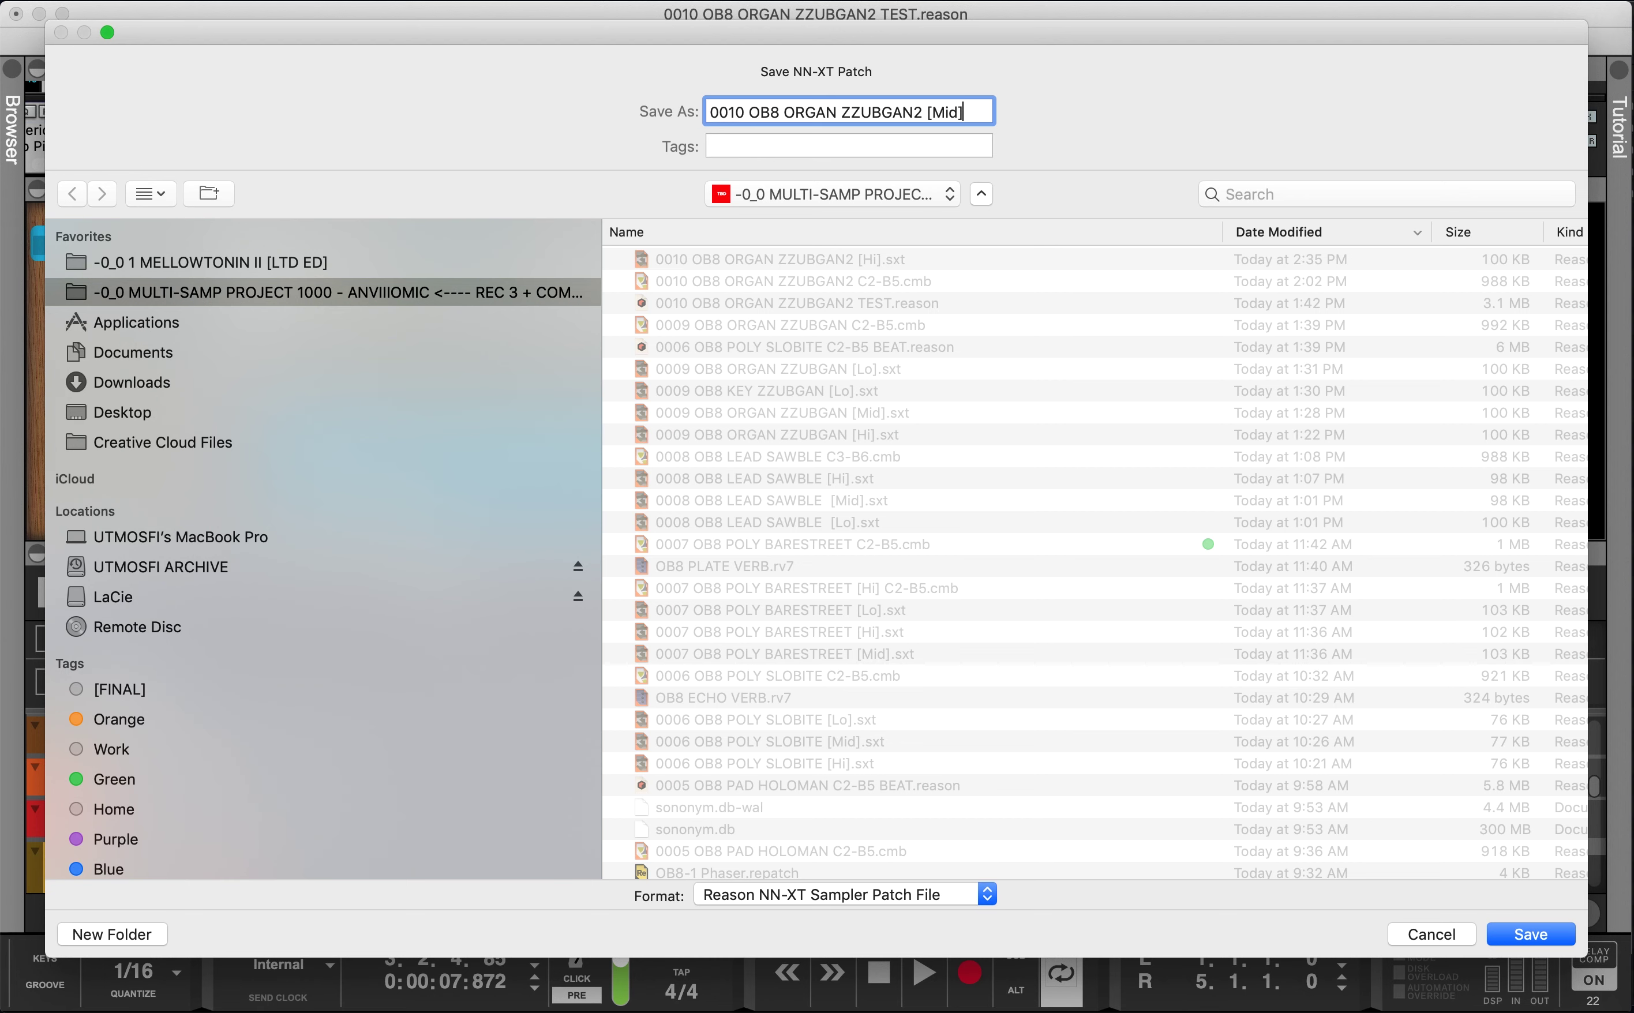
left_click(1514, 933)
scroll(536, 349, "down", 15)
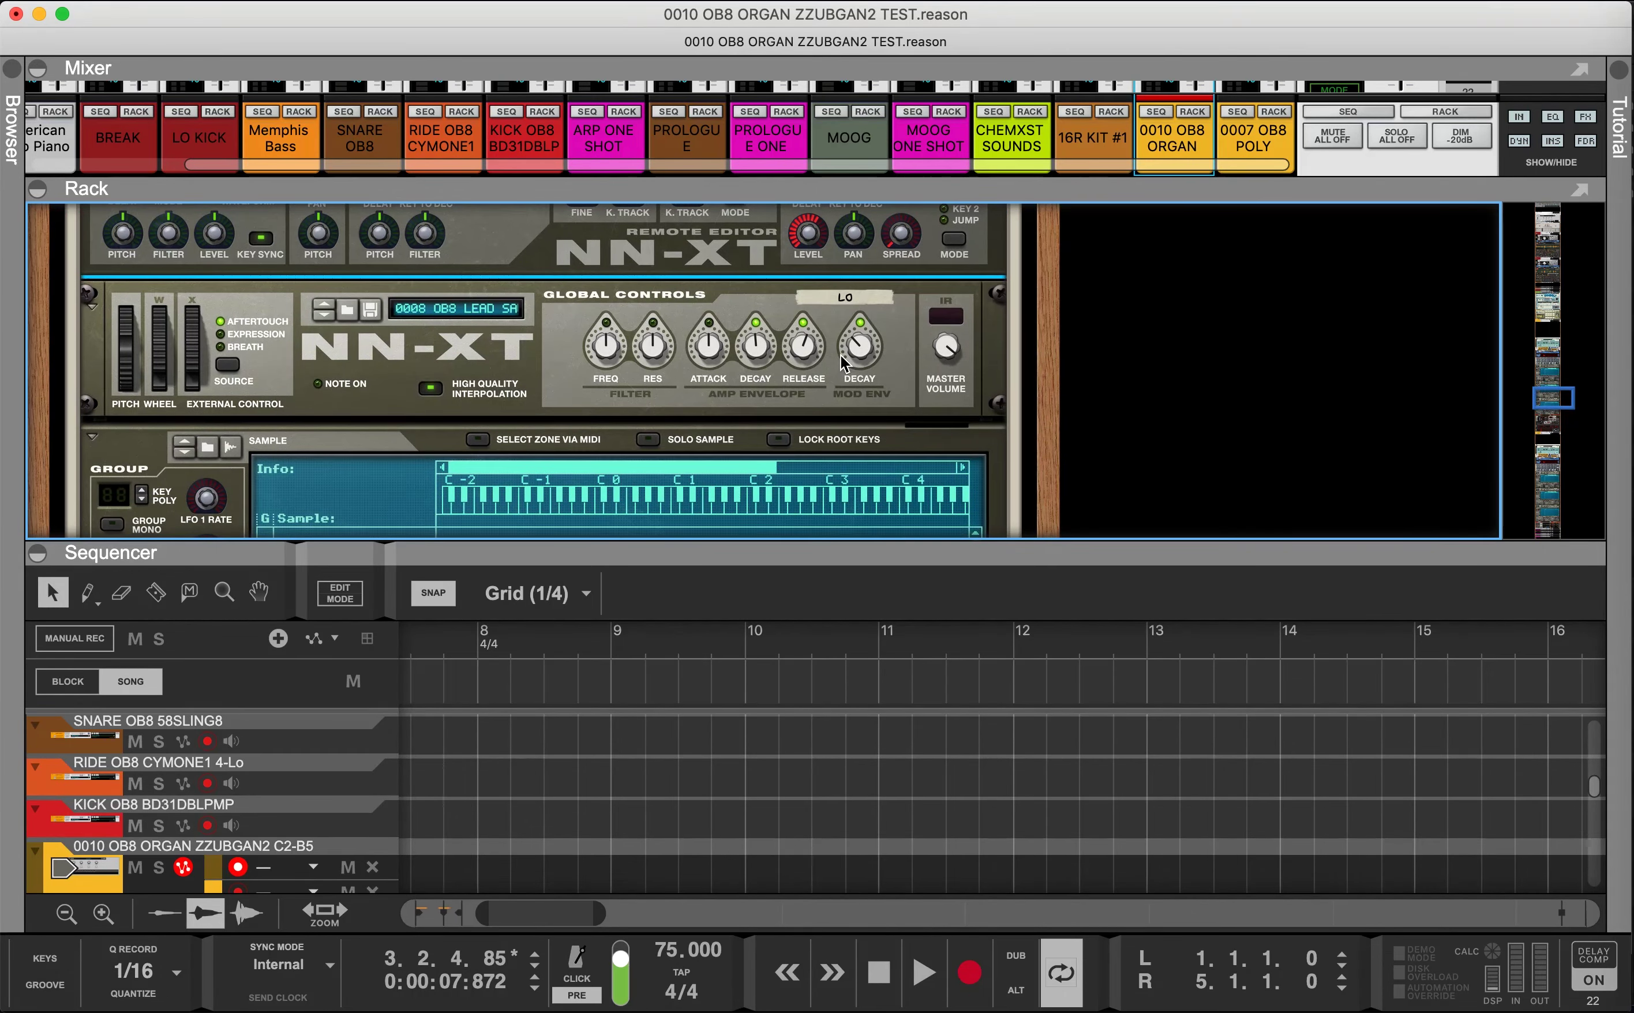
Step: Open the browser on the [Lo] sample folder, audition a sample, and stop auto-preview
scroll(825, 366, "down", 3)
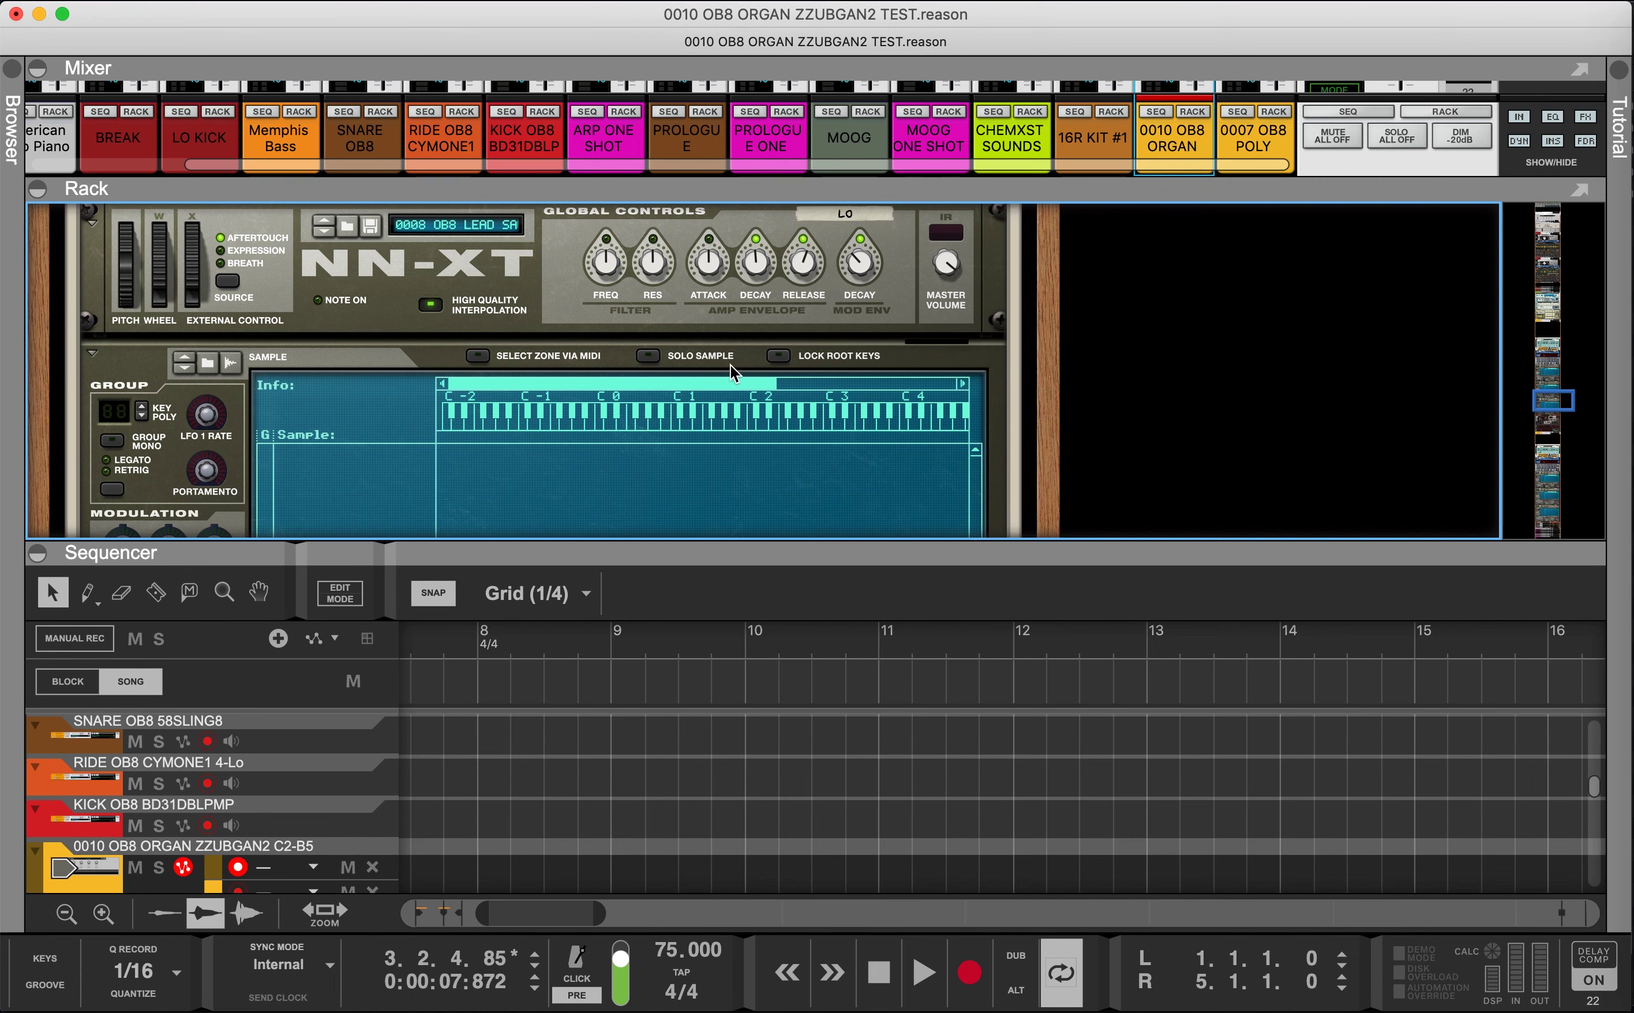
scroll(327, 373, "down", 8)
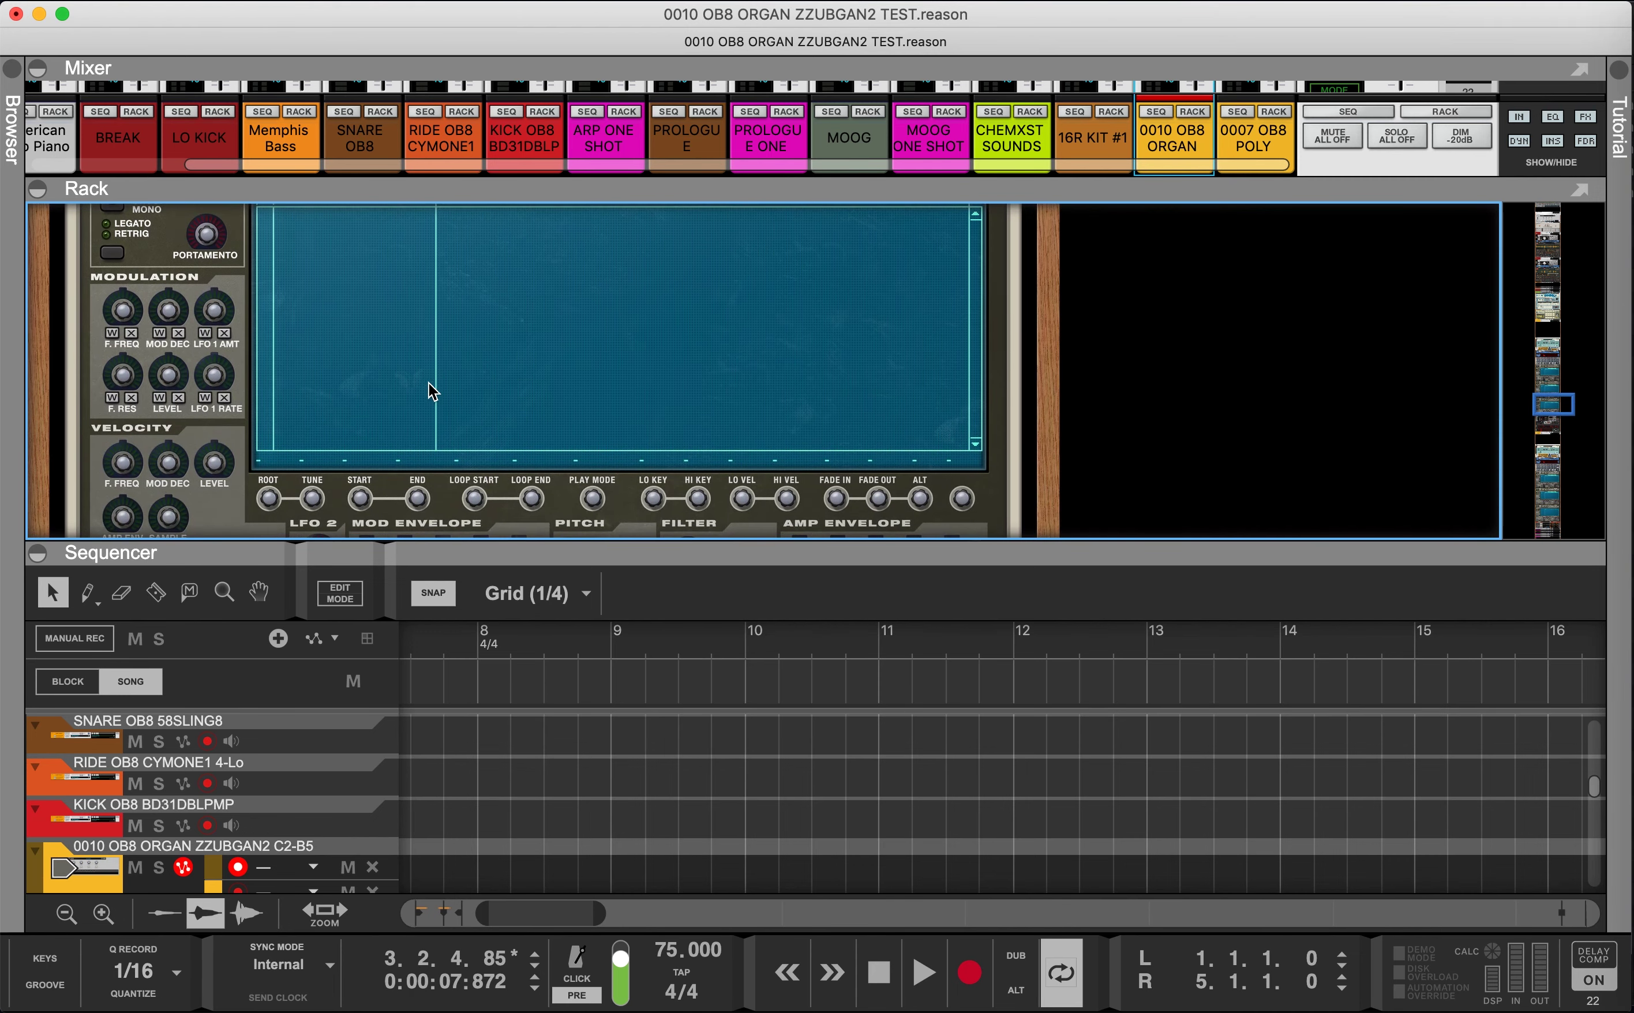
scroll(429, 383, "up", 1)
left_click(20, 77)
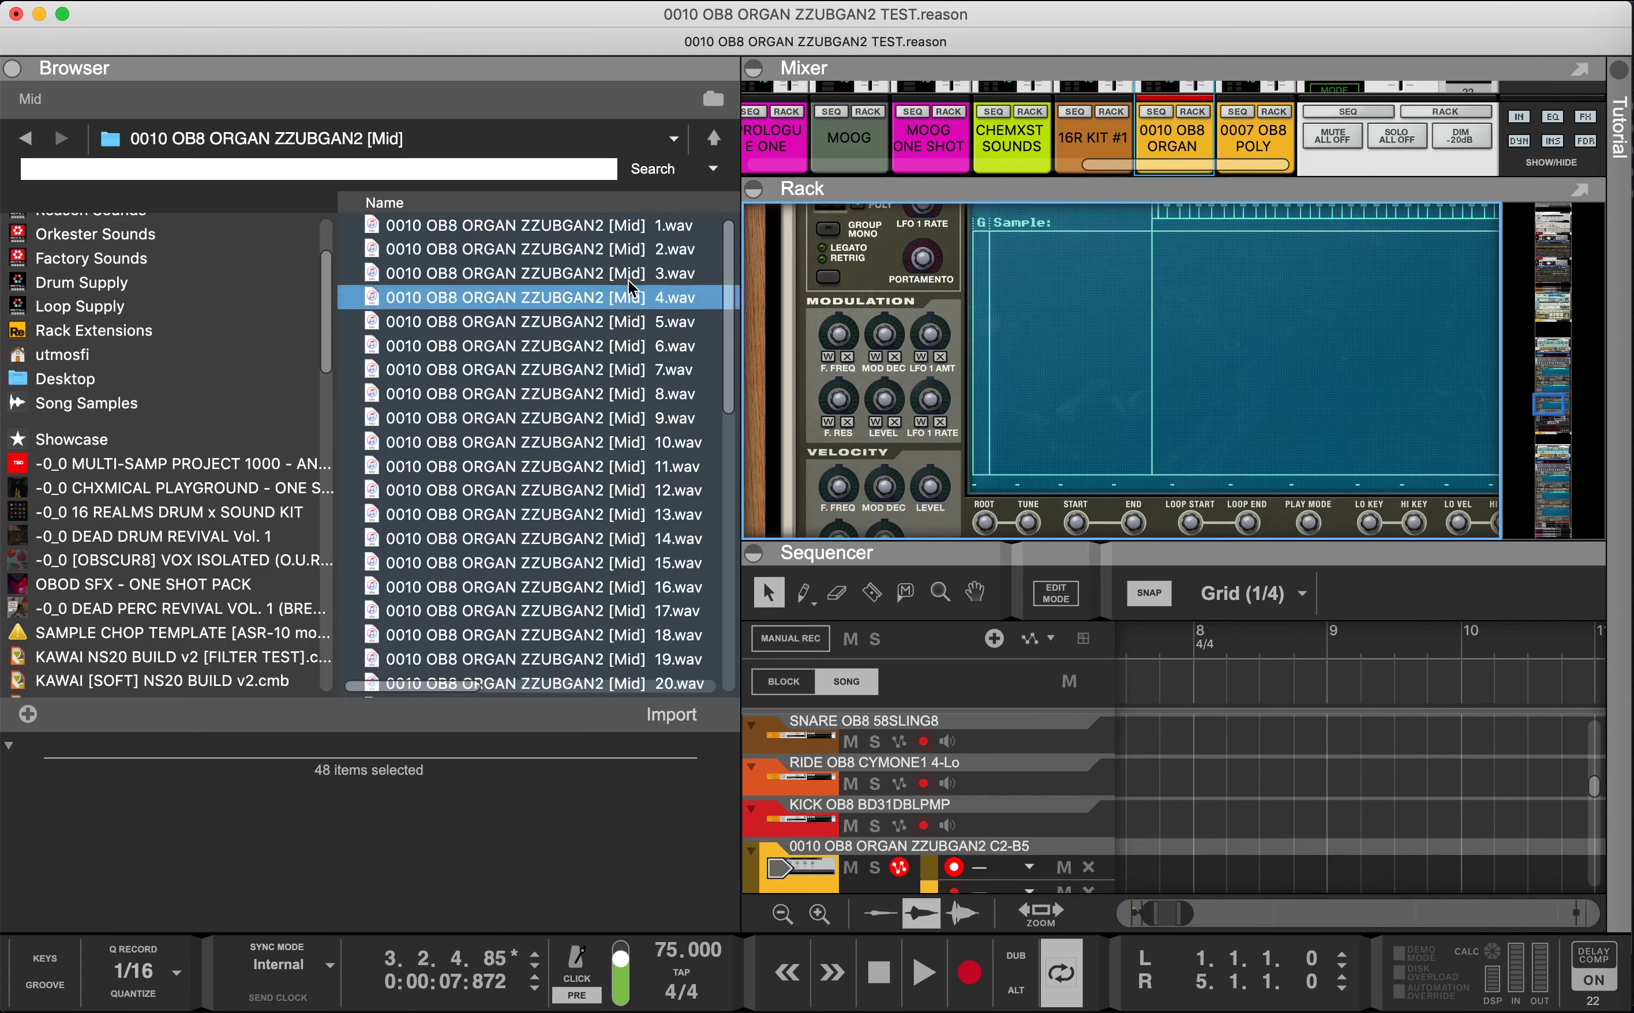
left_click(714, 137)
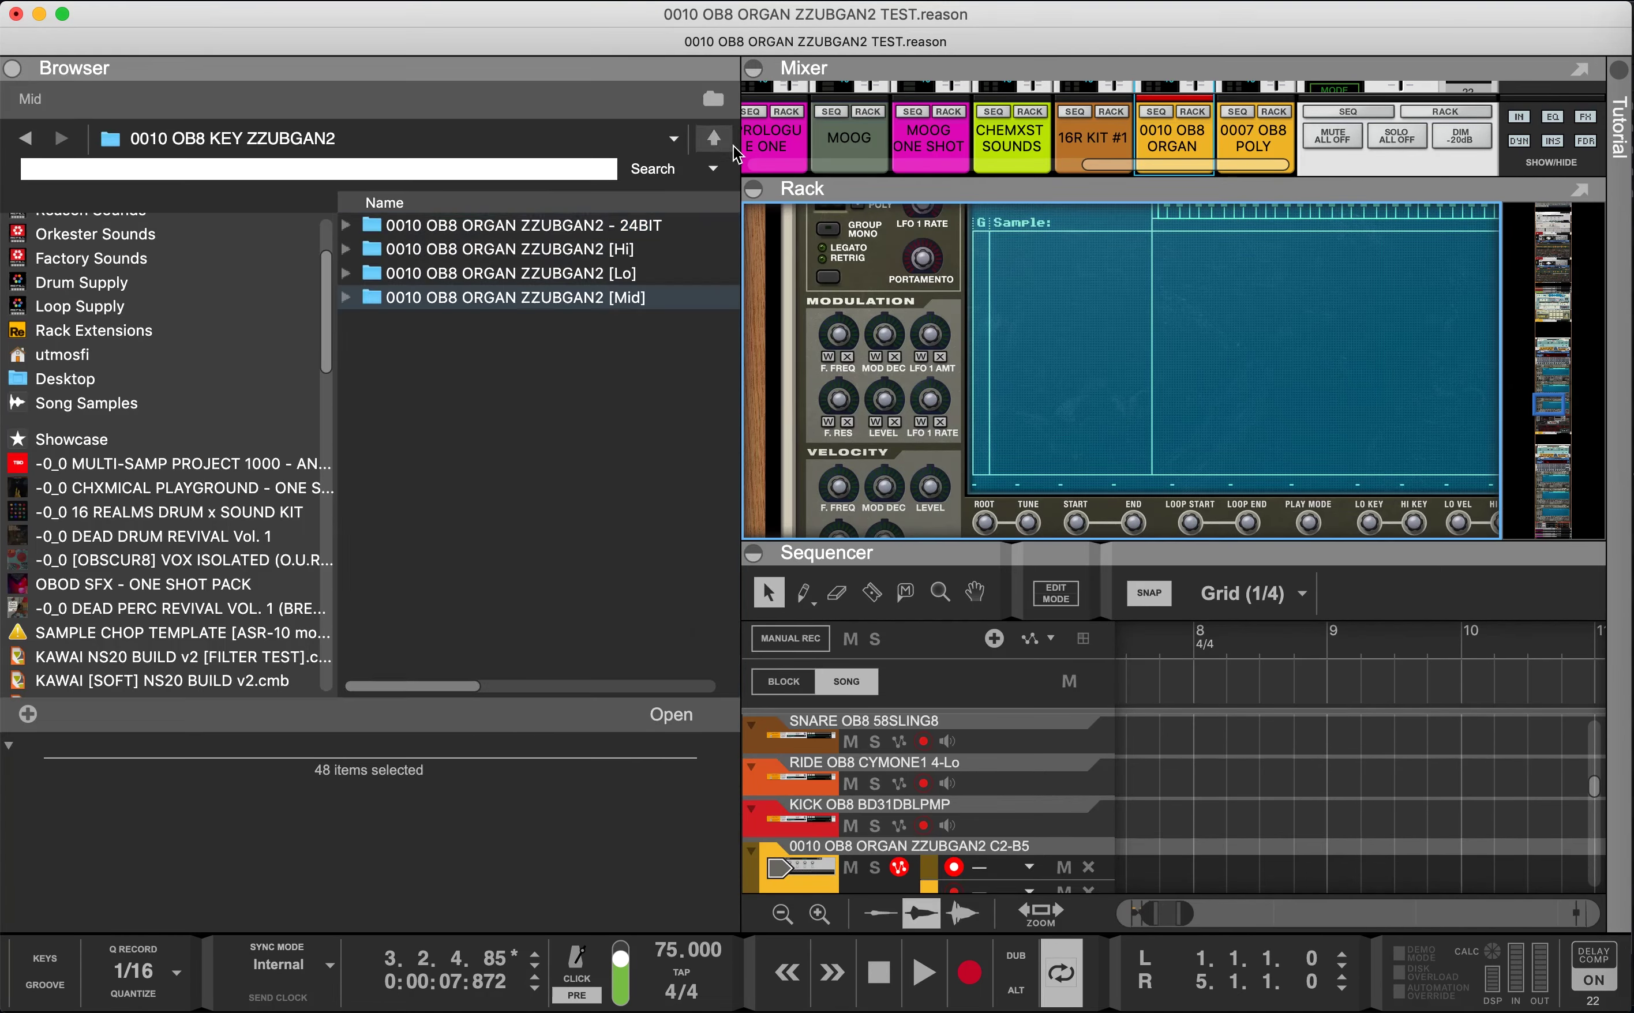
double_click(556, 272)
key("Down")
key("Down")
key("Down")
key("Up")
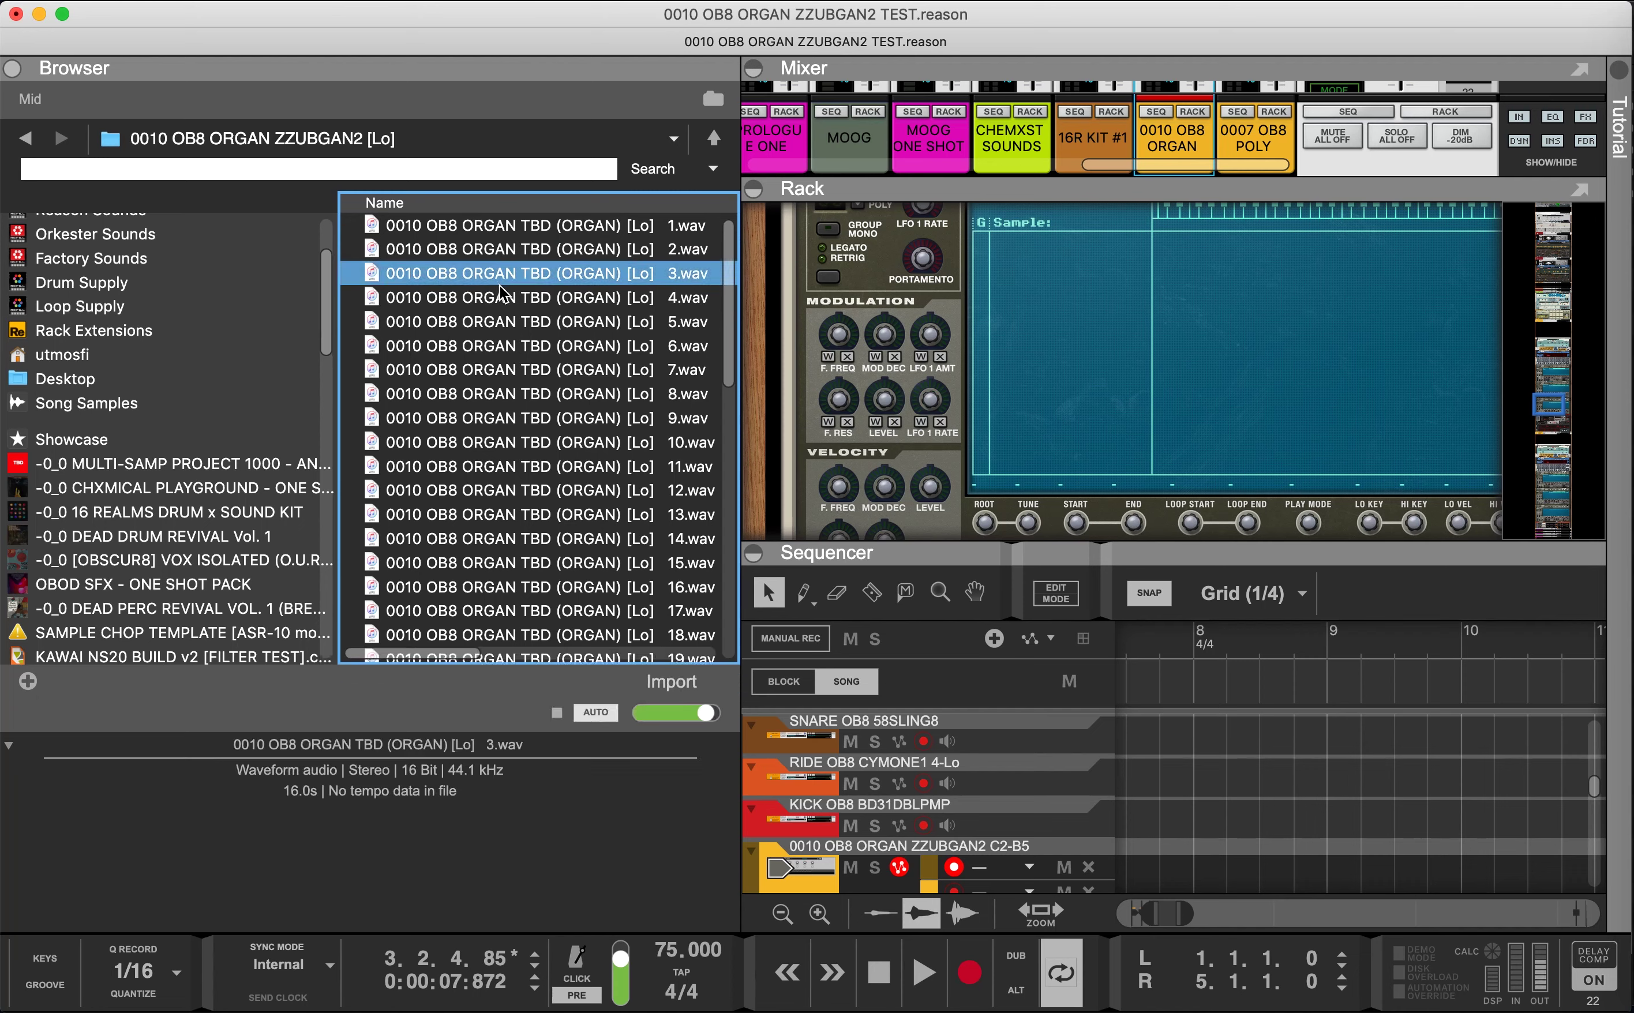
left_click(557, 712)
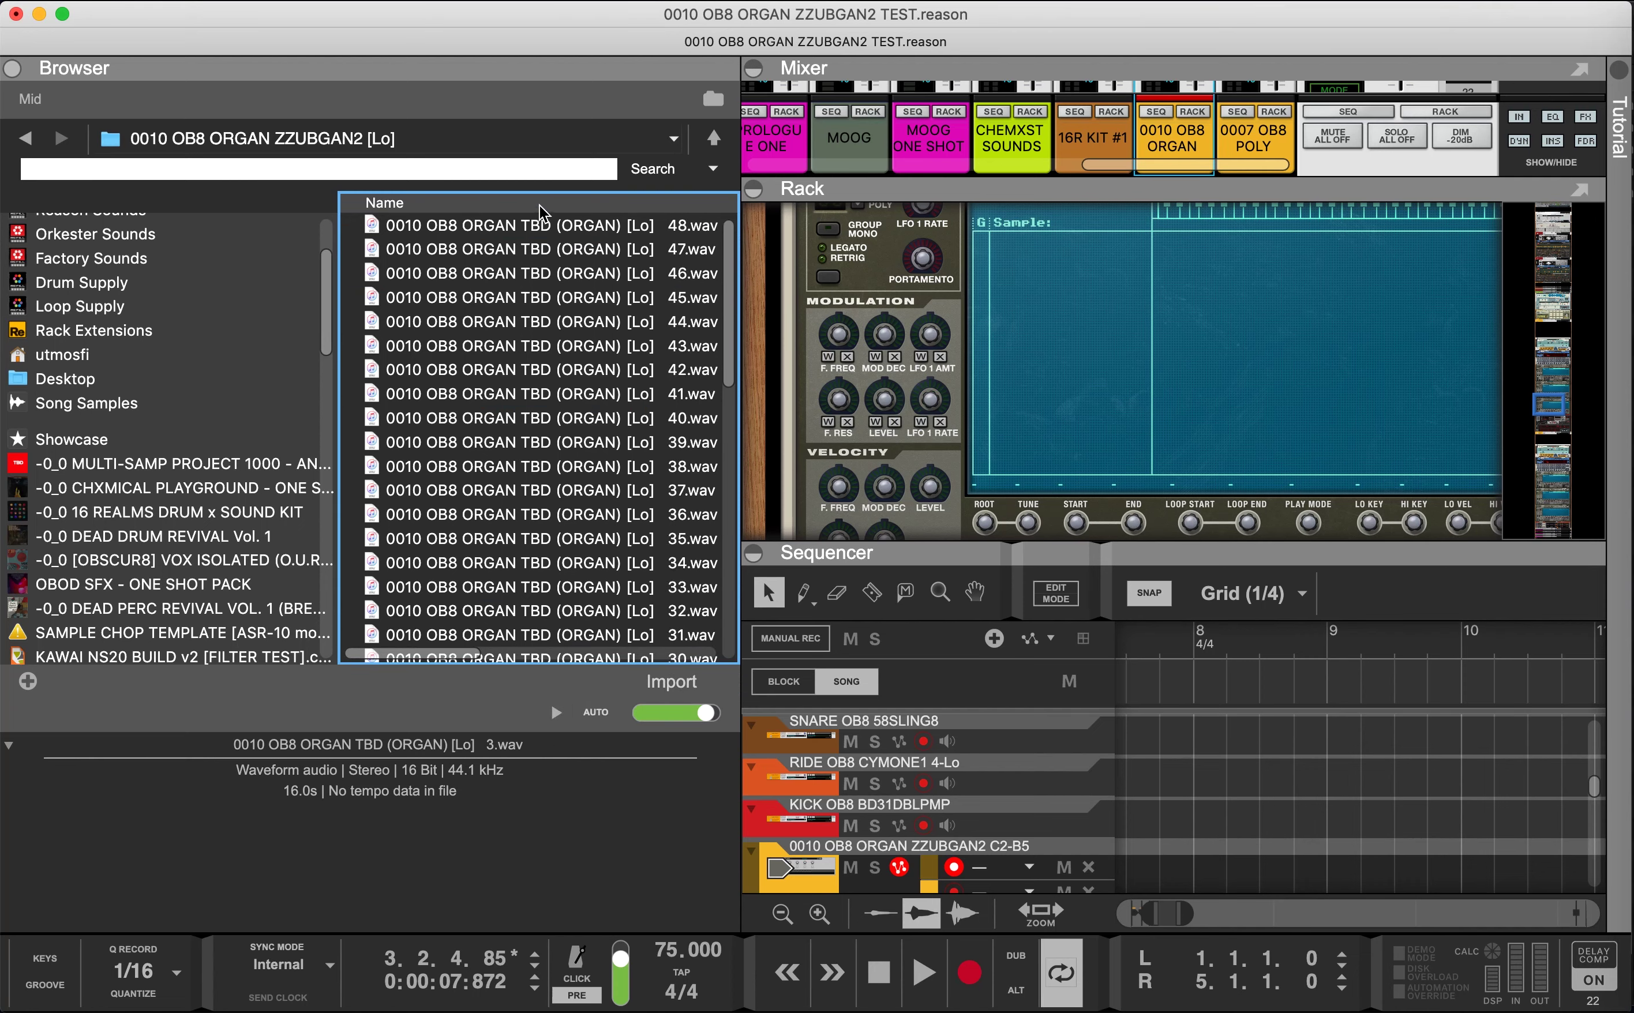
Step: Load all 48 [Lo] WAVs onto the Lo NN-XT and close the browser
left_click(503, 374)
key("super+a")
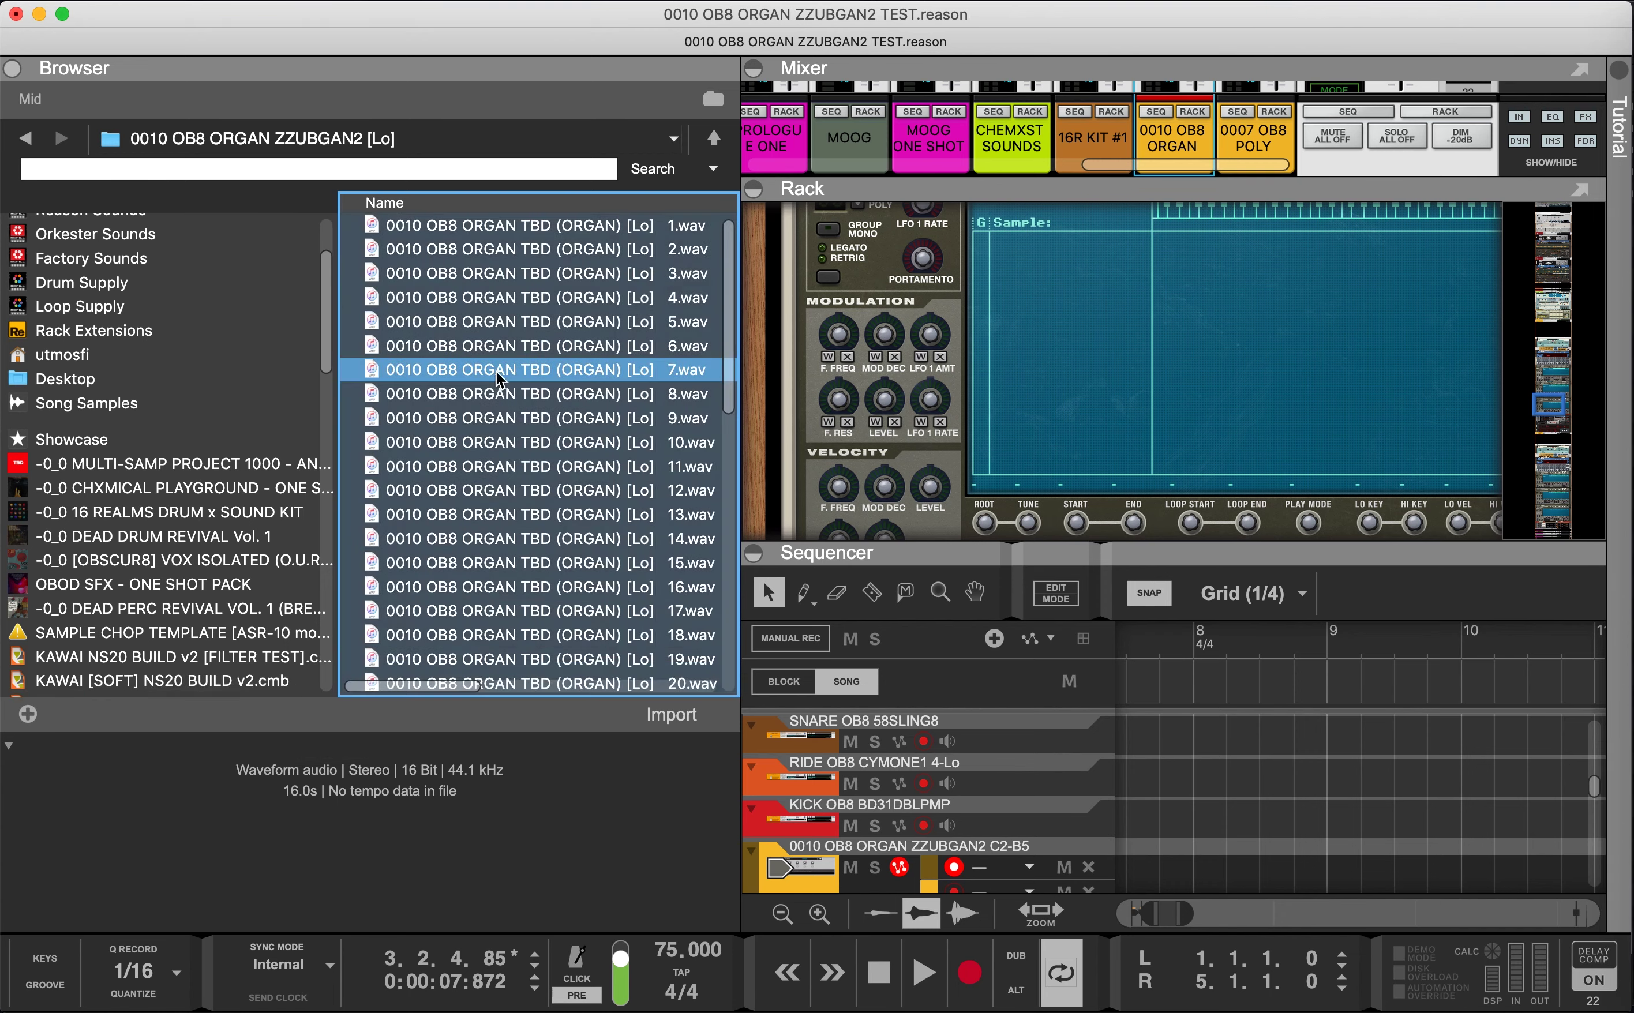
left_click_drag(496, 298, 1026, 317)
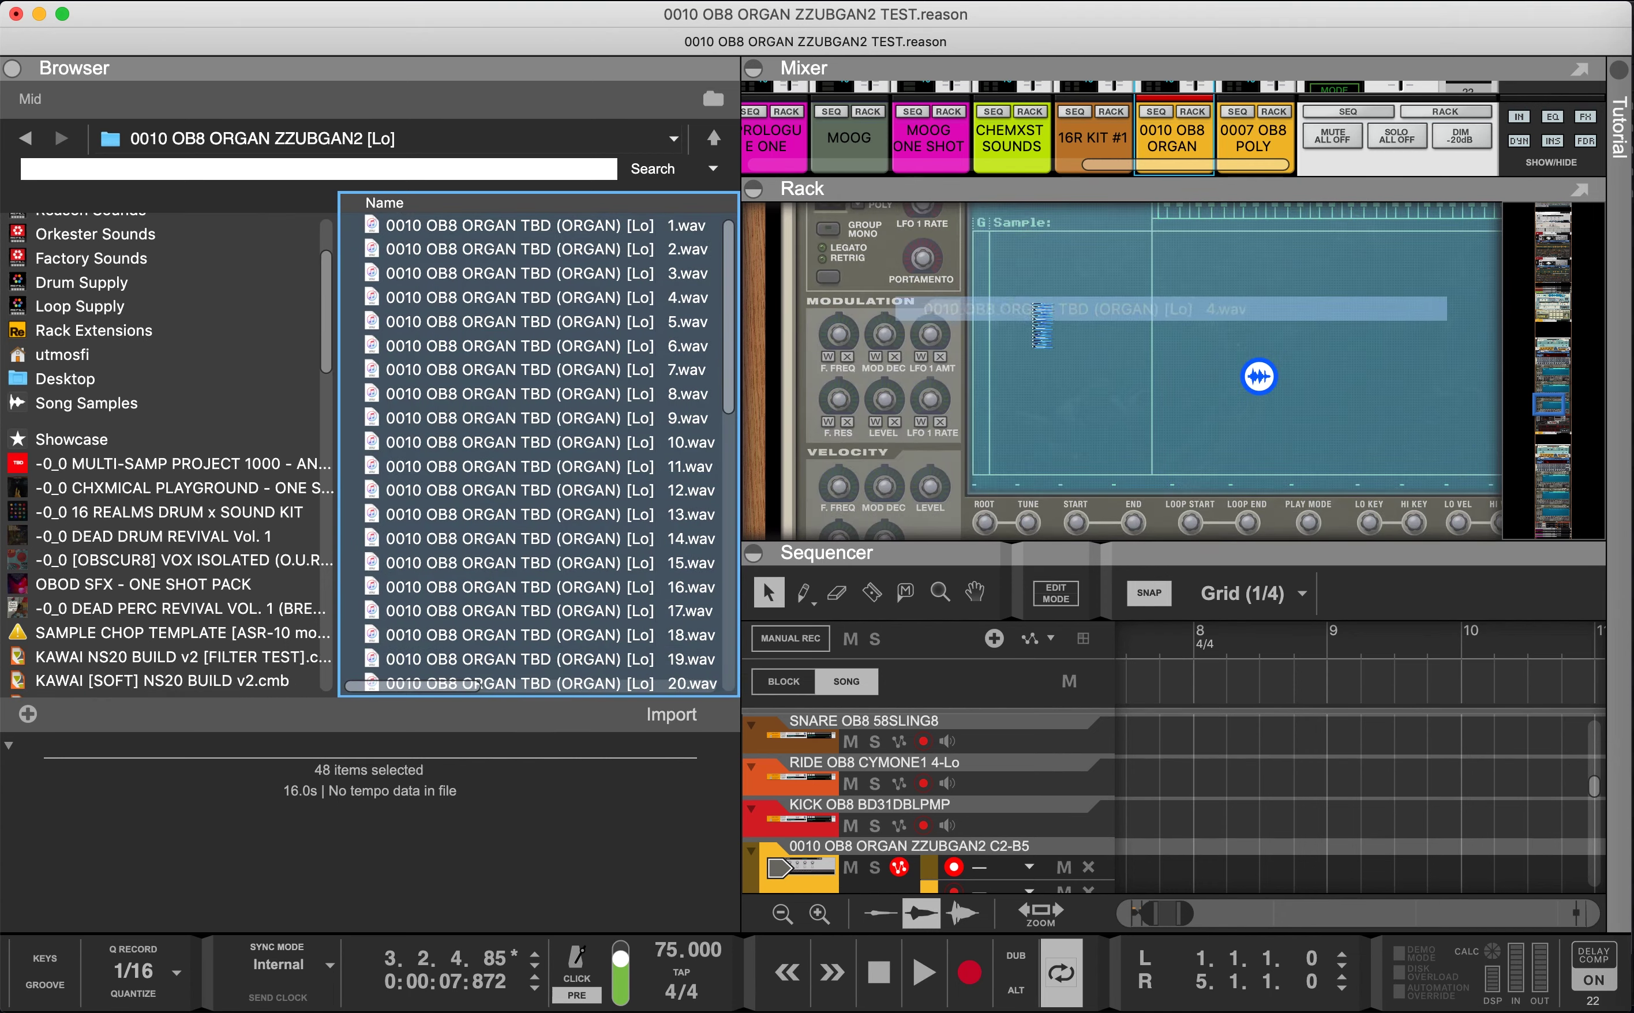
left_click(13, 67)
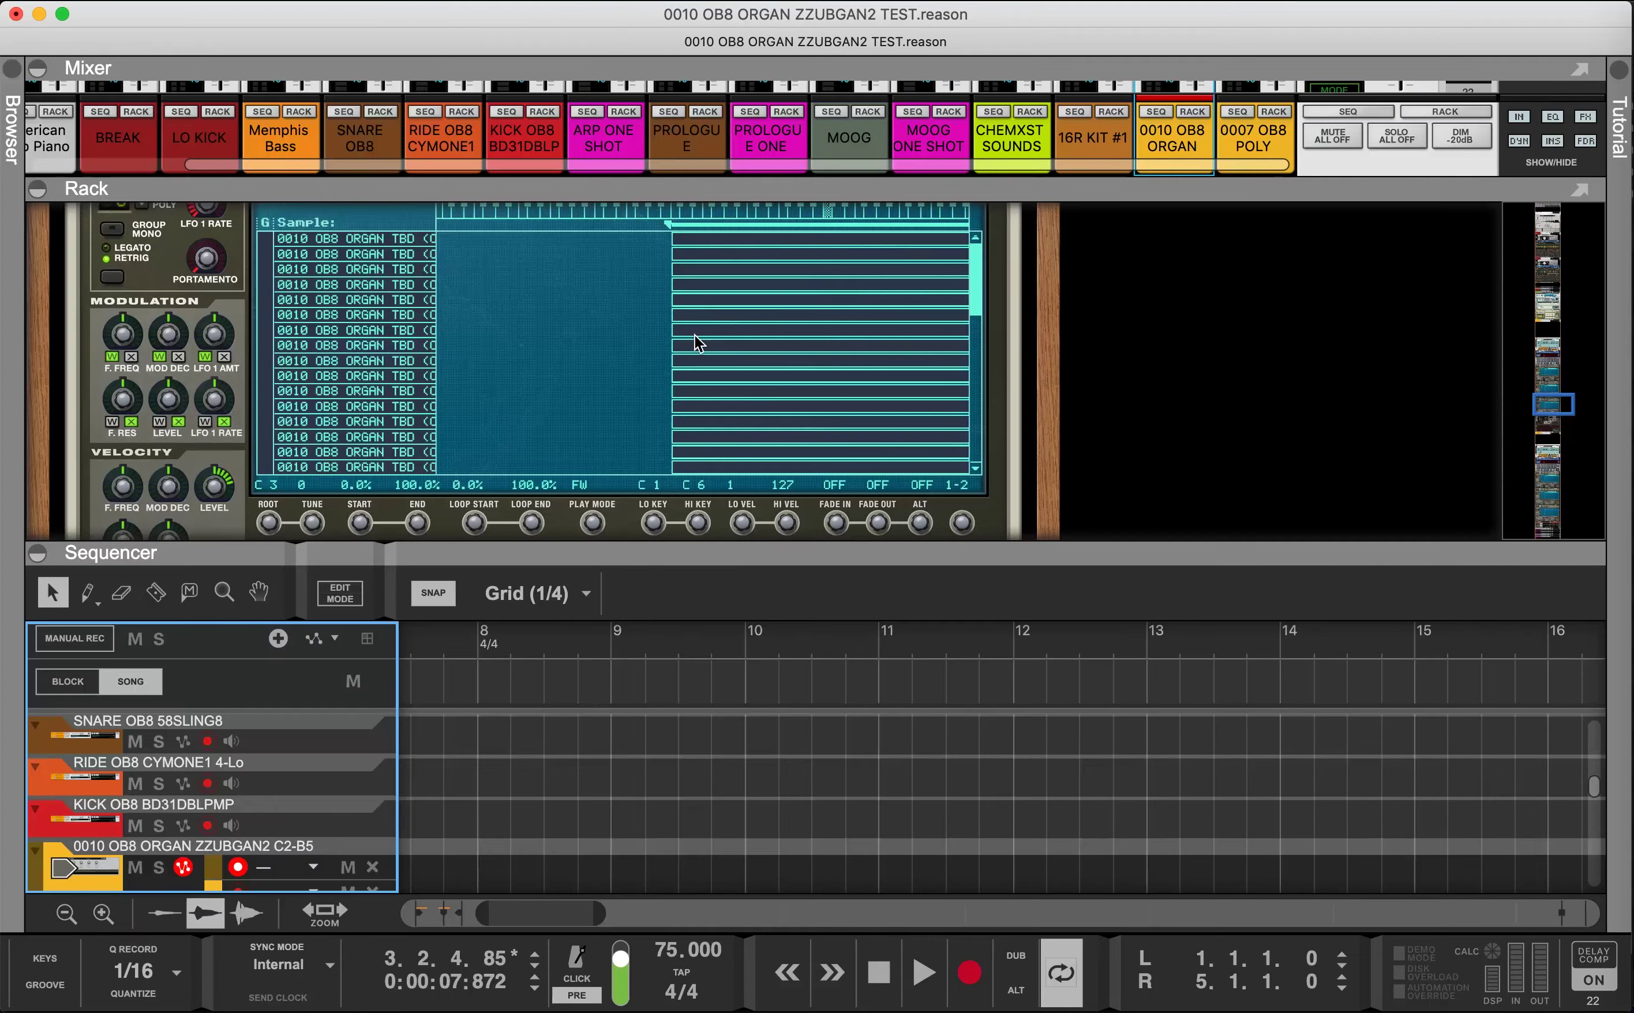
right_click(738, 329)
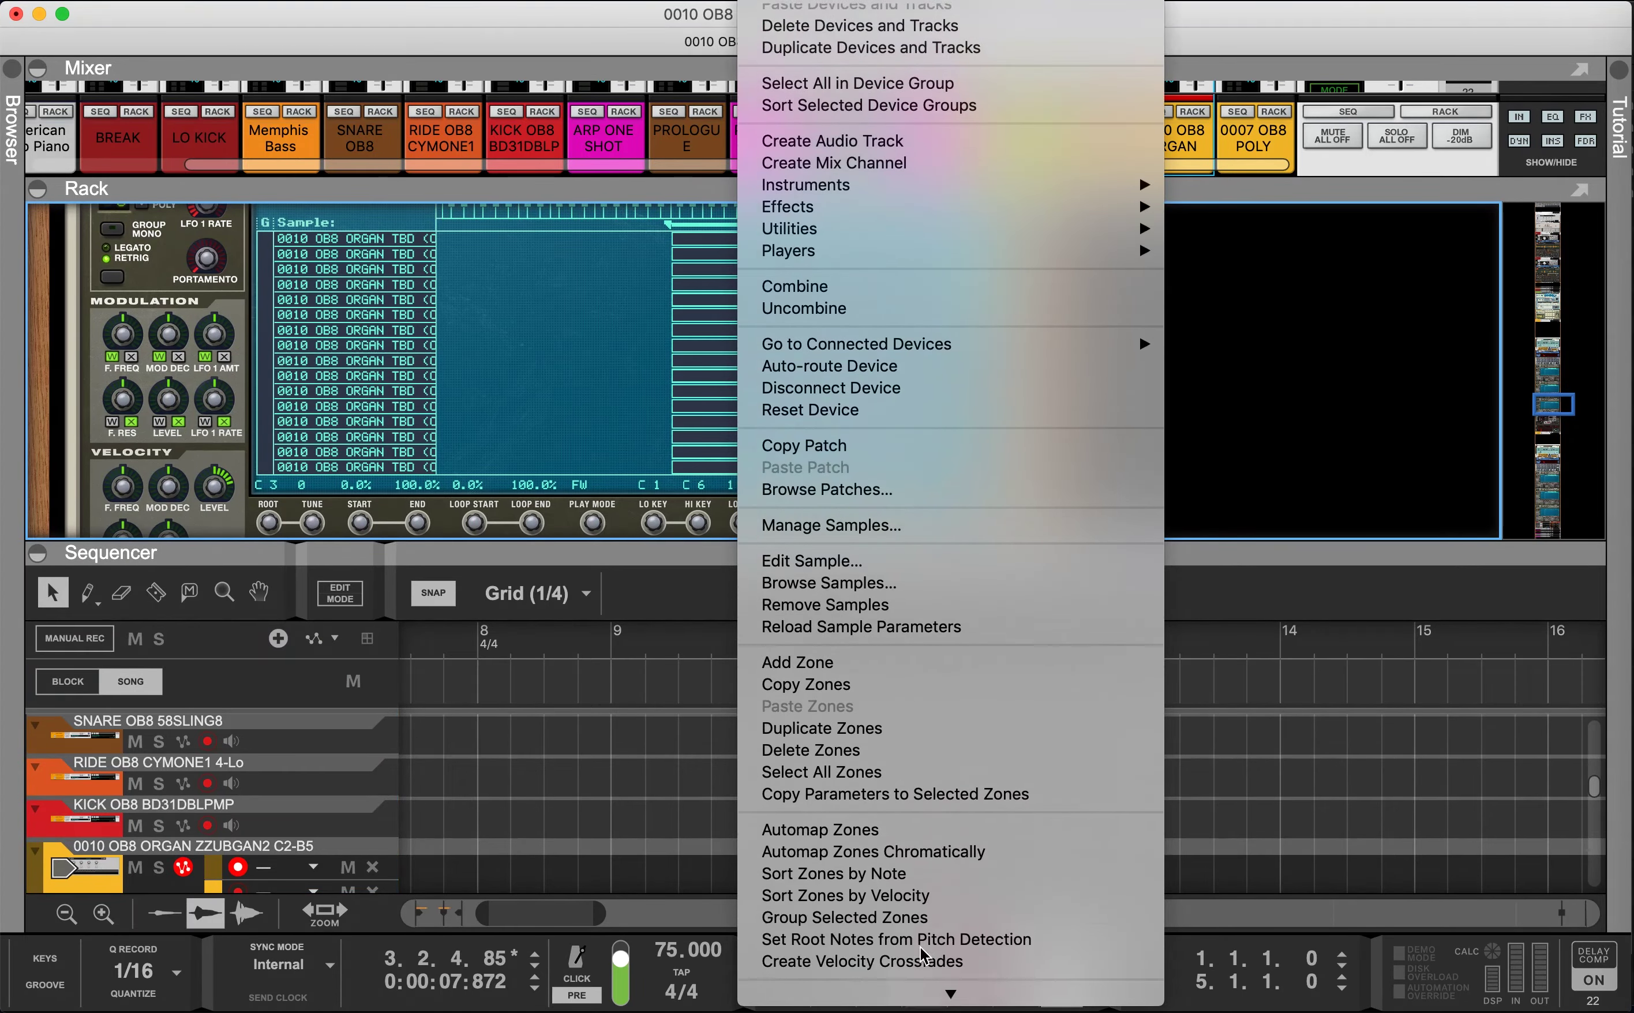
Step: Sort the Lo sampler's zones by note across the keyboard
left_click(926, 885)
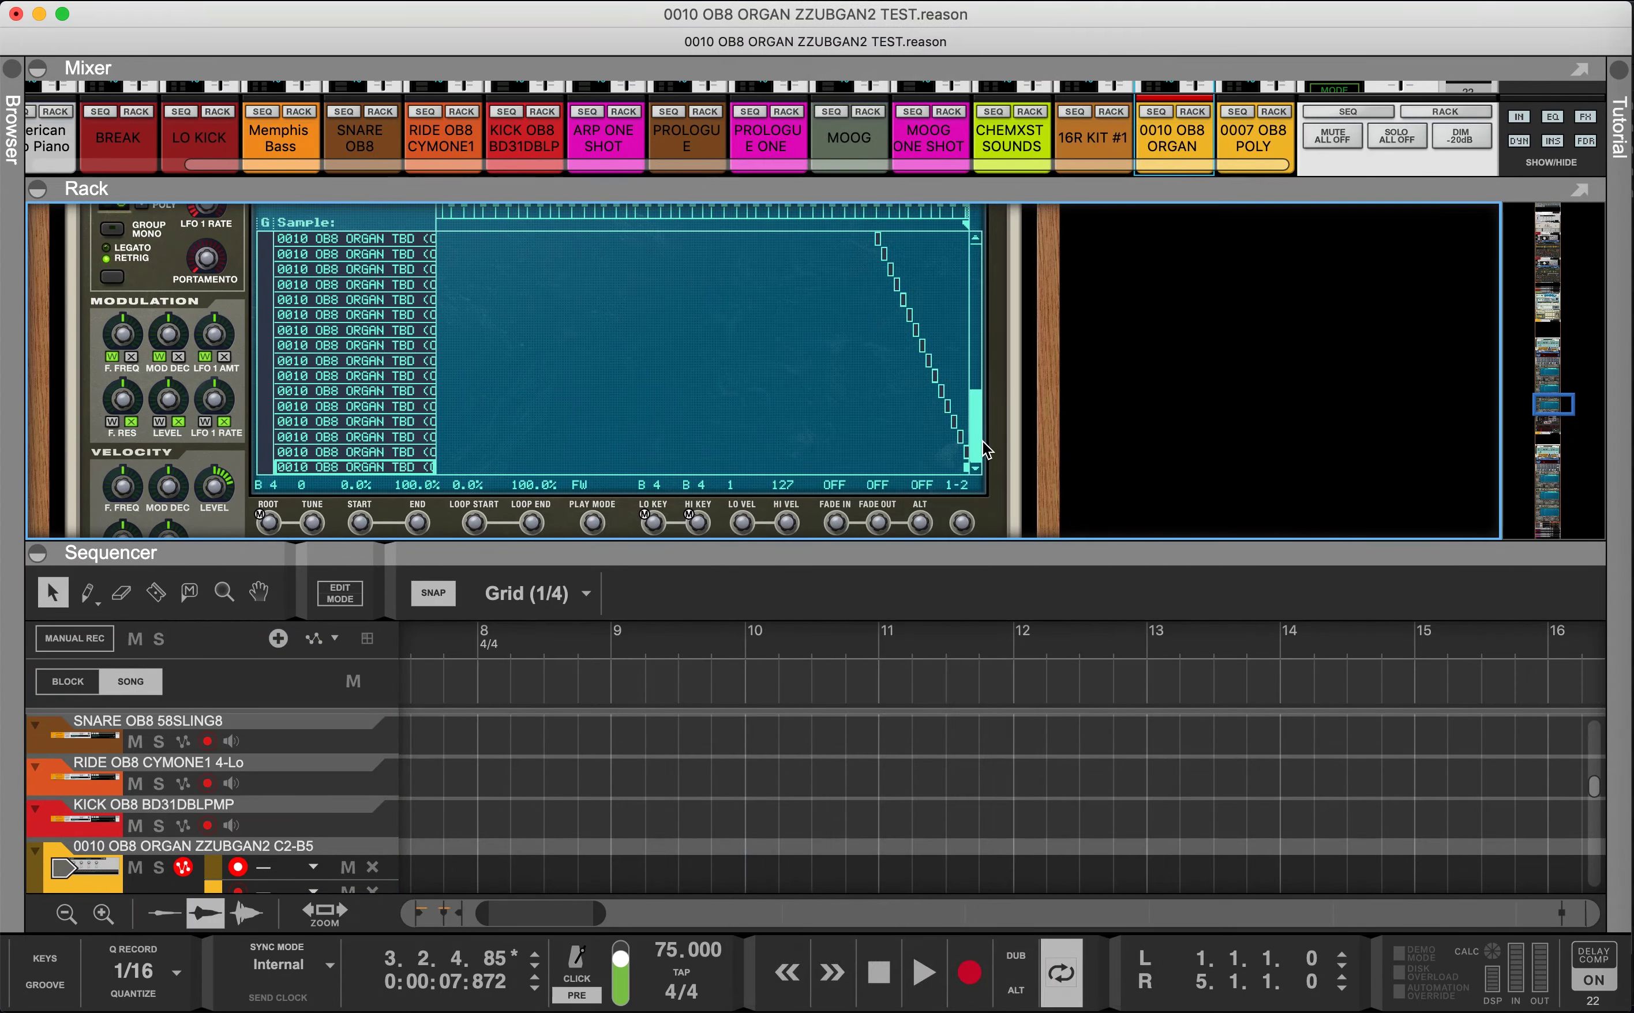
left_click_drag(977, 443, 977, 296)
scroll(723, 242, "up", 2)
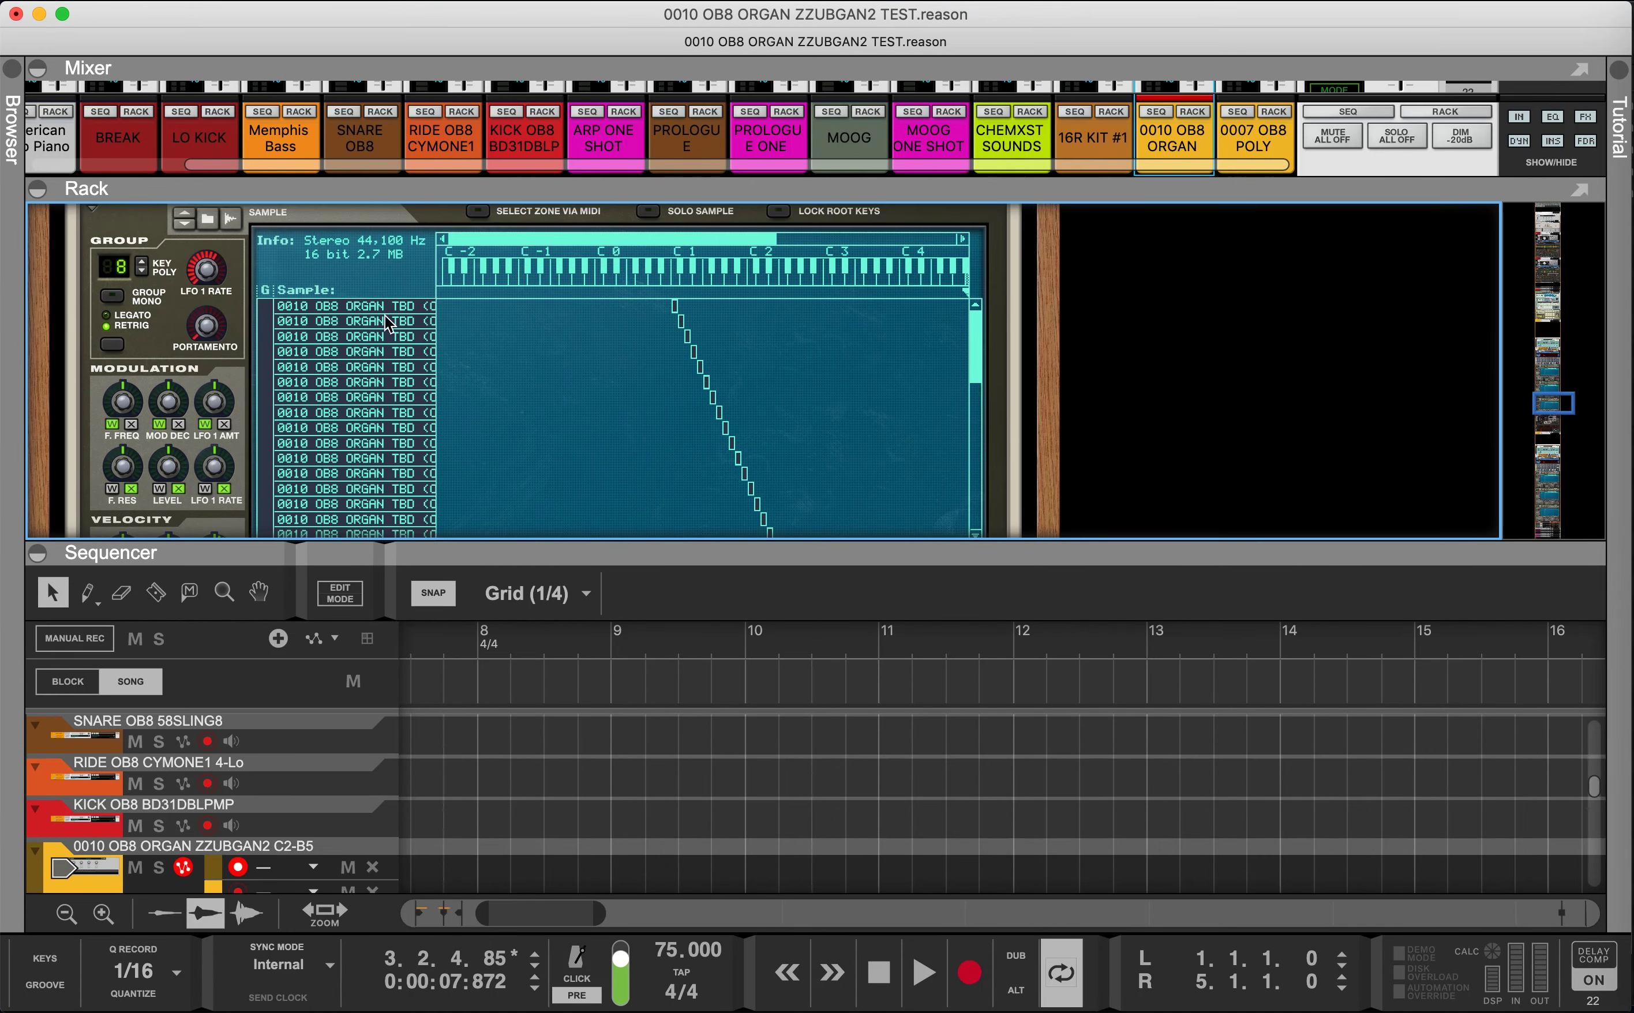
left_click(386, 321)
scroll(772, 326, "down", 5)
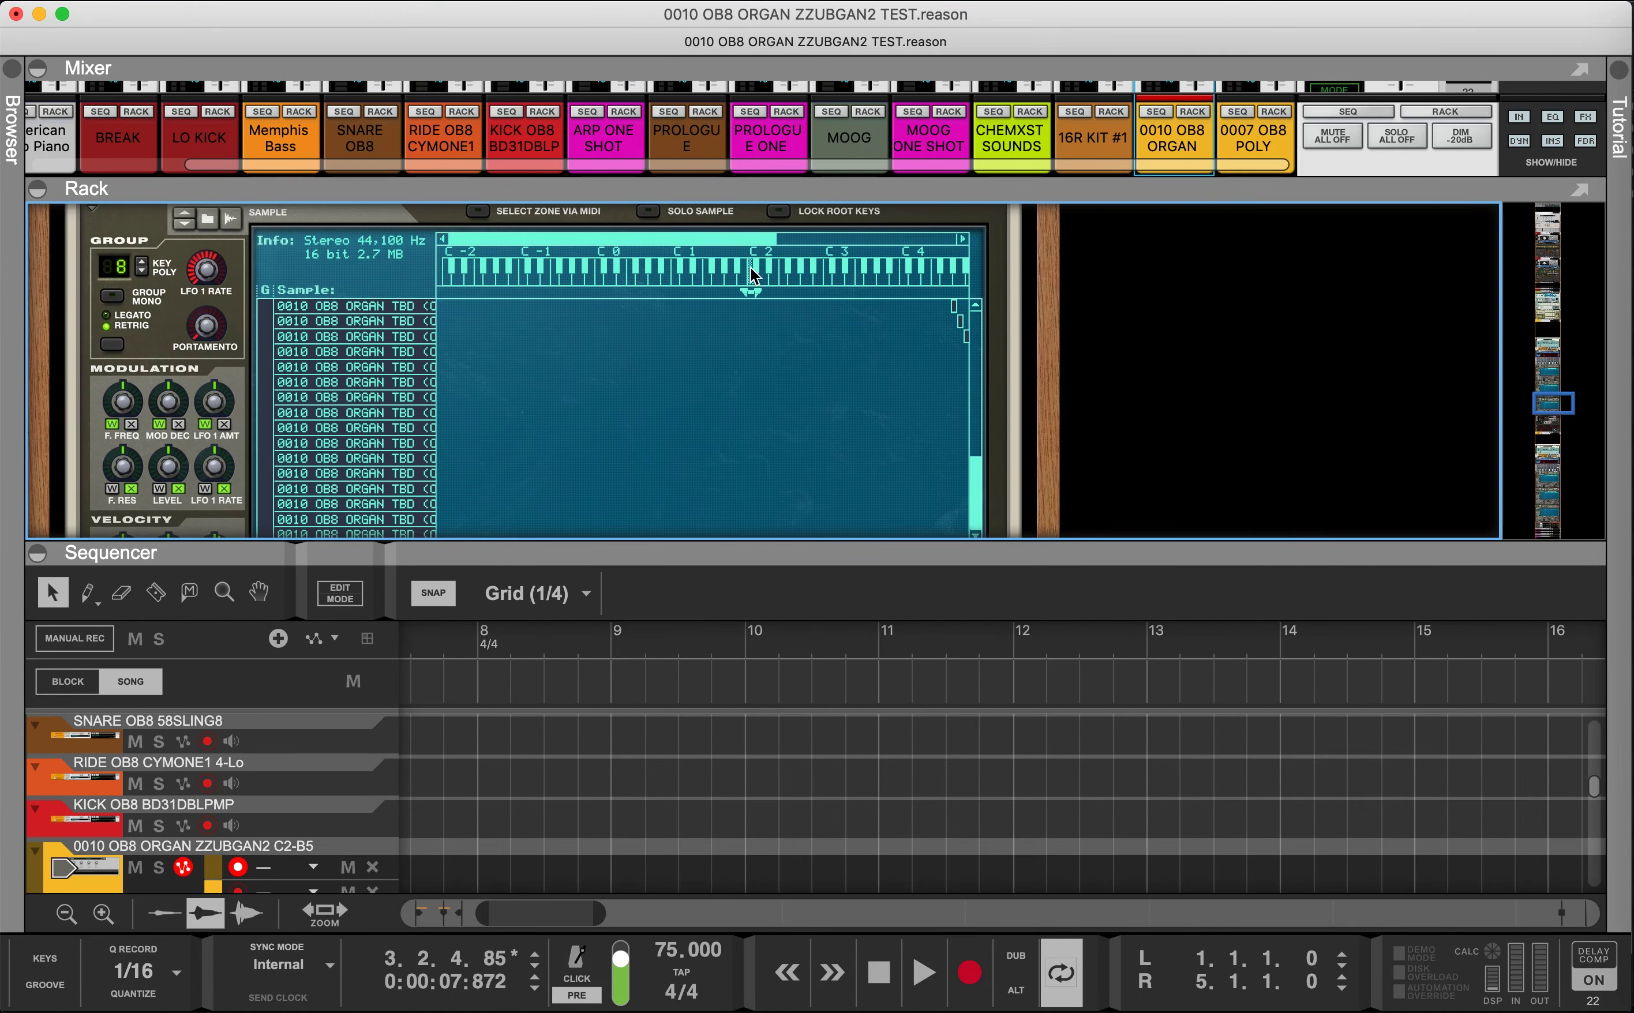
scroll(754, 416, "down", 10)
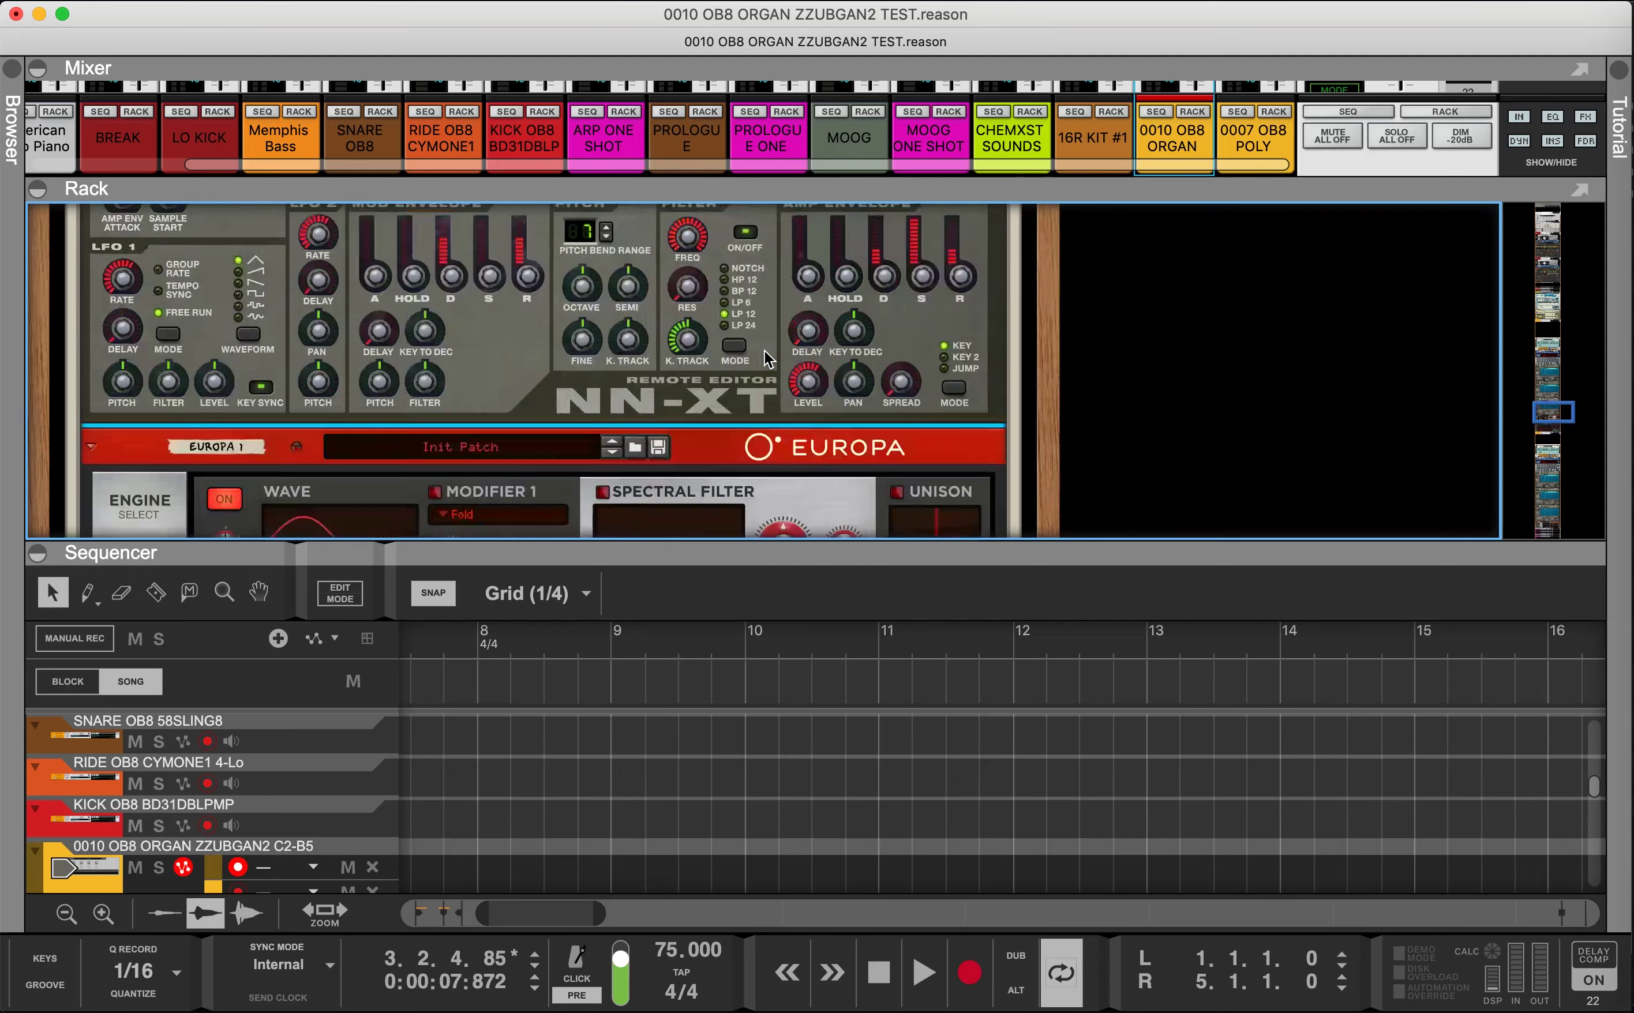
scroll(764, 356, "up", 10)
Step: Stretch only the highest Lo zone's Hi Key up to G8
left_click(759, 437)
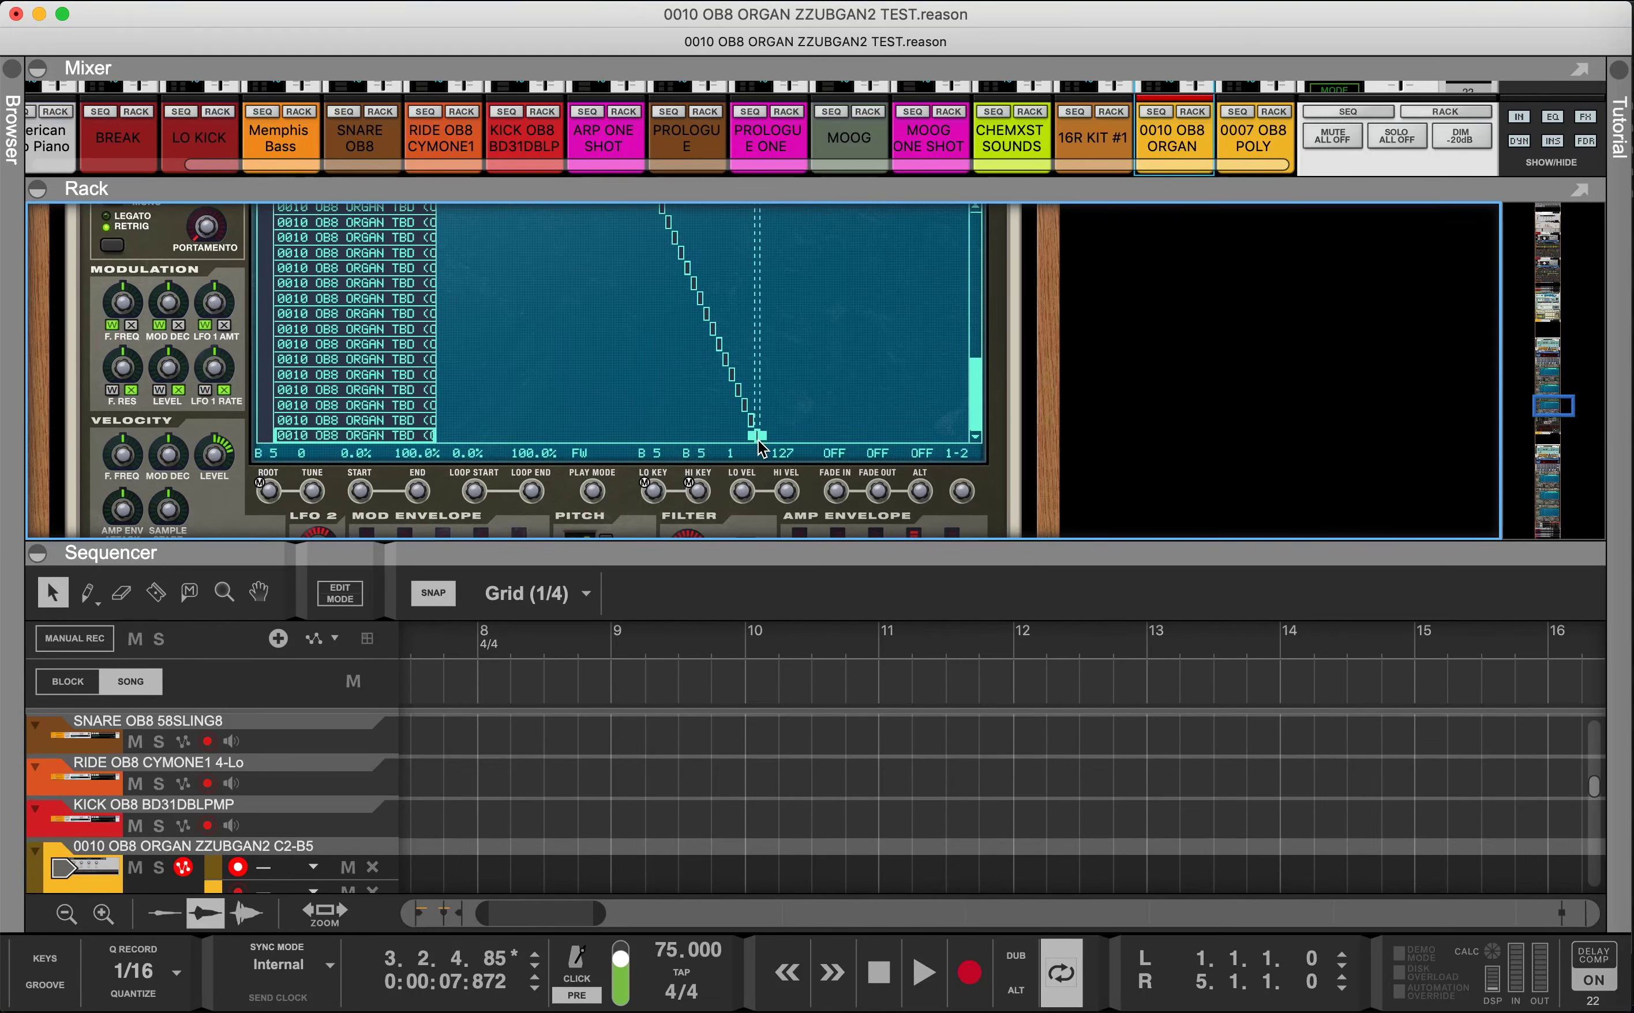
scroll(758, 409, "up", 2)
scroll(771, 430, "down", 1)
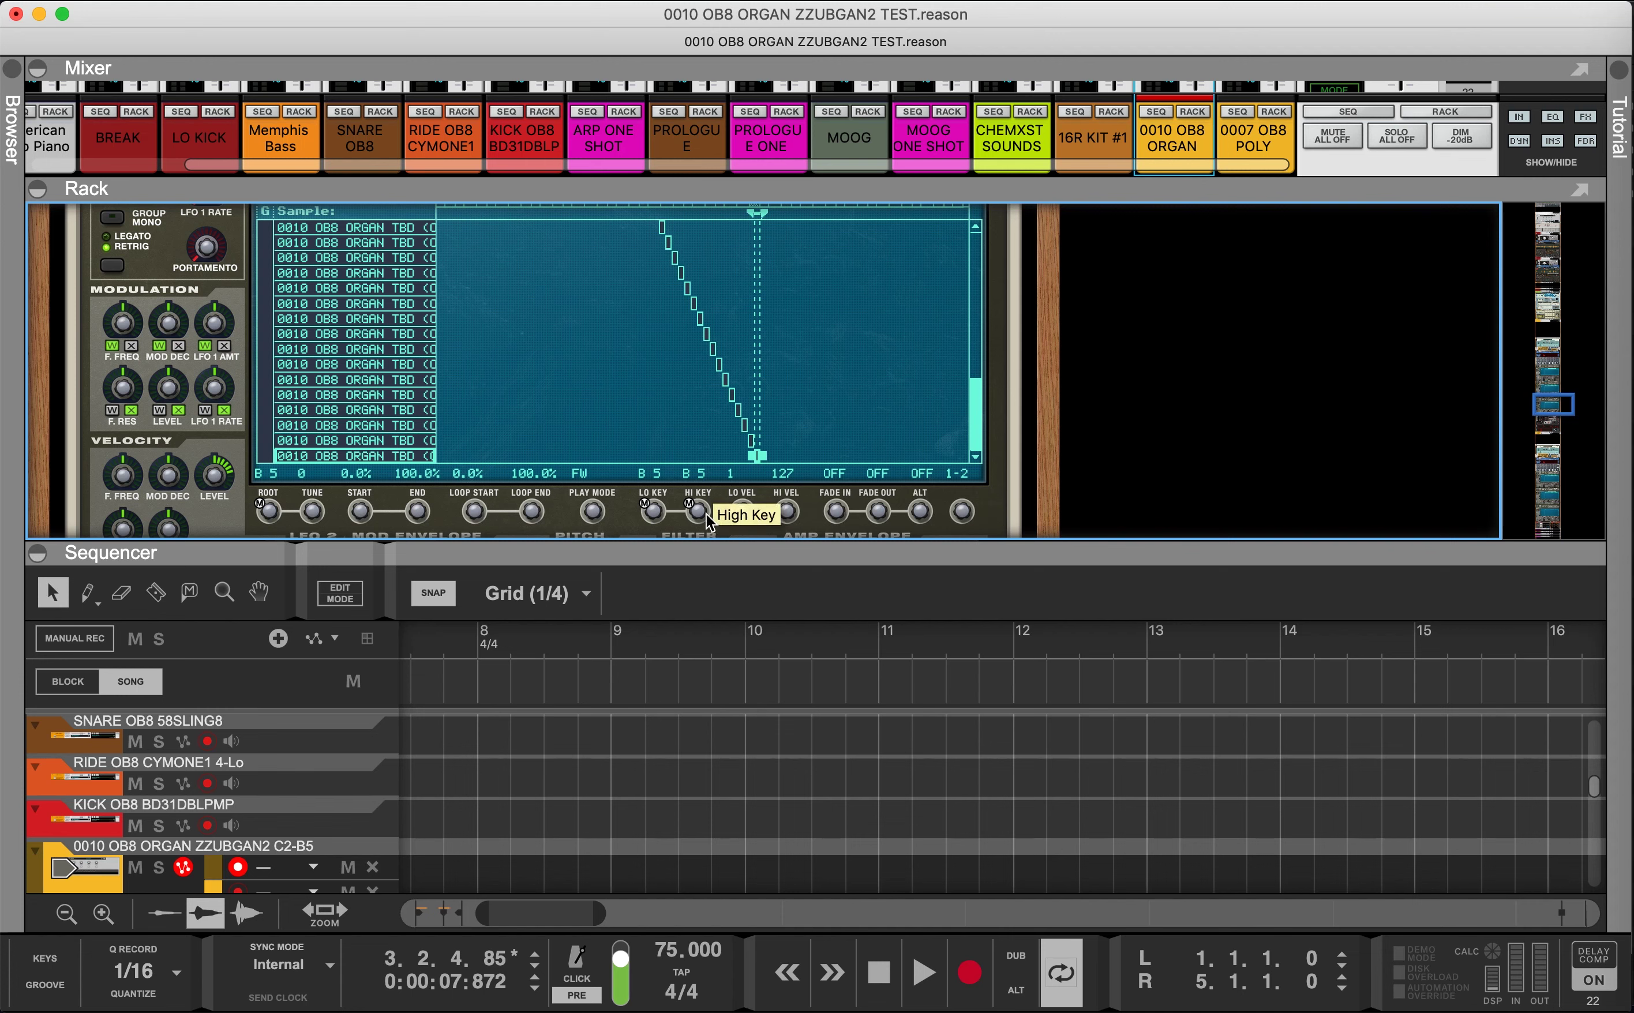
left_click_drag(698, 511, 705, 147)
key("super+z")
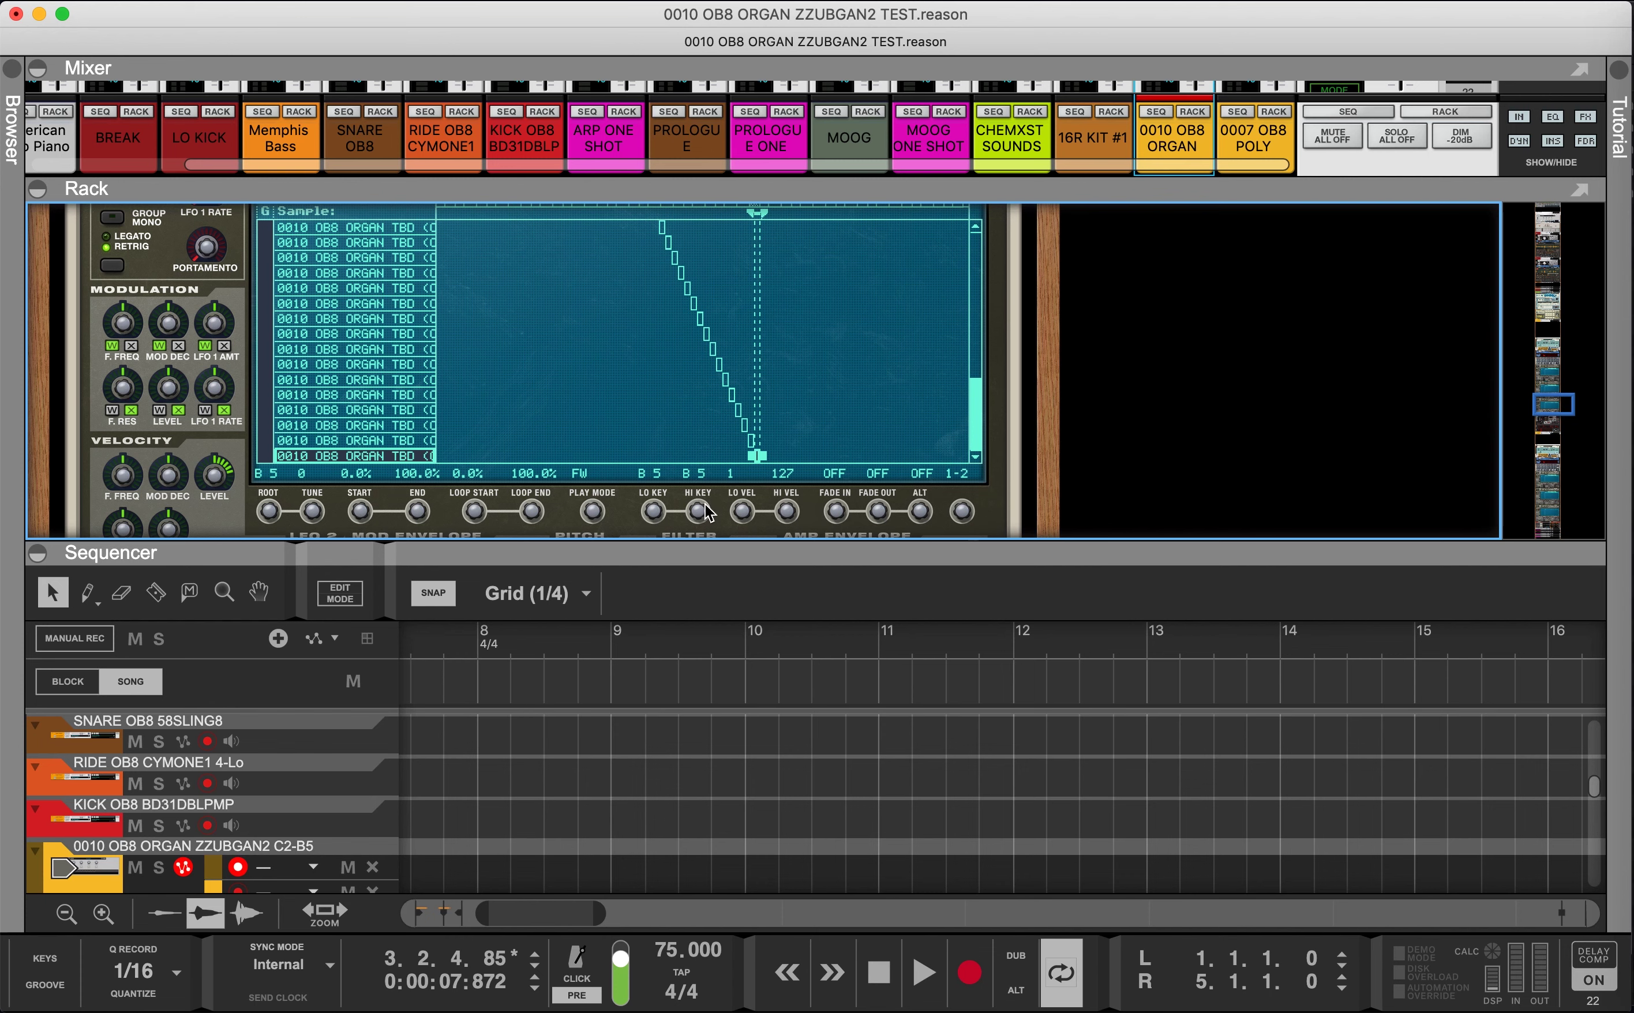
left_click_drag(698, 512, 934, 392)
Step: Select the lowest Lo zone and extend its Lo Key down to C-2
scroll(977, 427, "up", 10)
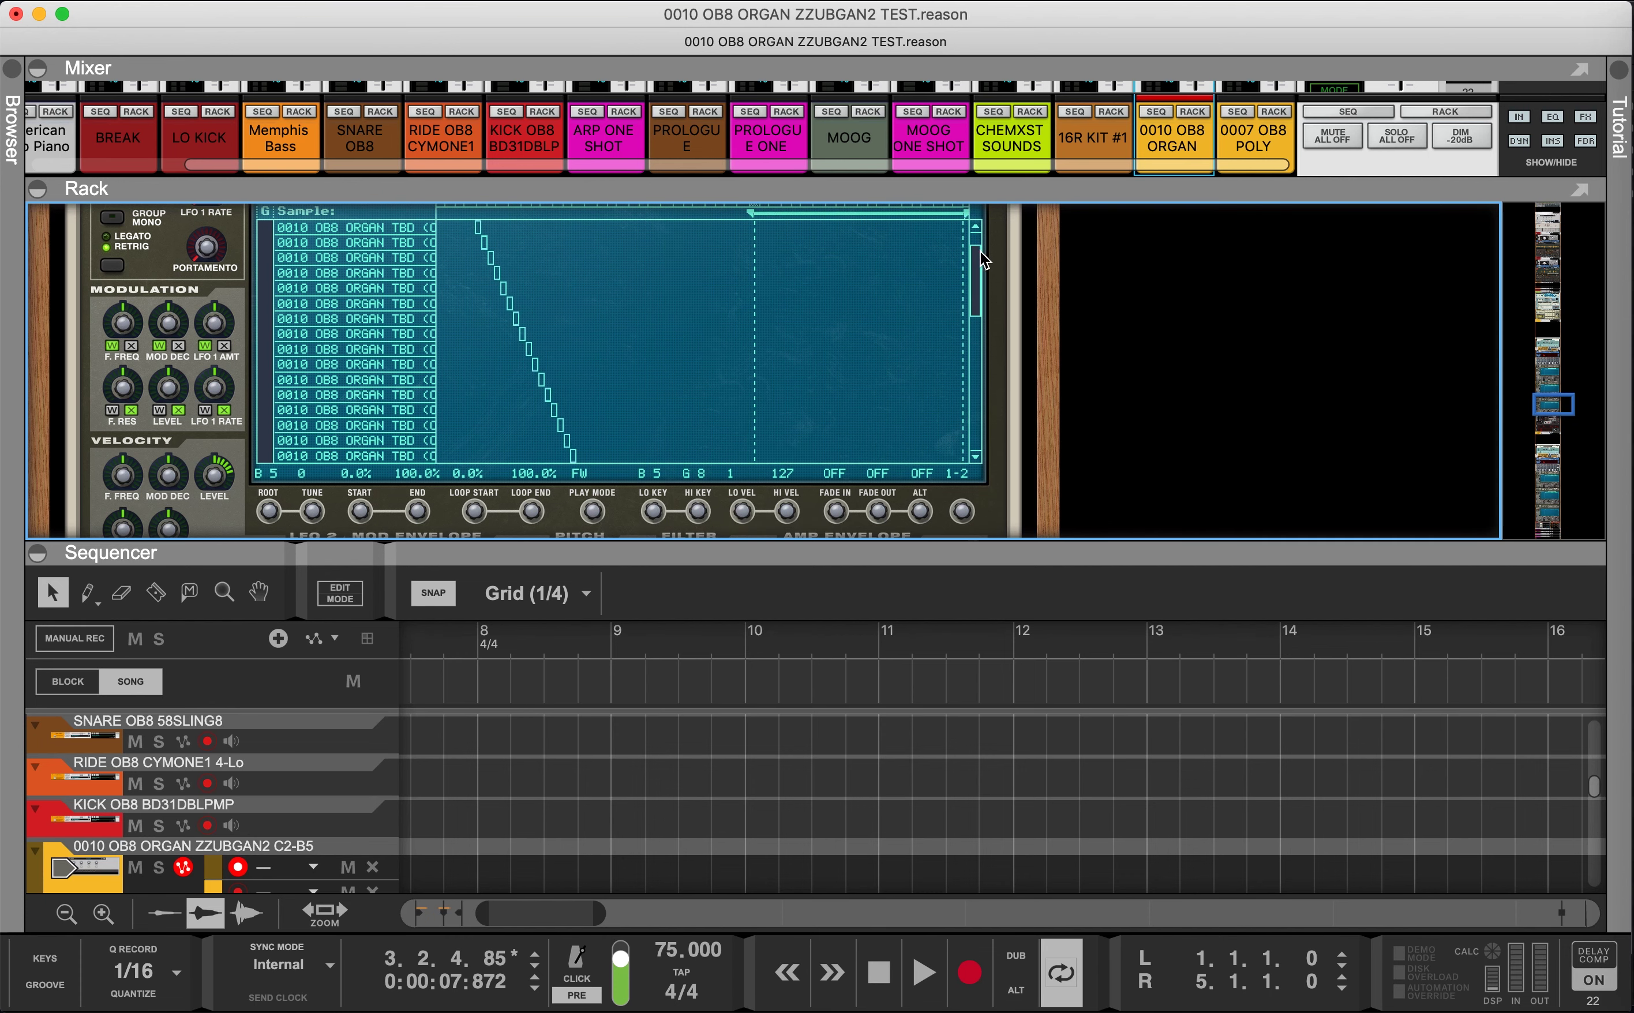
scroll(514, 306, "up", 2)
scroll(775, 235, "left", 5)
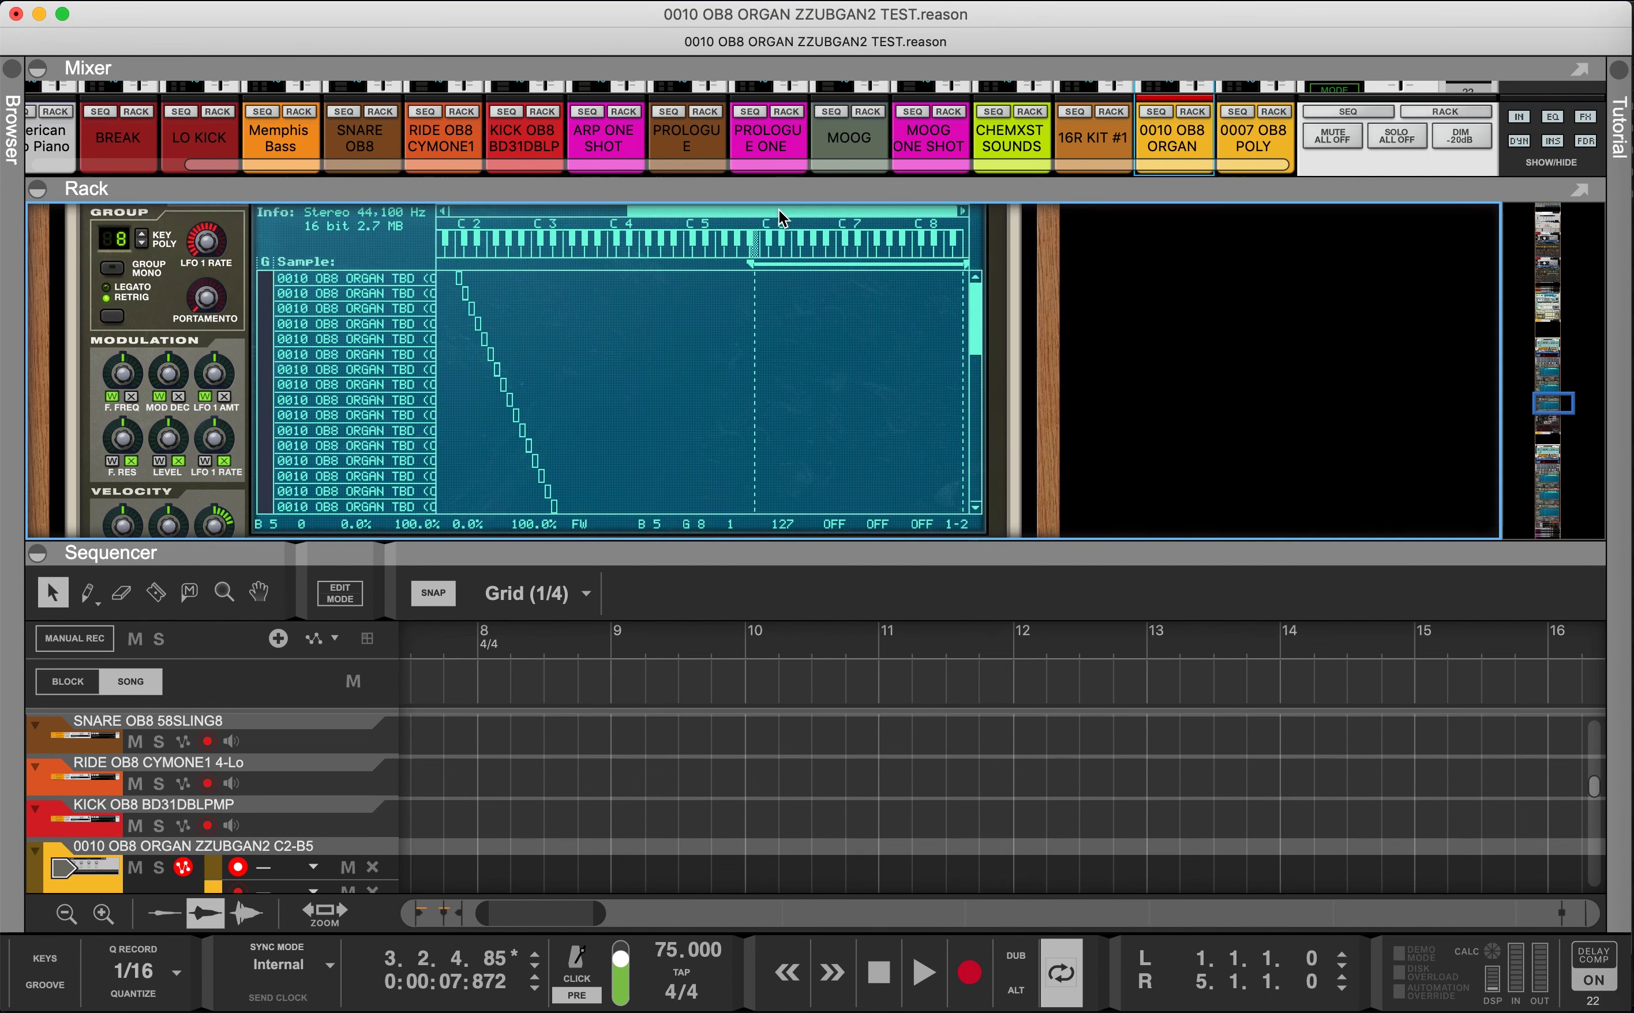
scroll(321, 296, "up", 1)
left_click(322, 295)
scroll(845, 361, "down", 9)
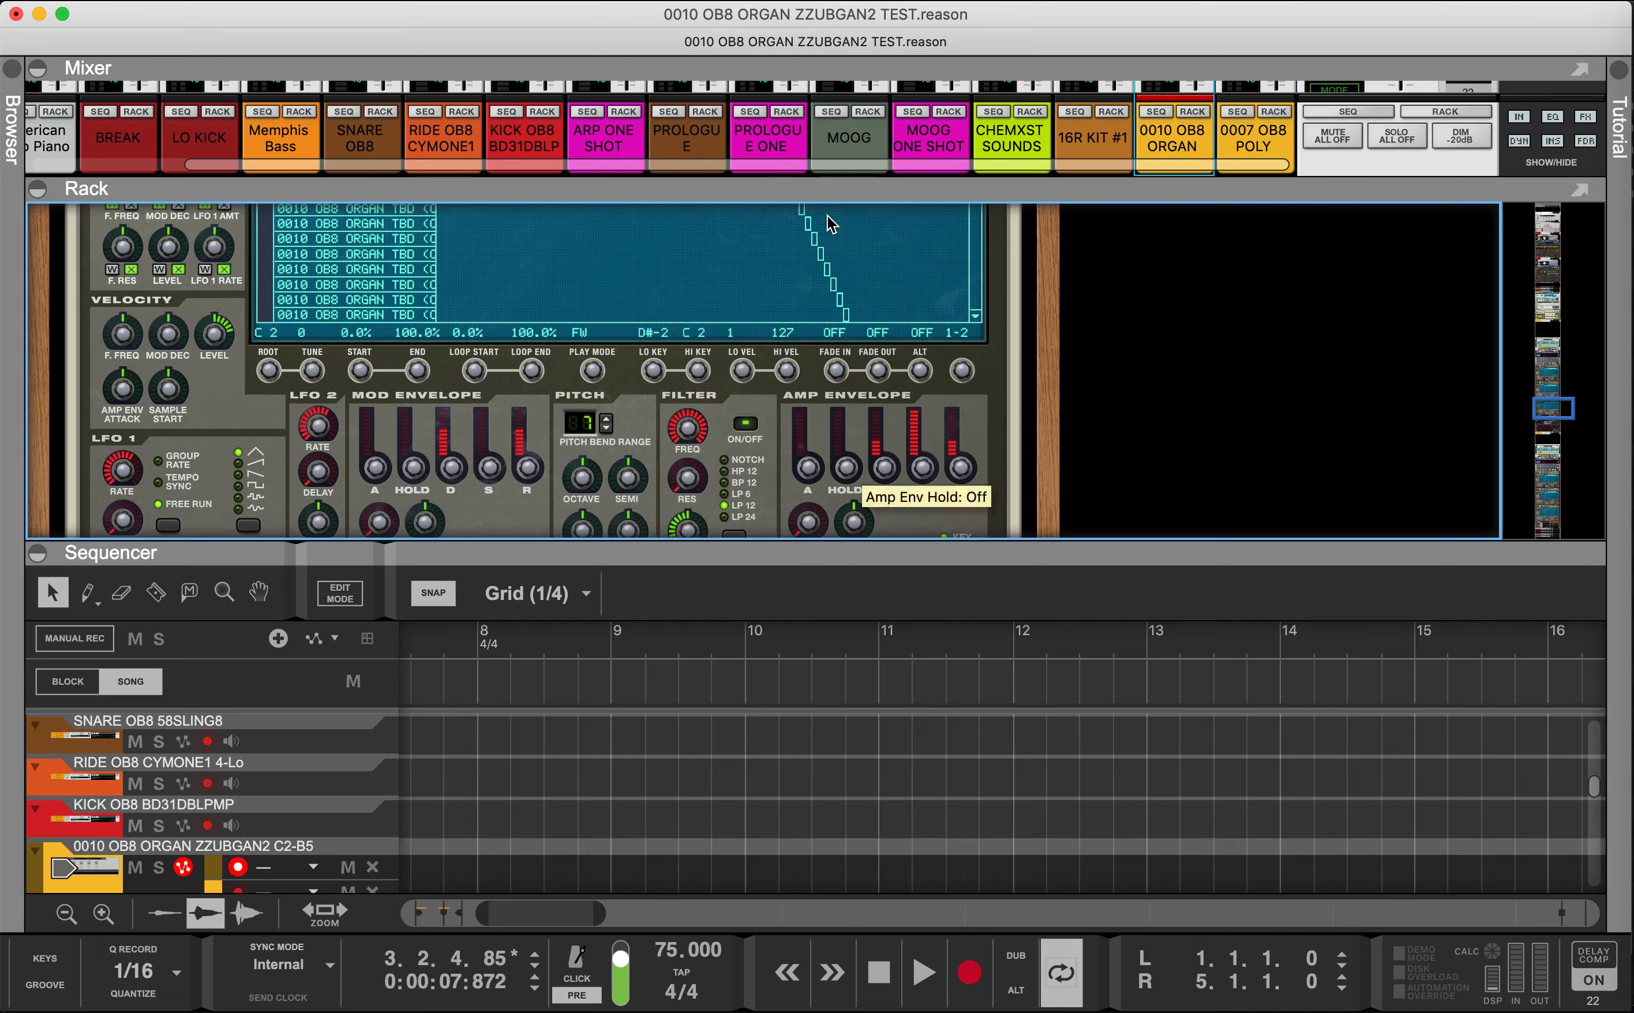
scroll(637, 461, "up", 10)
scroll(637, 461, "down", 4)
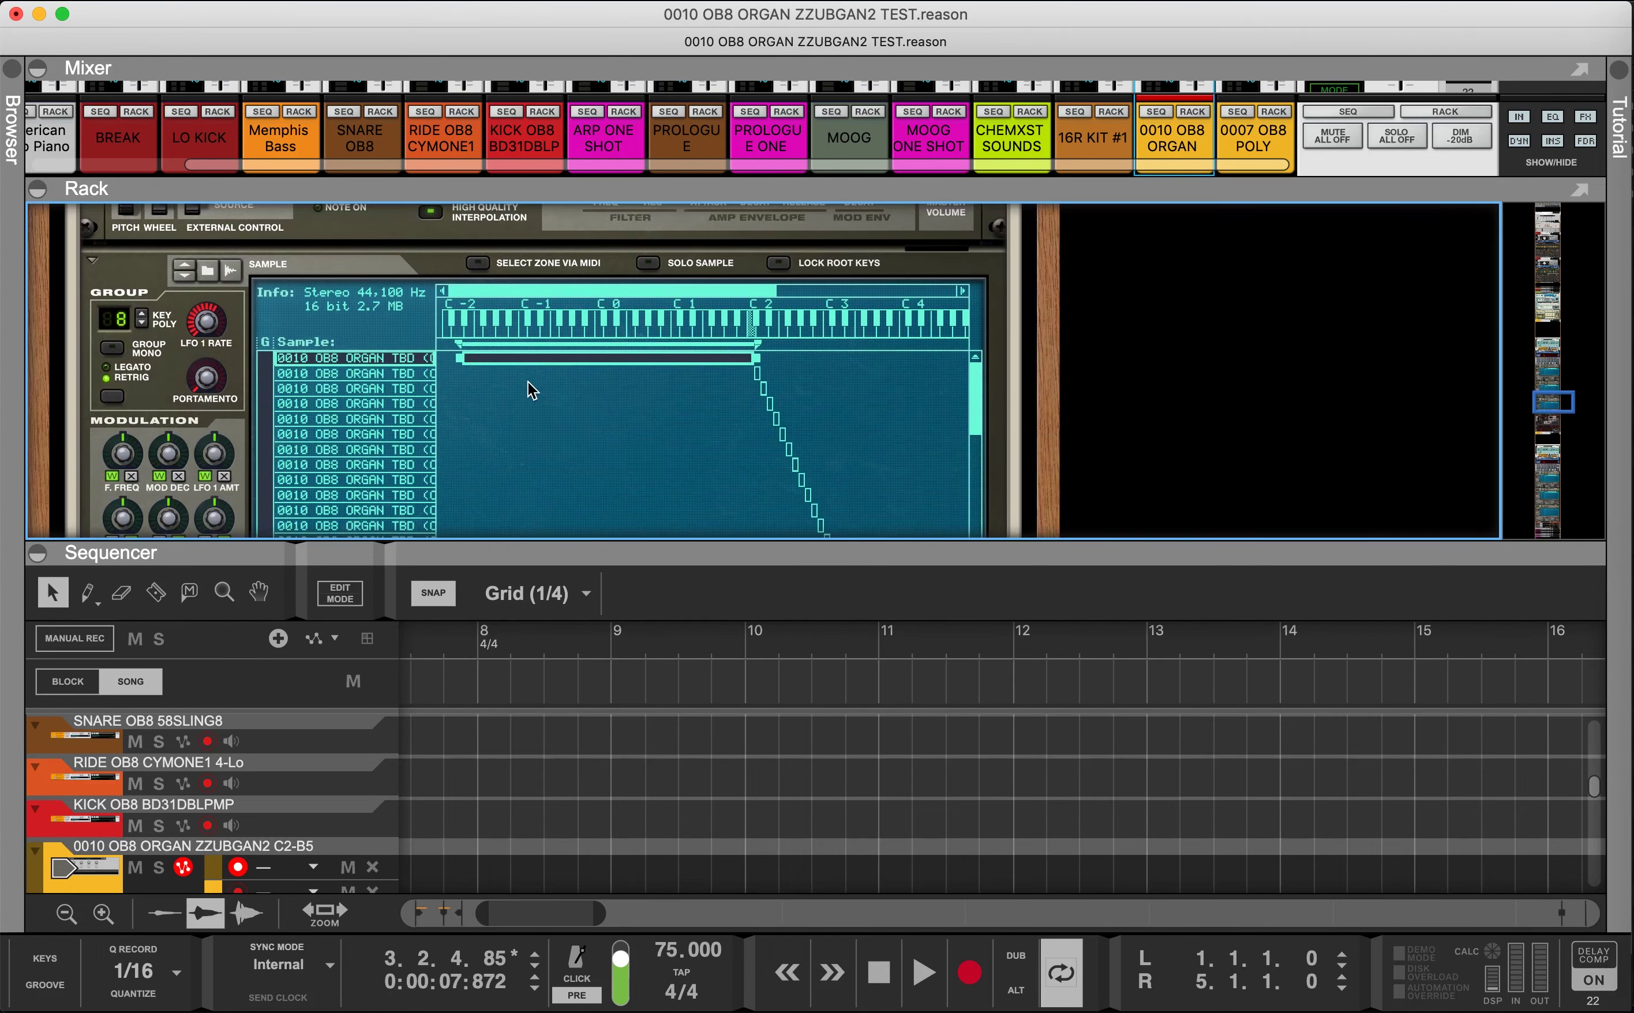
scroll(455, 368, "down", 7)
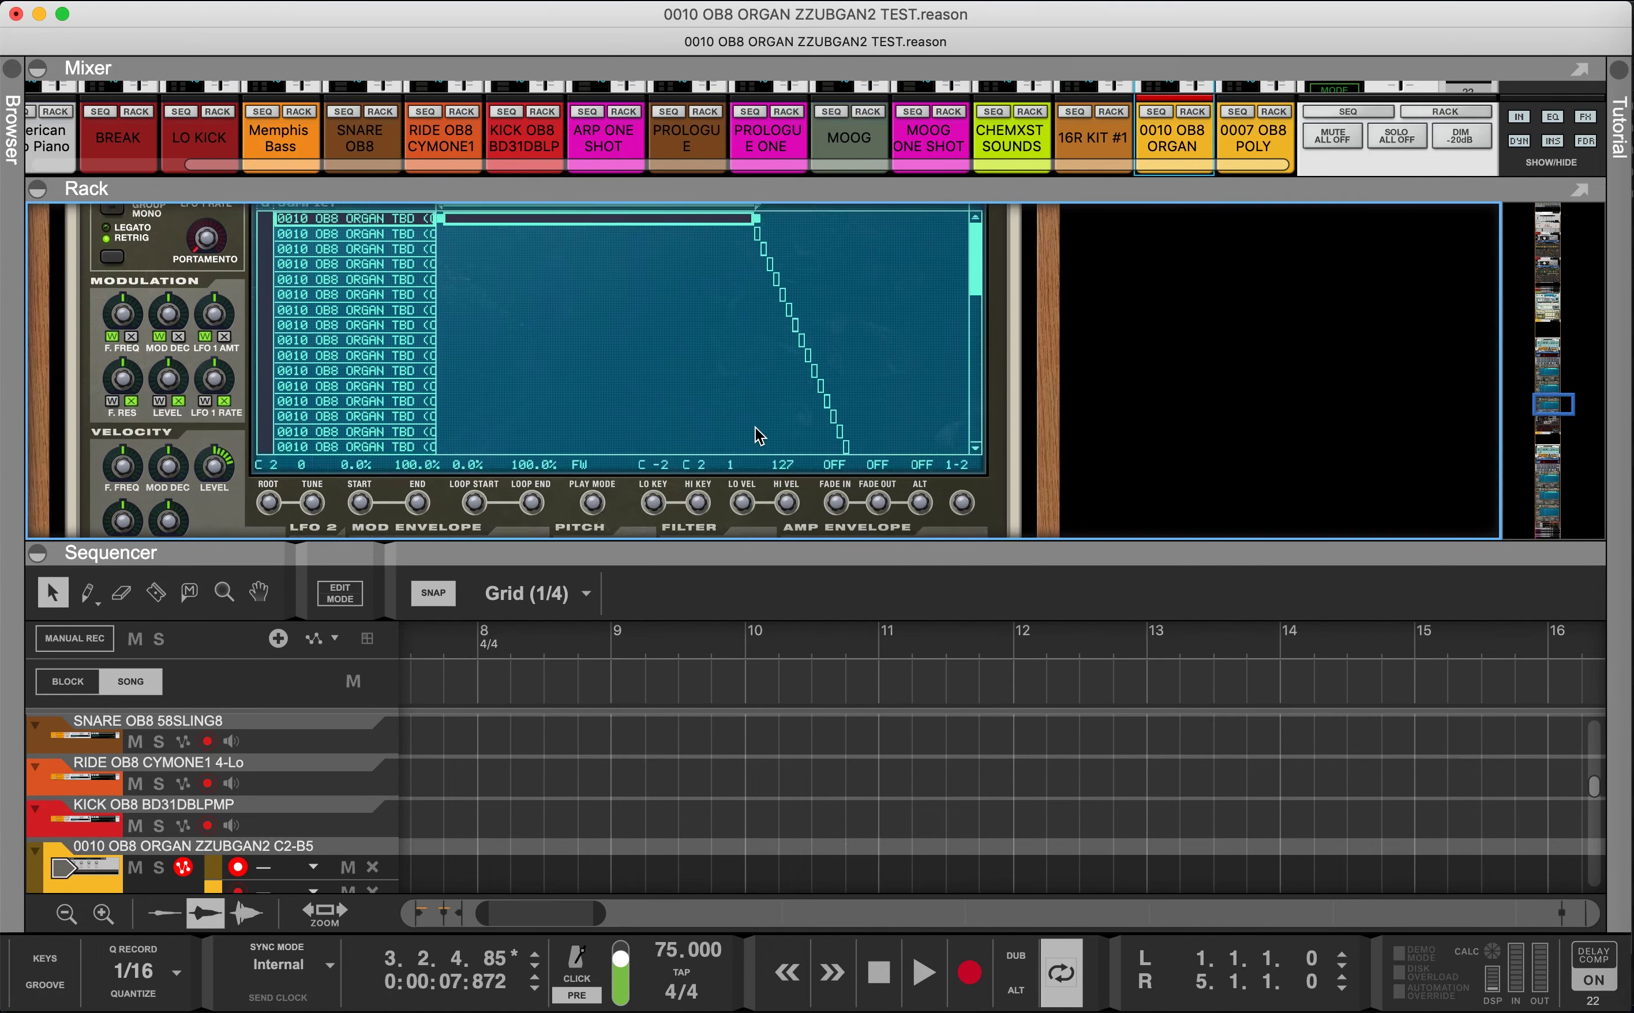
left_click(434, 321)
Step: Select all Lo zones and lower their Hi Vel from 127 to 39
key("super+a")
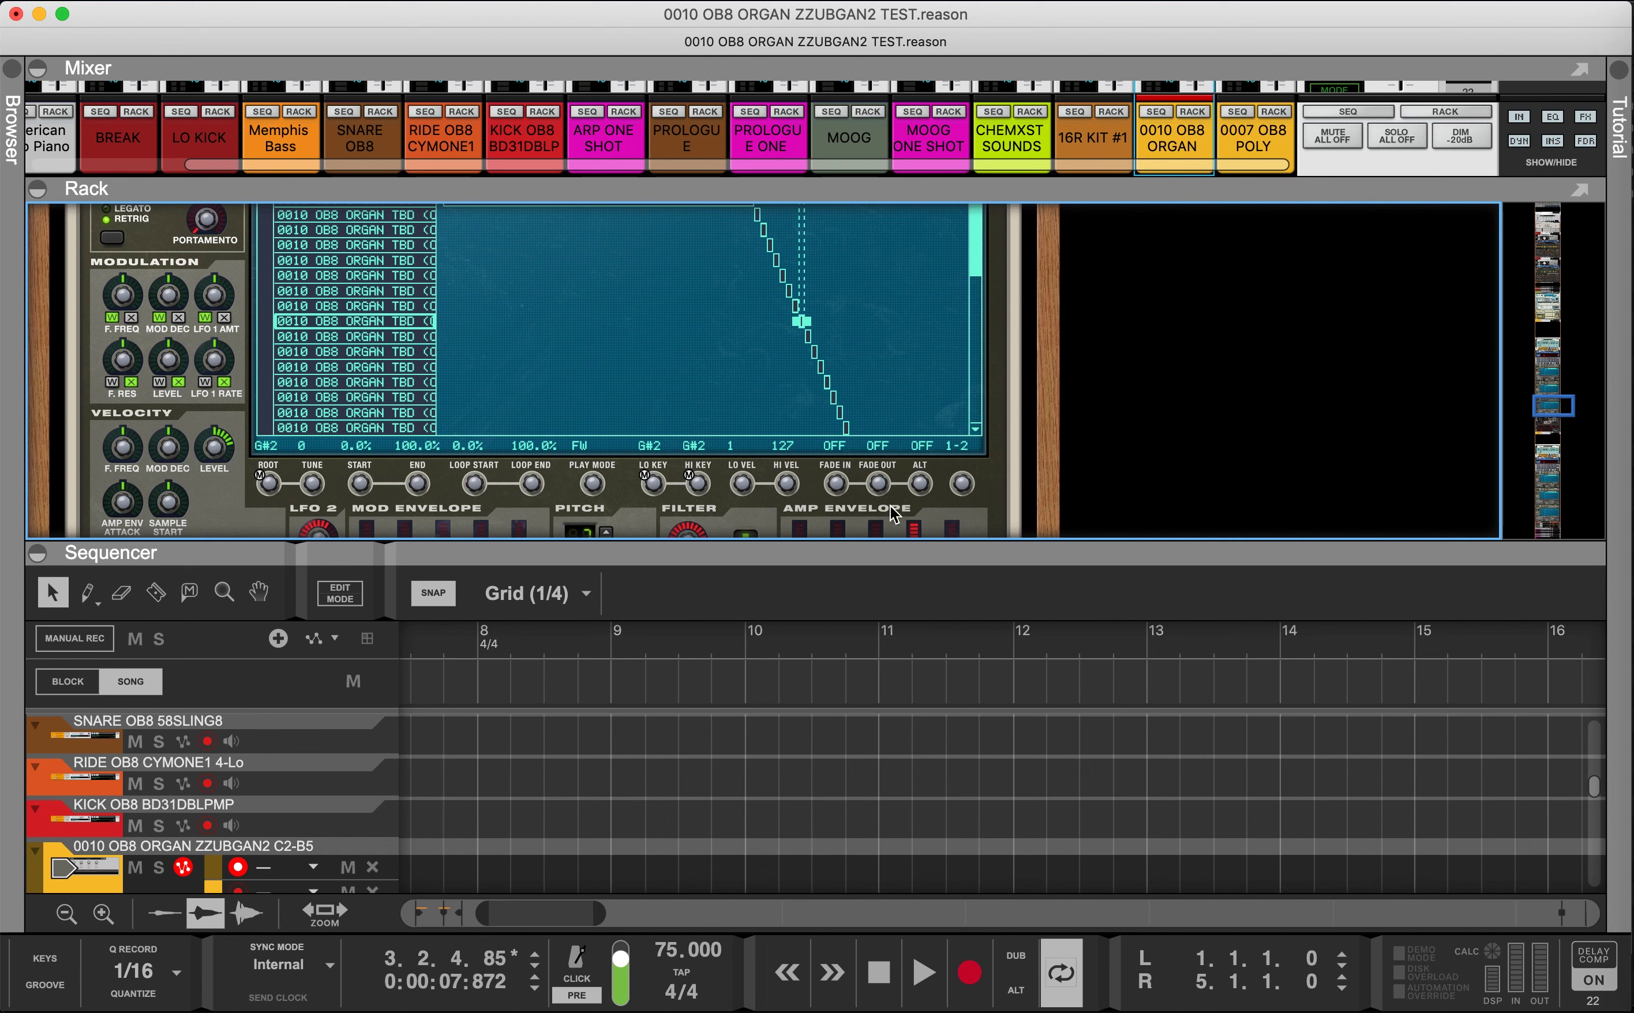
left_click_drag(797, 497, 799, 599)
left_click_drag(793, 498, 782, 588)
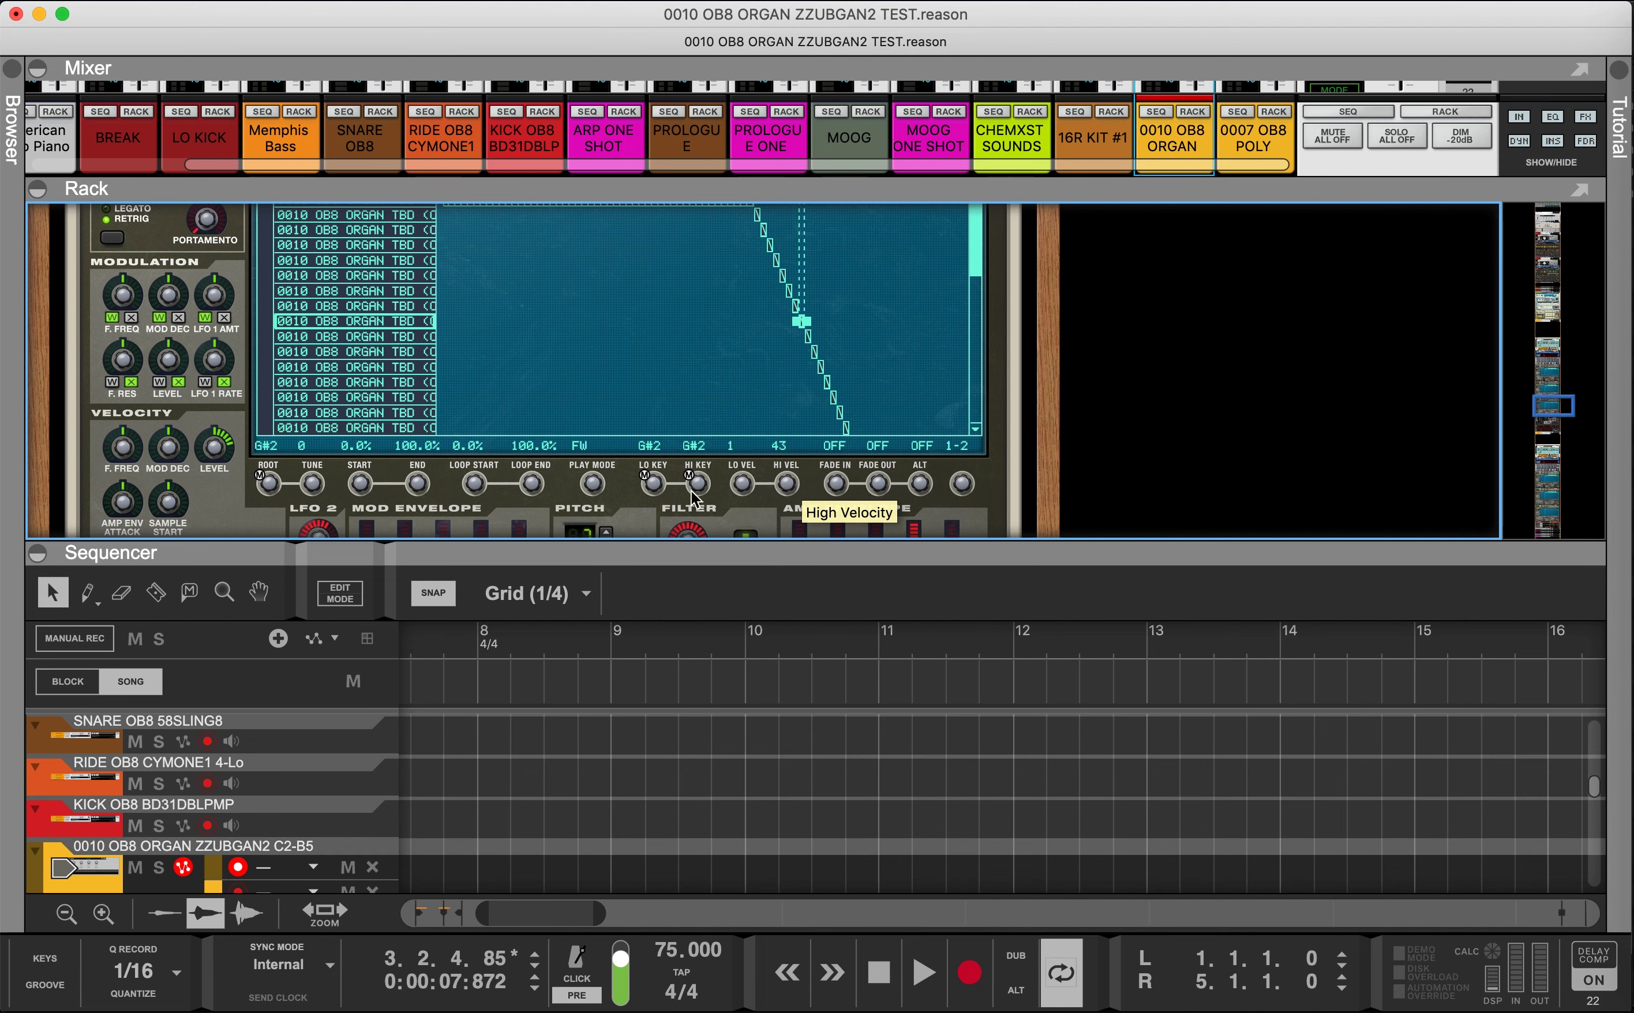
left_click_drag(789, 486, 793, 508)
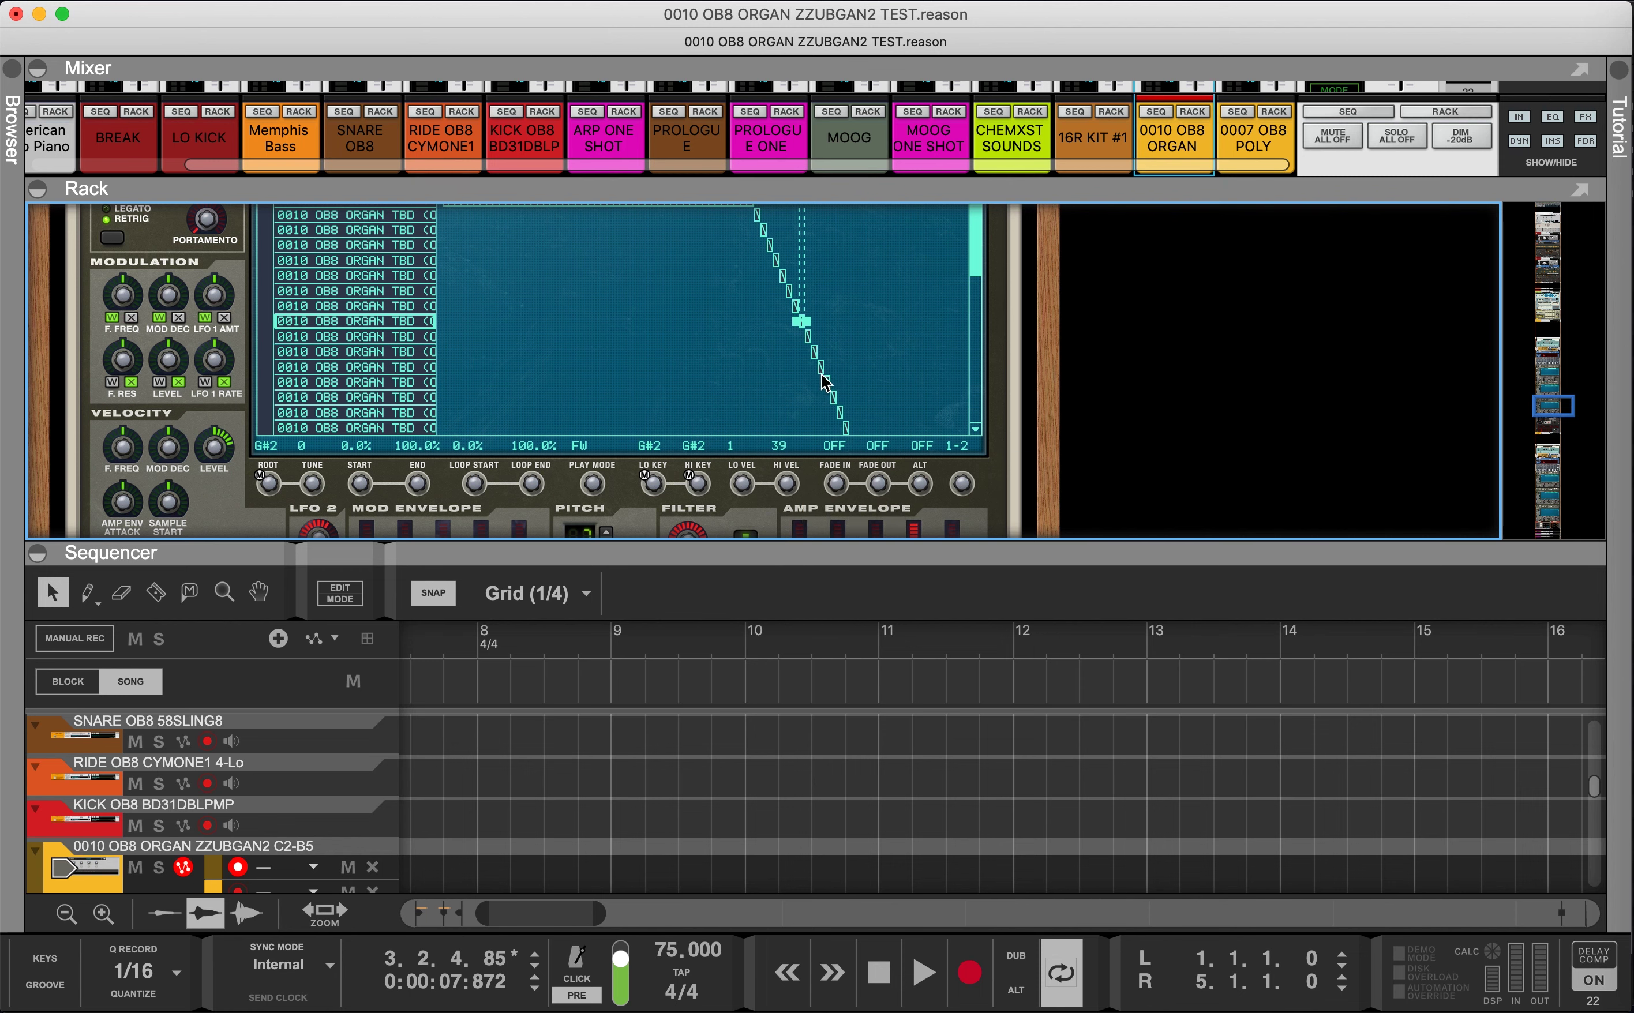
scroll(825, 382, "up", 5)
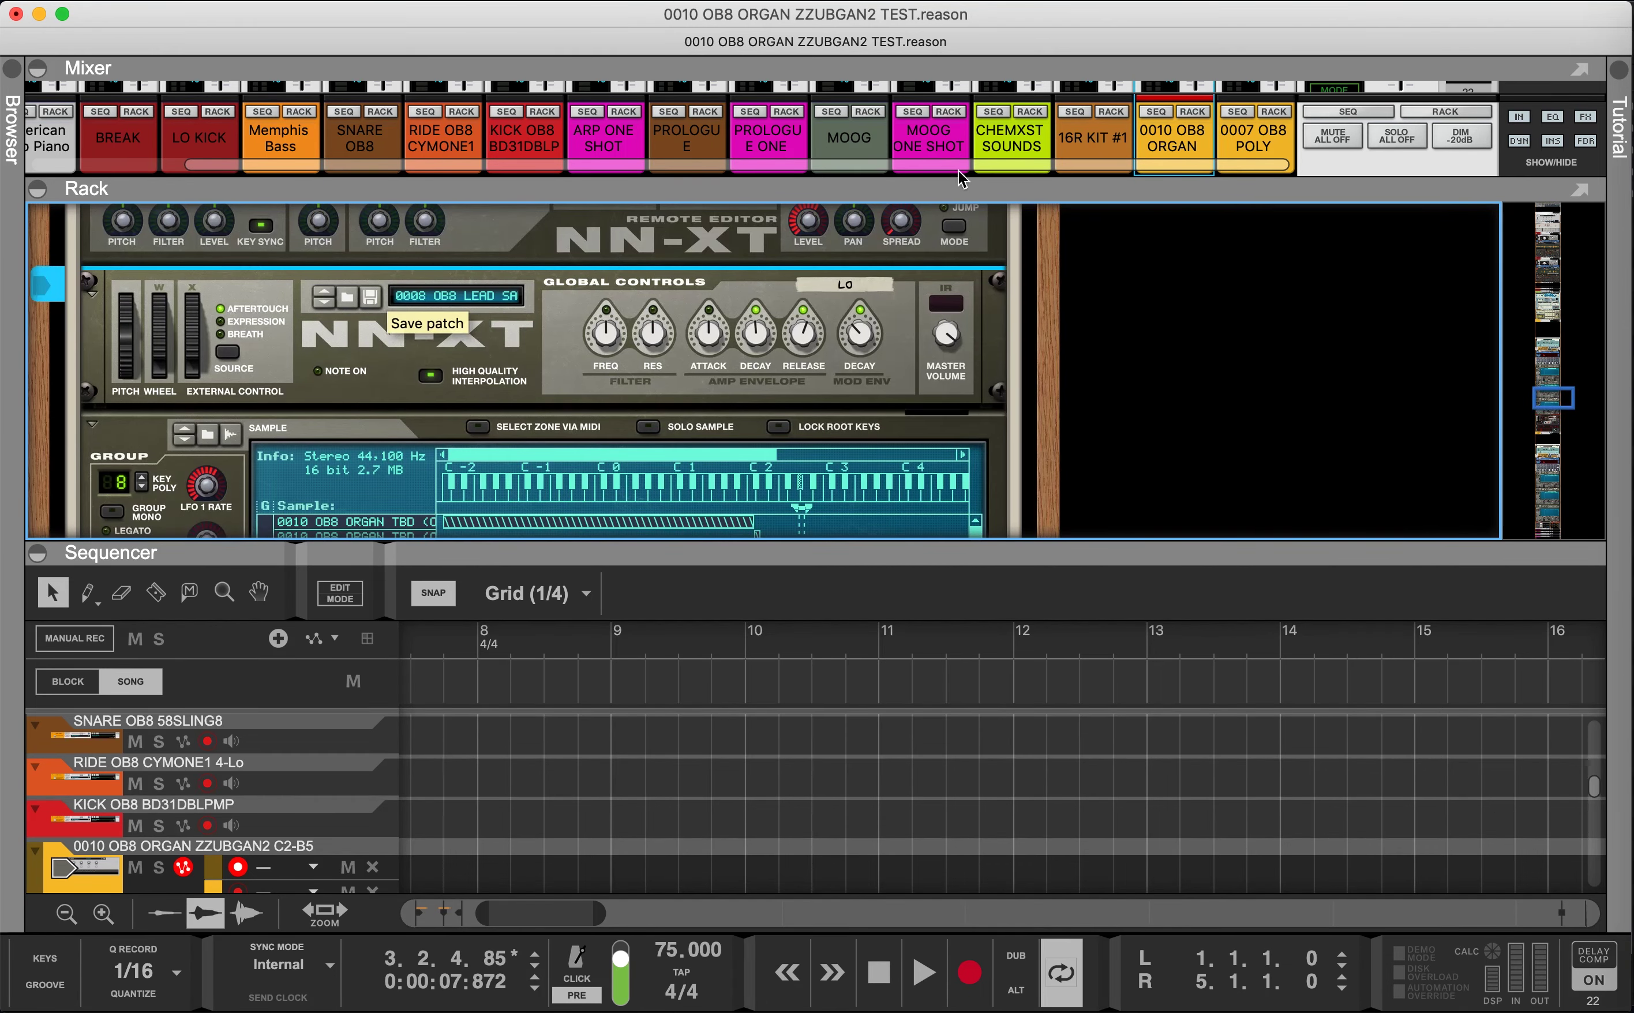
Step: Save the Lo patch as '0010 OB8 ORGAN ZZUBGAN2 [Lo]', editing the pasted Mid name
type("0010 OB8 ORGAN ZZUBGAN2 [Mid]")
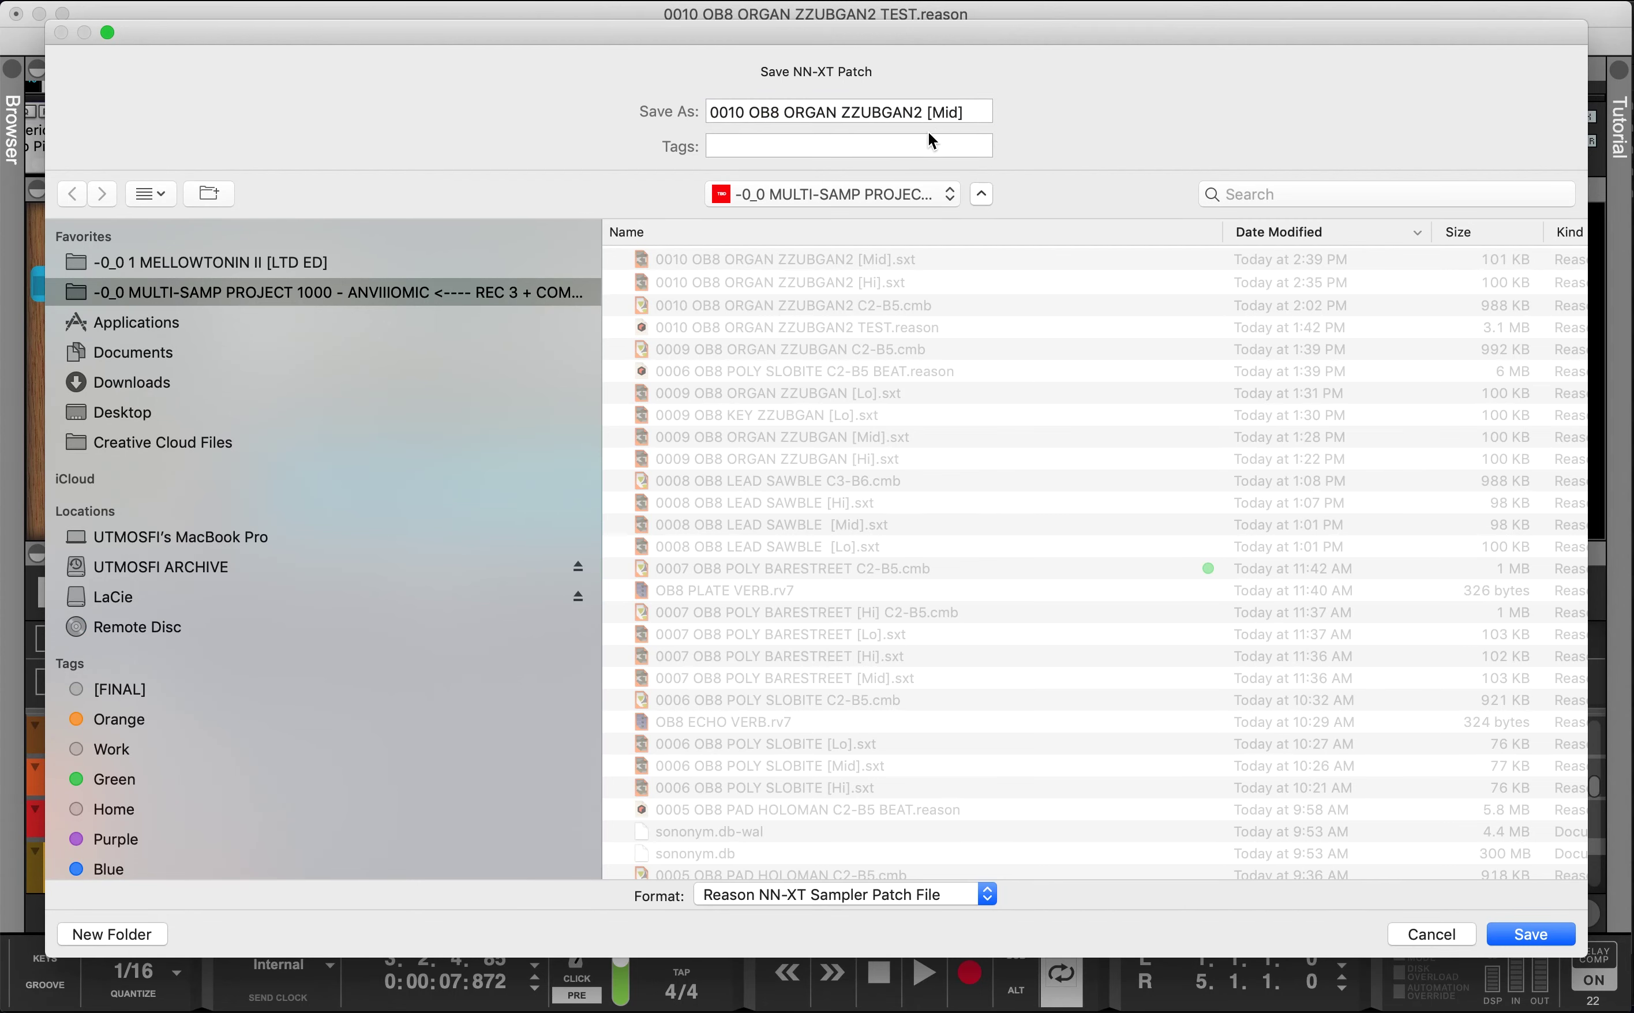
left_click(963, 115)
key("BackSpace")
key("BackSpace")
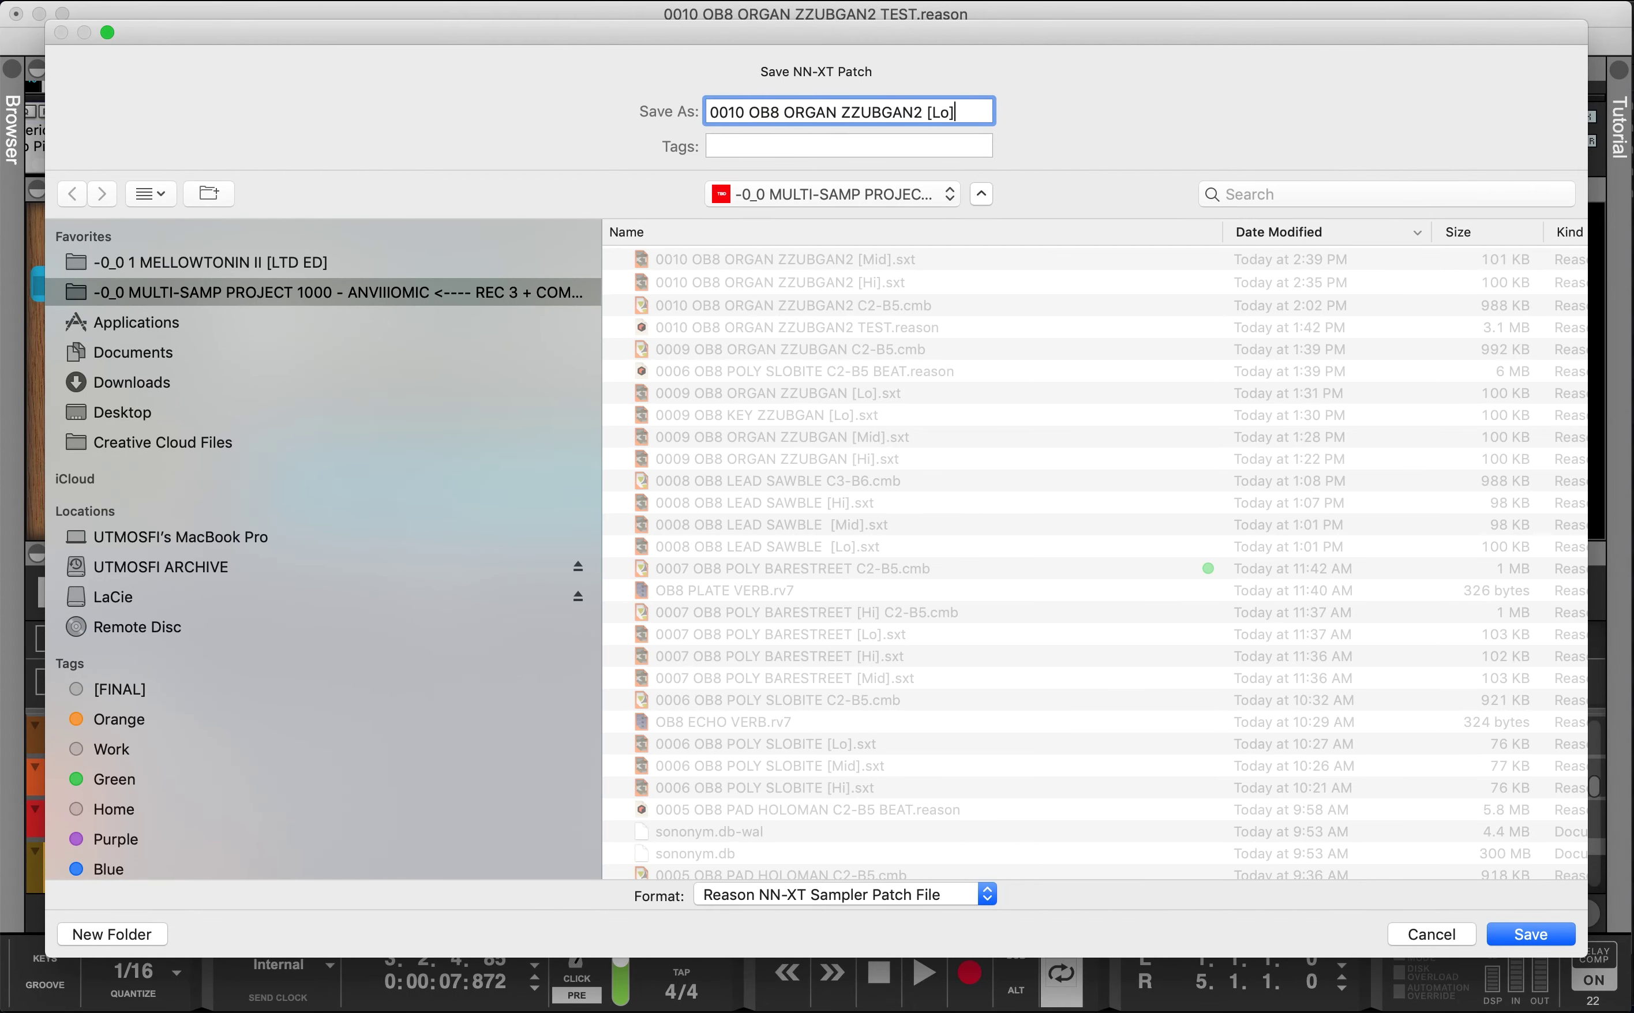
left_click(1532, 935)
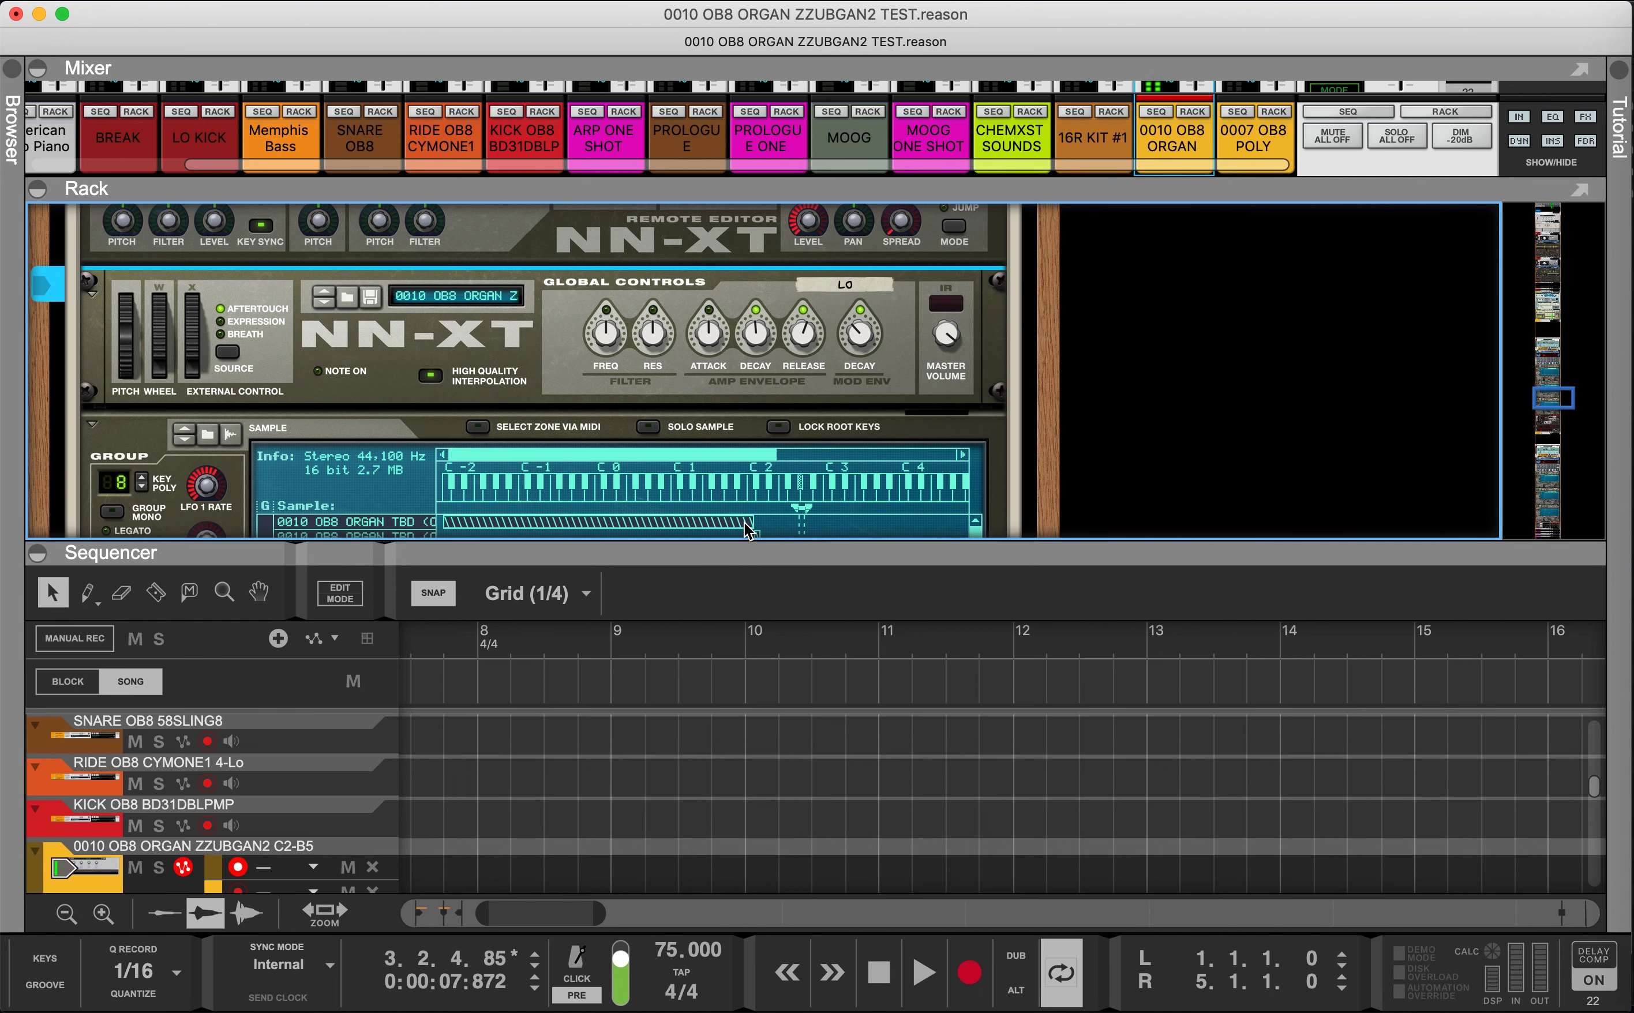
Step: Unmute the MID and LO channels on the organ's 14:2 line mixer
scroll(244, 334, "up", 5)
scroll(245, 324, "up", 4)
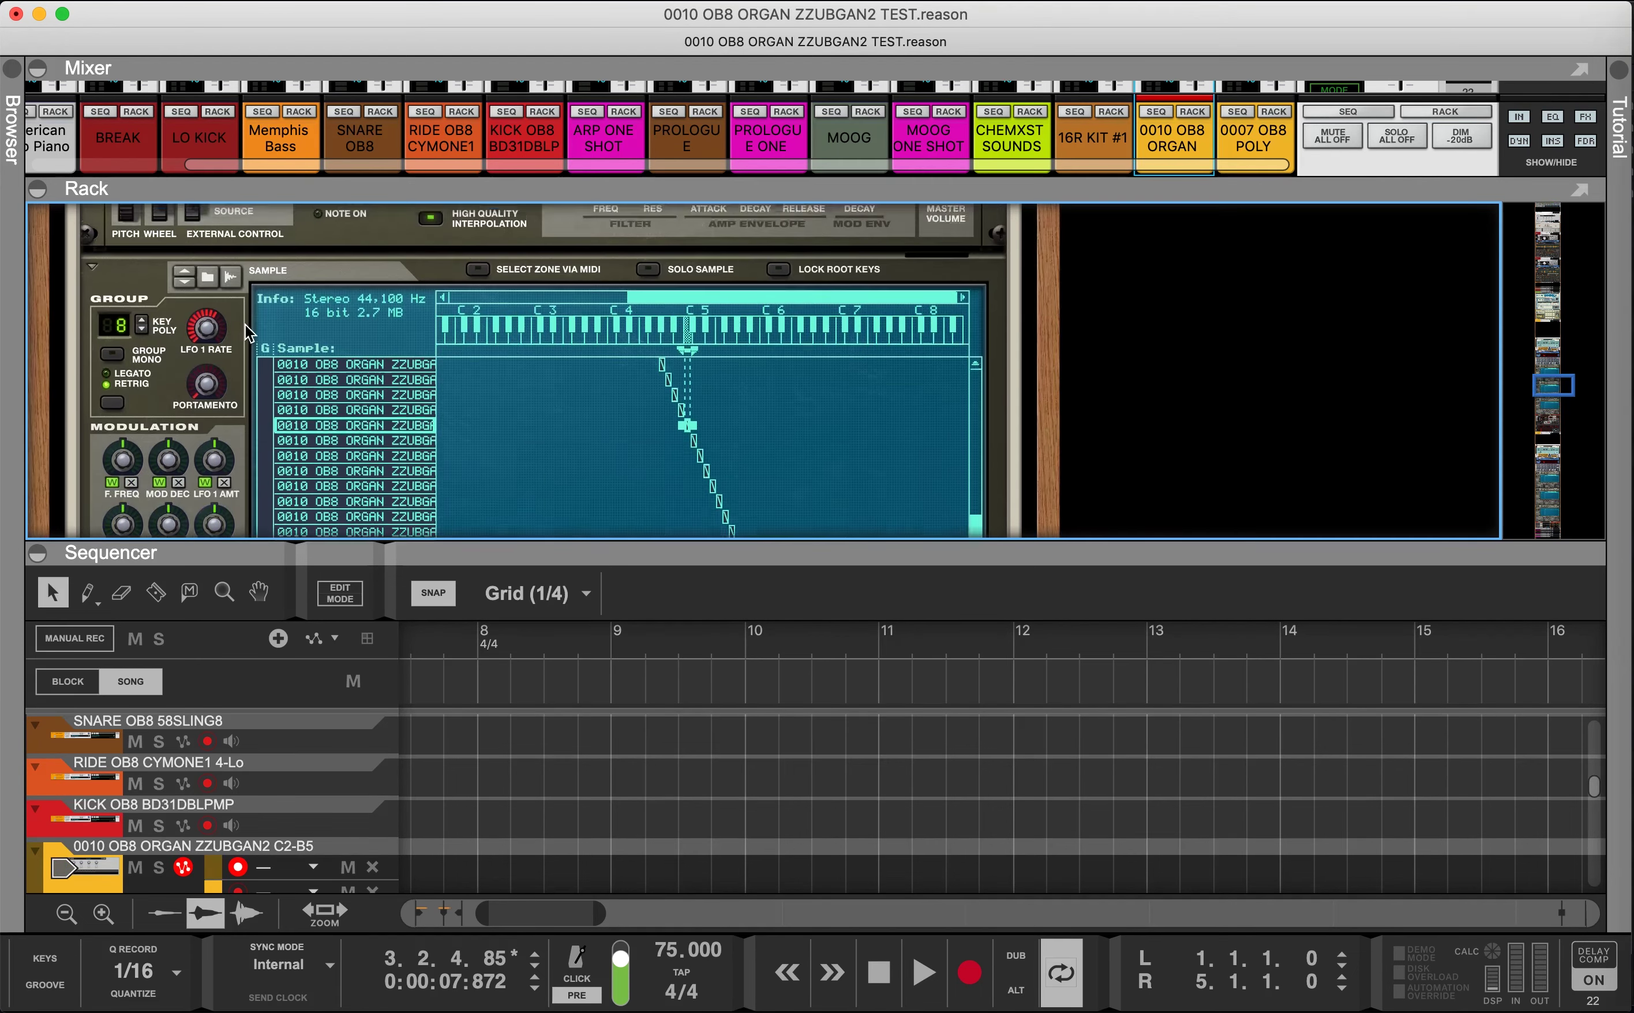
scroll(246, 324, "down", 9)
scroll(247, 324, "up", 10)
scroll(246, 324, "up", 6)
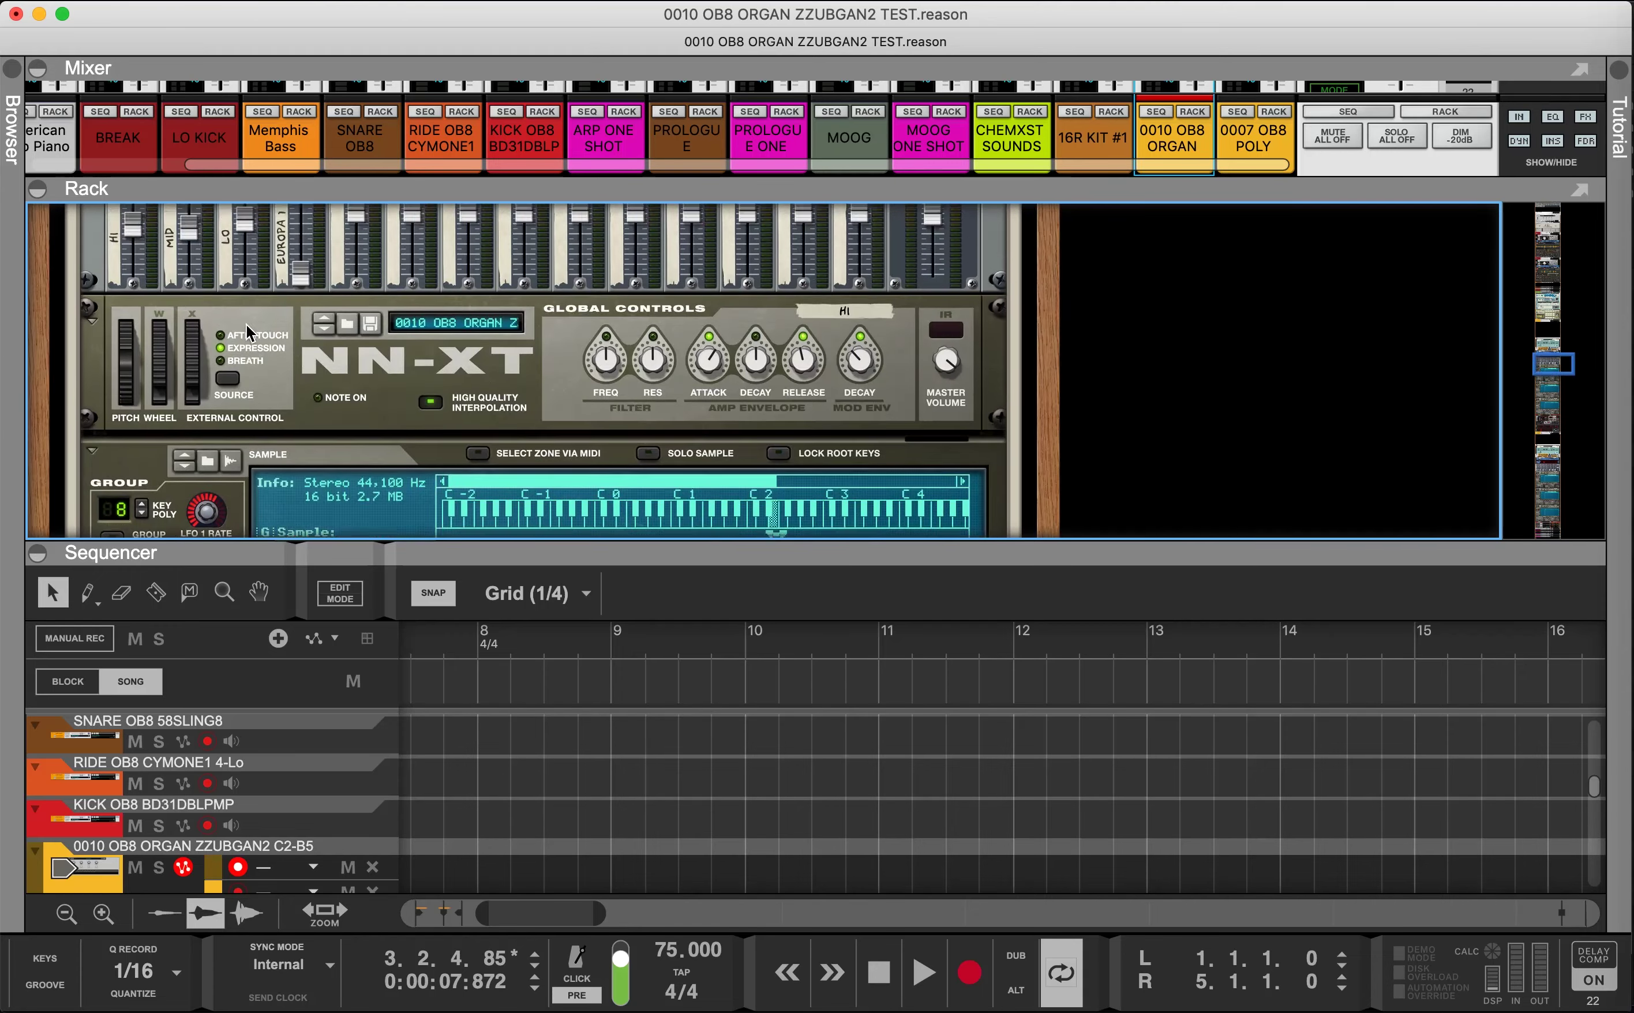
left_click(173, 275)
left_click(171, 274)
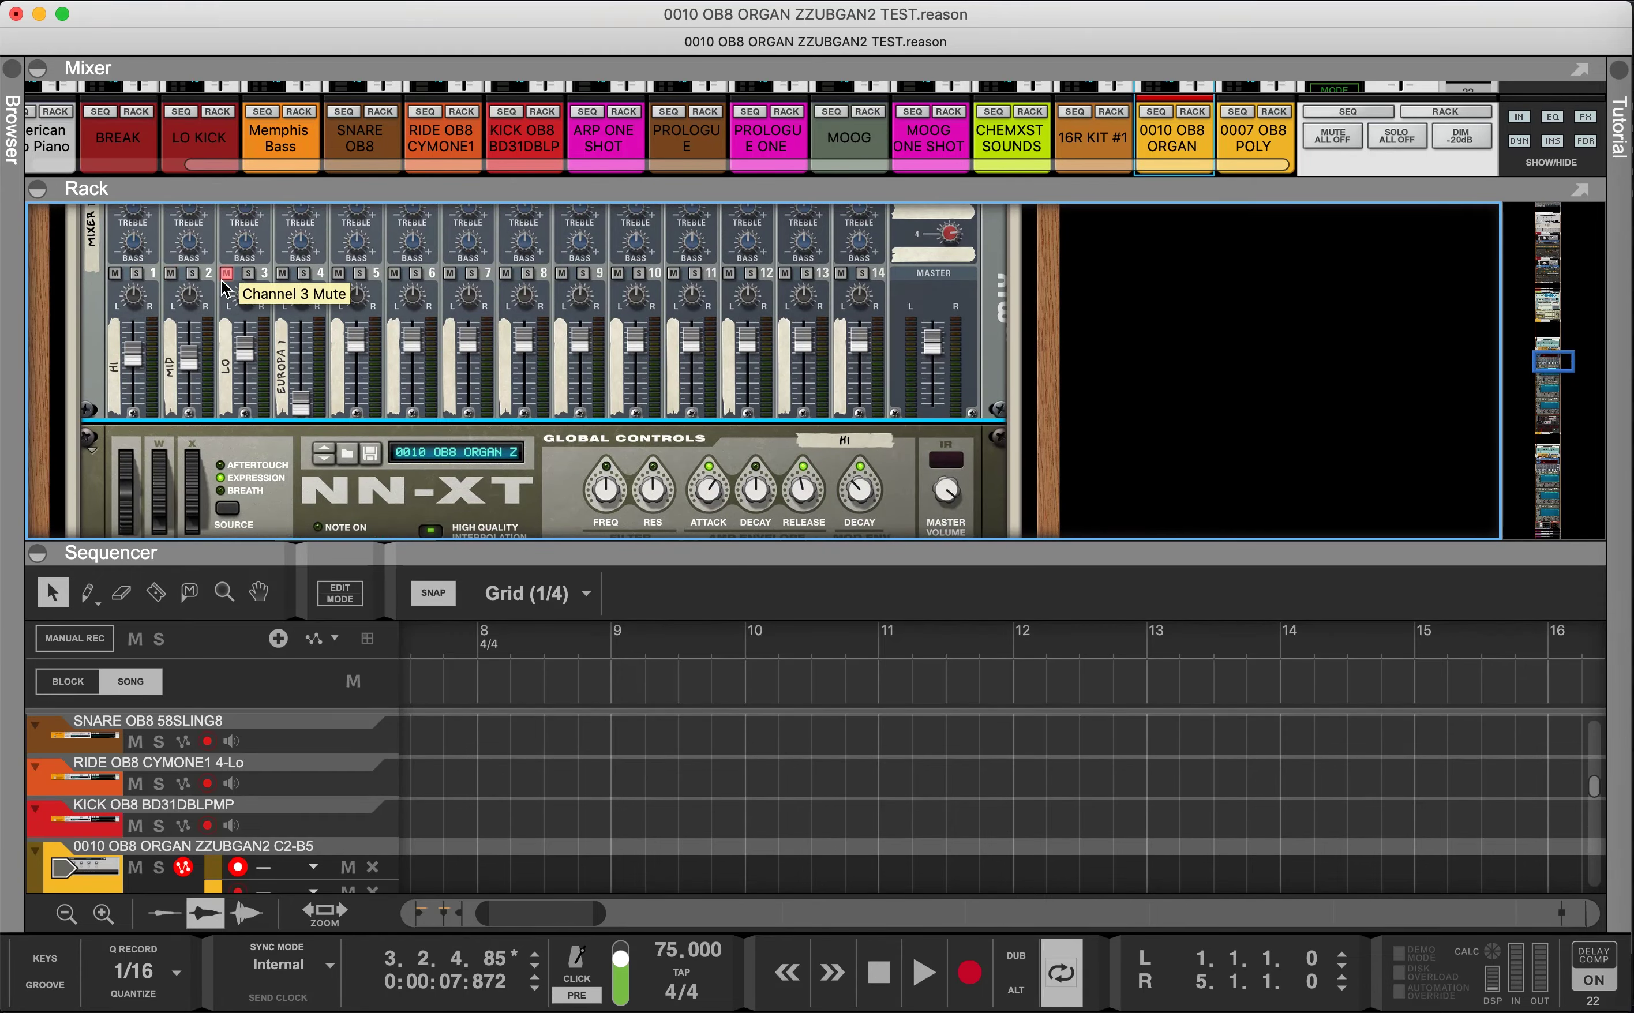
left_click(227, 273)
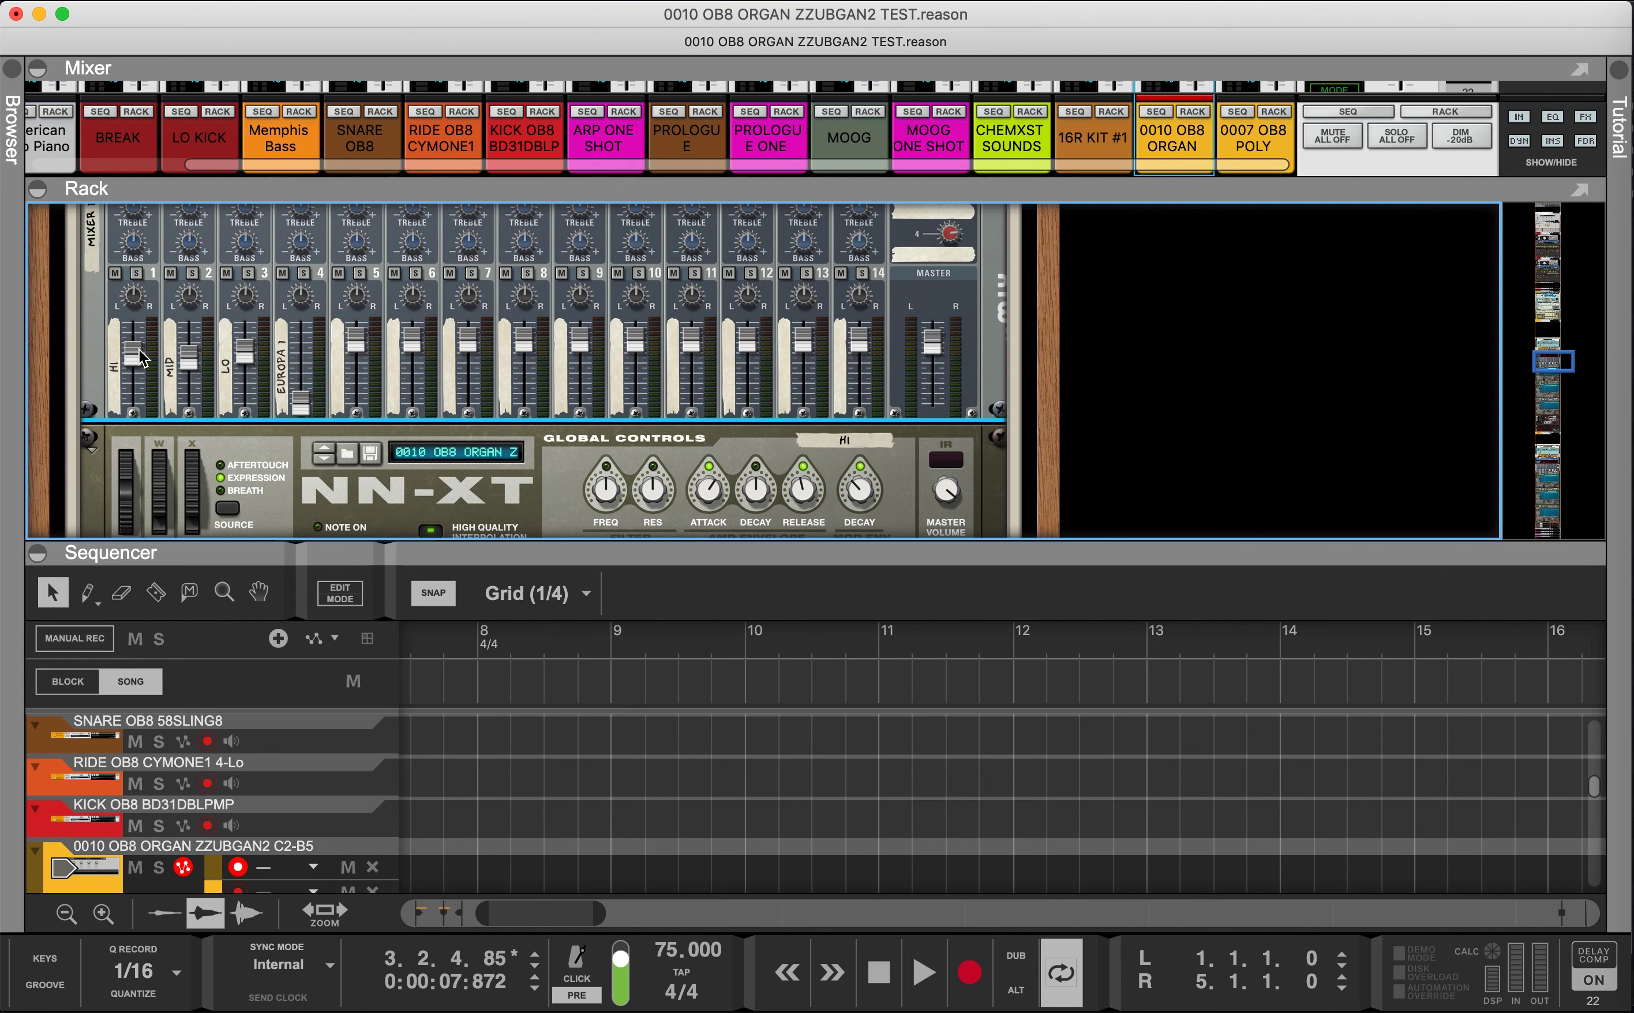
Step: Test the MID channel fader, leaving its level unchanged at 75
scroll(222, 400, "up", 2)
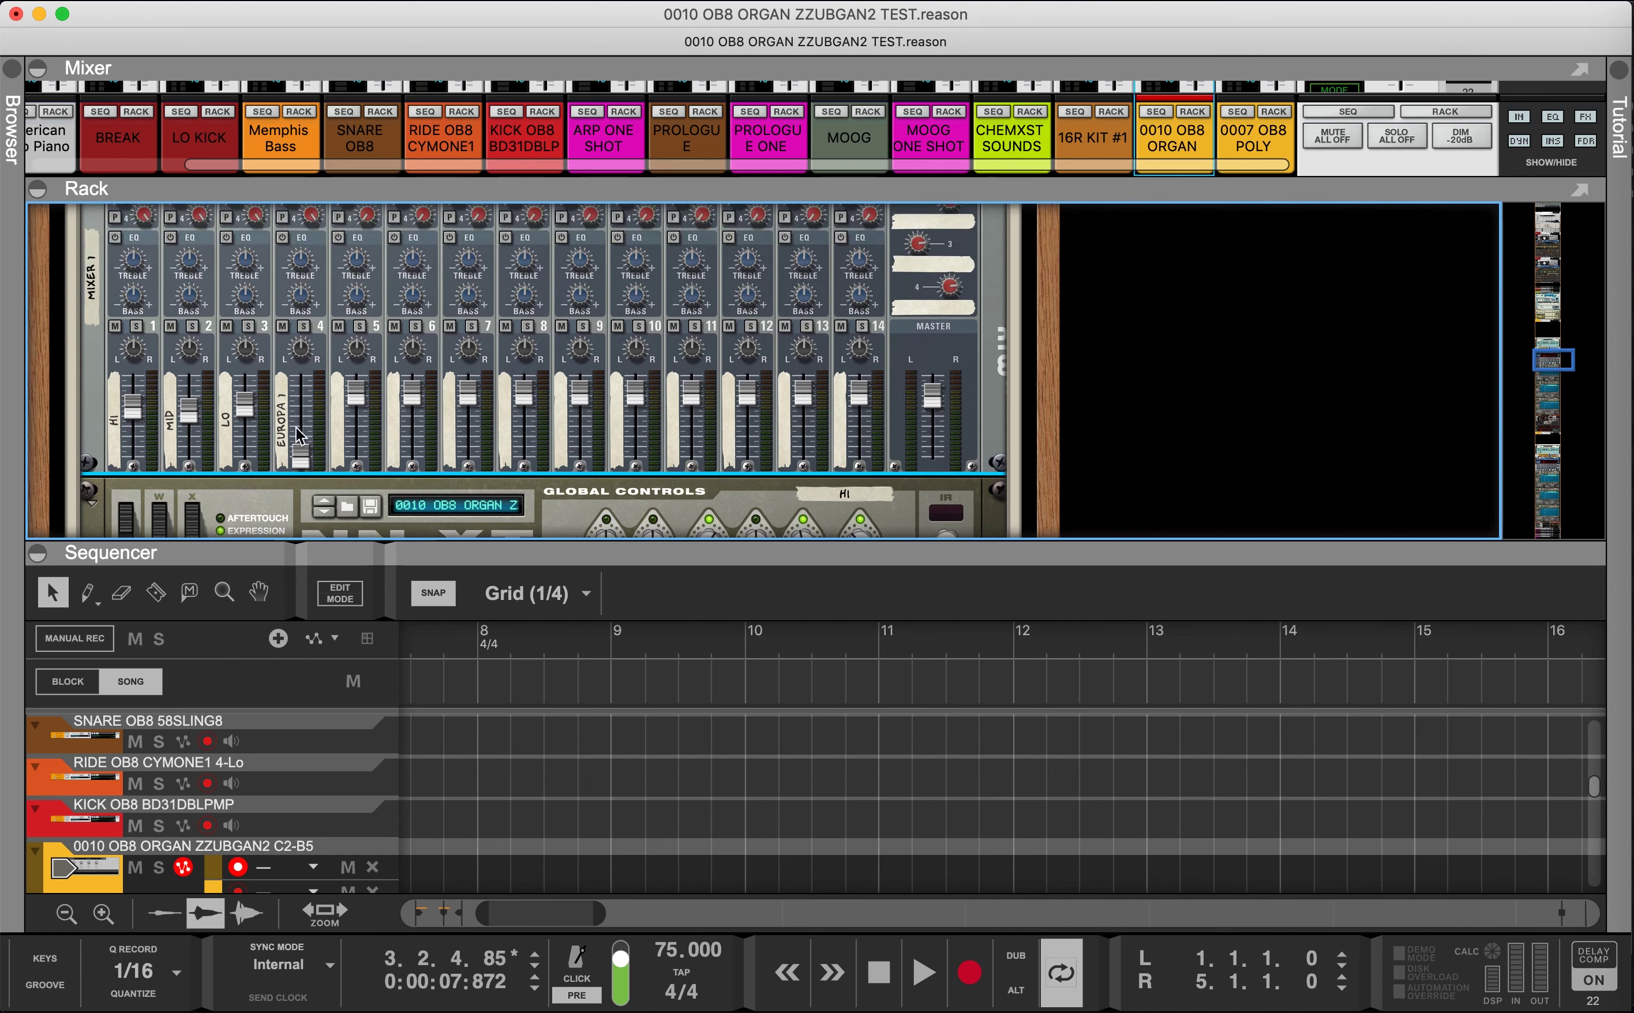
mouse_move(297, 424)
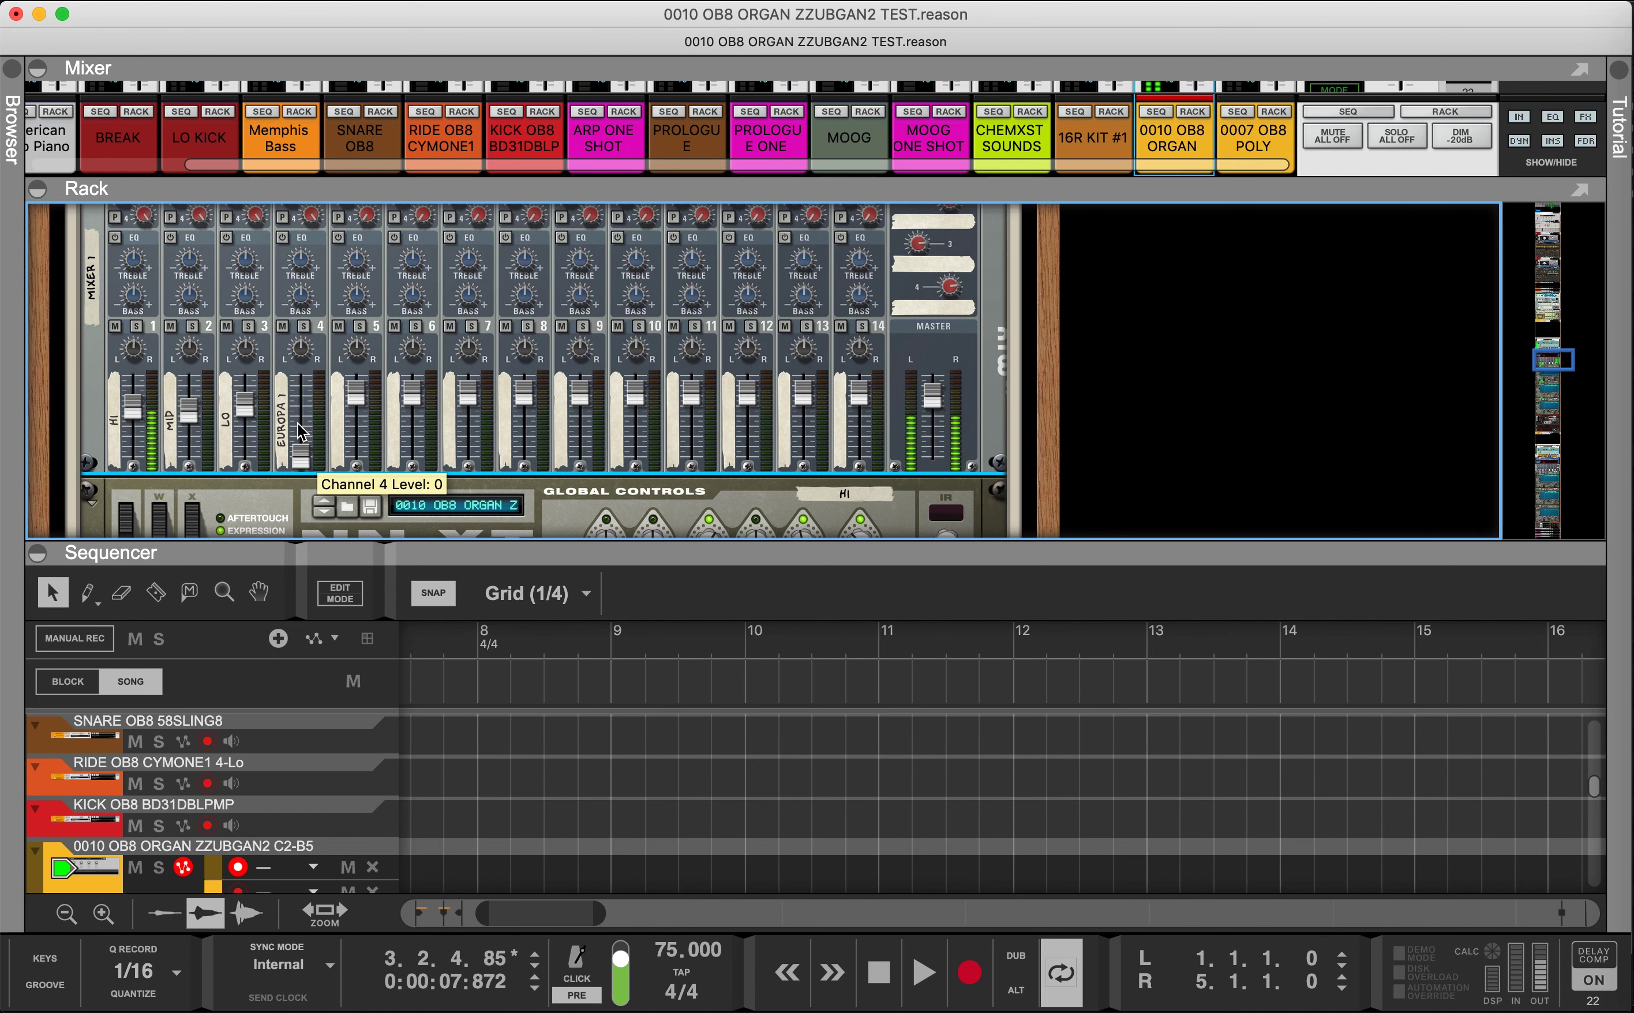
scroll(297, 424, "down", 6)
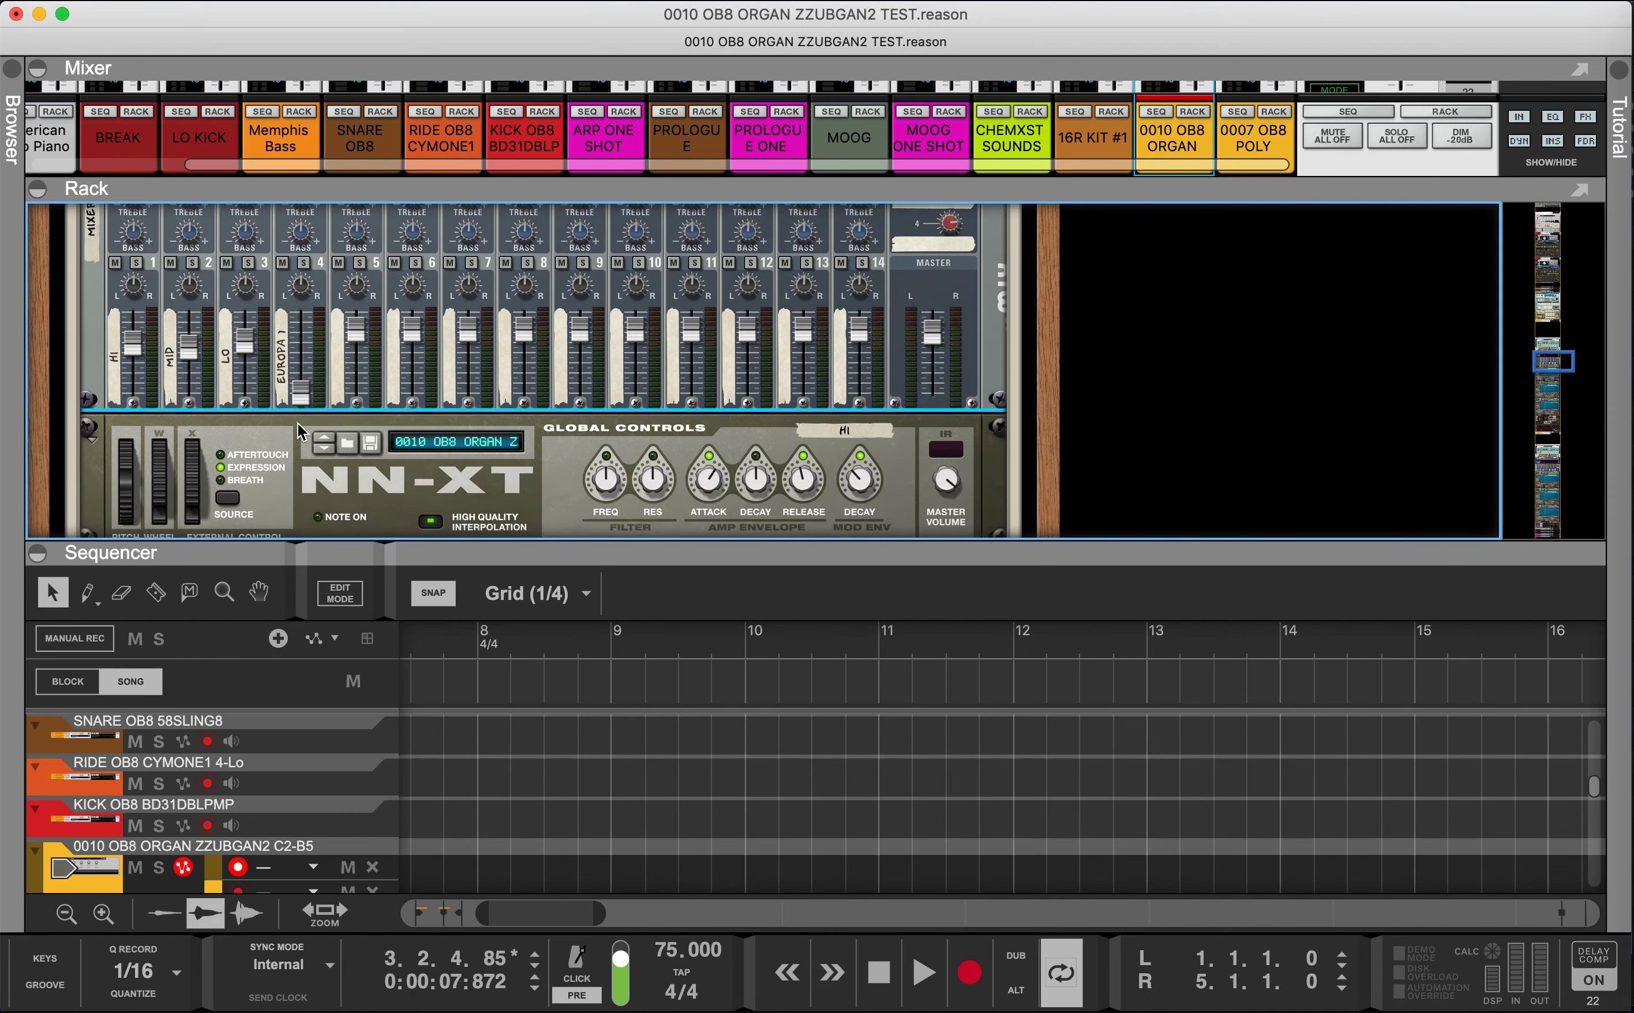
scroll(297, 424, "down", 4)
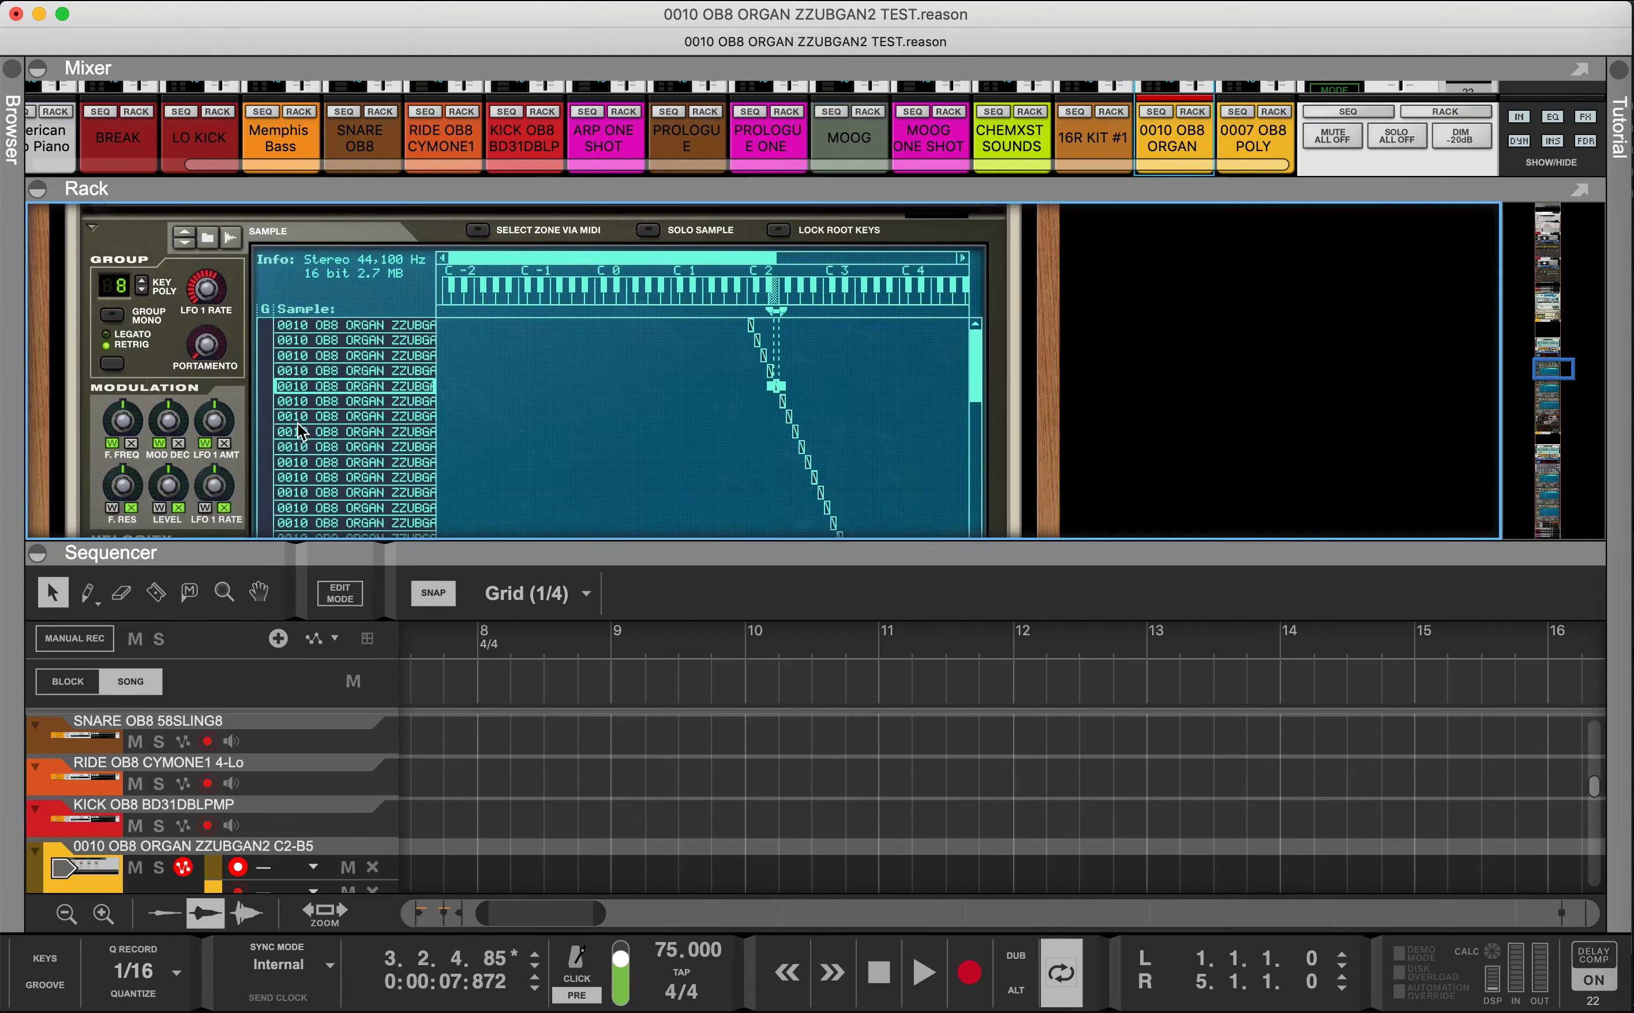
scroll(297, 424, "up", 5)
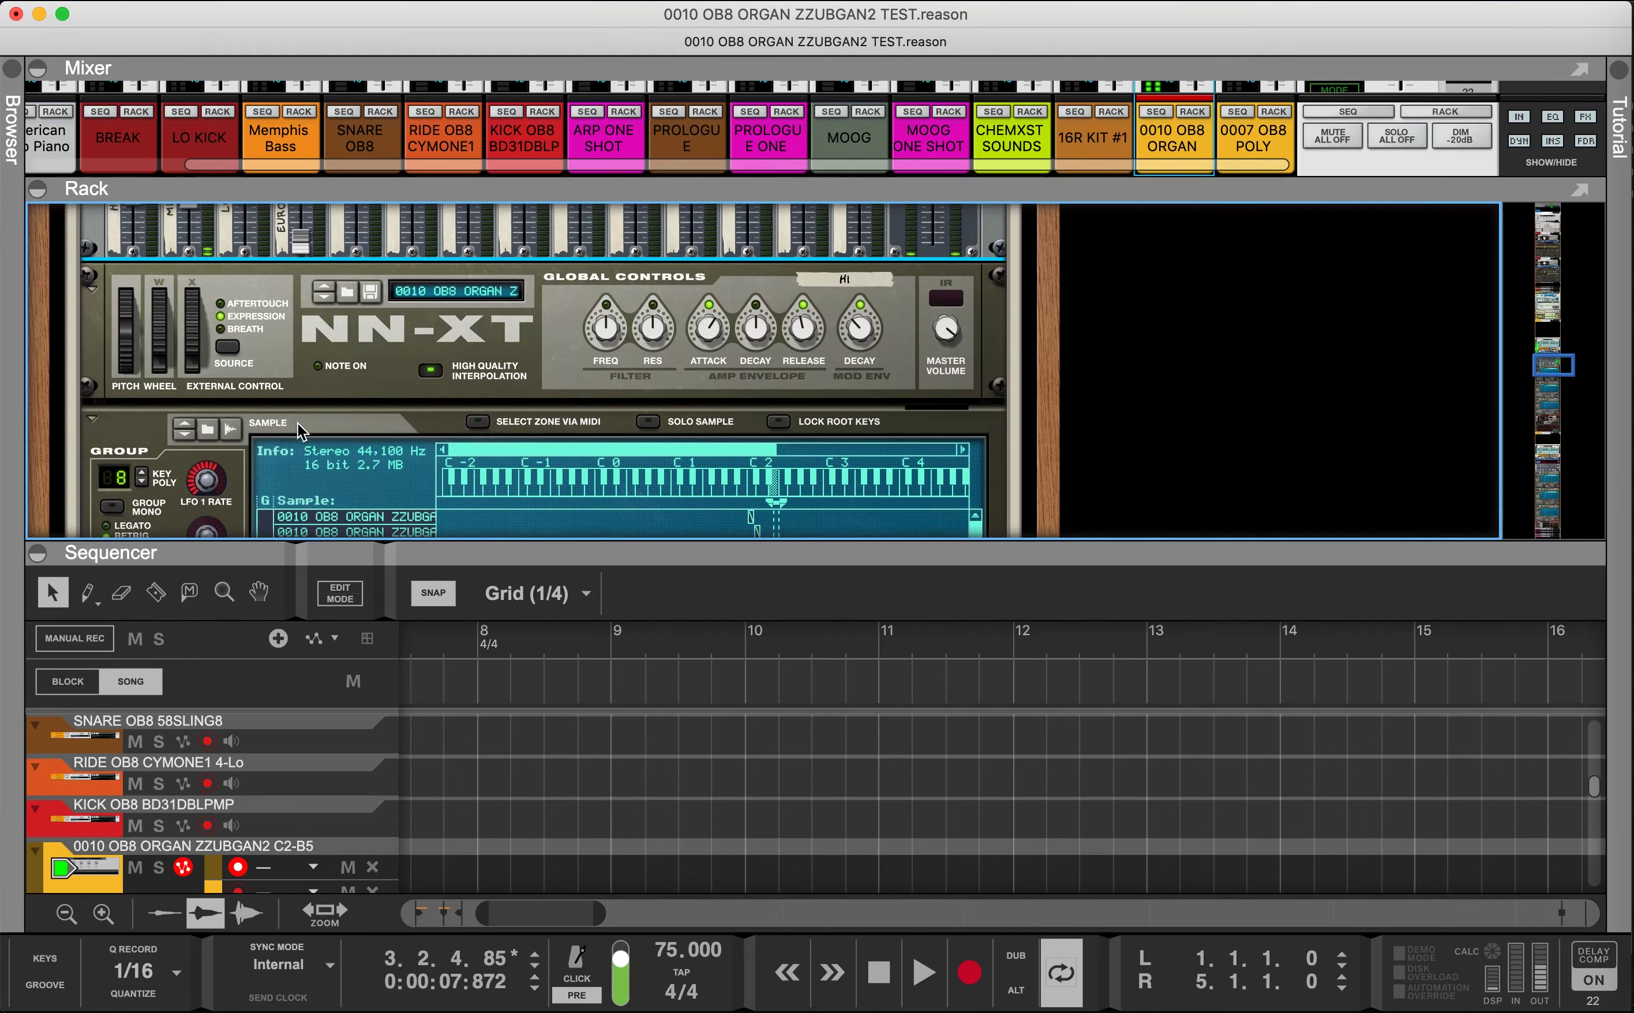
scroll(297, 429, "up", 3)
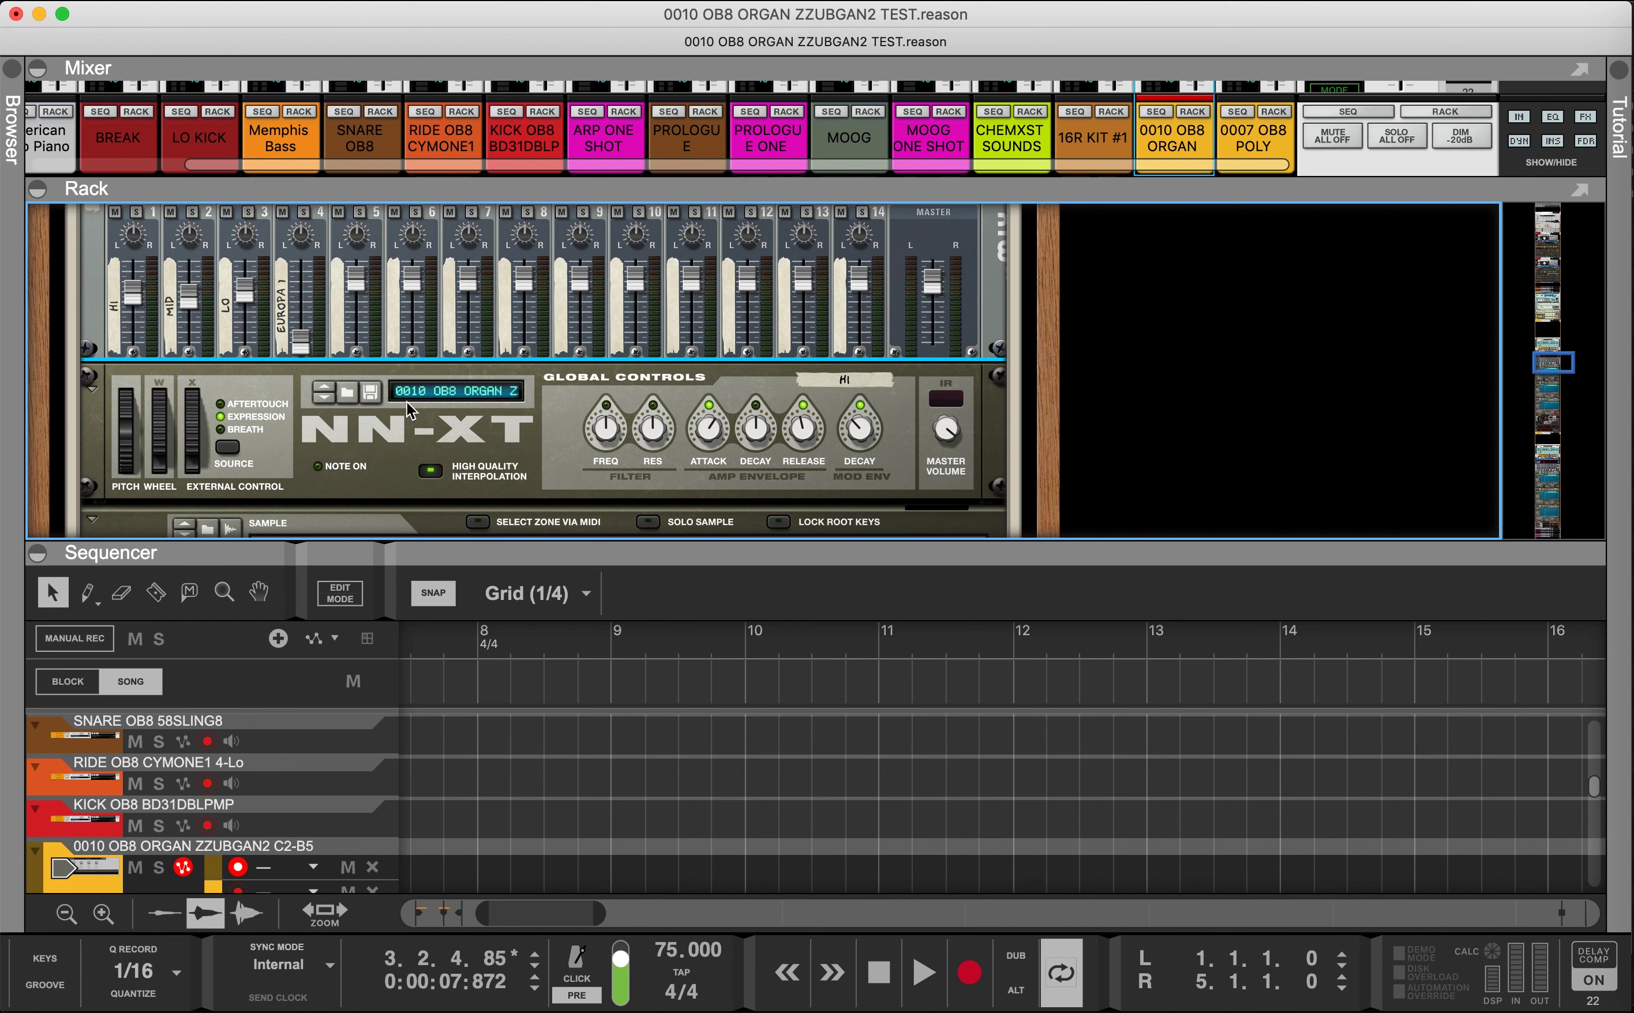
mouse_move(188, 310)
left_mouse_down()
mouse_move(188, 285)
mouse_move(189, 309)
left_mouse_up()
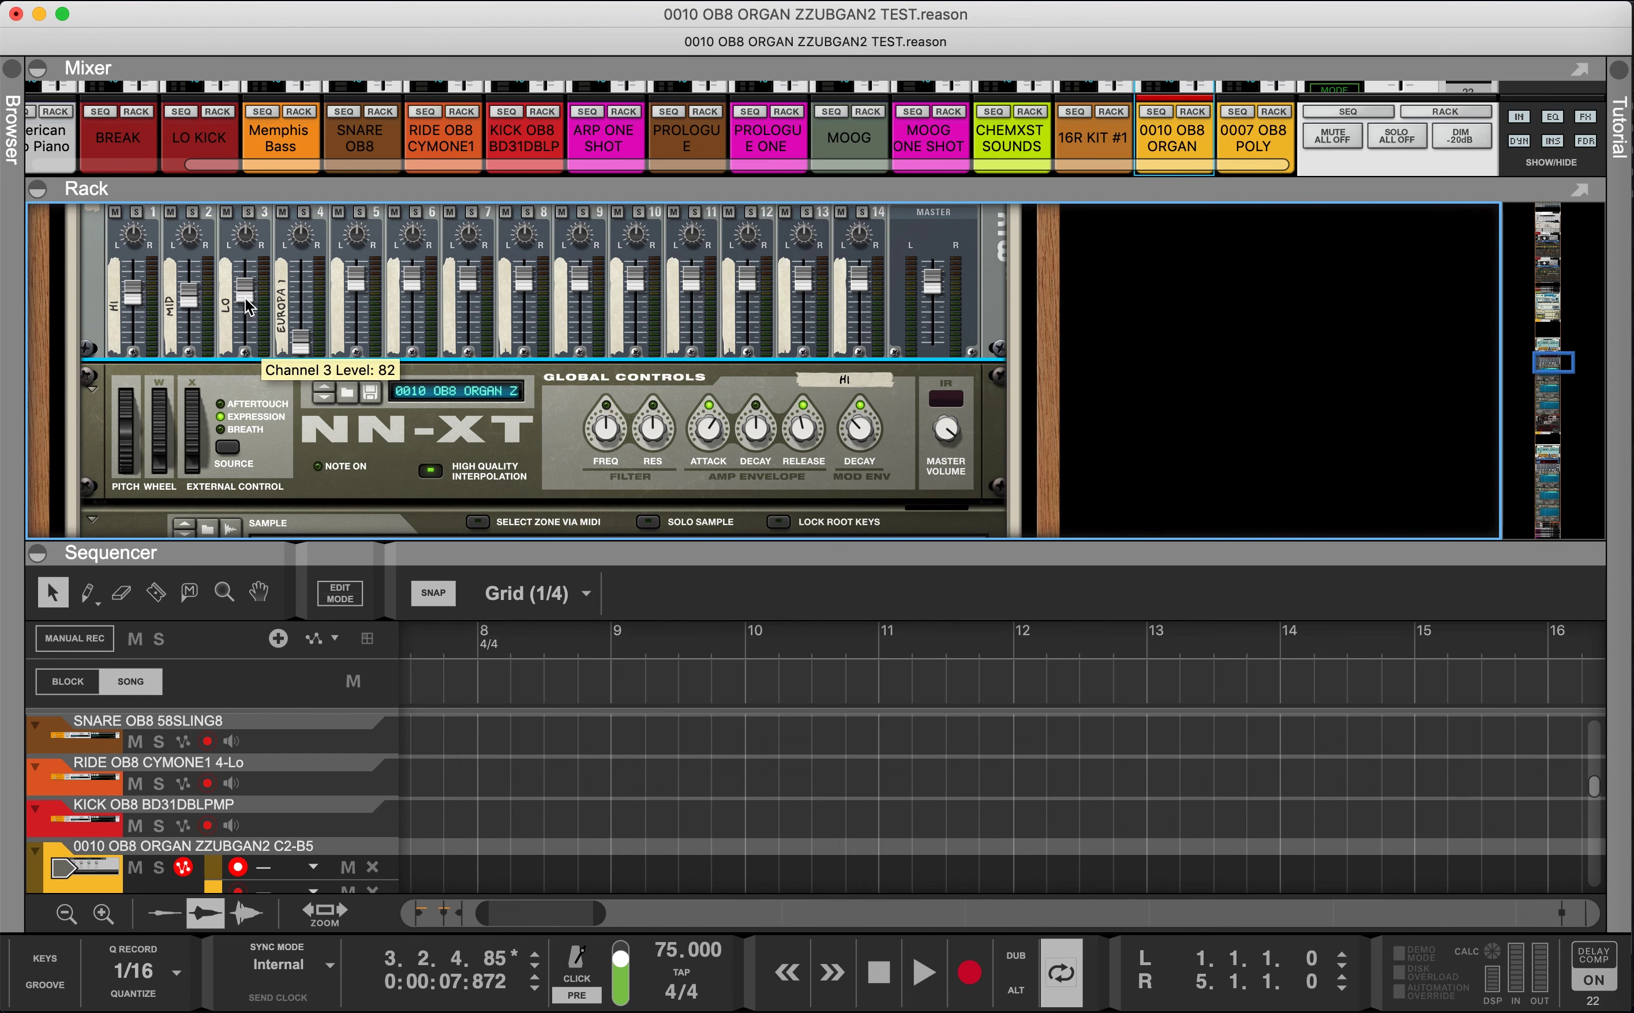
scroll(332, 323, "up", 10)
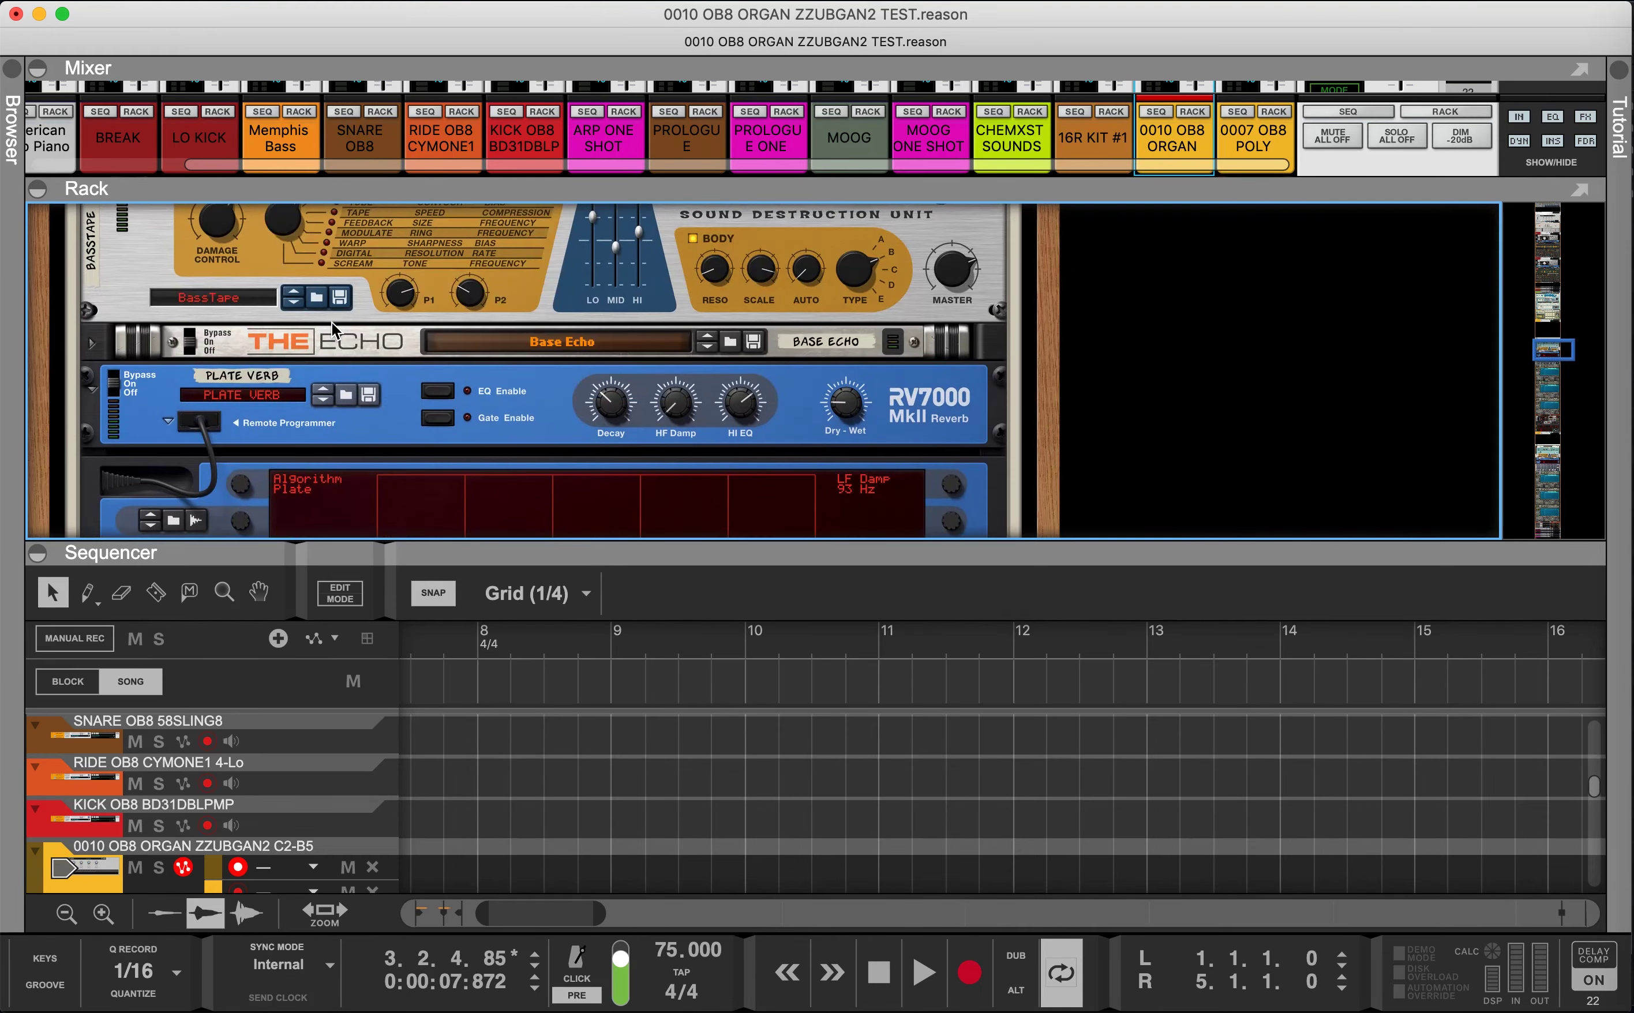
scroll(332, 322, "up", 10)
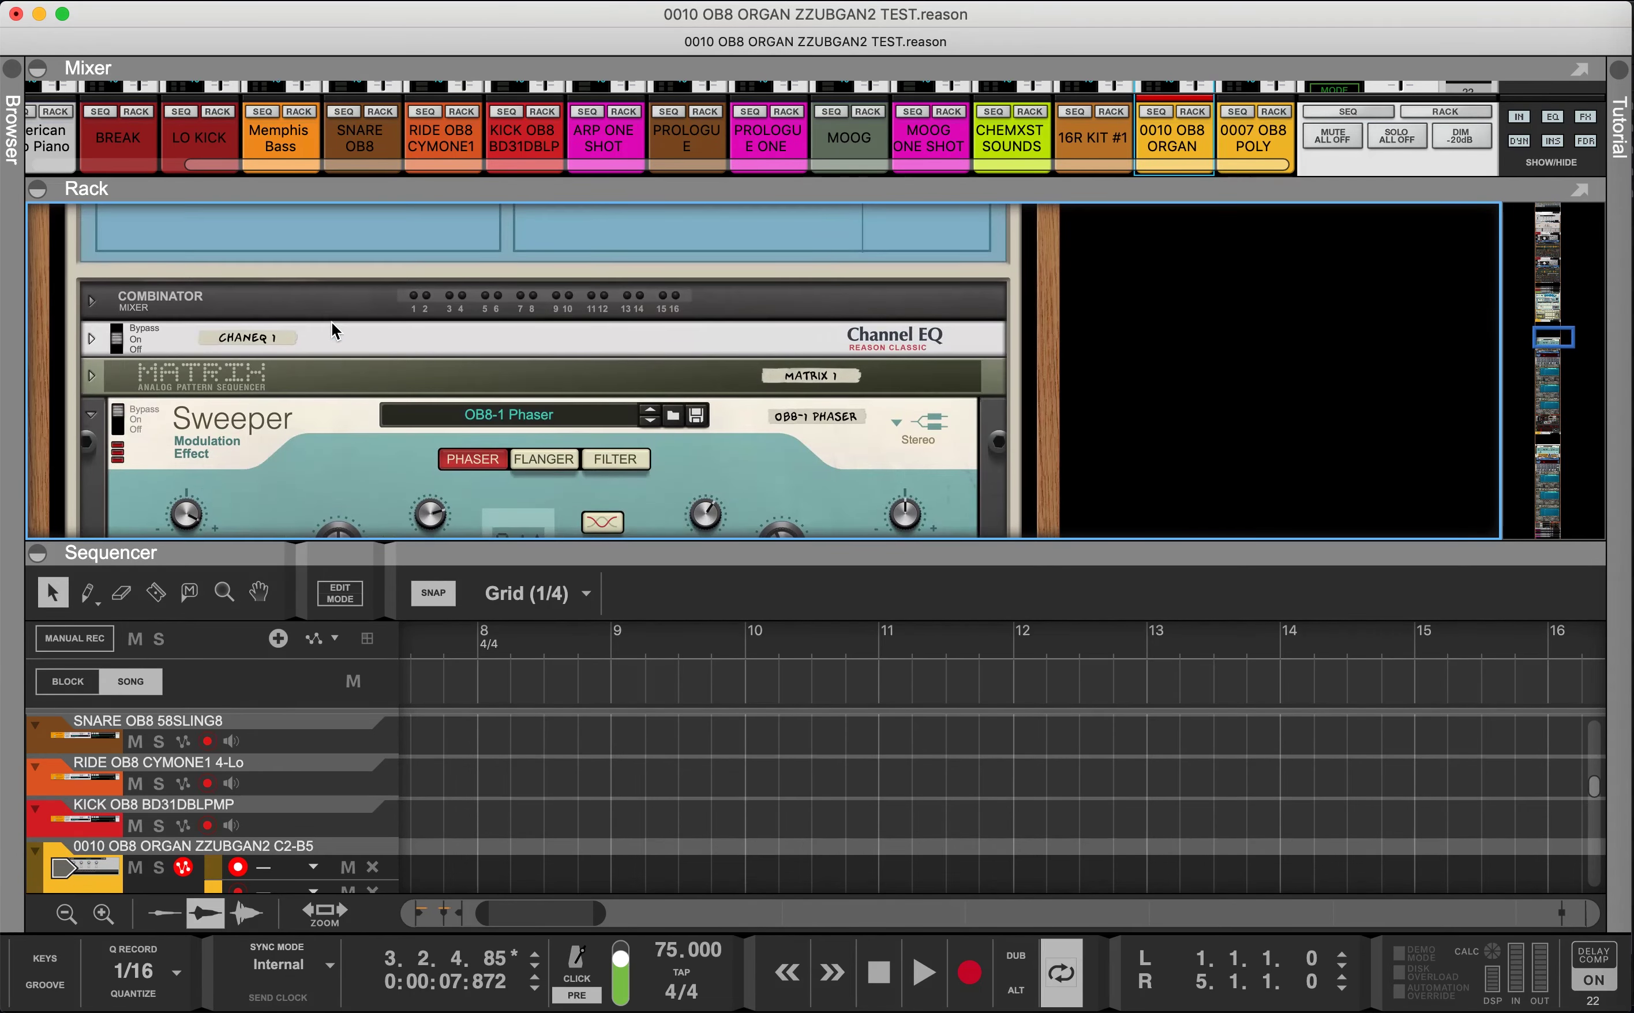
scroll(334, 324, "up", 3)
scroll(334, 324, "down", 6)
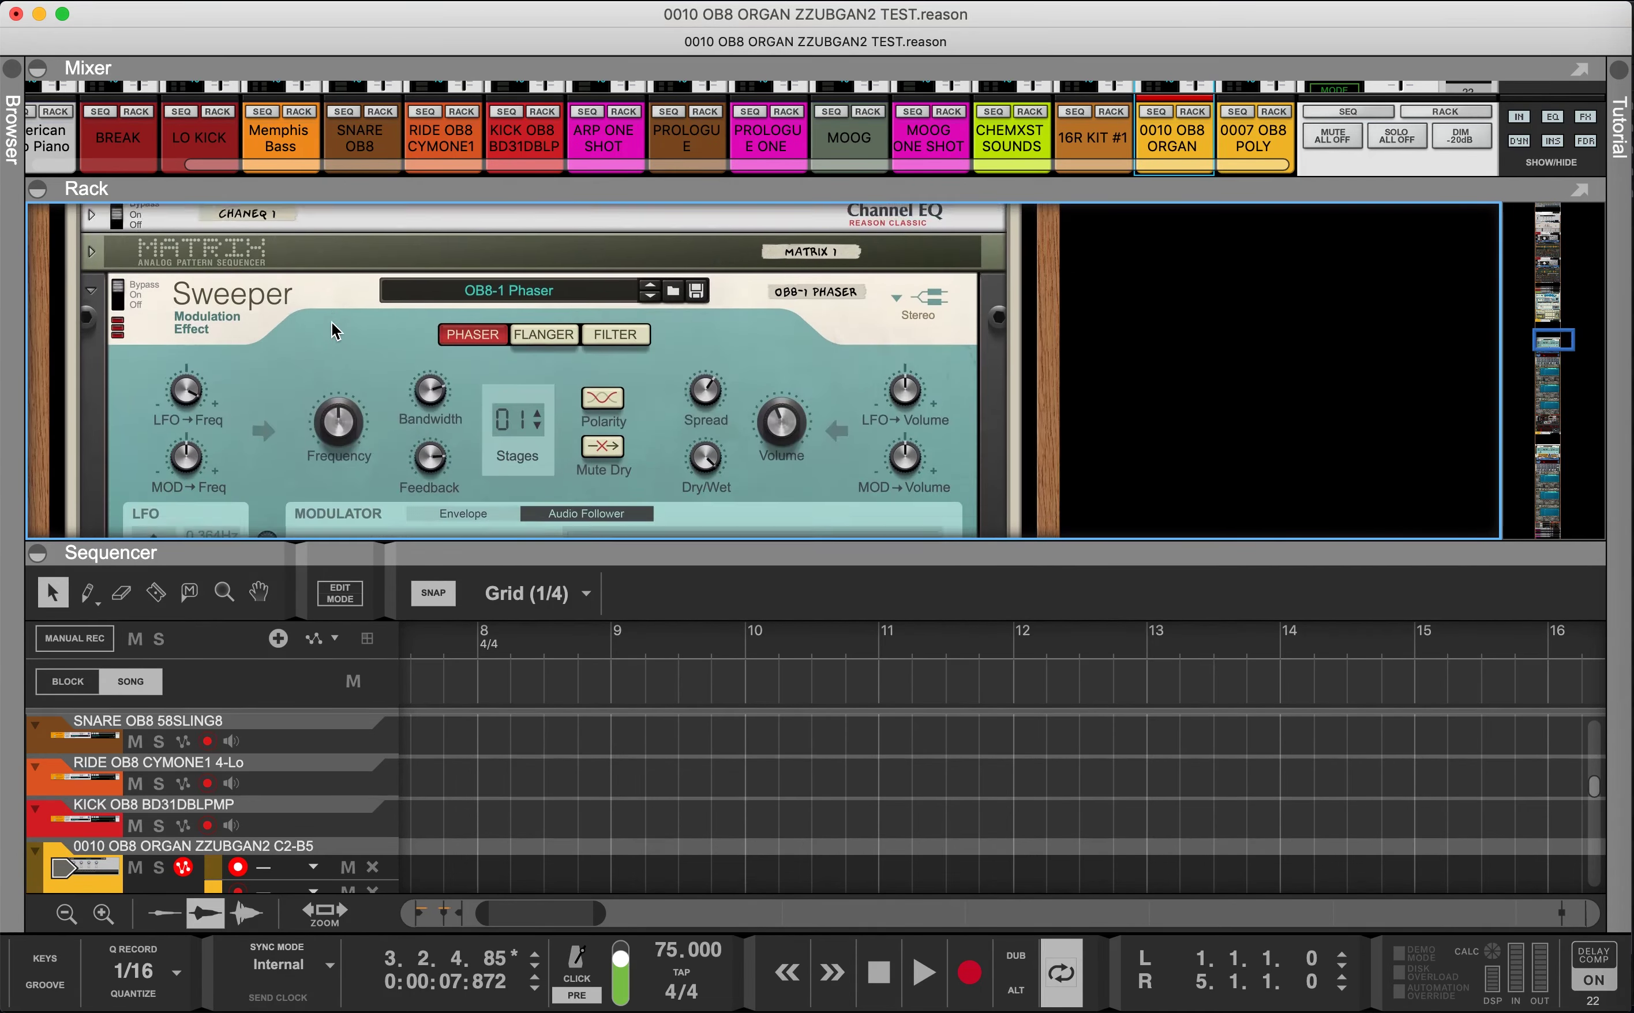
scroll(333, 330, "down", 2)
scroll(334, 330, "up", 6)
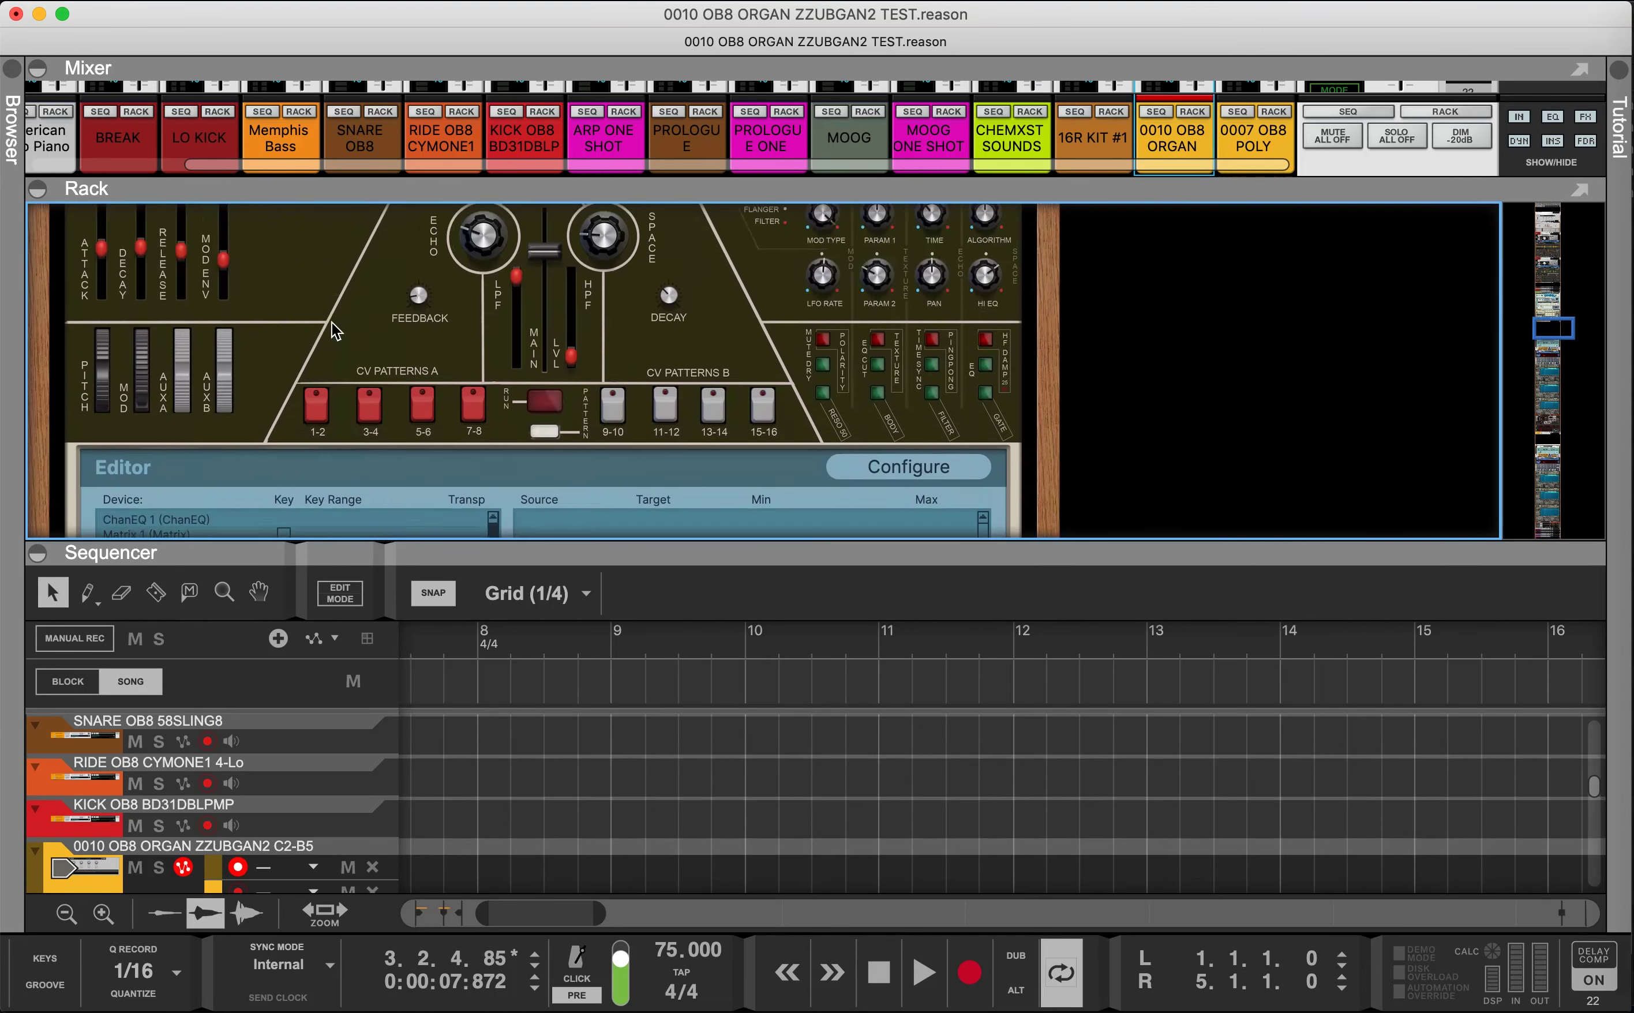
scroll(332, 323, "up", 4)
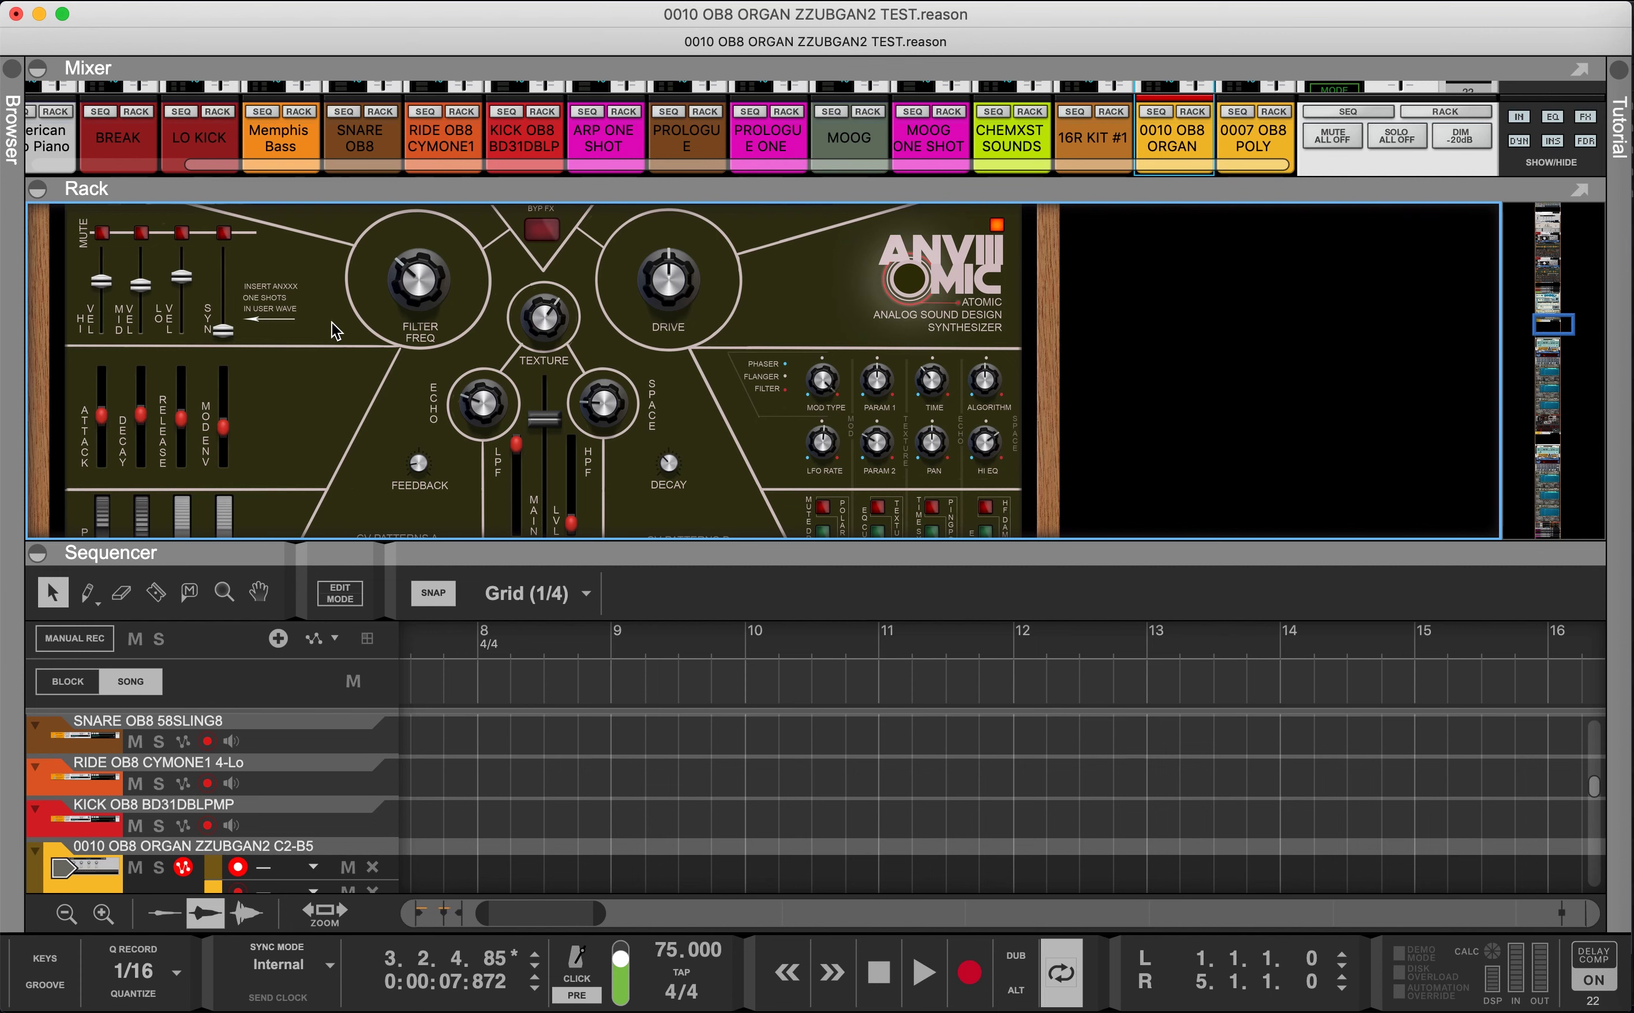
scroll(335, 330, "down", 5)
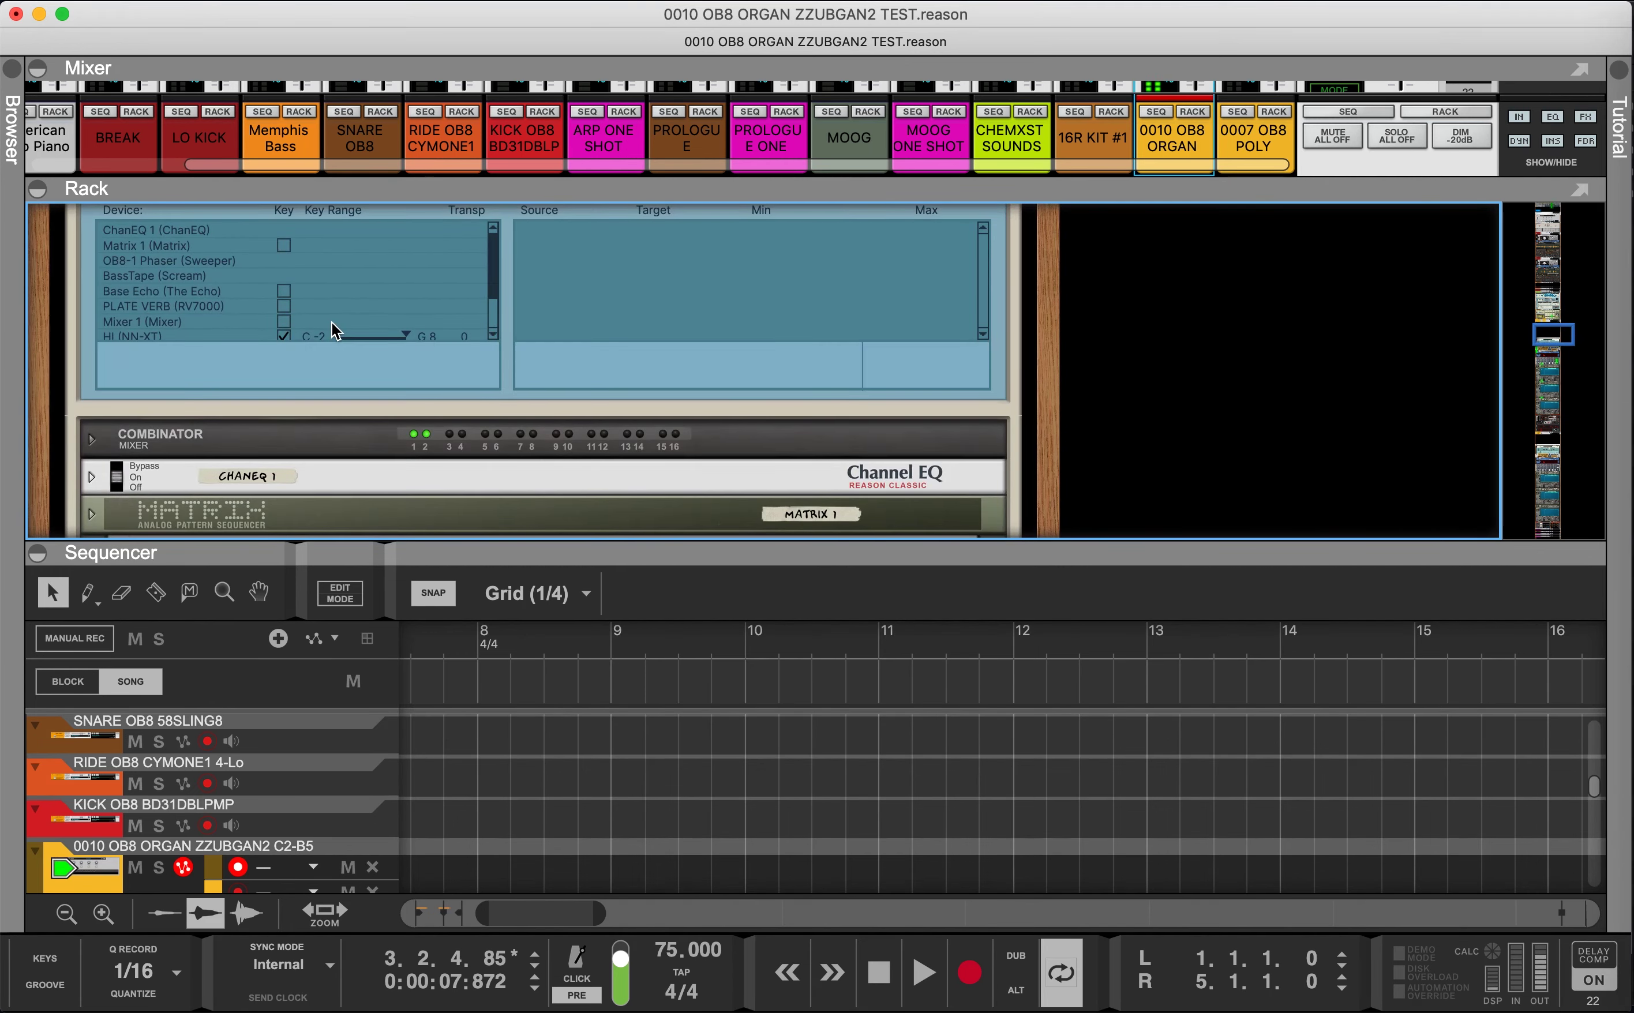
scroll(330, 323, "down", 10)
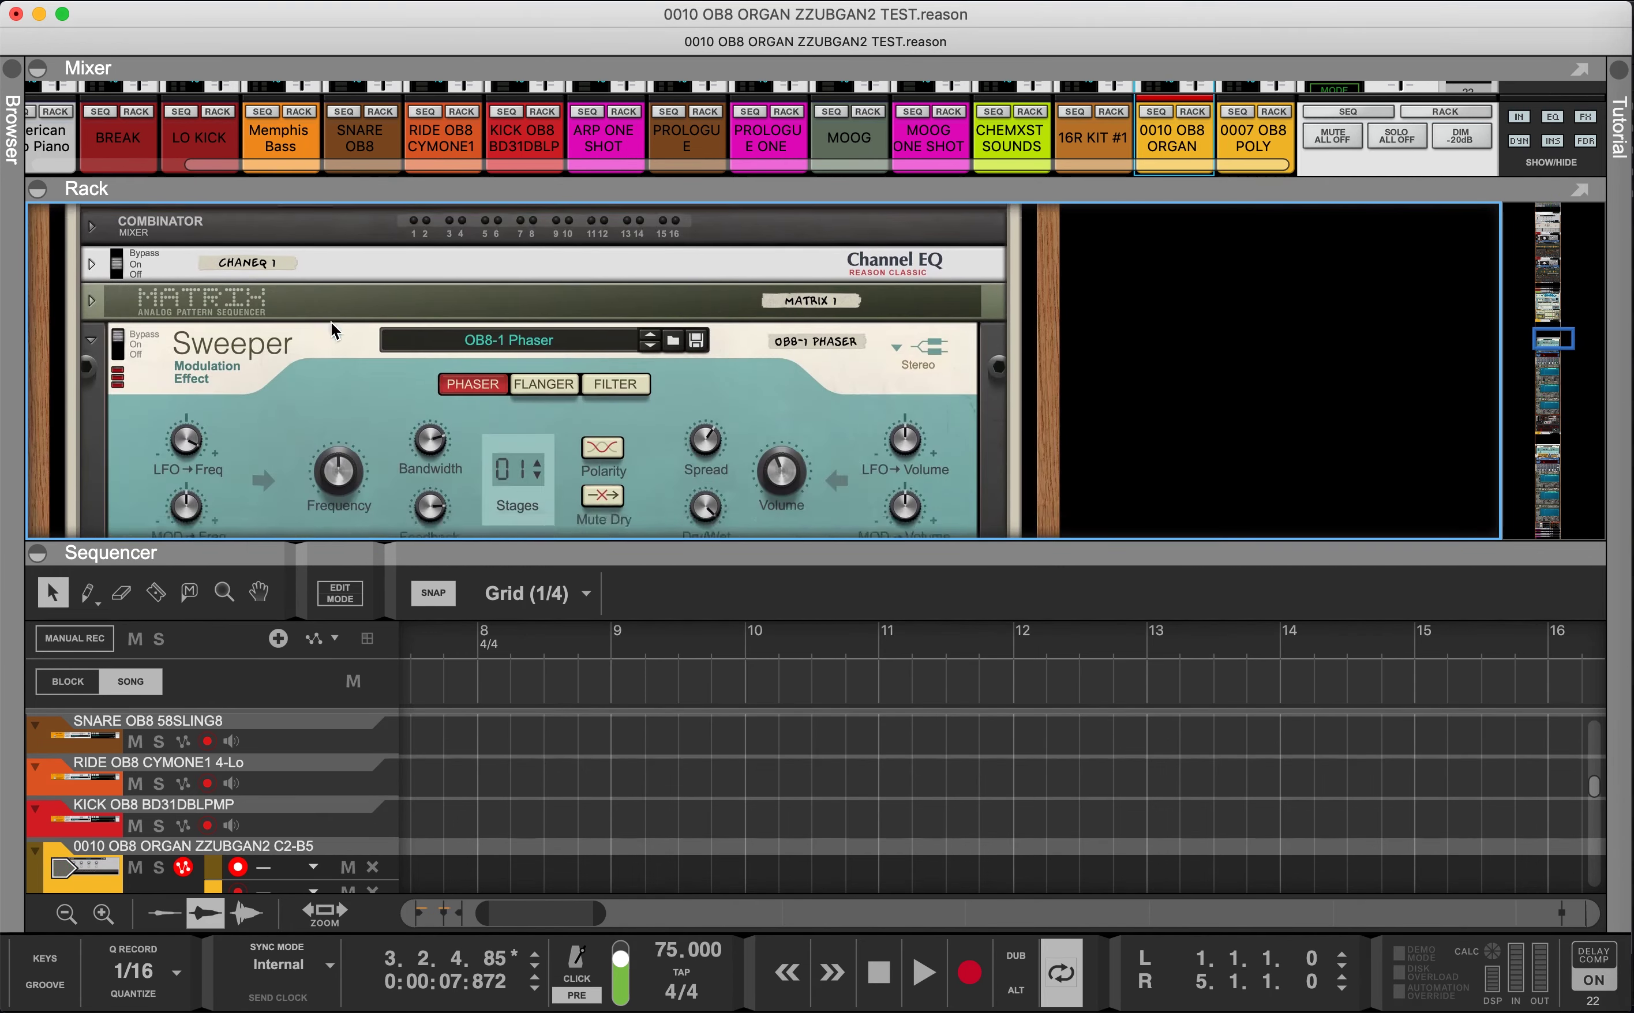
scroll(331, 322, "down", 10)
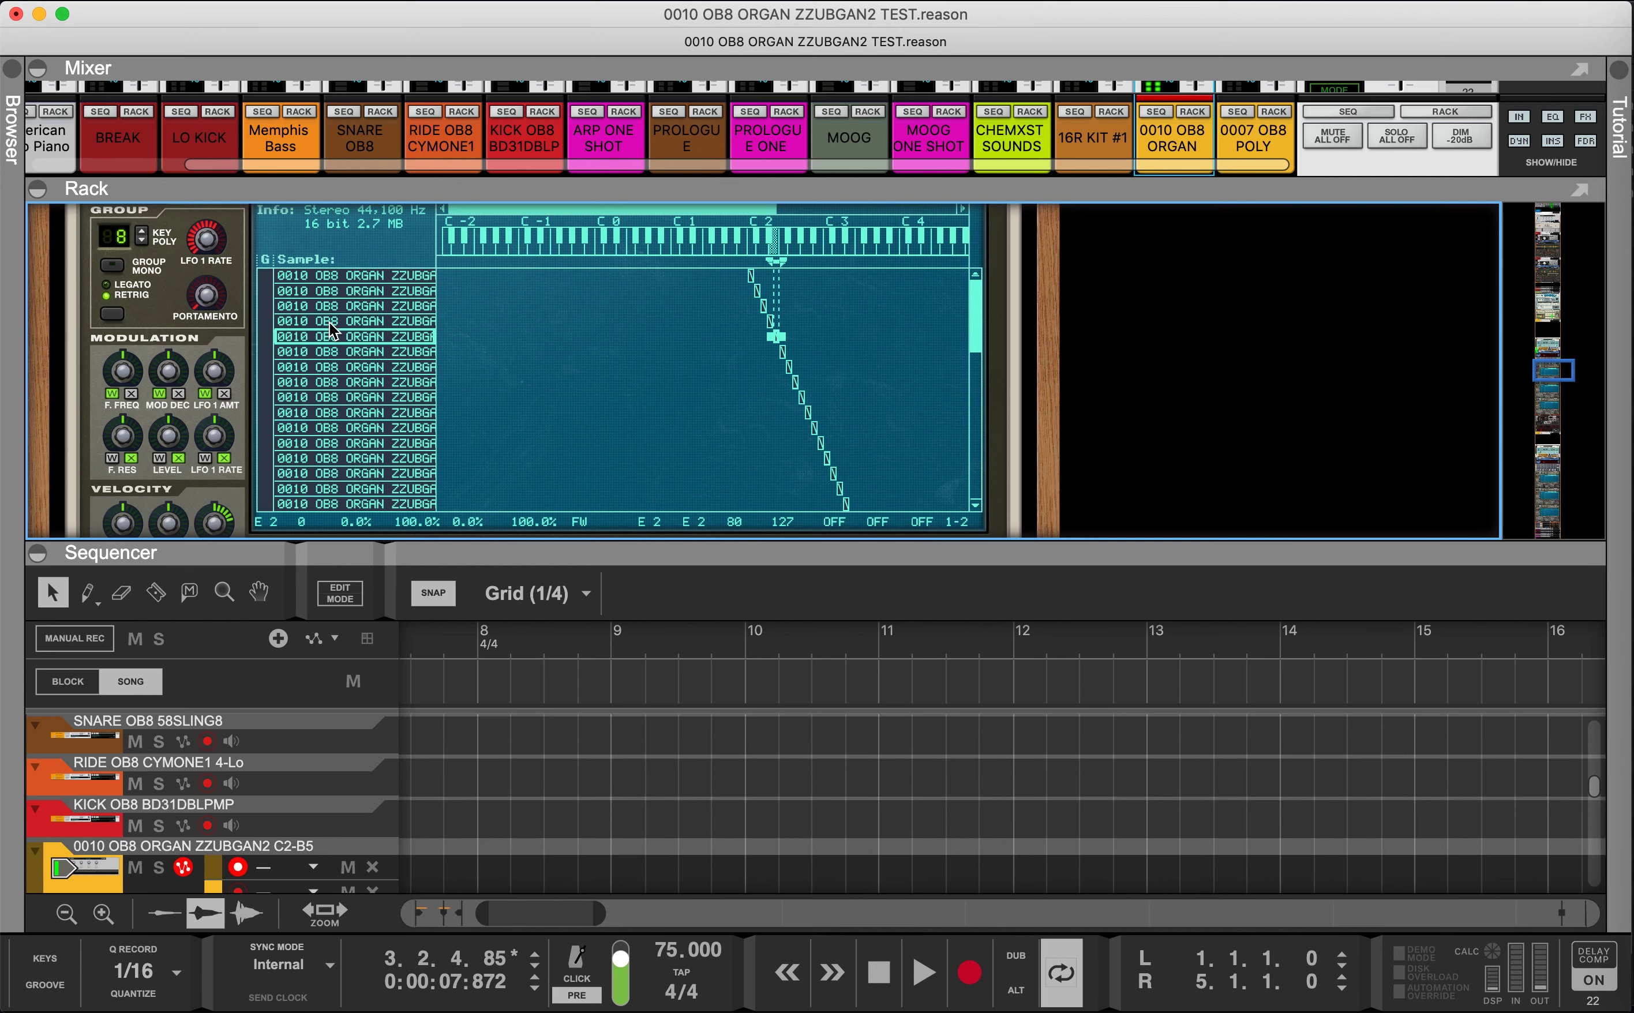
scroll(329, 322, "up", 8)
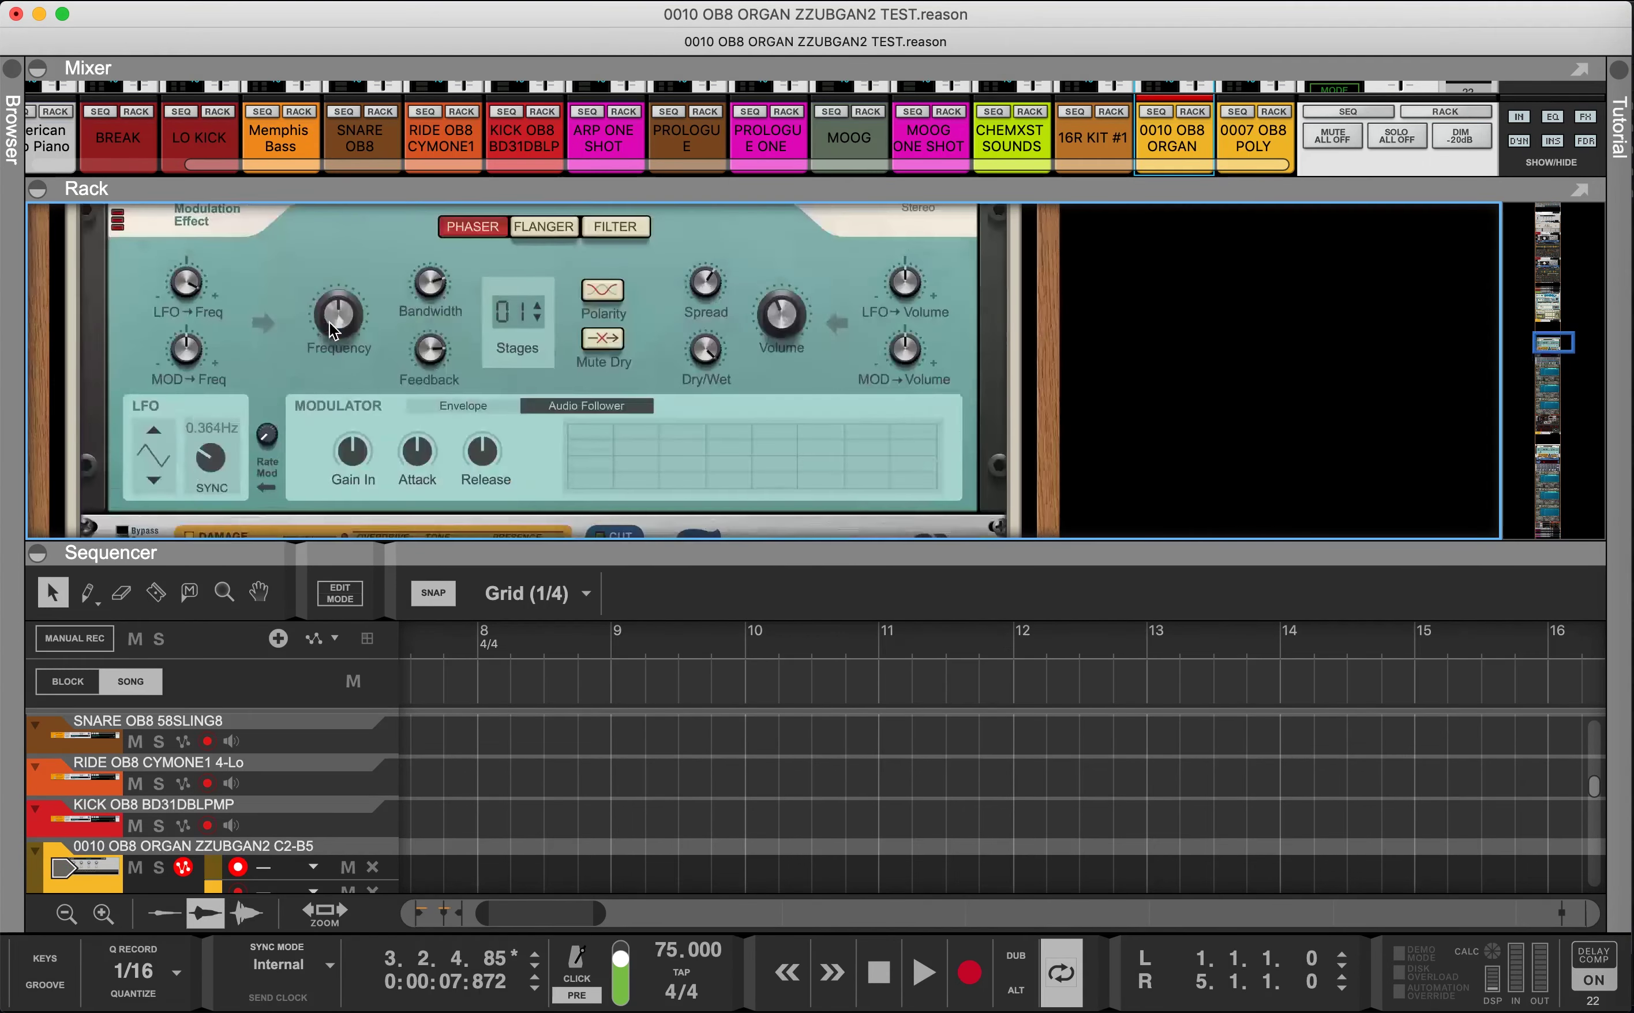
scroll(330, 323, "up", 8)
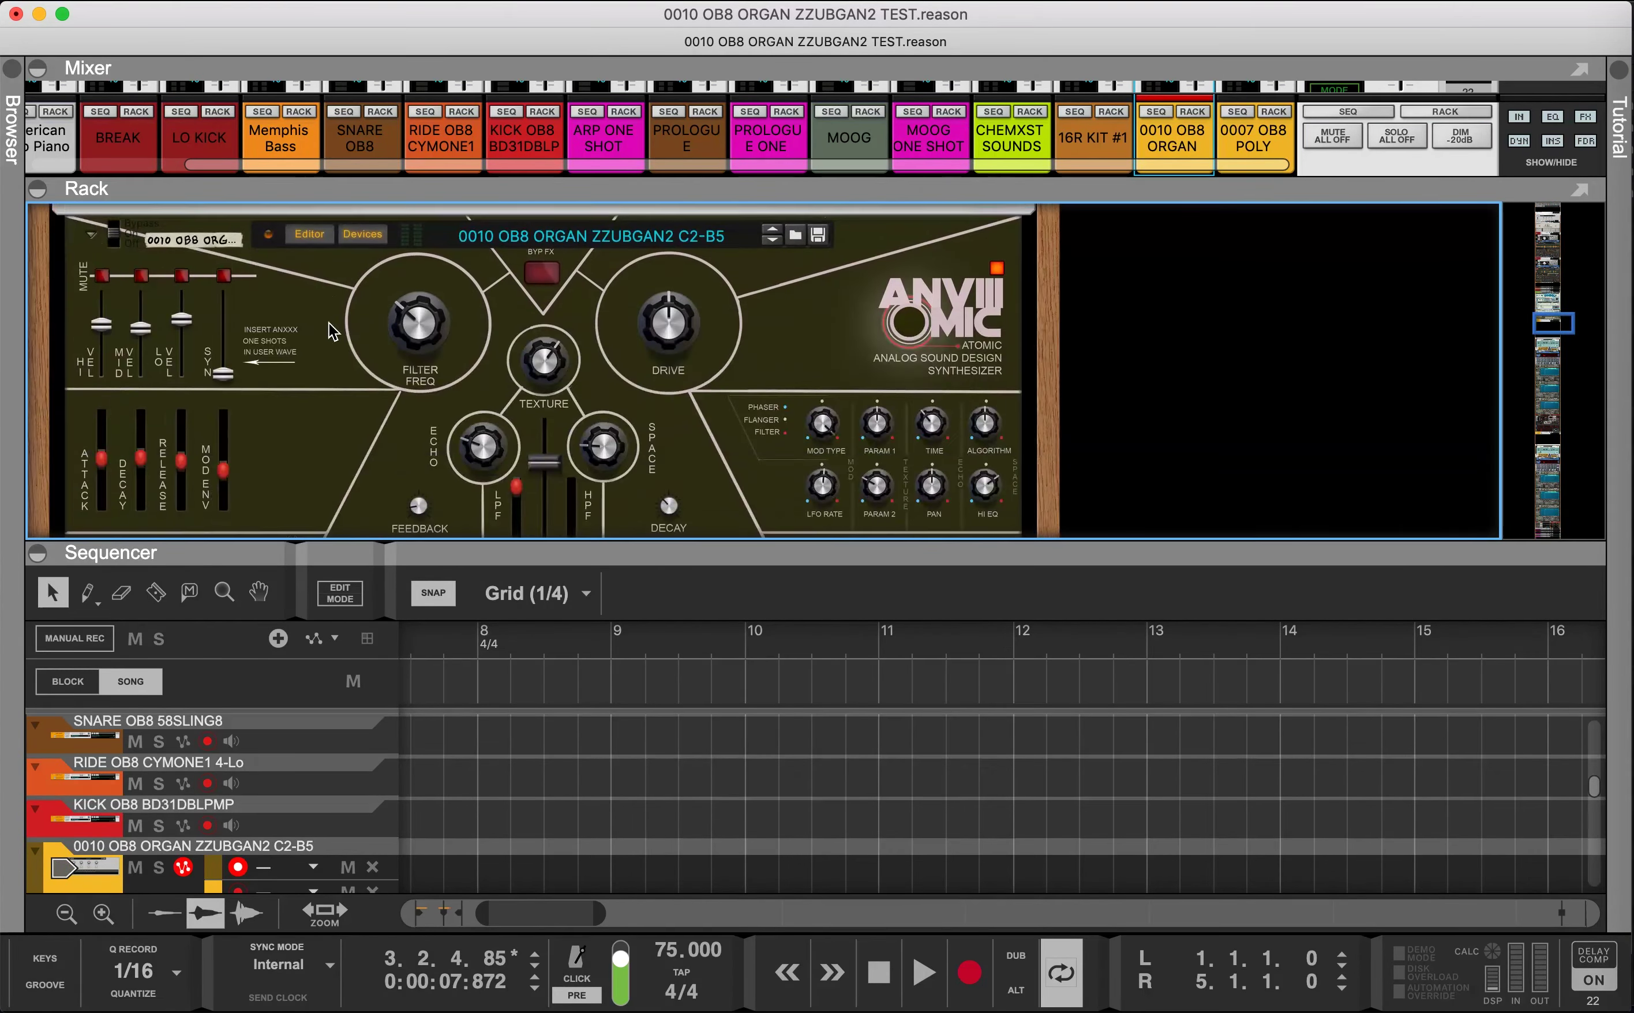
Step: Switch on BYP FX on the organ combinator, then collapse the mixer so its full front panel shows
left_click(536, 279)
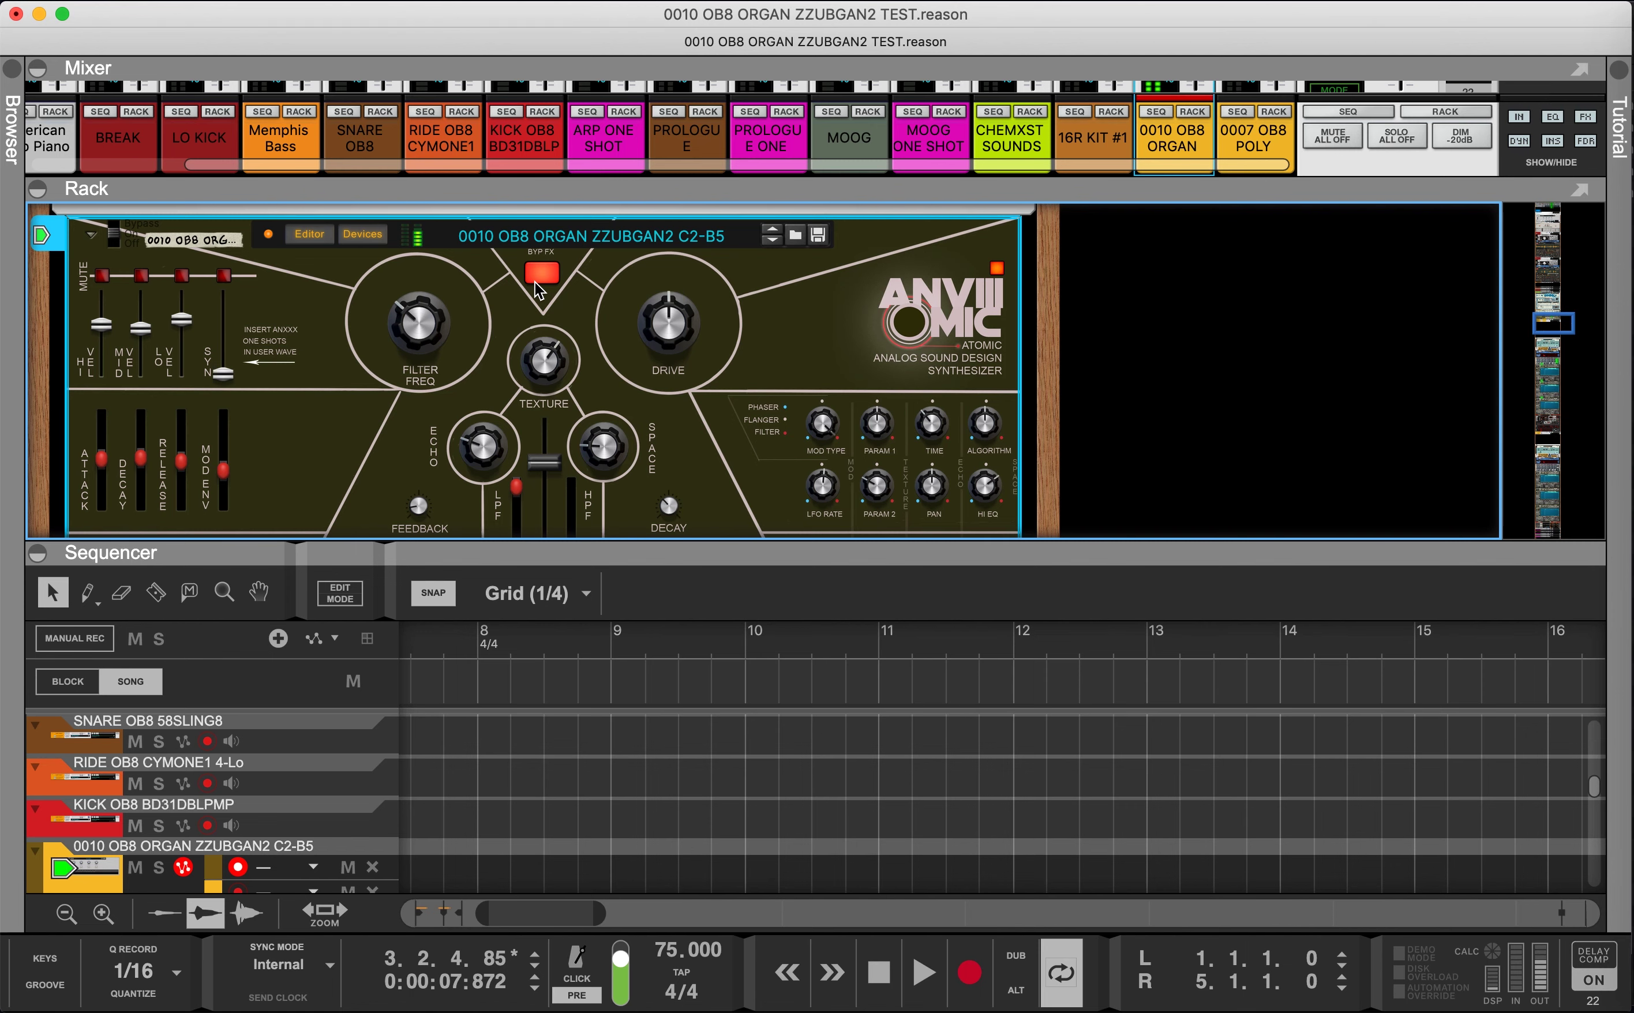
left_click_drag(574, 182, 615, 375)
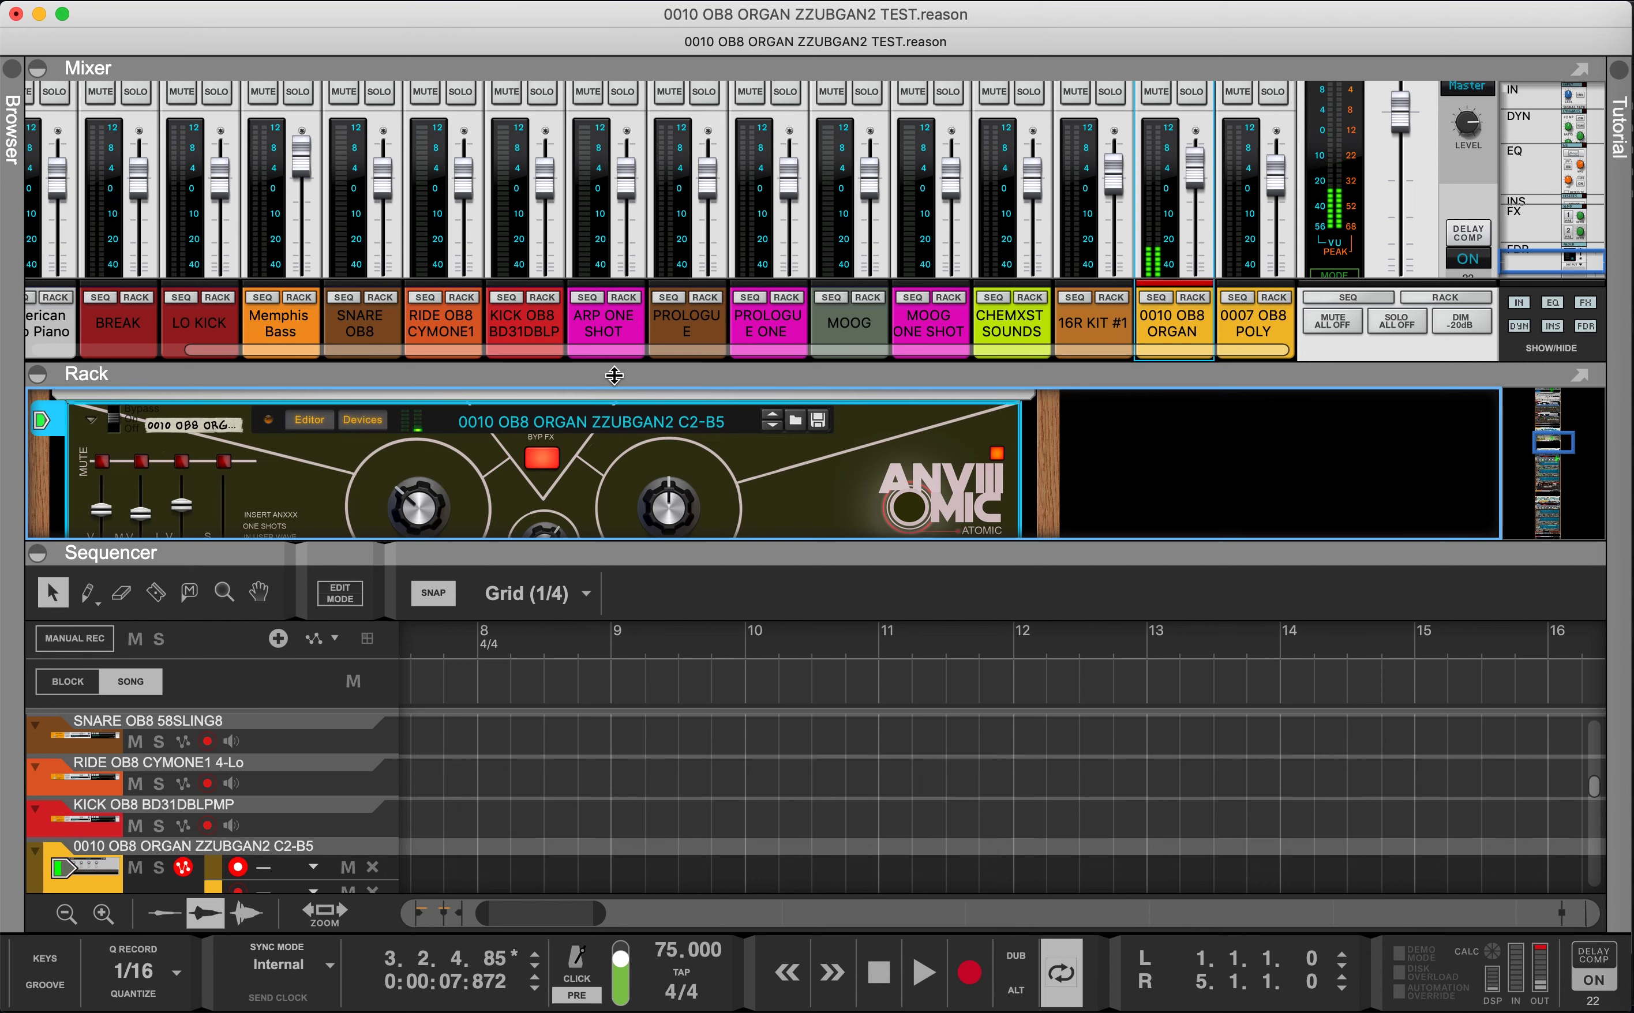
left_click_drag(767, 377, 795, 120)
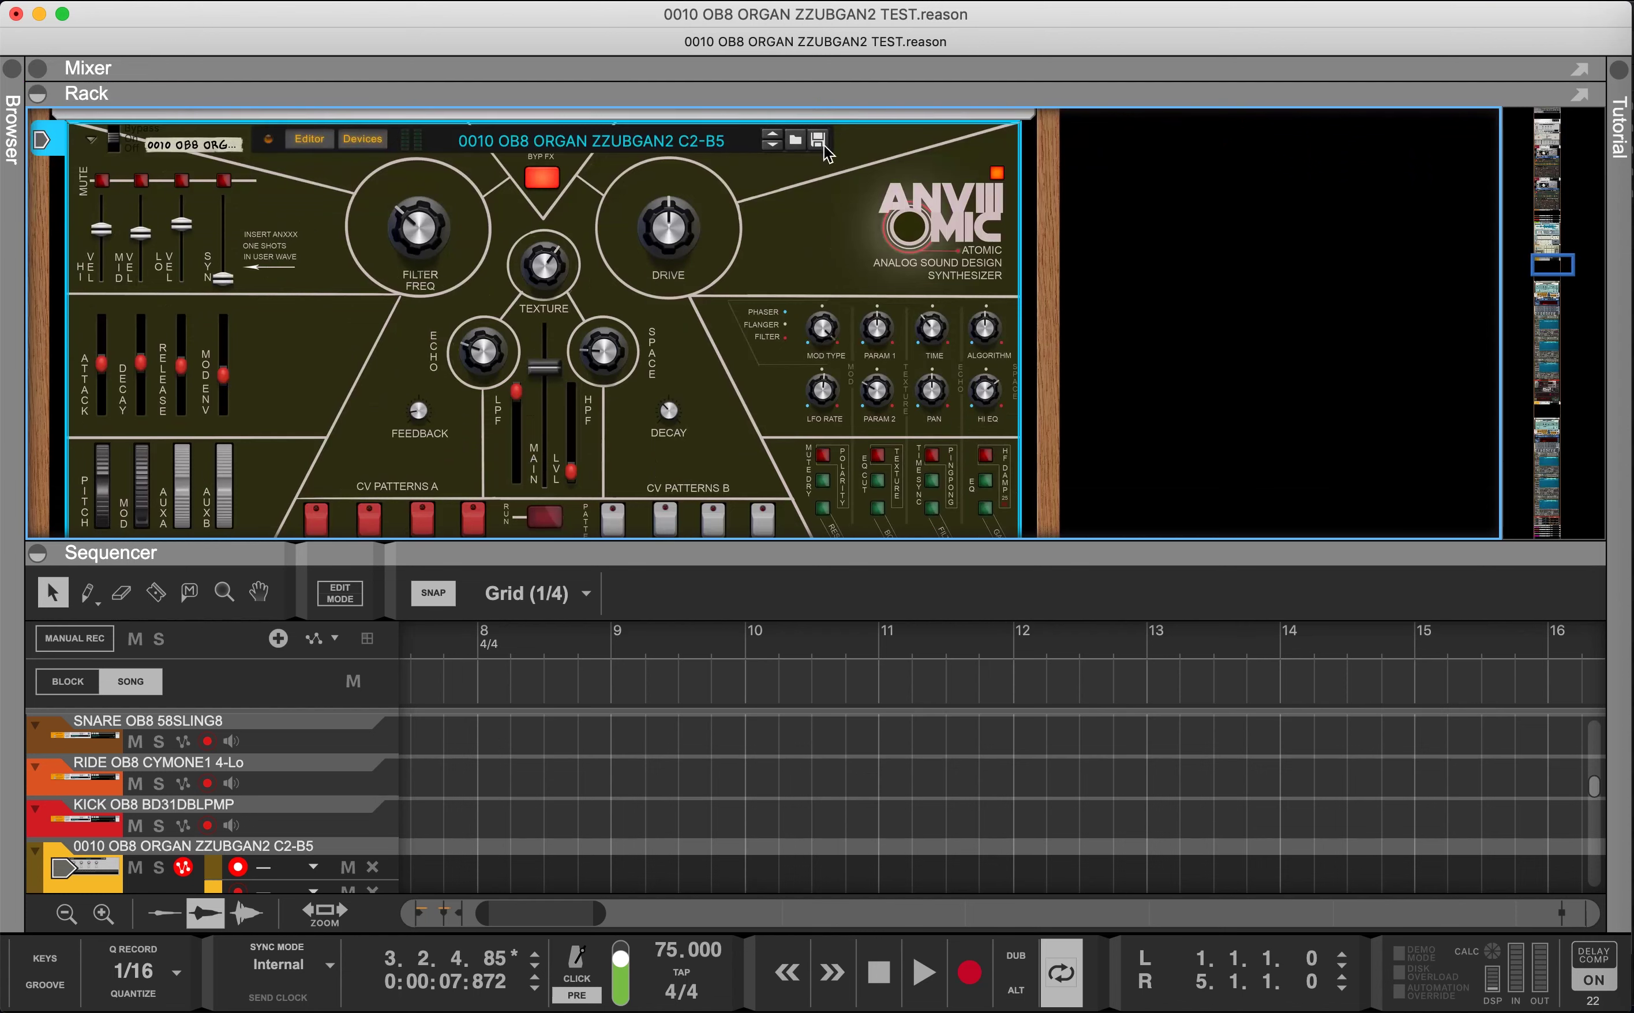